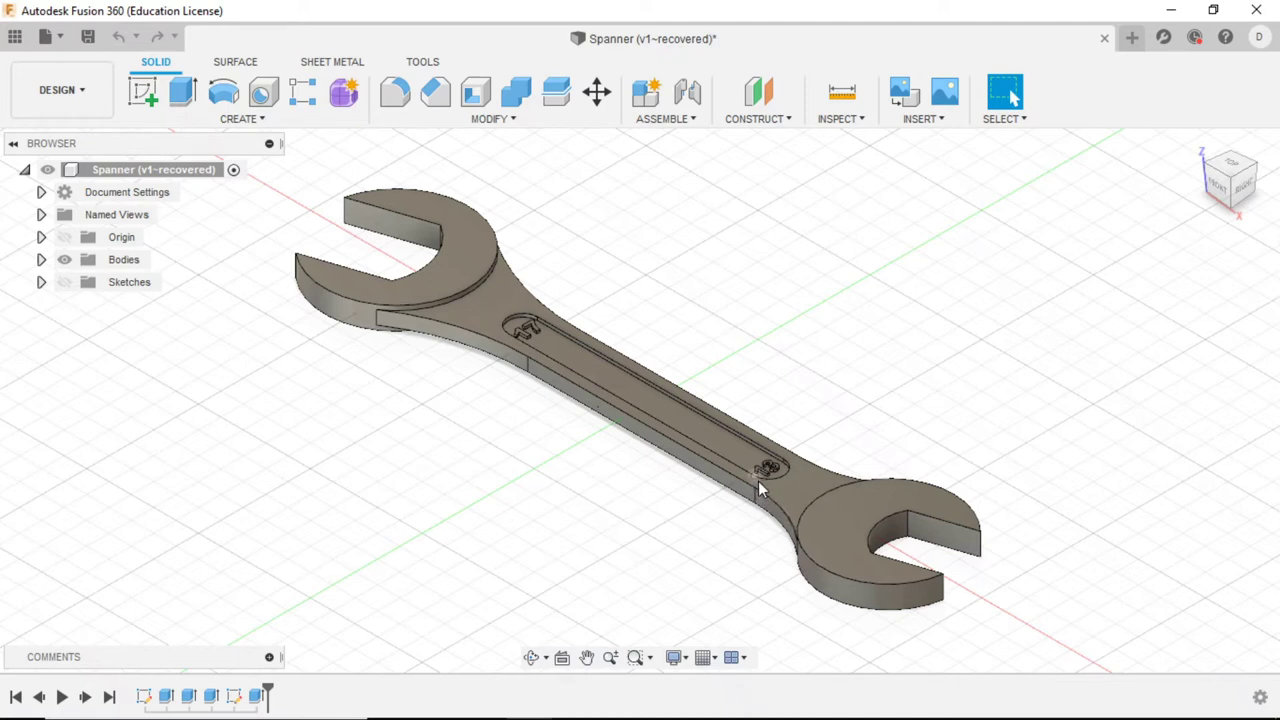
Step: After checking the spanner reference drawing, start a new design with a sketch on the XY plane
key(alt+Tab)
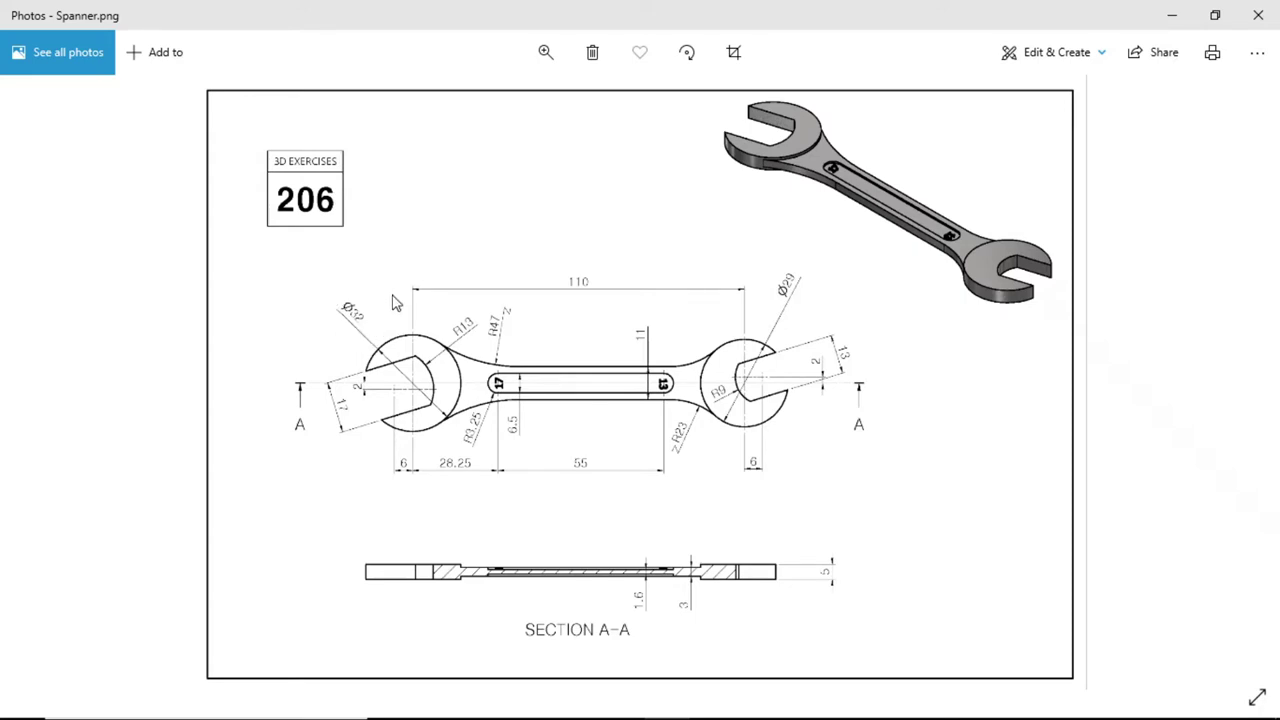
key(alt+Tab)
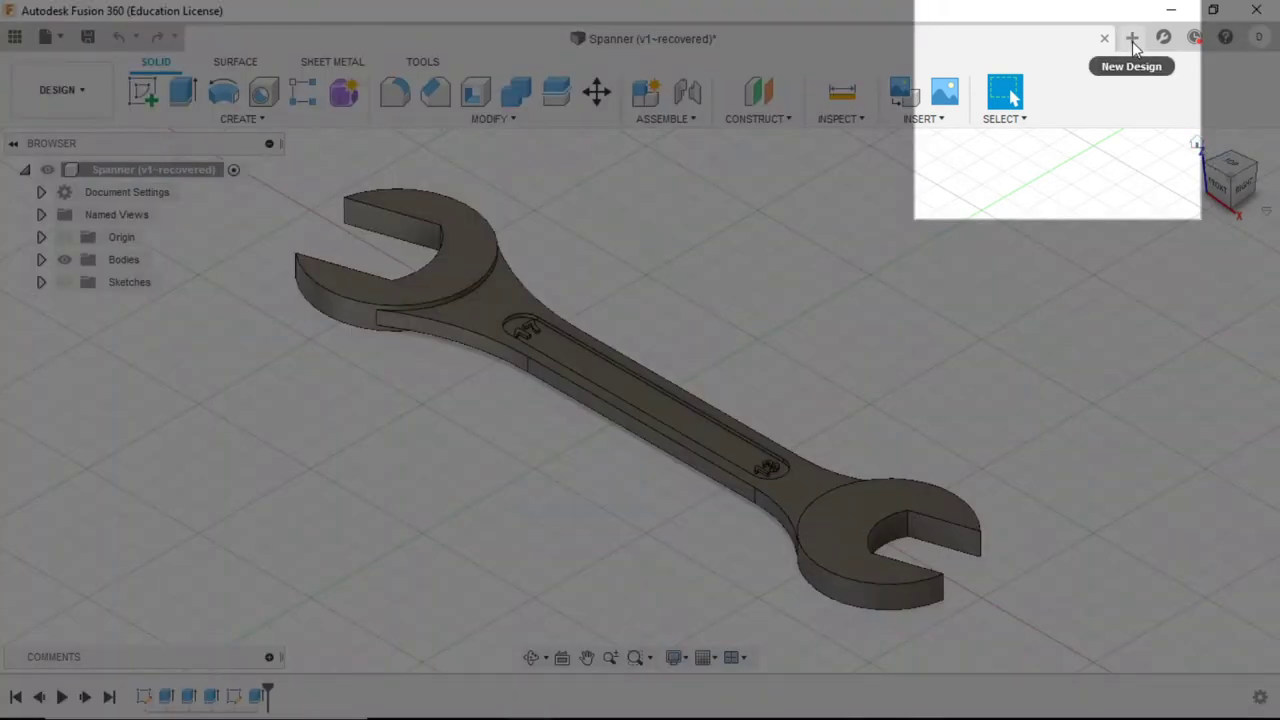
click(1133, 40)
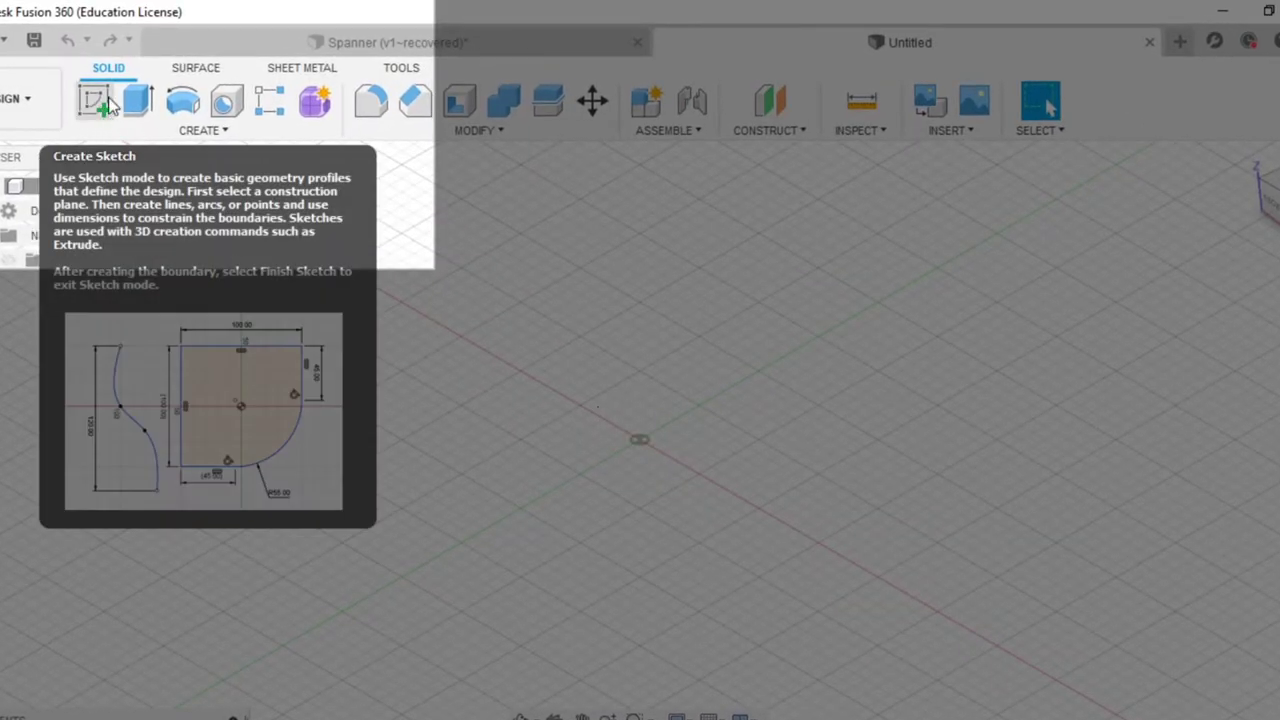
click(100, 96)
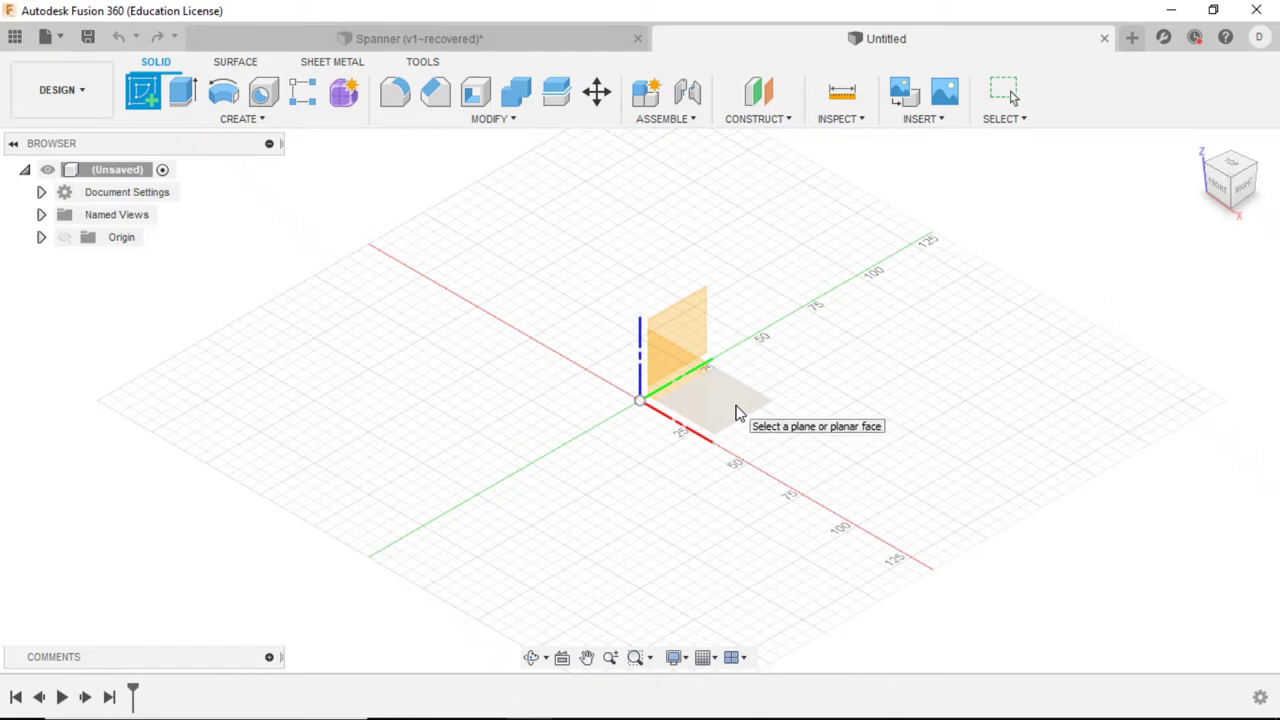
click(737, 412)
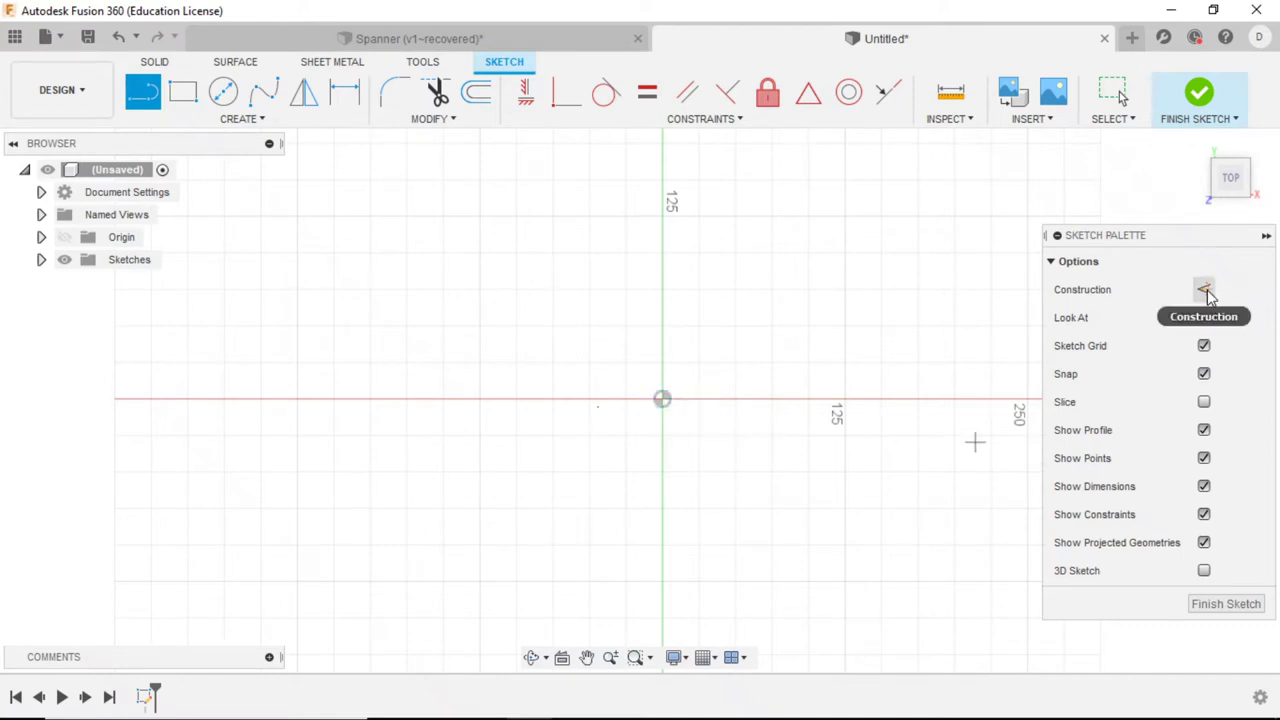
Step: Draw construction lines from the origin to the right, downward and to the left
click(1205, 290)
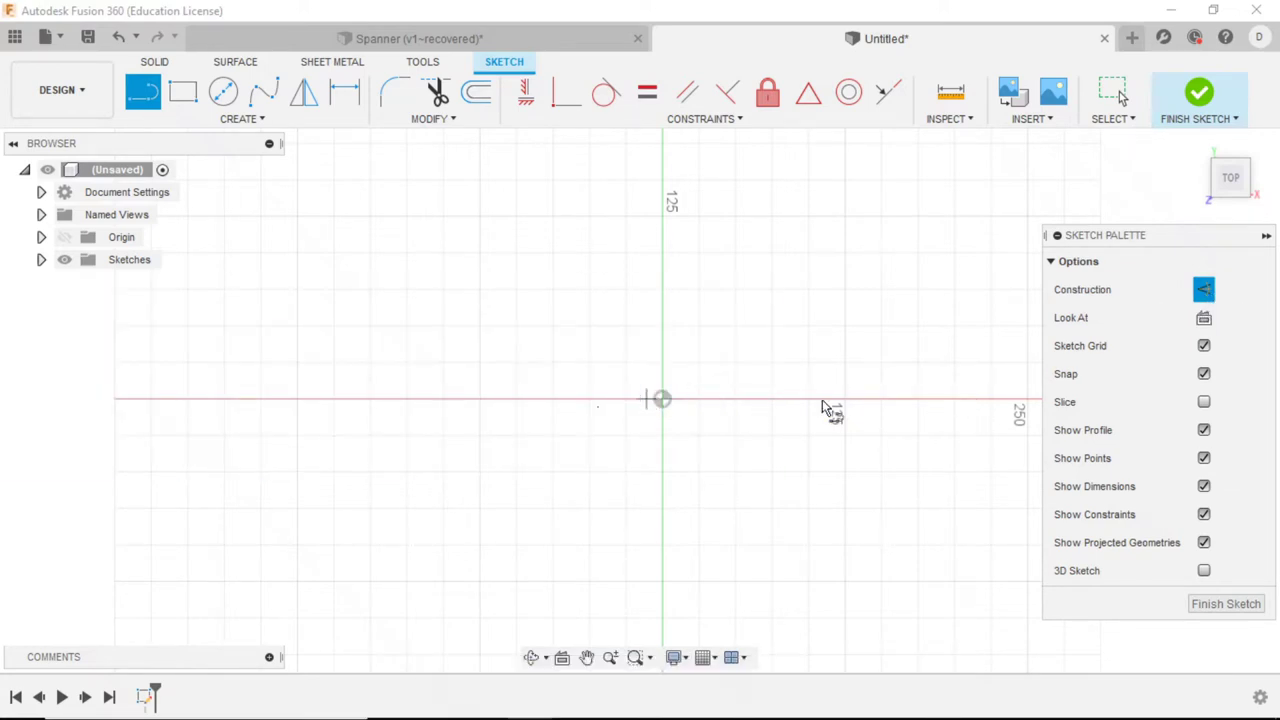
drag(990, 400, 663, 400)
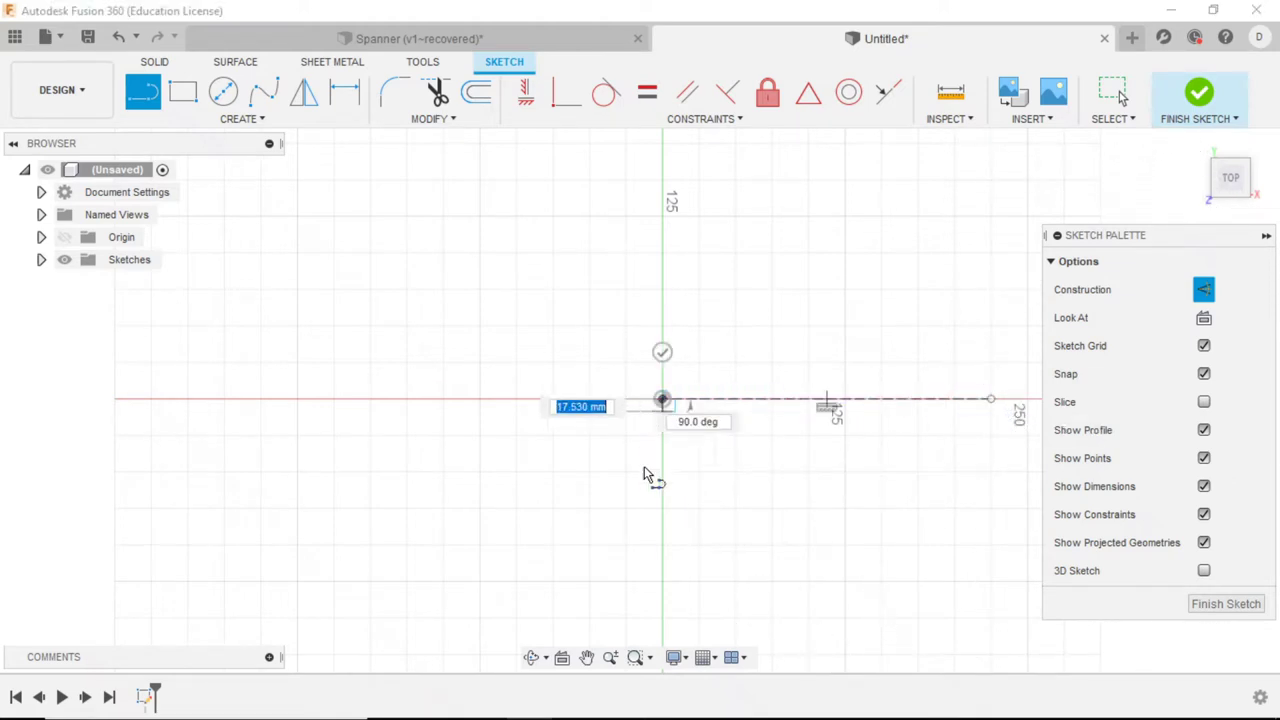
click(660, 514)
click(615, 514)
drag(664, 400, 426, 400)
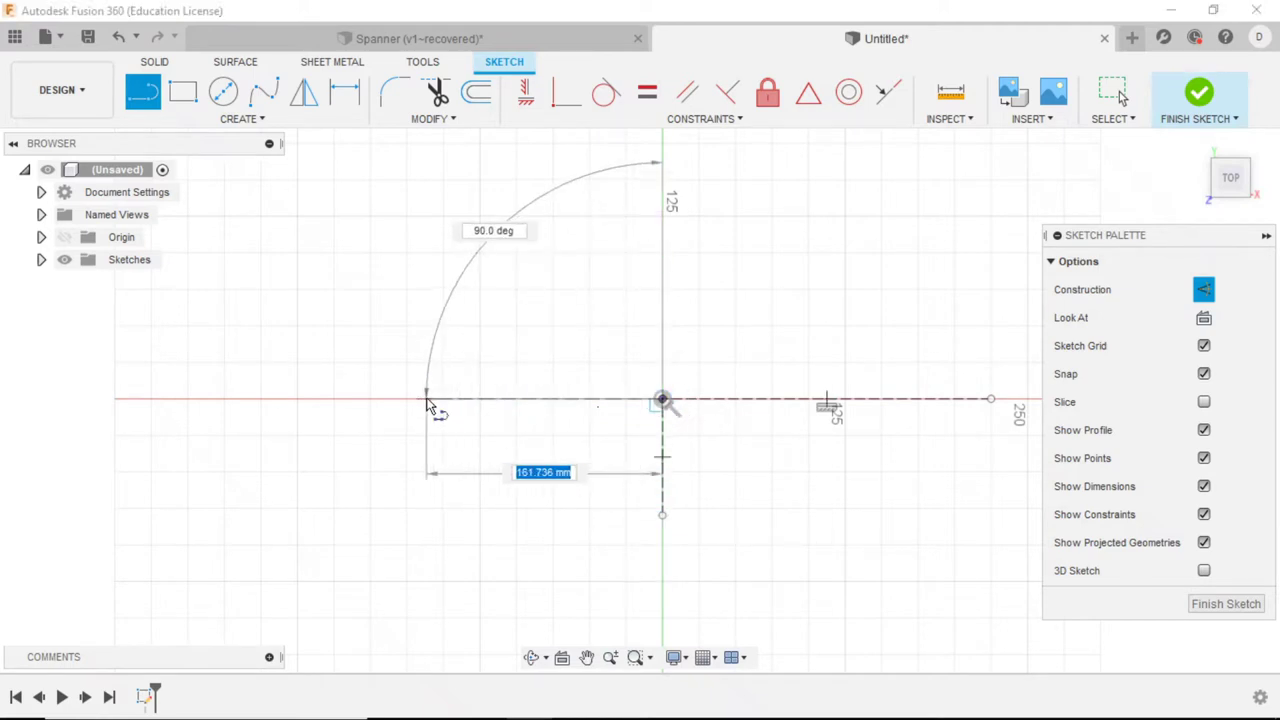
click(426, 352)
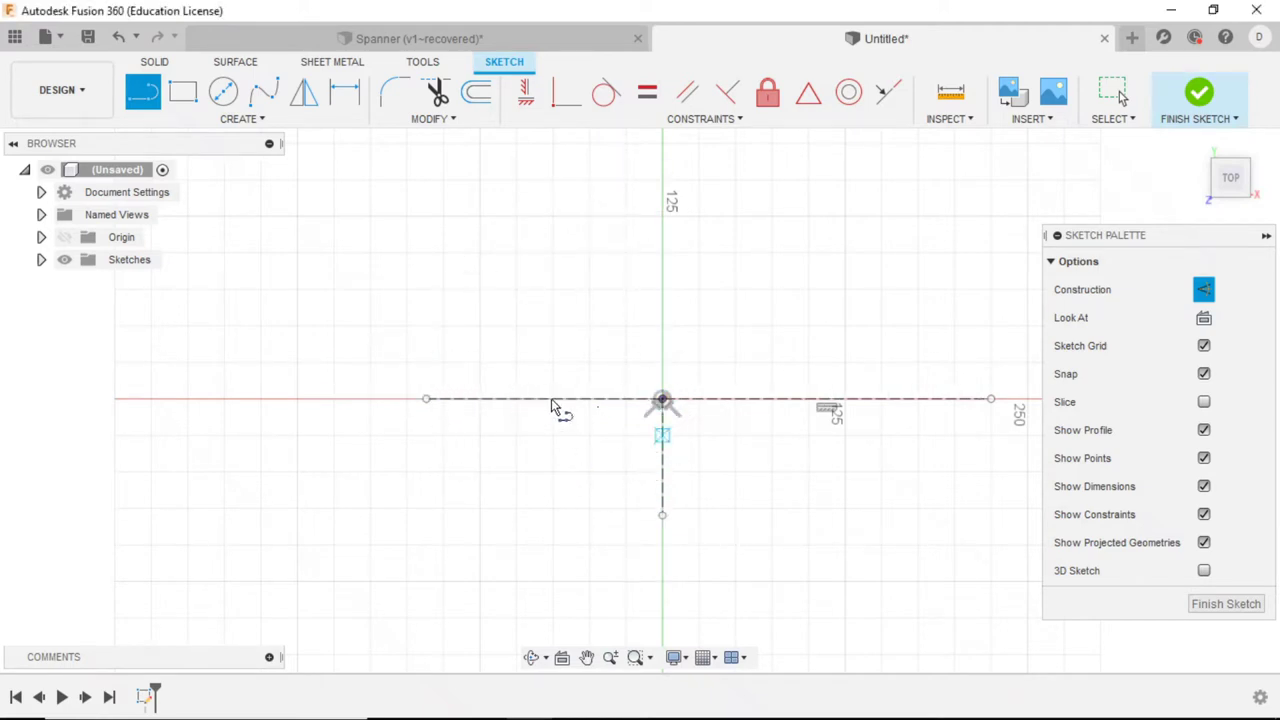
Step: Constrain the left and right horizontal construction lines to equal length, then view the reference drawing
click(645, 94)
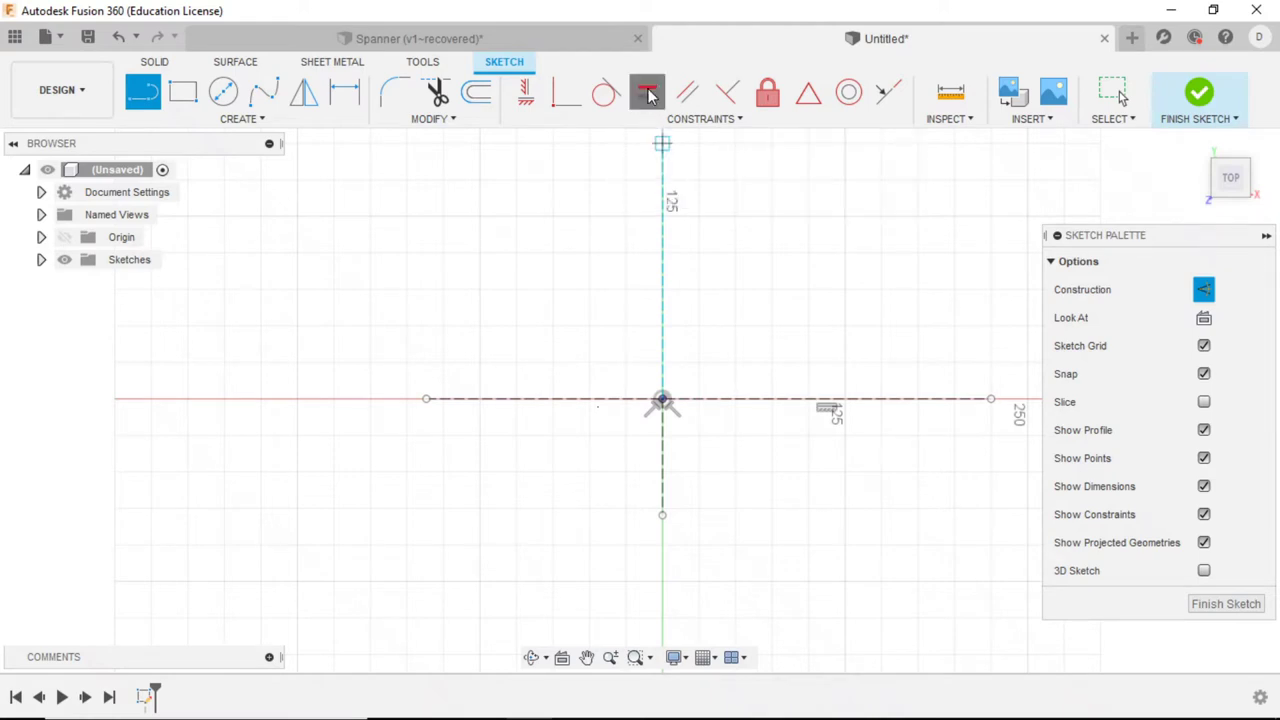
click(605, 399)
click(753, 399)
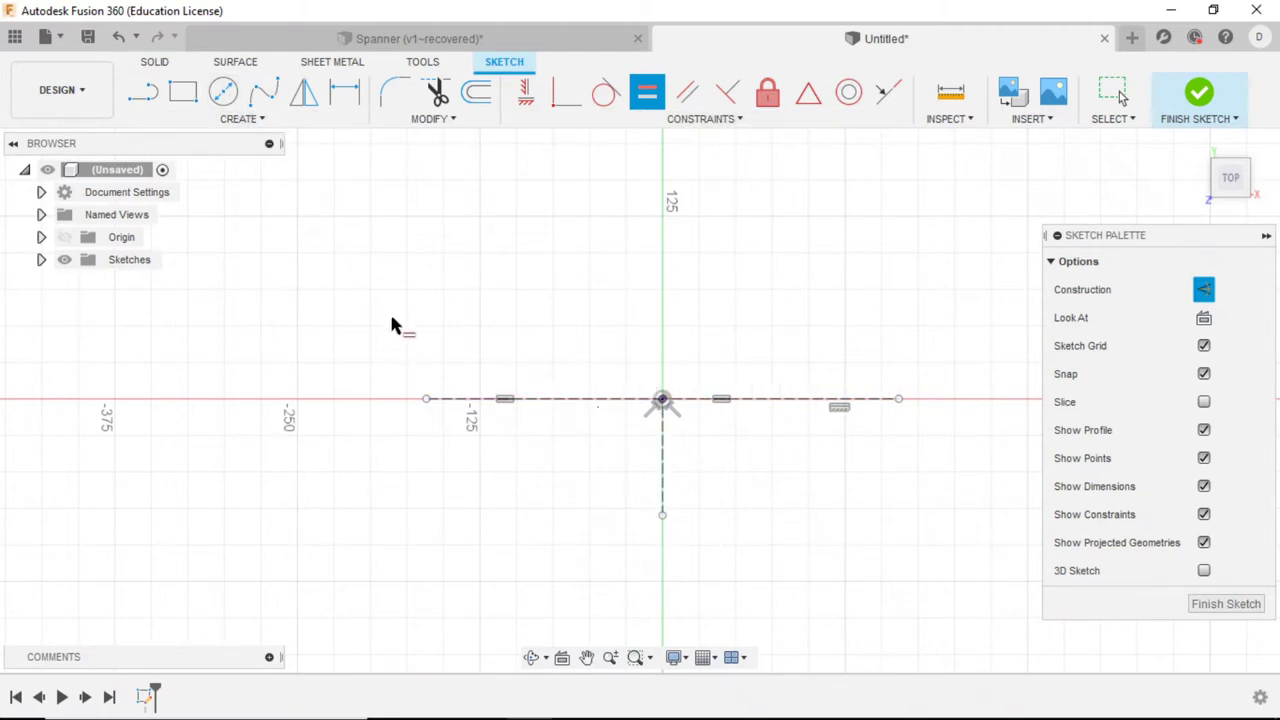
key(alt+Tab)
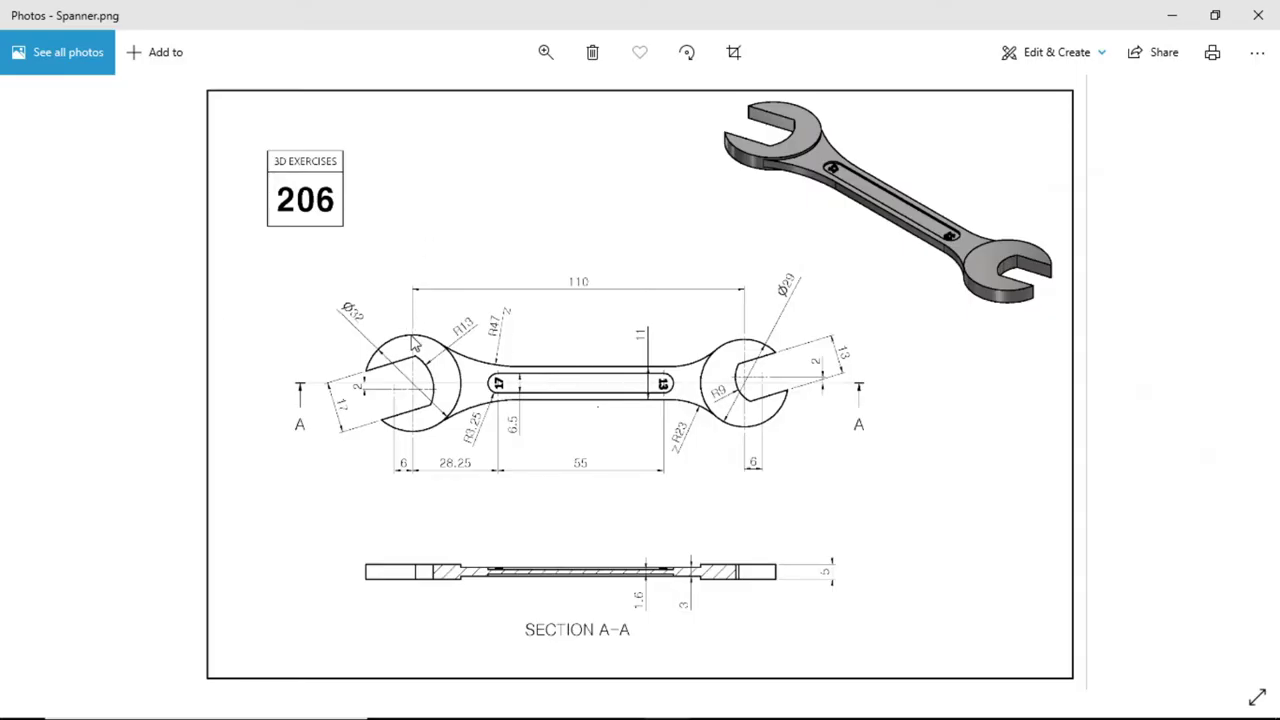
scroll(418, 370, up, 2)
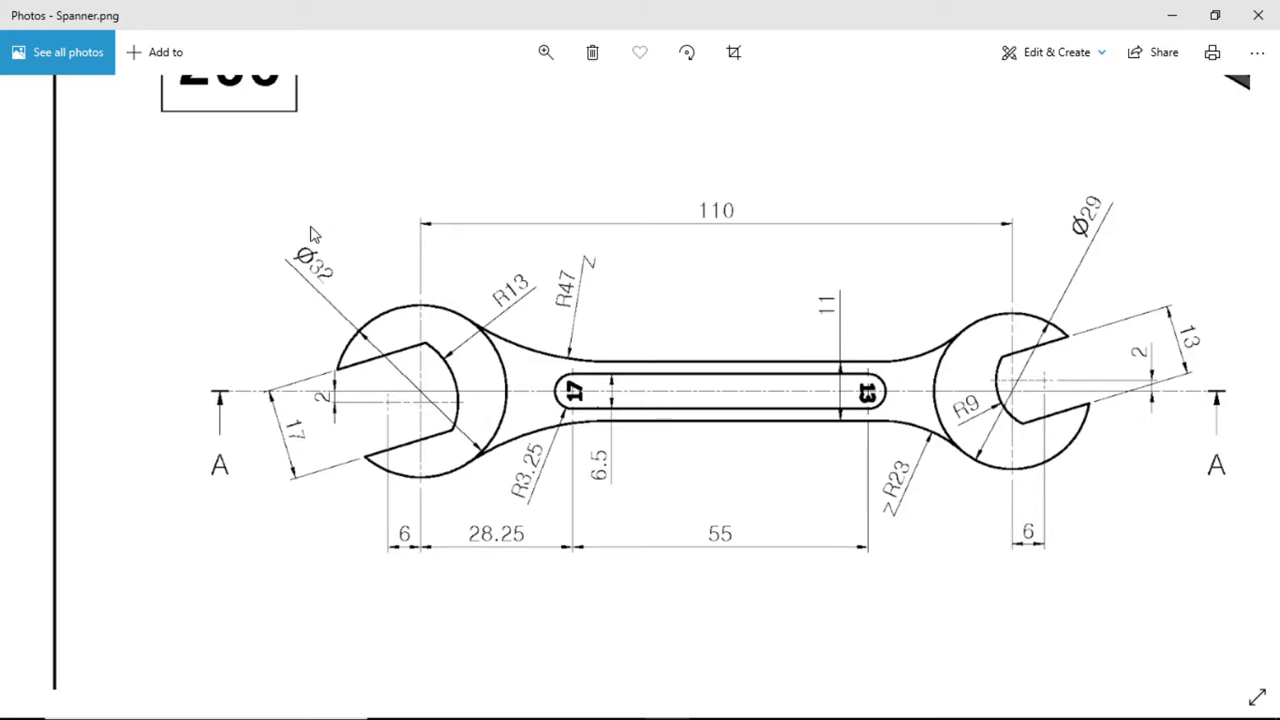
key(alt+Tab)
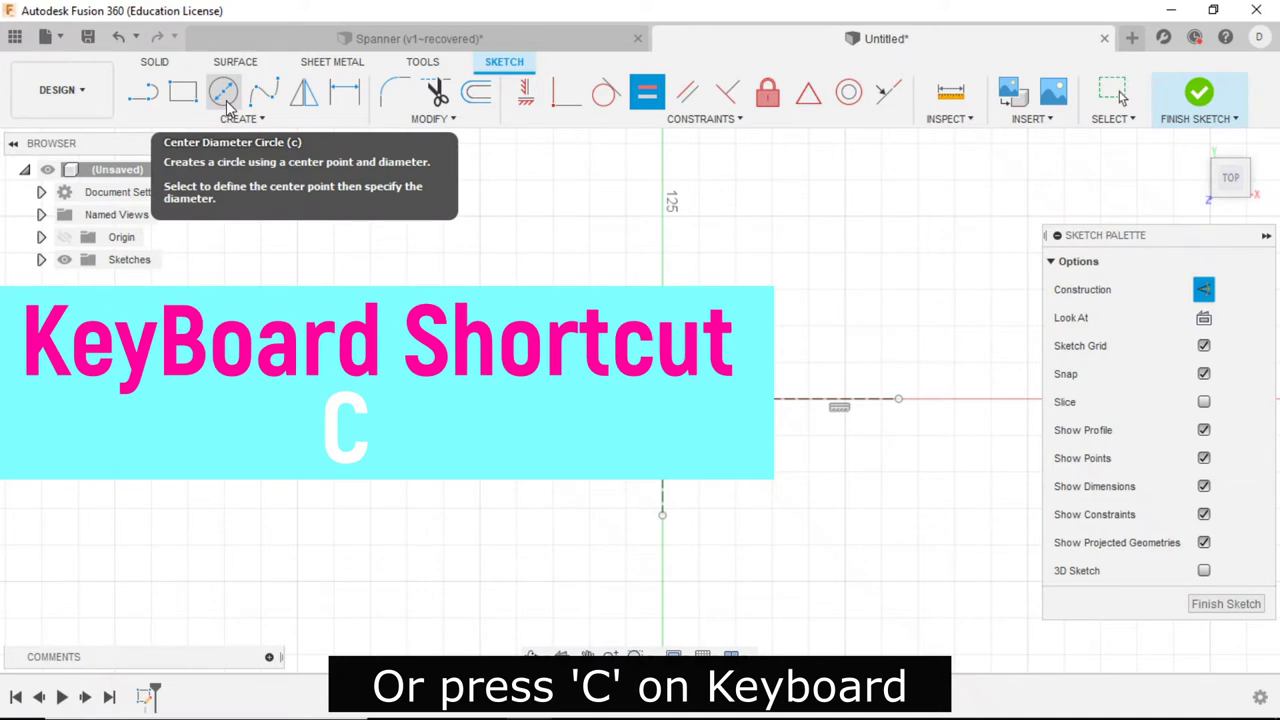
Step: Draw a larger solid circle on the left line end and a smaller one on the right end
click(226, 96)
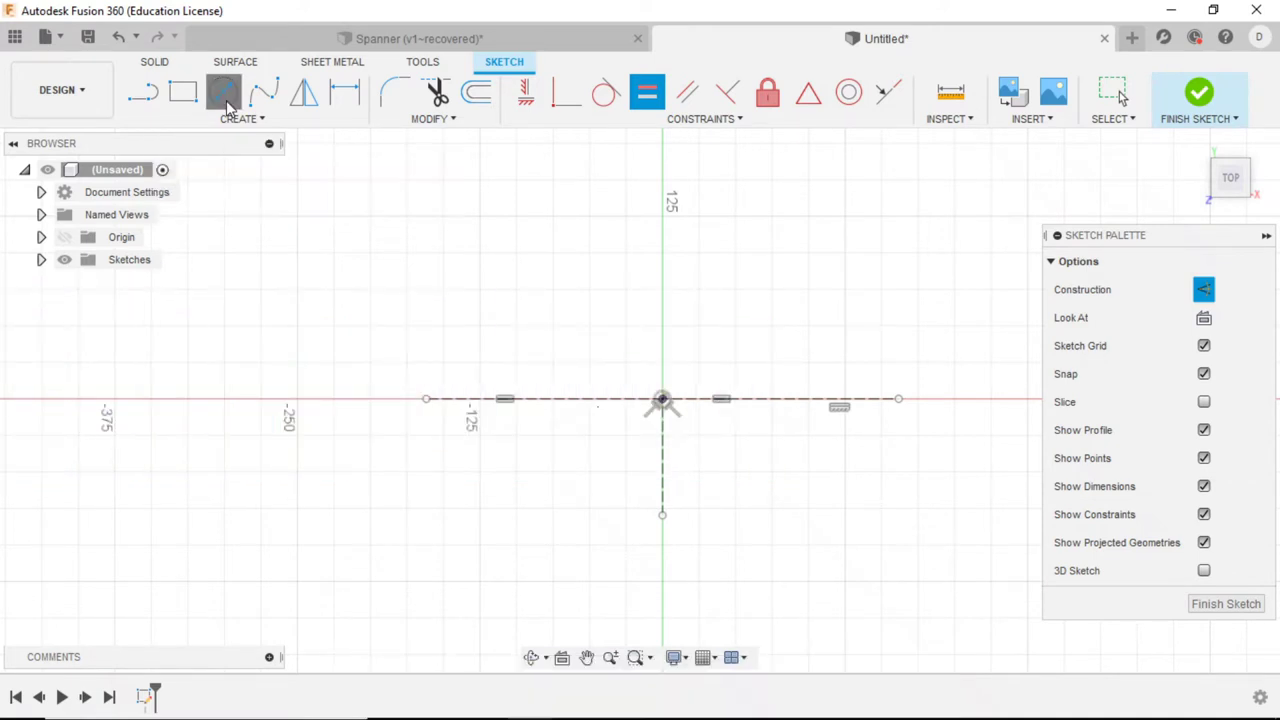
click(425, 400)
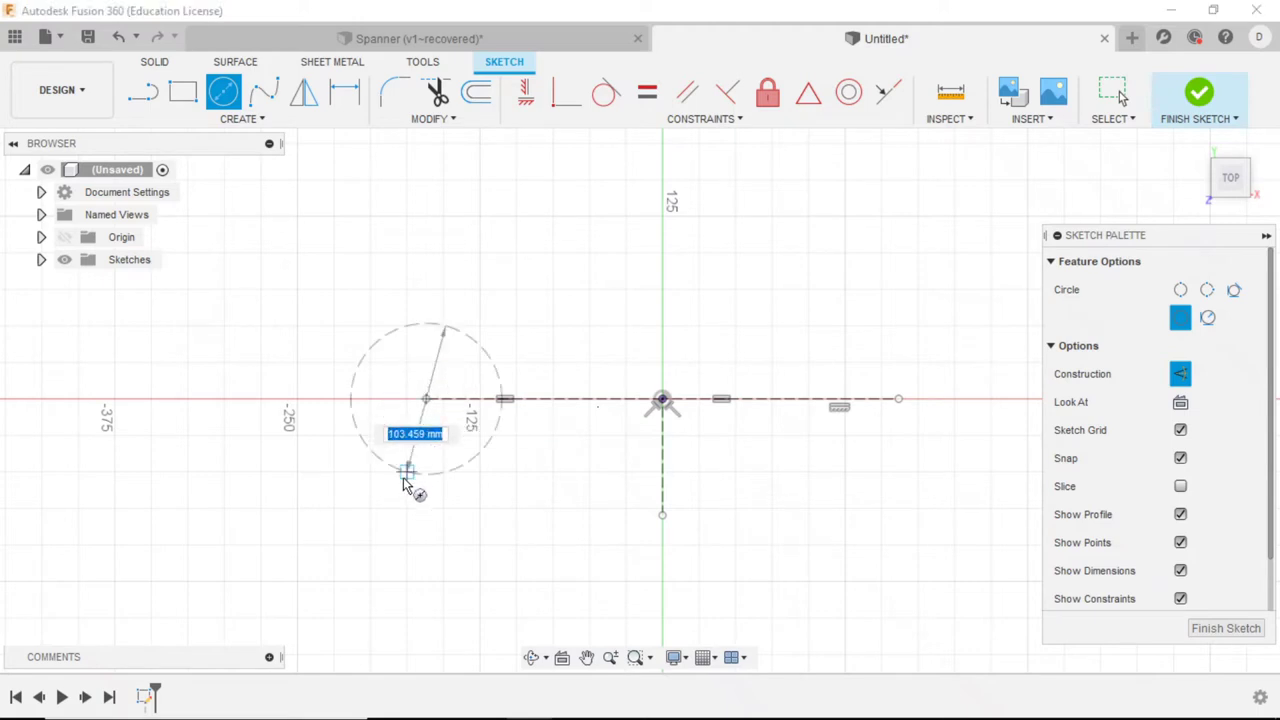
click(1180, 373)
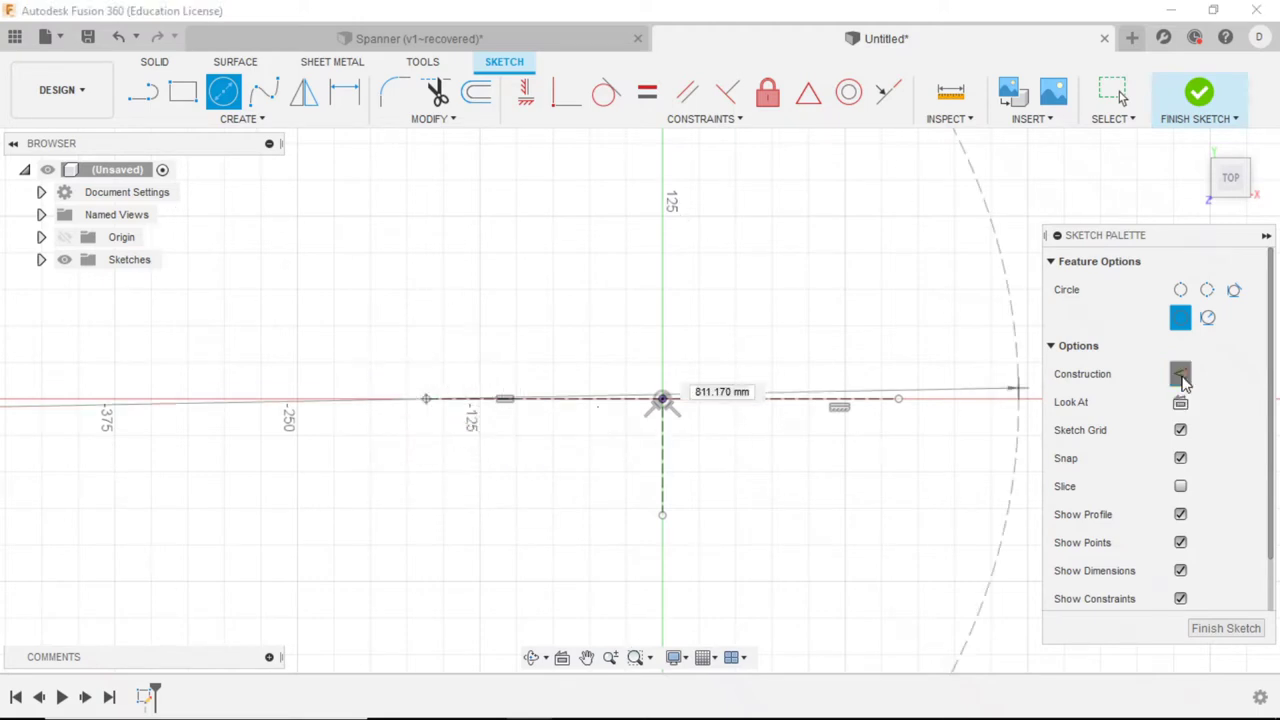
click(420, 472)
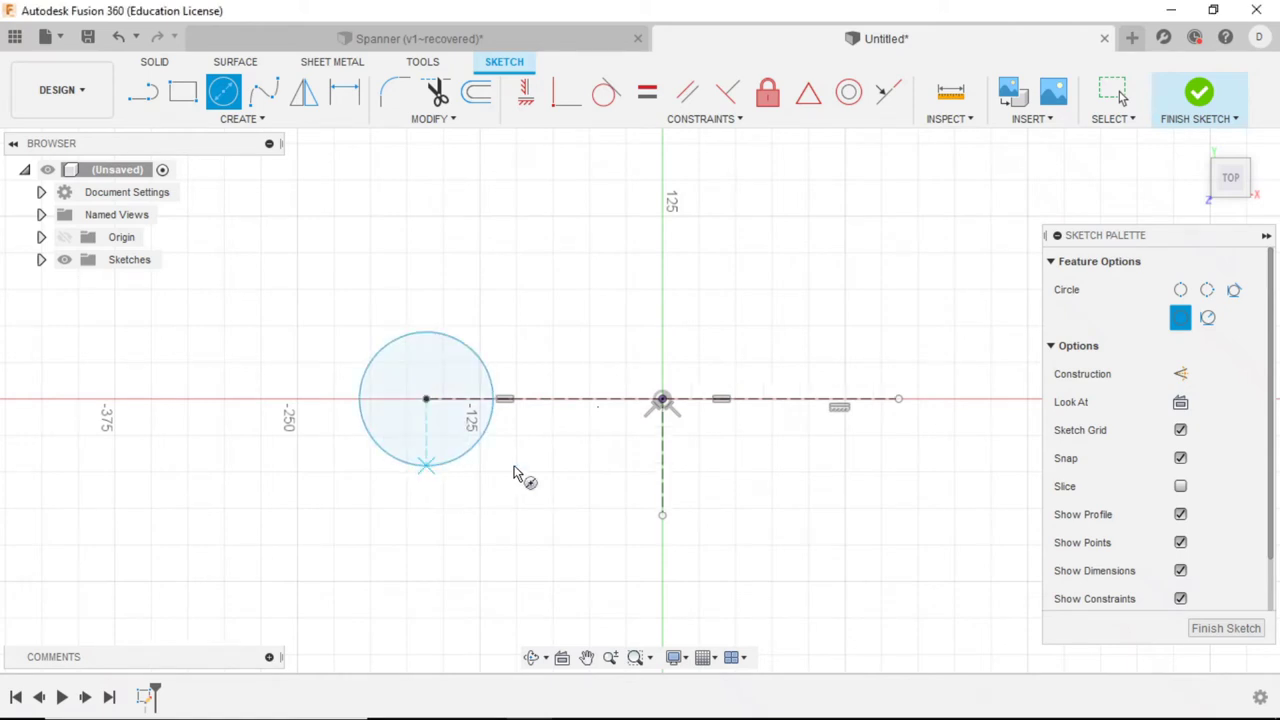
key(alt+Tab)
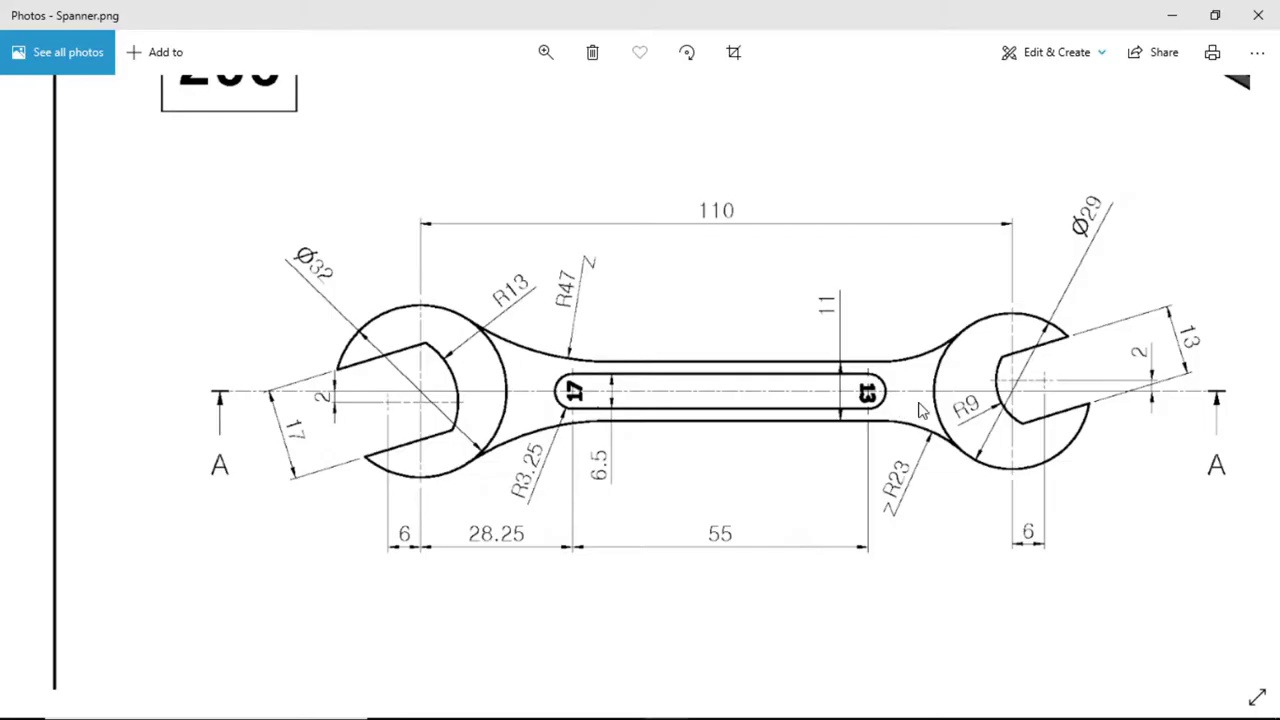
key(alt+Tab)
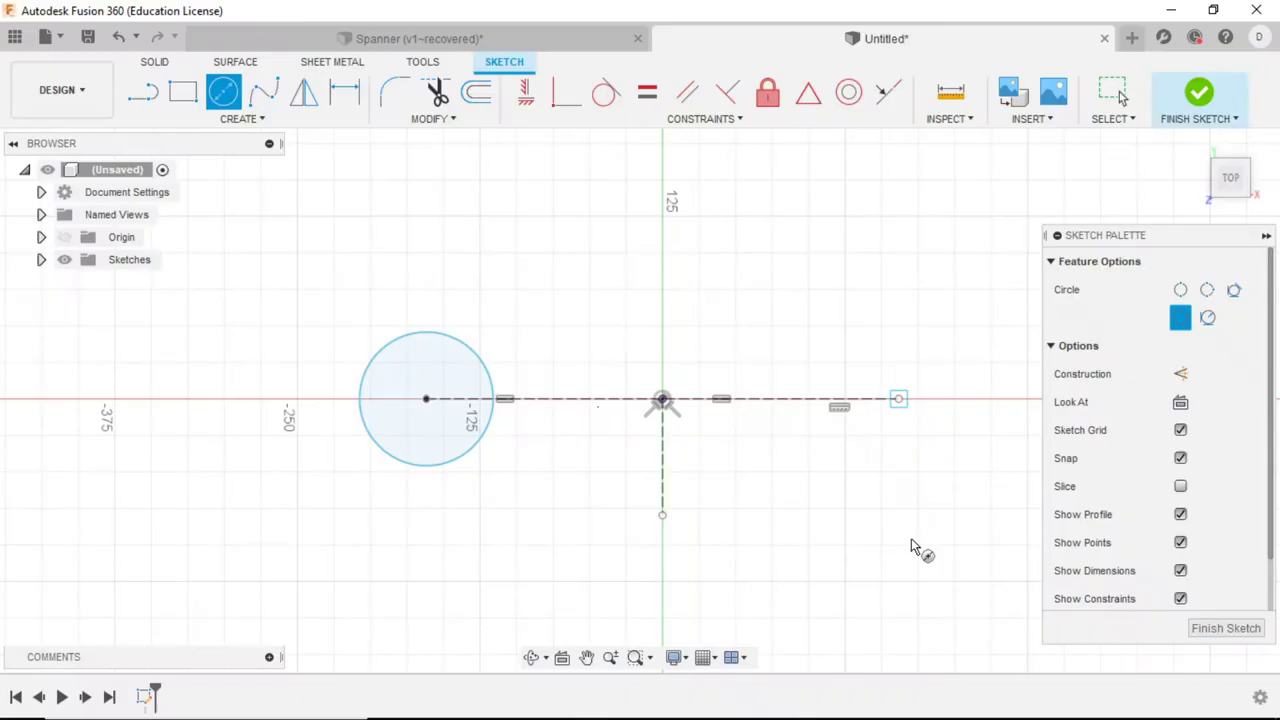
click(898, 399)
click(928, 452)
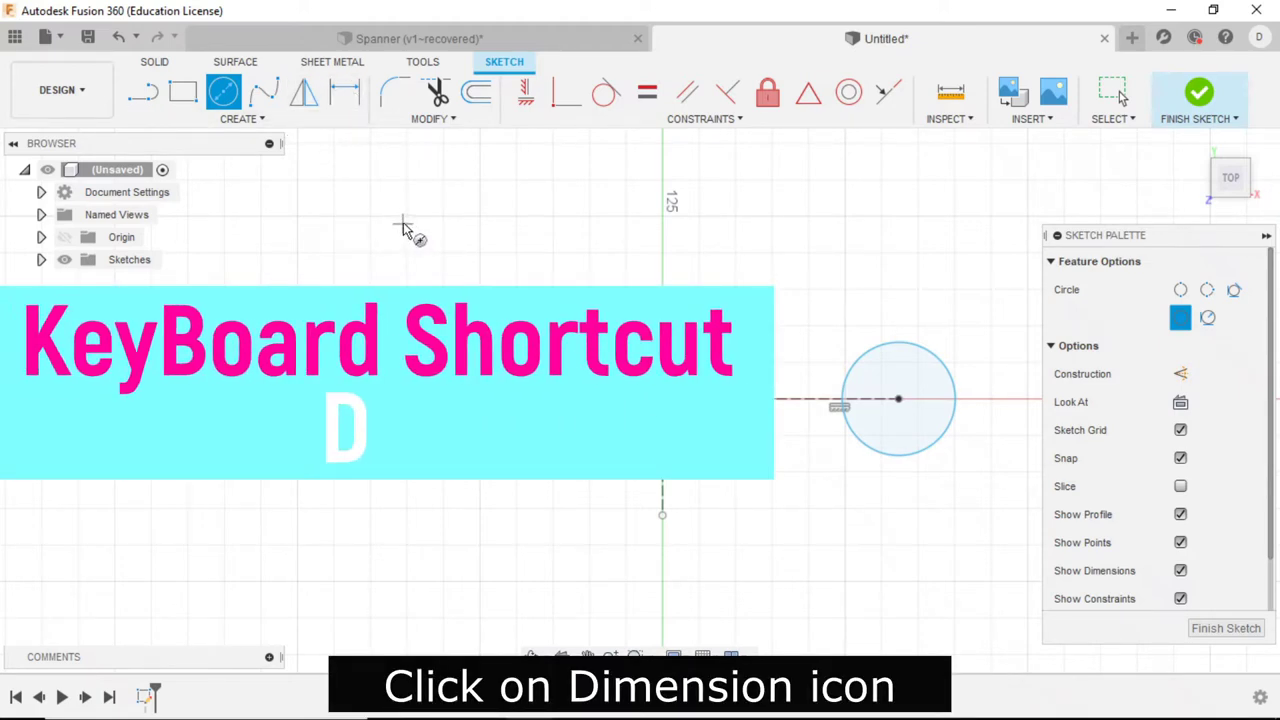
click(345, 92)
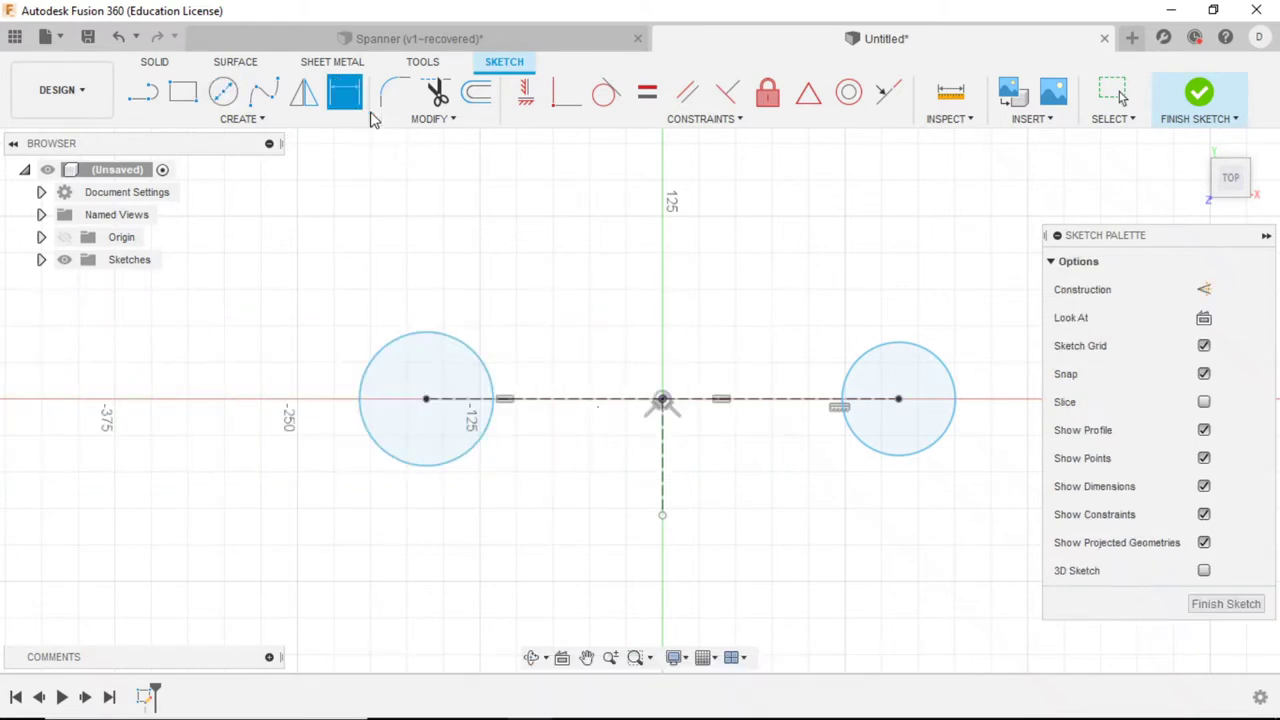
Step: Dimension the left circle to Ø32 and the right circle to Ø29
click(431, 332)
click(355, 228)
text(32)
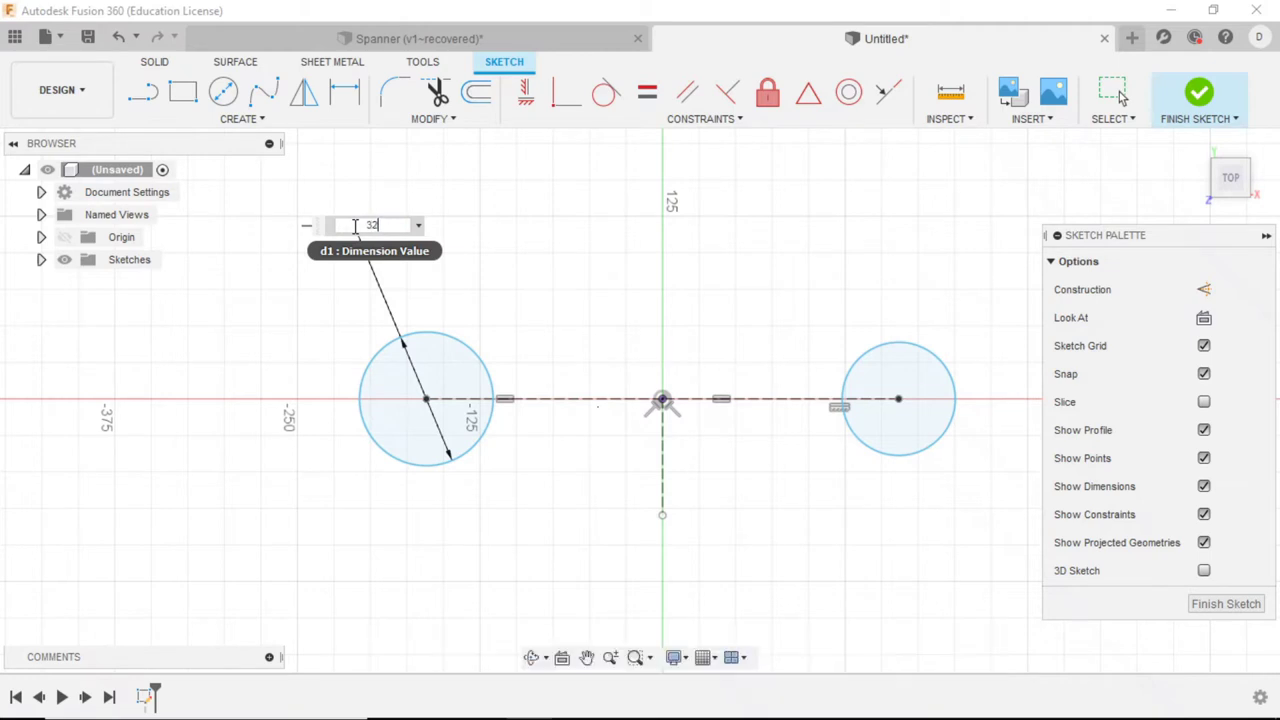
key(Return)
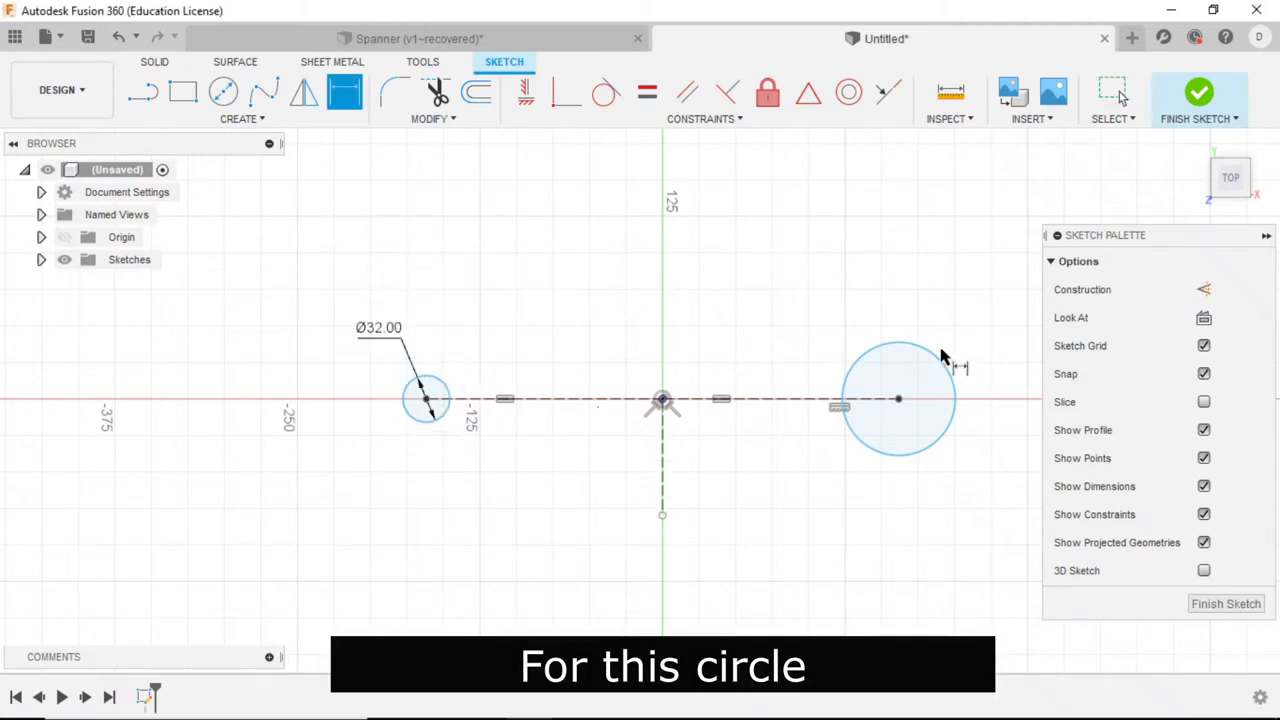
click(931, 355)
click(935, 272)
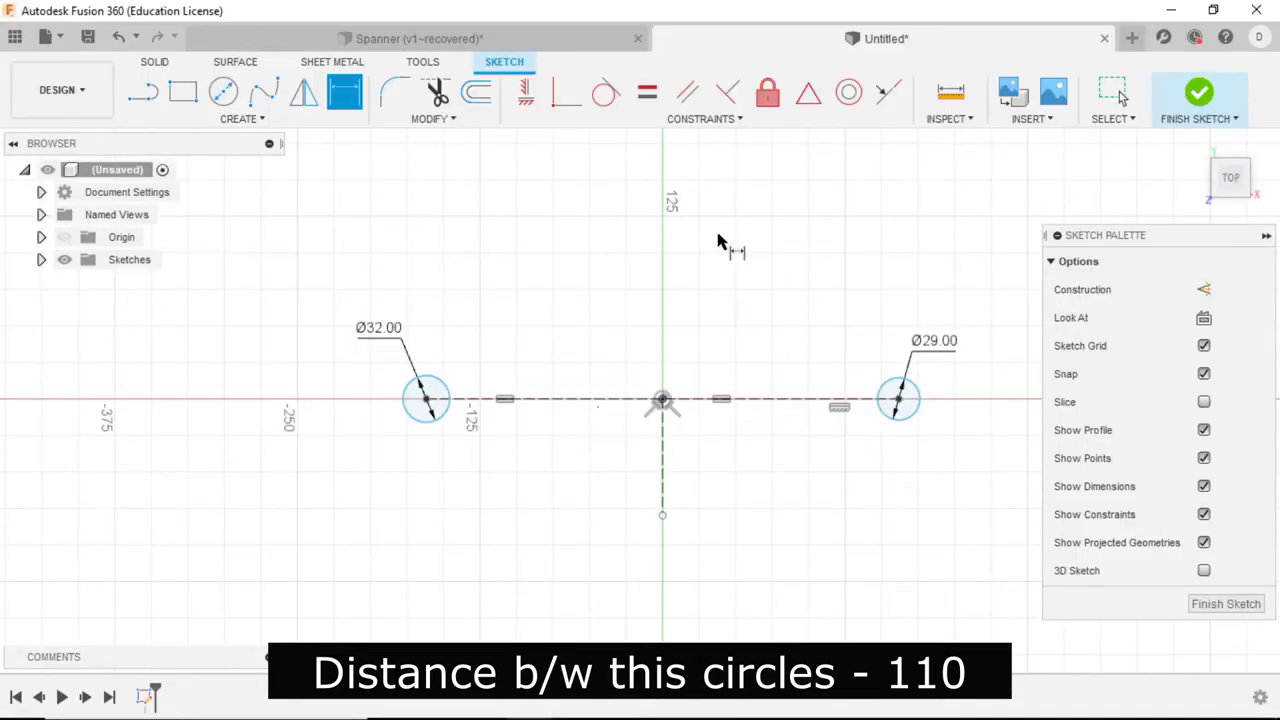
Step: Set the centre-to-centre distance between the two circles to 110 mm
click(430, 398)
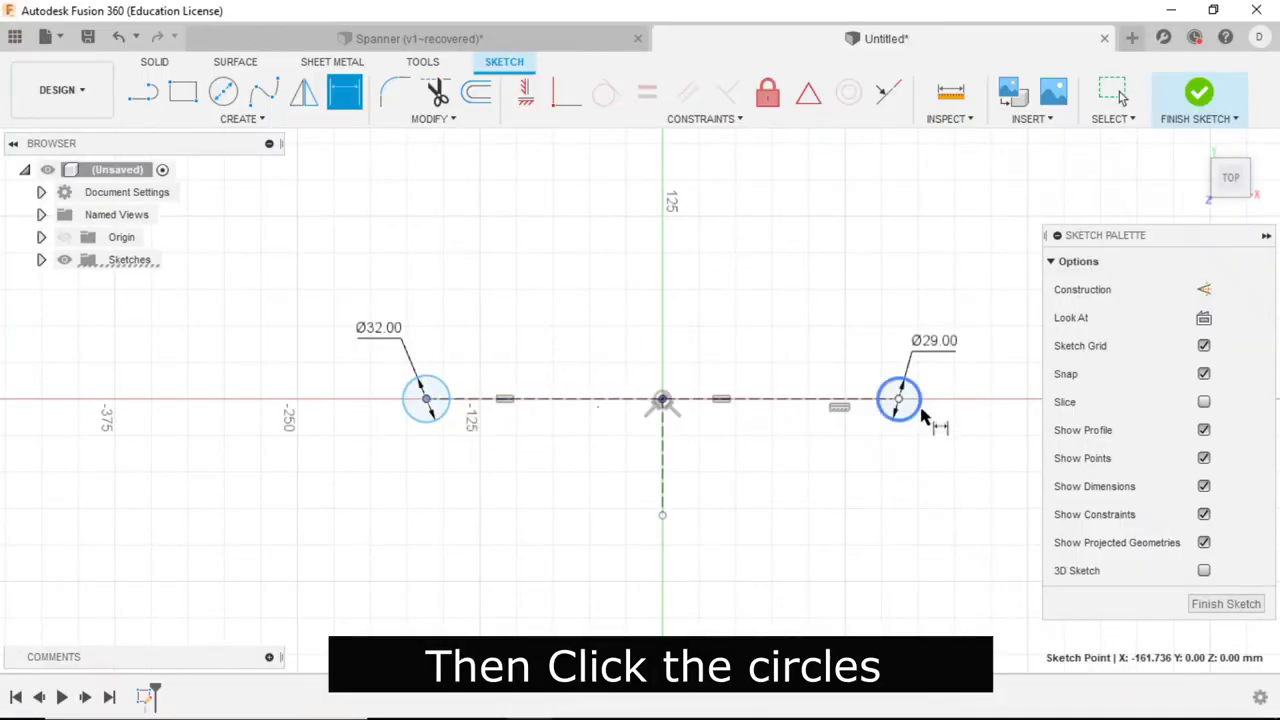
click(905, 402)
click(654, 240)
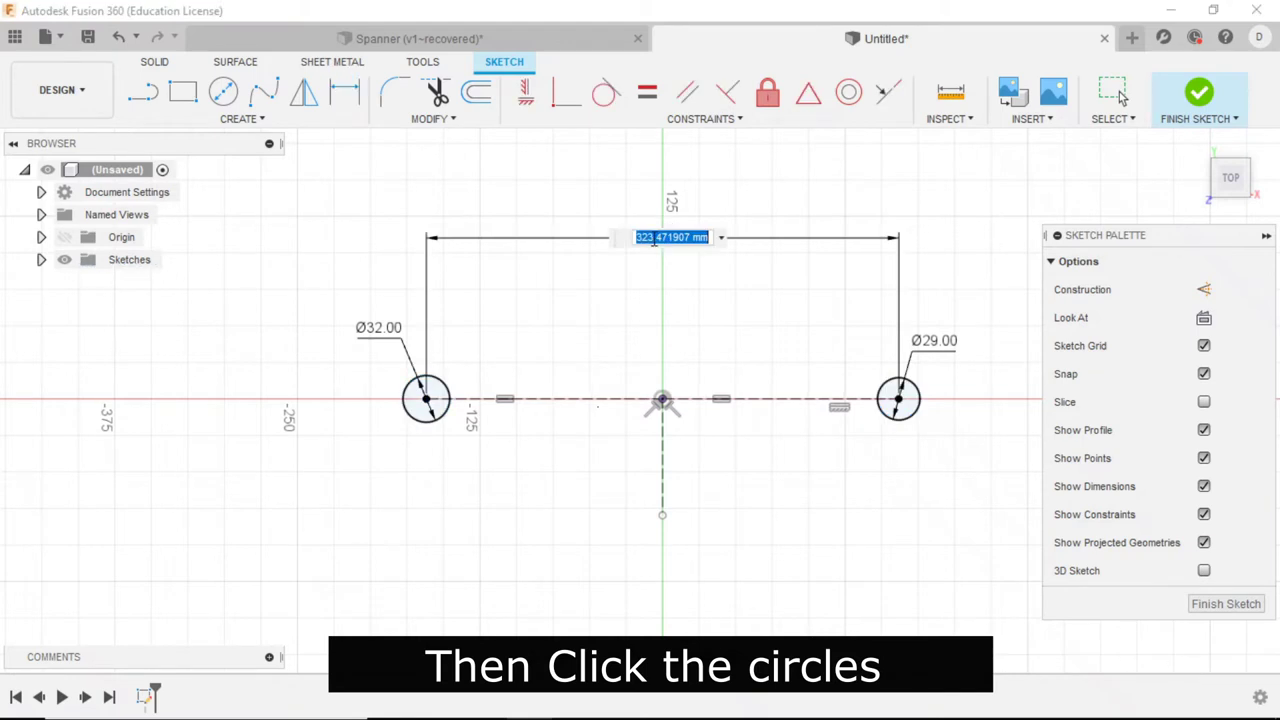
text(110)
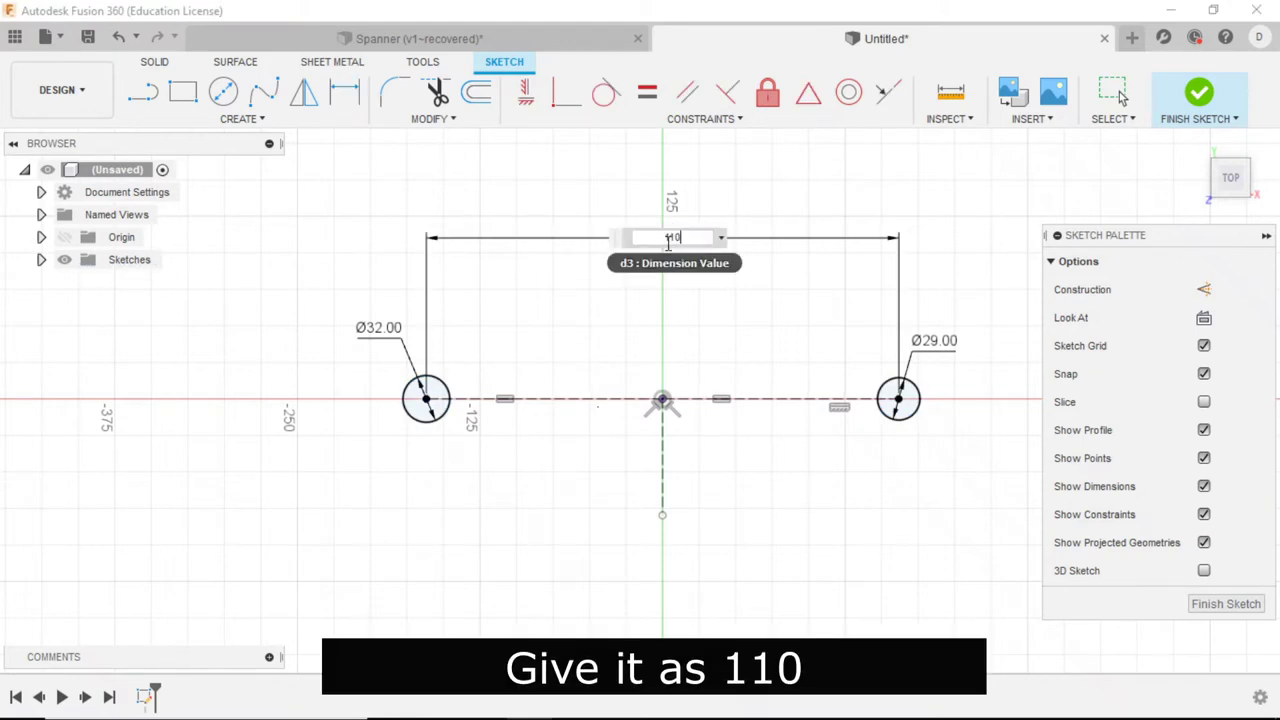
key(Return)
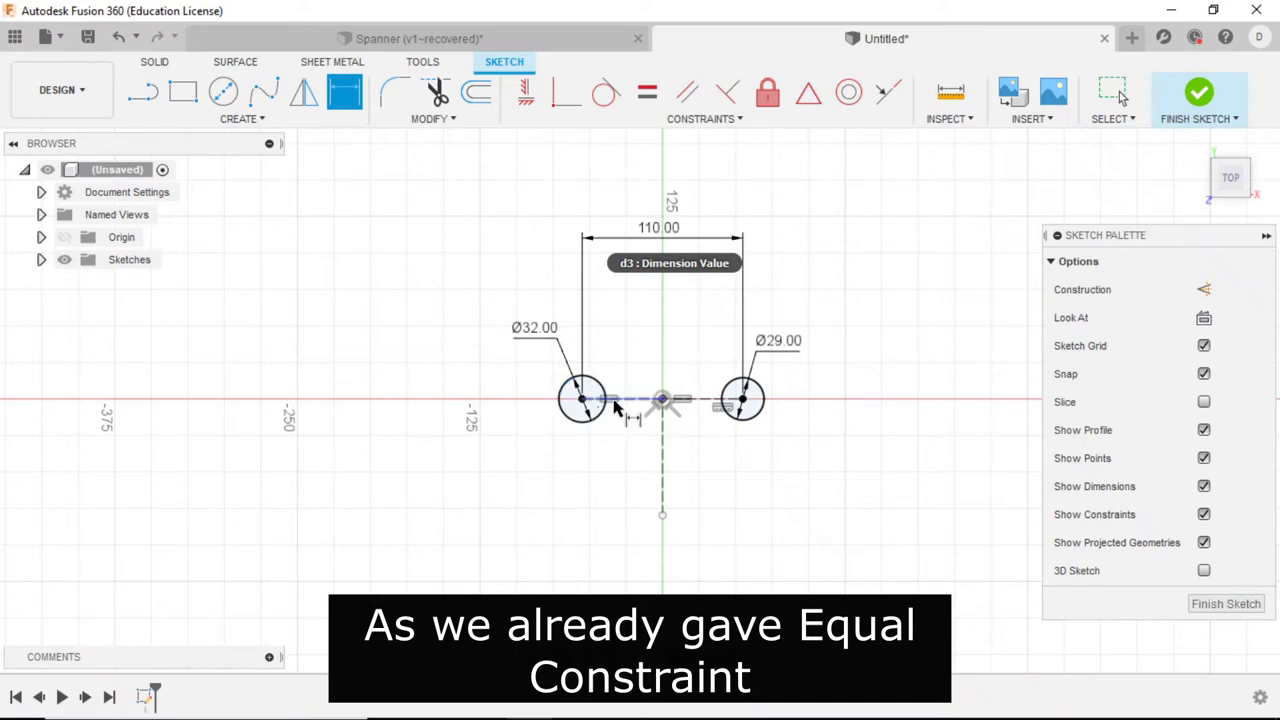
scroll(686, 435, up, 2)
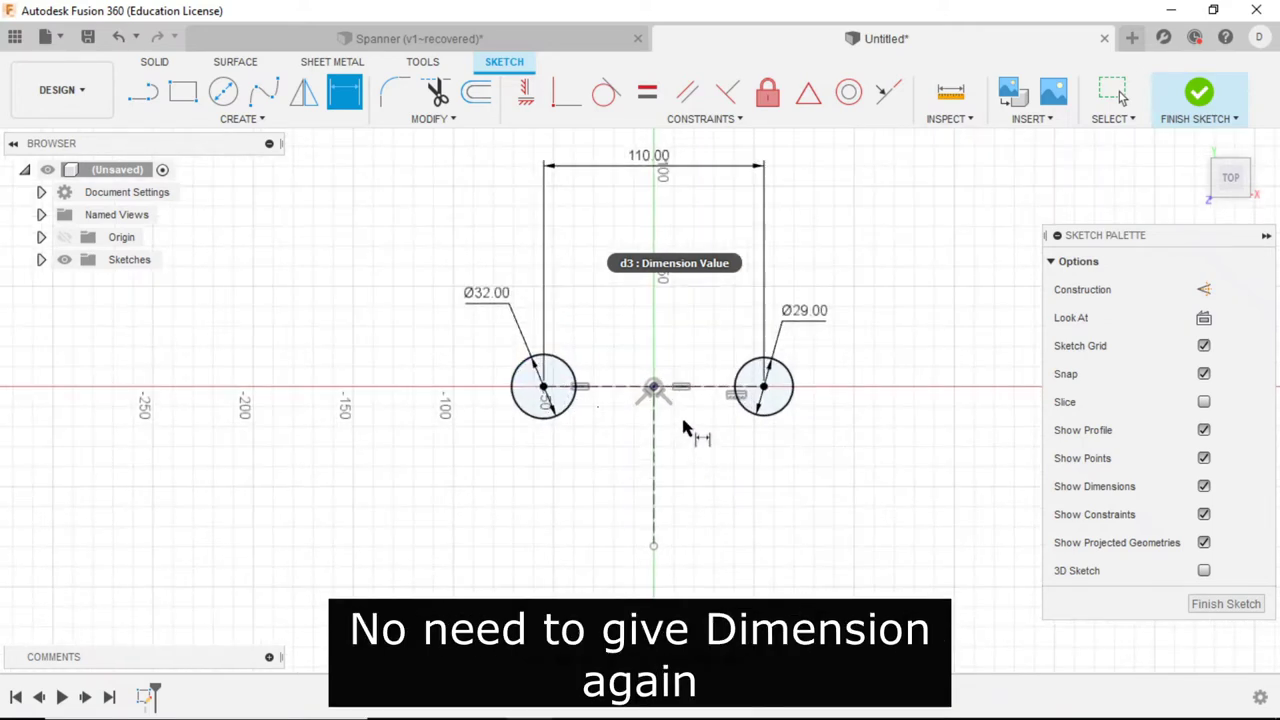
scroll(622, 428, up, 2)
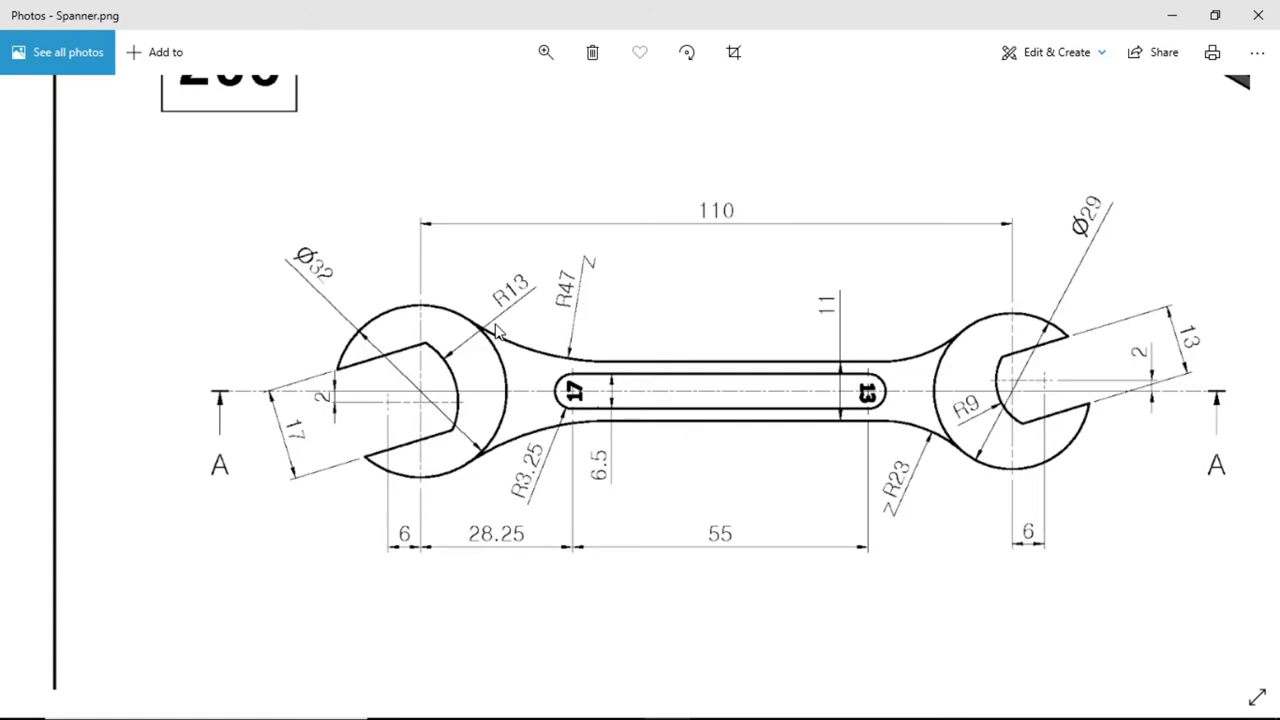
Step: Draw two more circles, one at lower left and one at upper right, comparing against the reference drawing
key(alt+Tab)
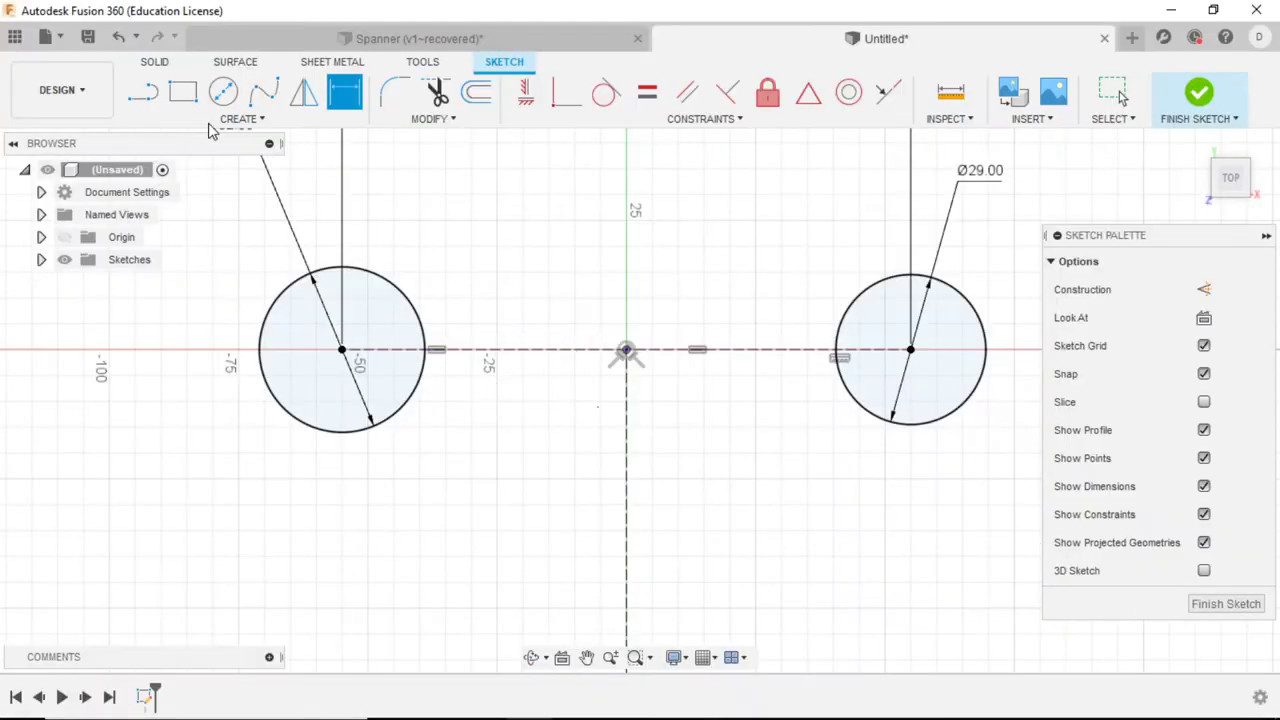
click(224, 93)
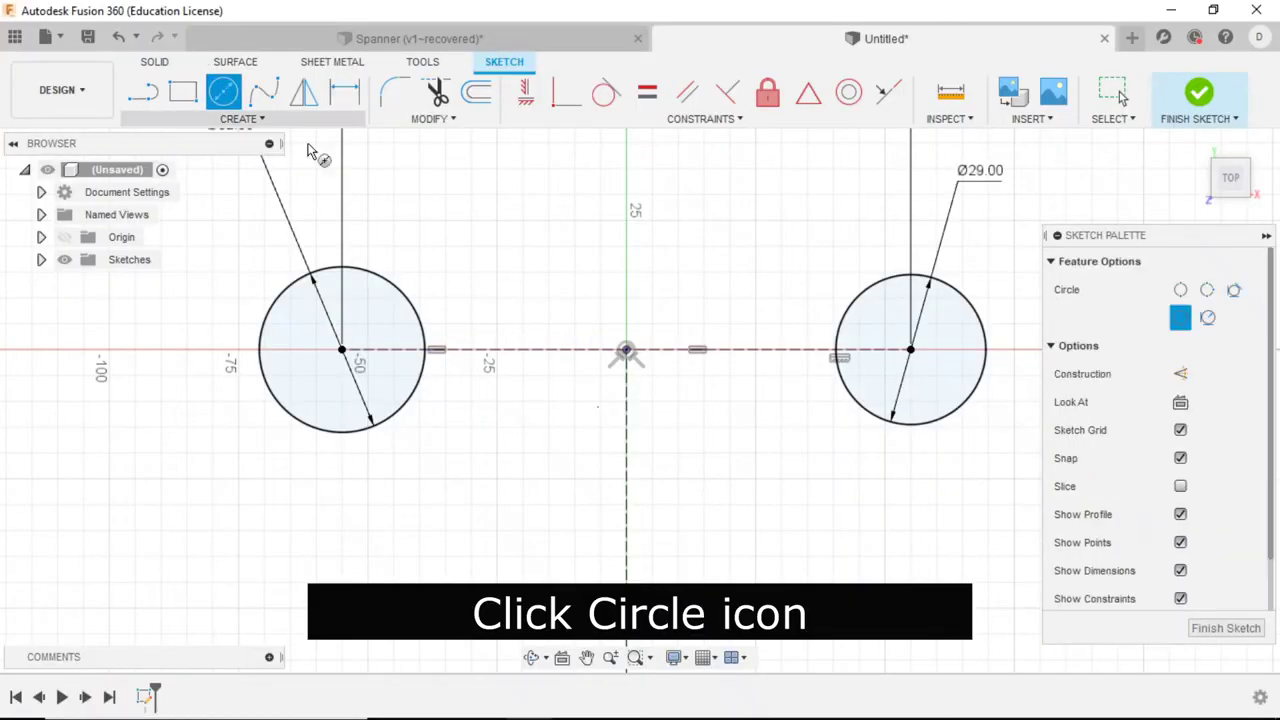
scroll(405, 372, down, 2)
scroll(405, 372, down, 2)
click(325, 482)
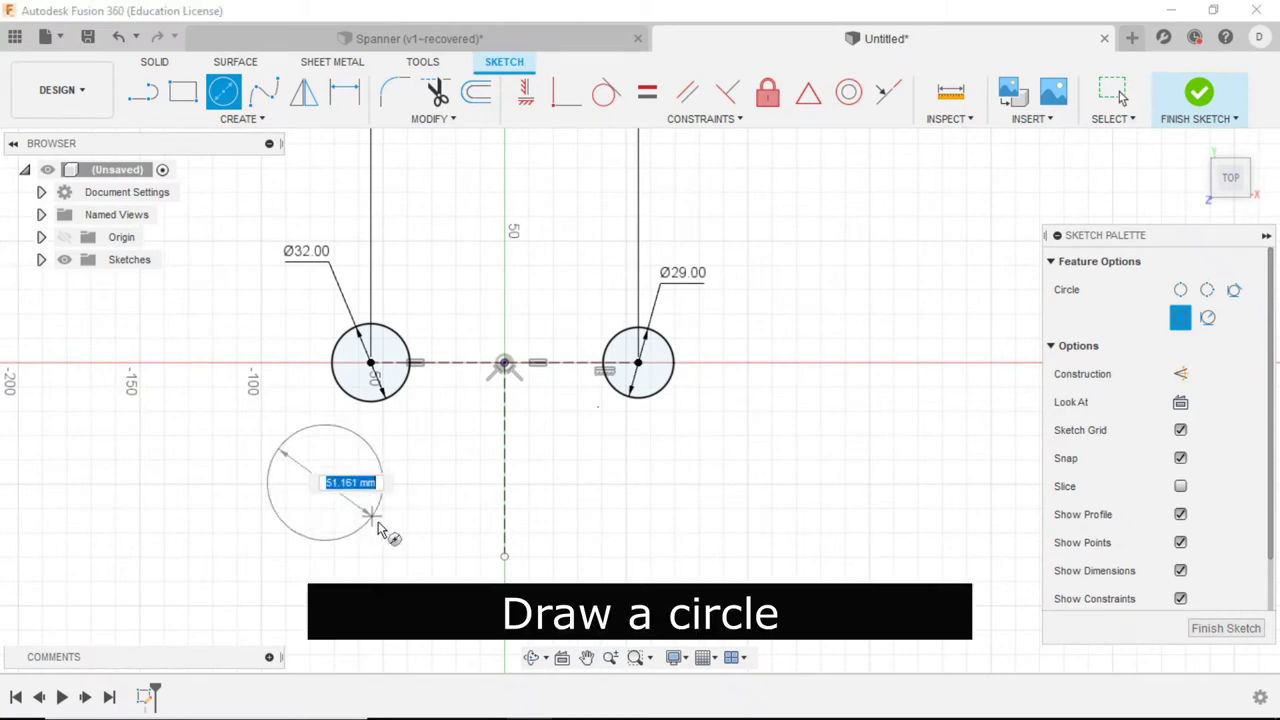
click(384, 526)
key(alt+Tab)
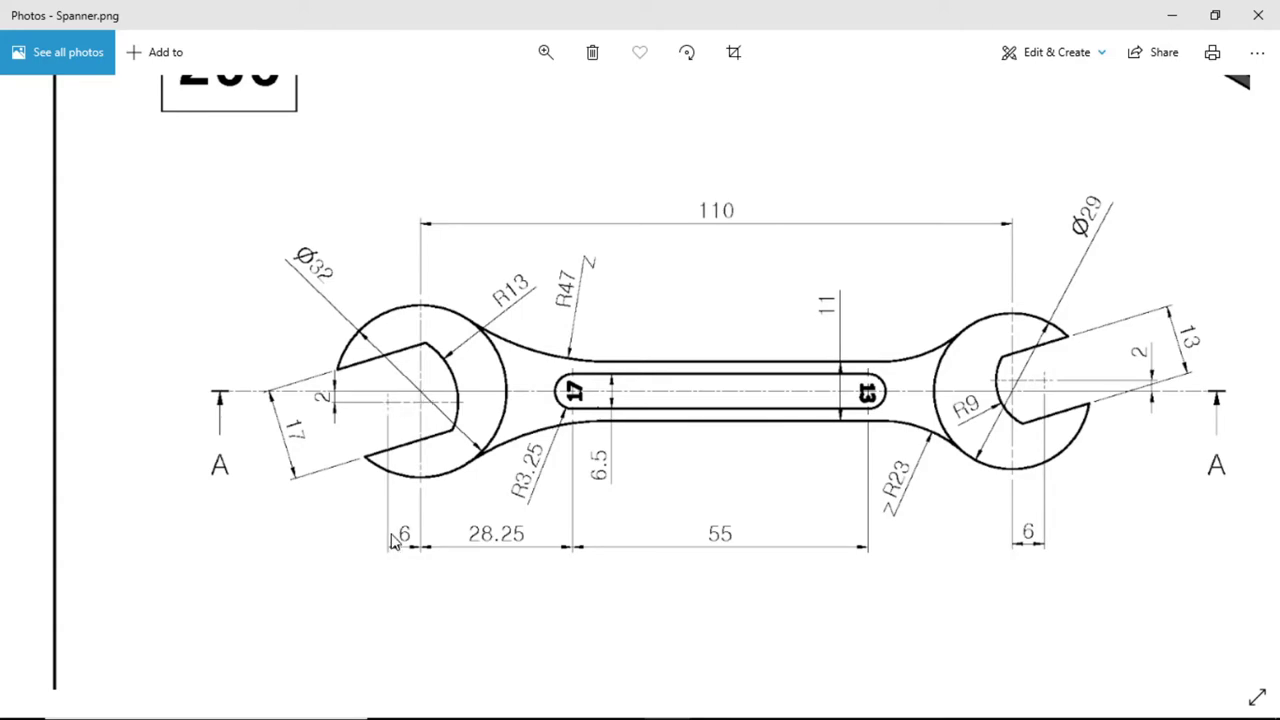
key(alt+Tab)
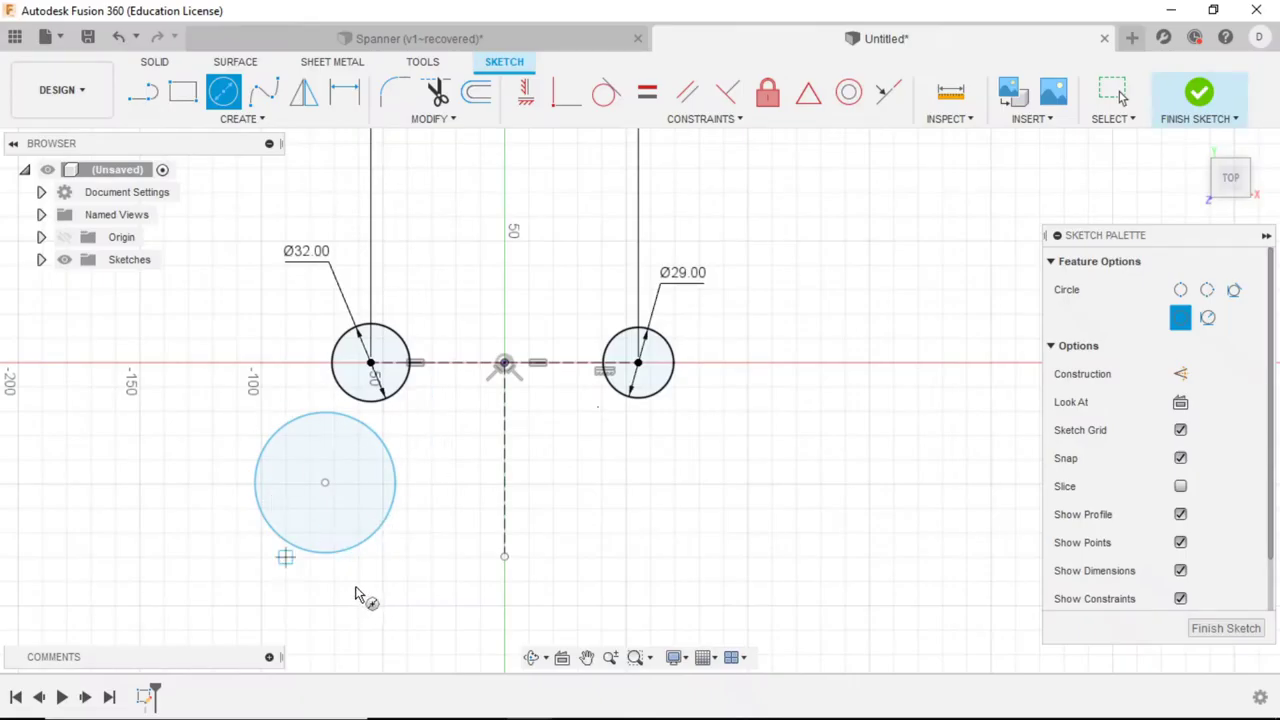
key(alt+Tab)
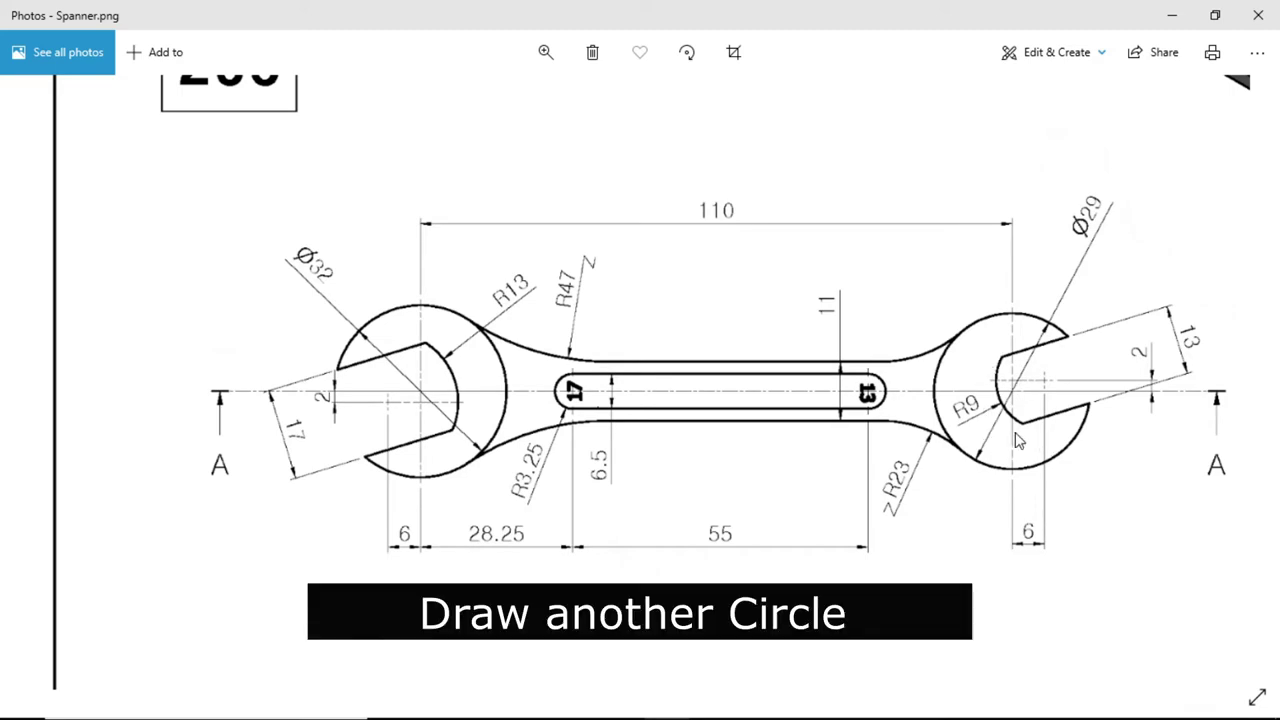
key(alt+Tab)
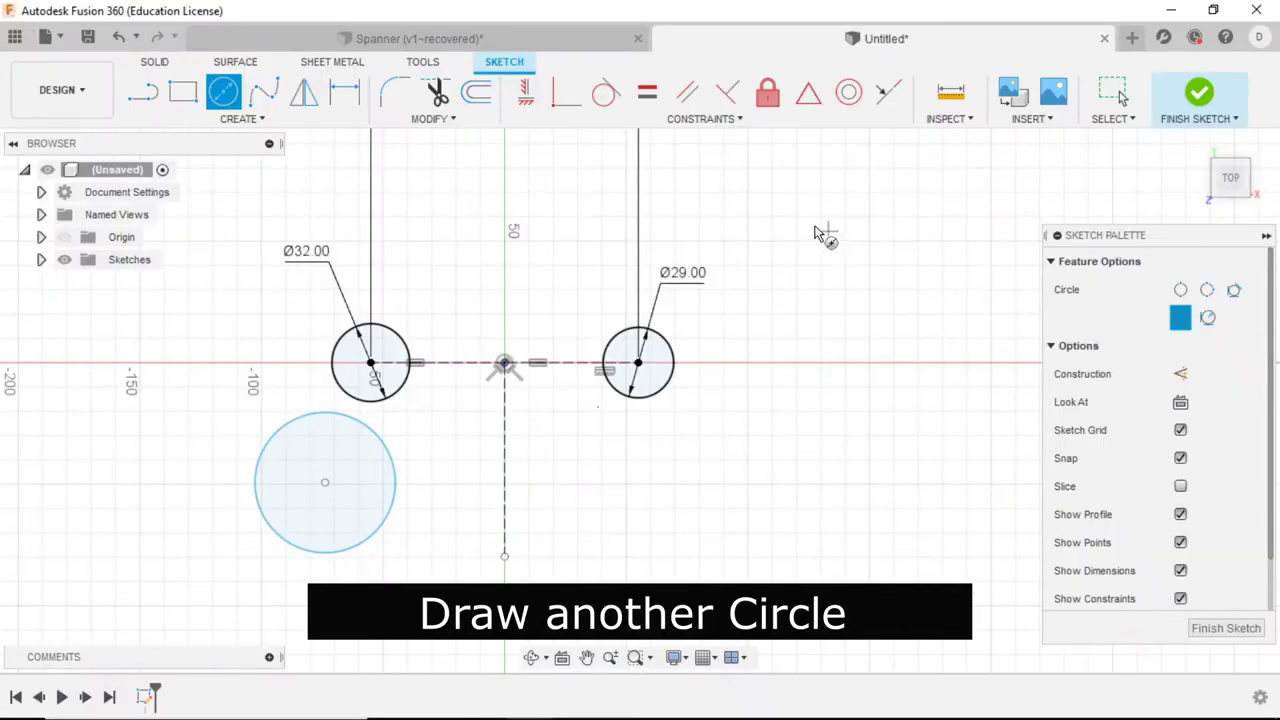
click(814, 226)
click(855, 268)
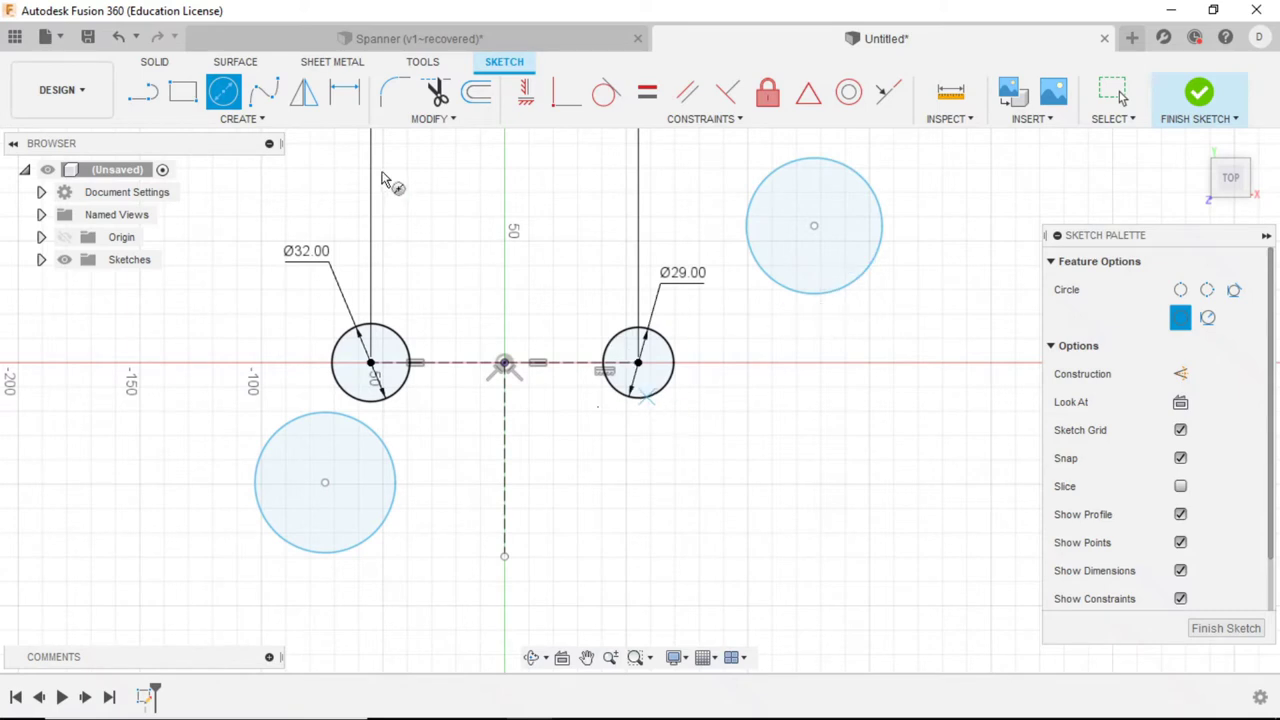
Step: Dimension the lower-left circle to Ø26 and place a diameter dimension on the upper-right circle
click(357, 92)
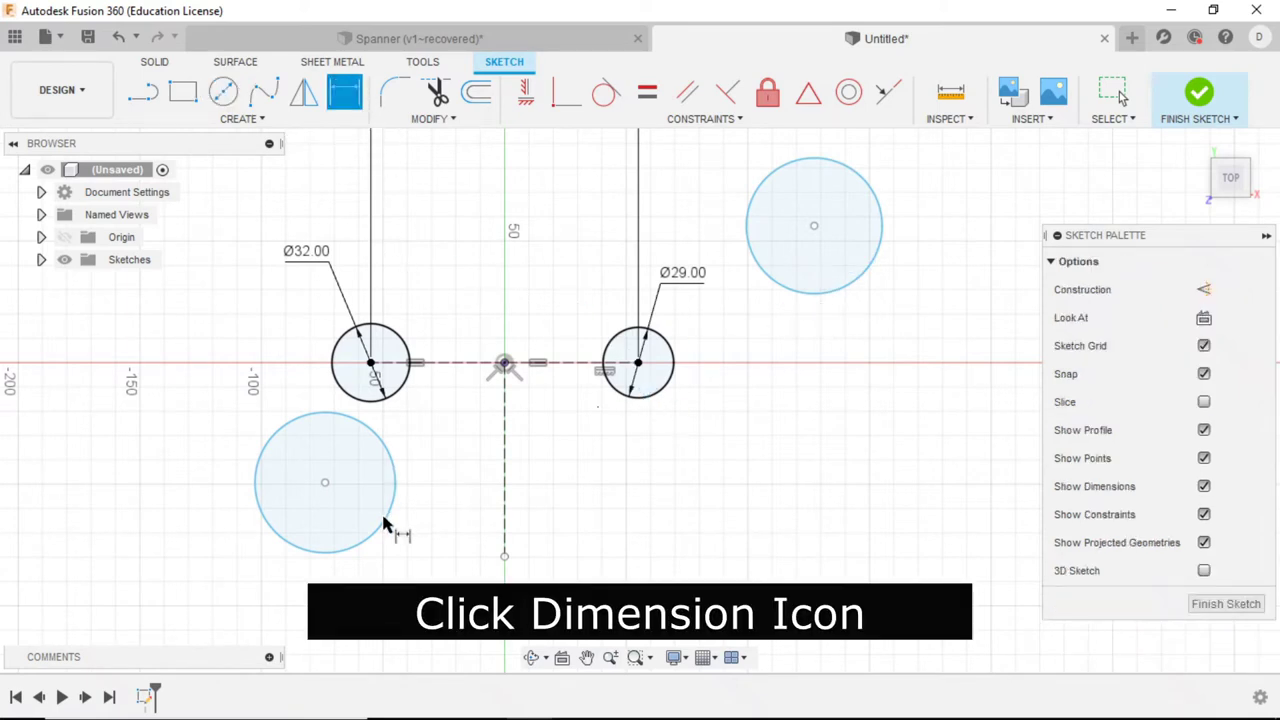
click(389, 521)
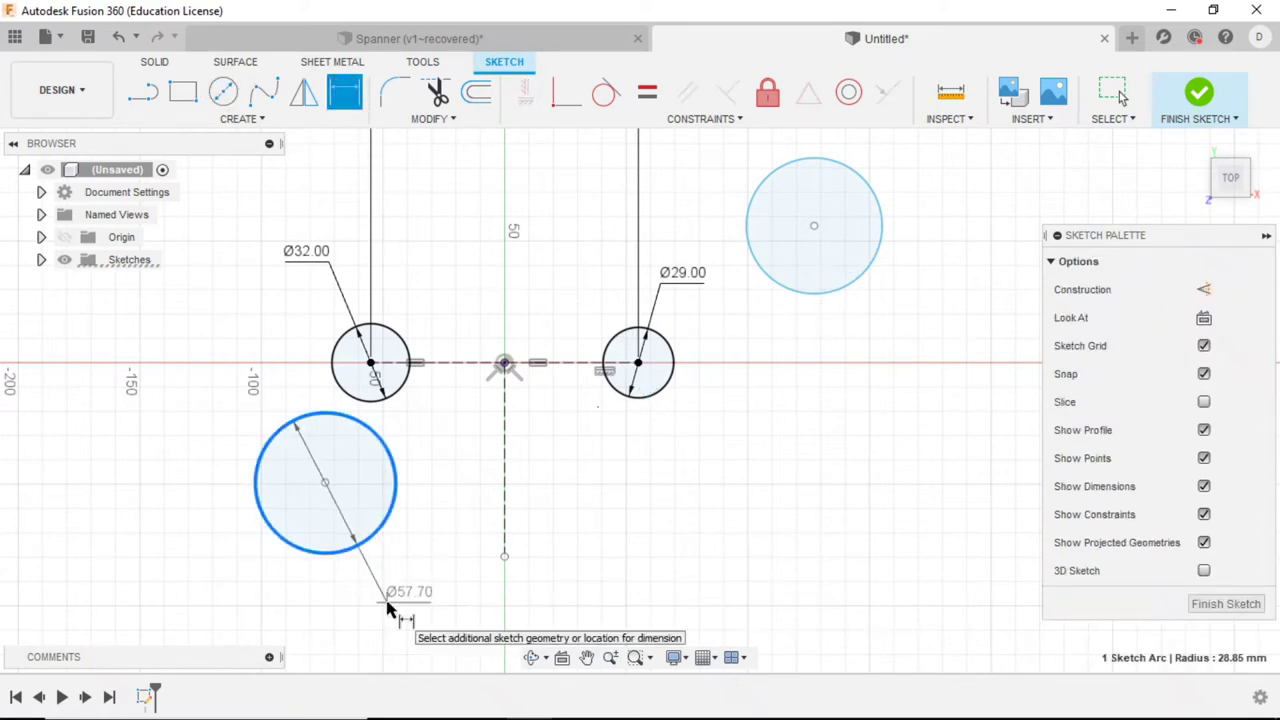
click(389, 606)
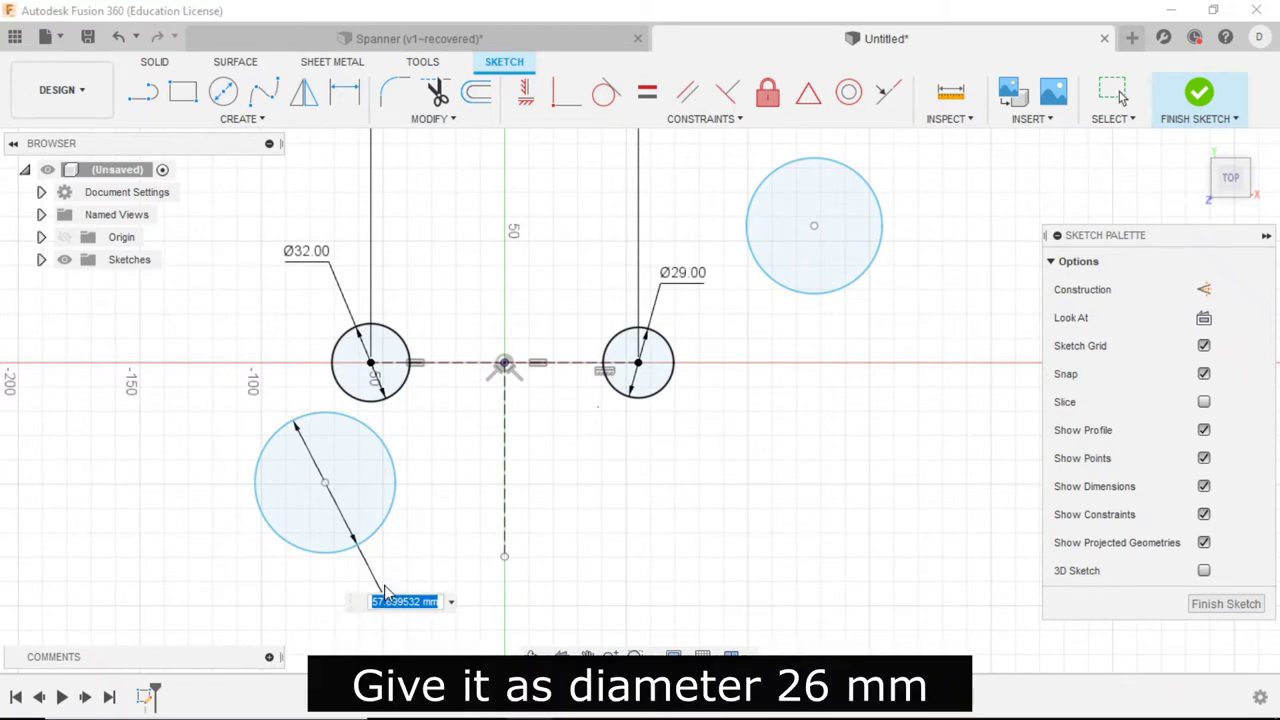
text(26)
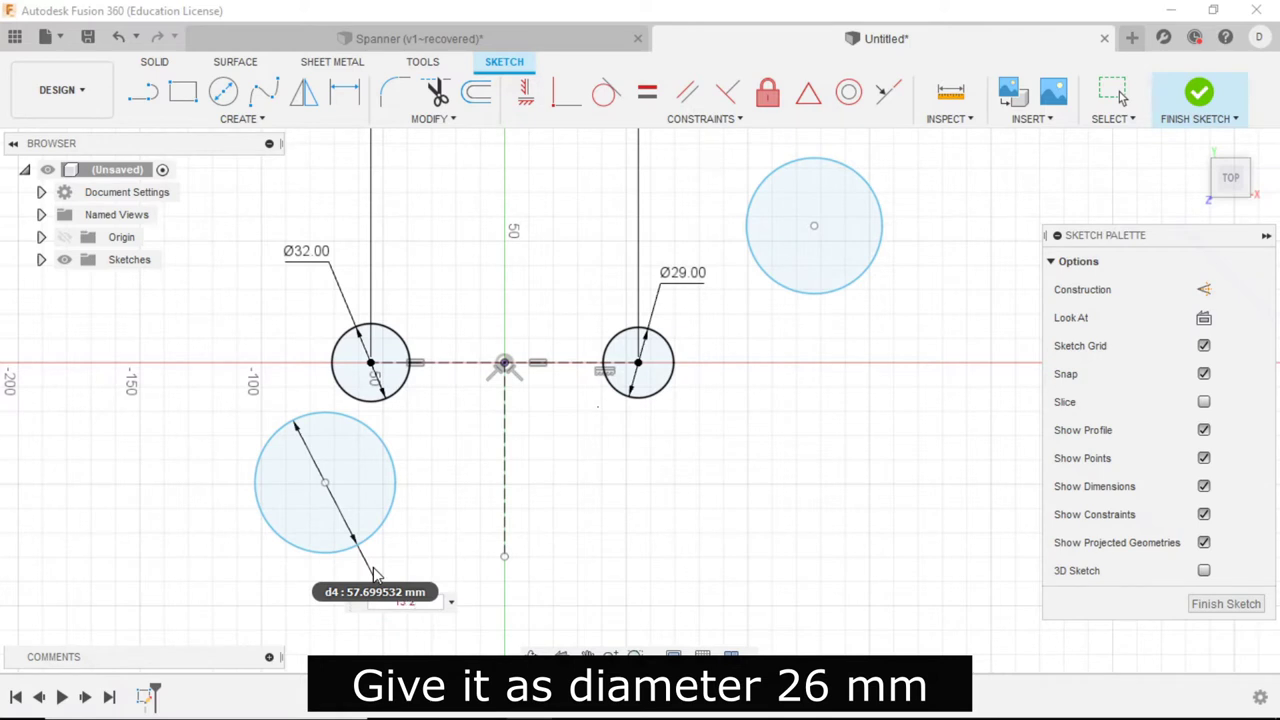
key(Return)
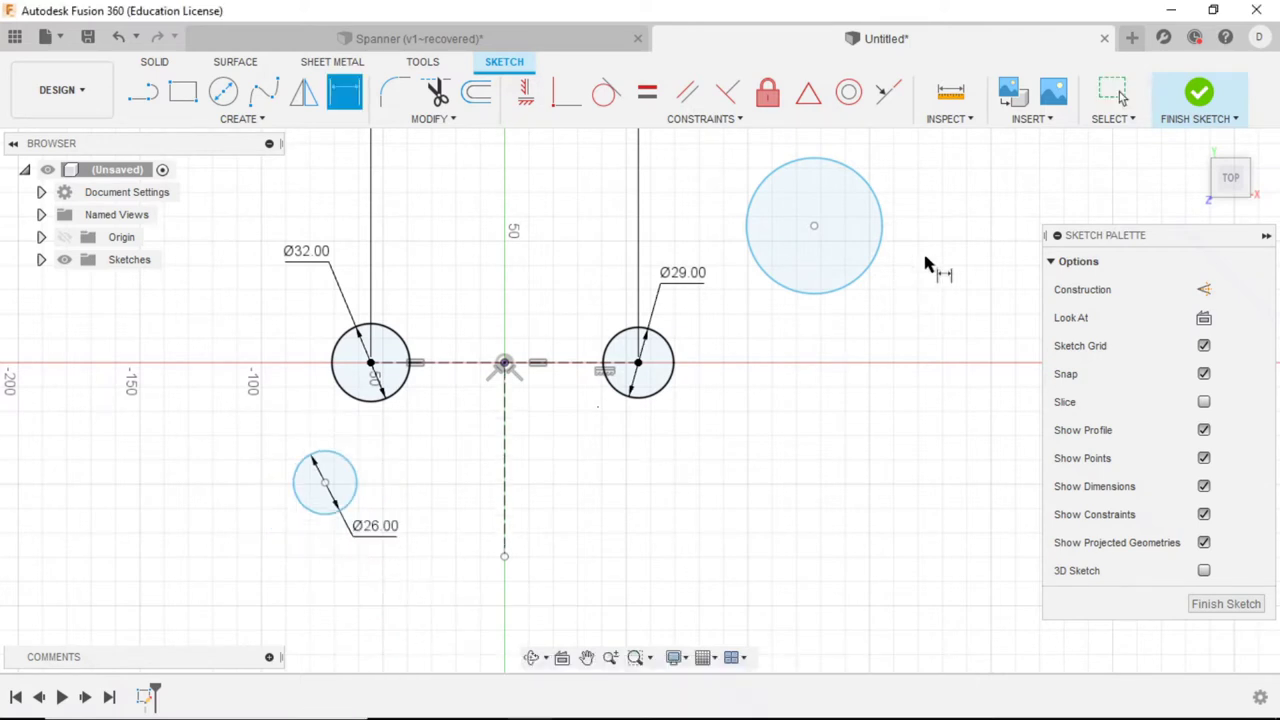
click(866, 272)
click(930, 310)
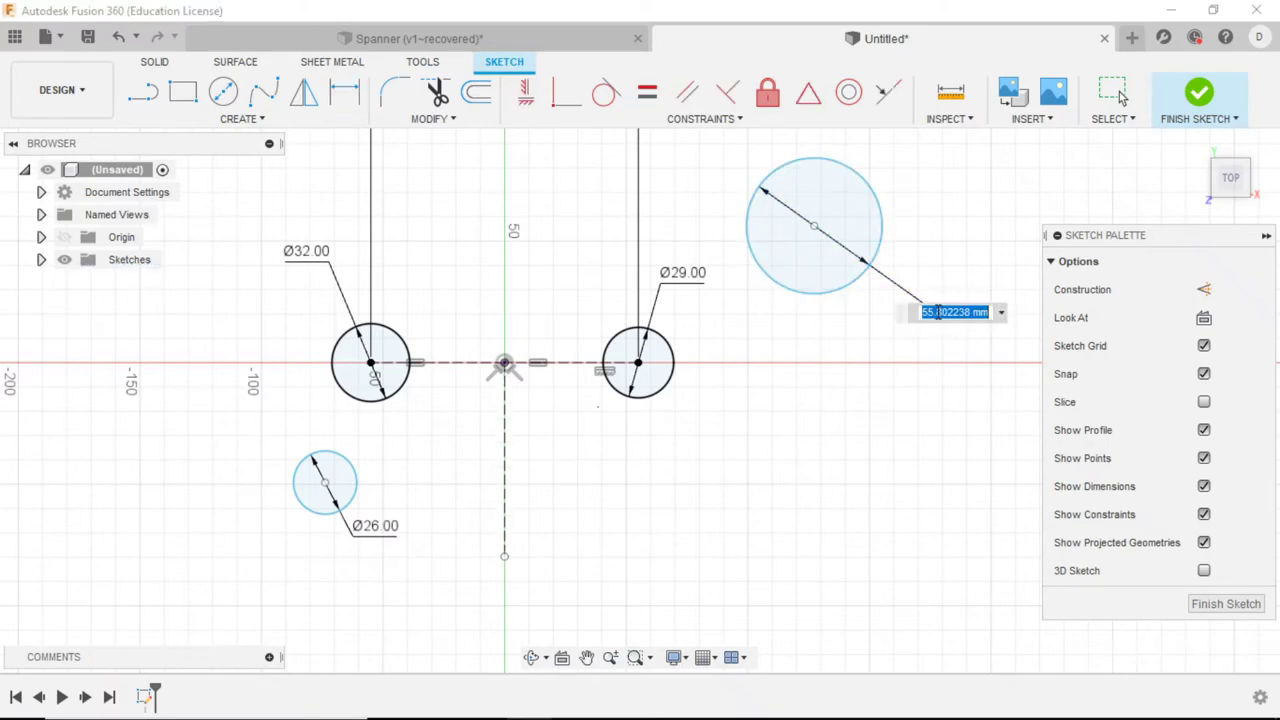
key(alt+Tab)
key(alt+Tab)
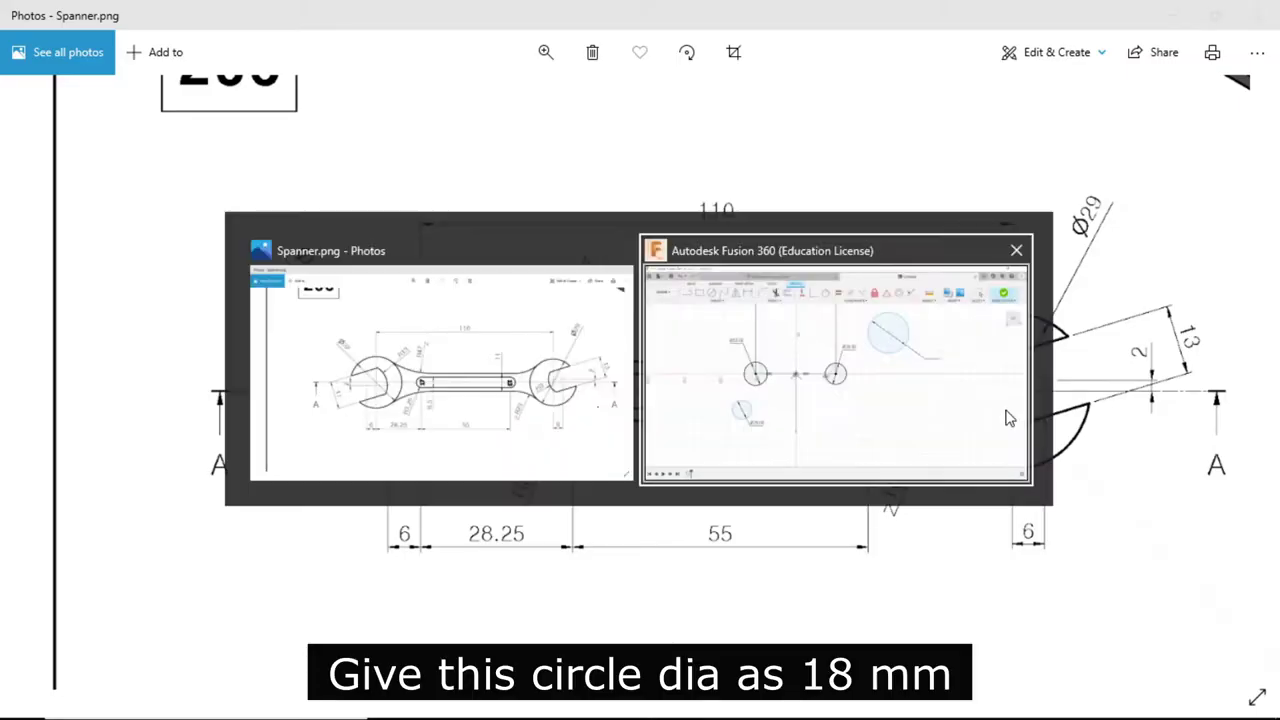
Step: Enter 18 mm as the upper-right circle's diameter
text(18)
key(Return)
key(alt+Tab)
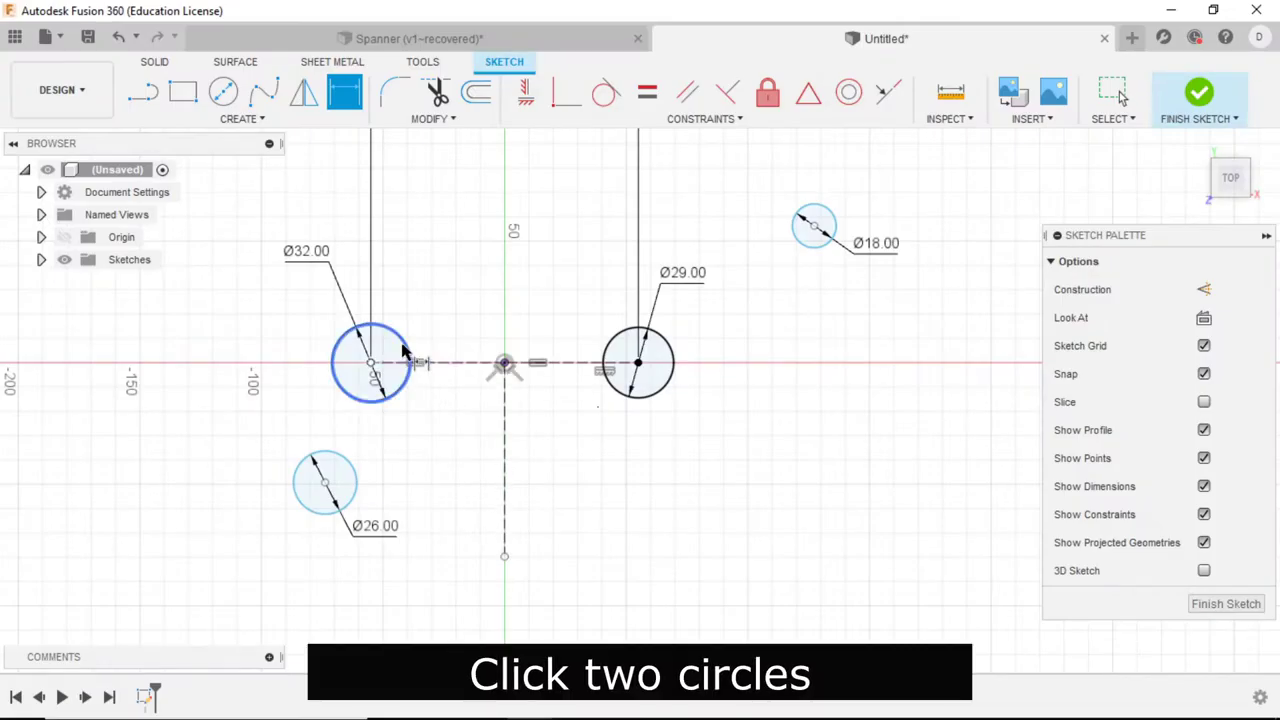
click(409, 365)
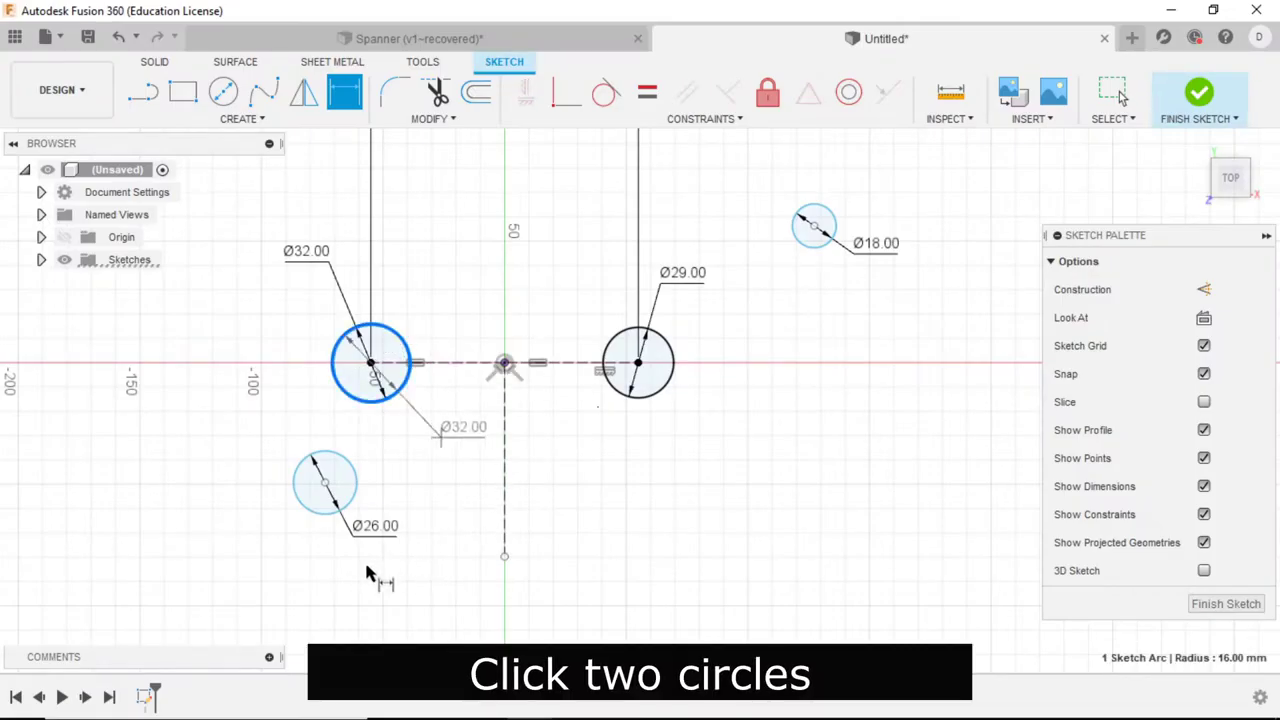
Step: Offset the Ø26 circle's centre 6 mm horizontally and 2 mm vertically from the Ø32 centre
click(316, 514)
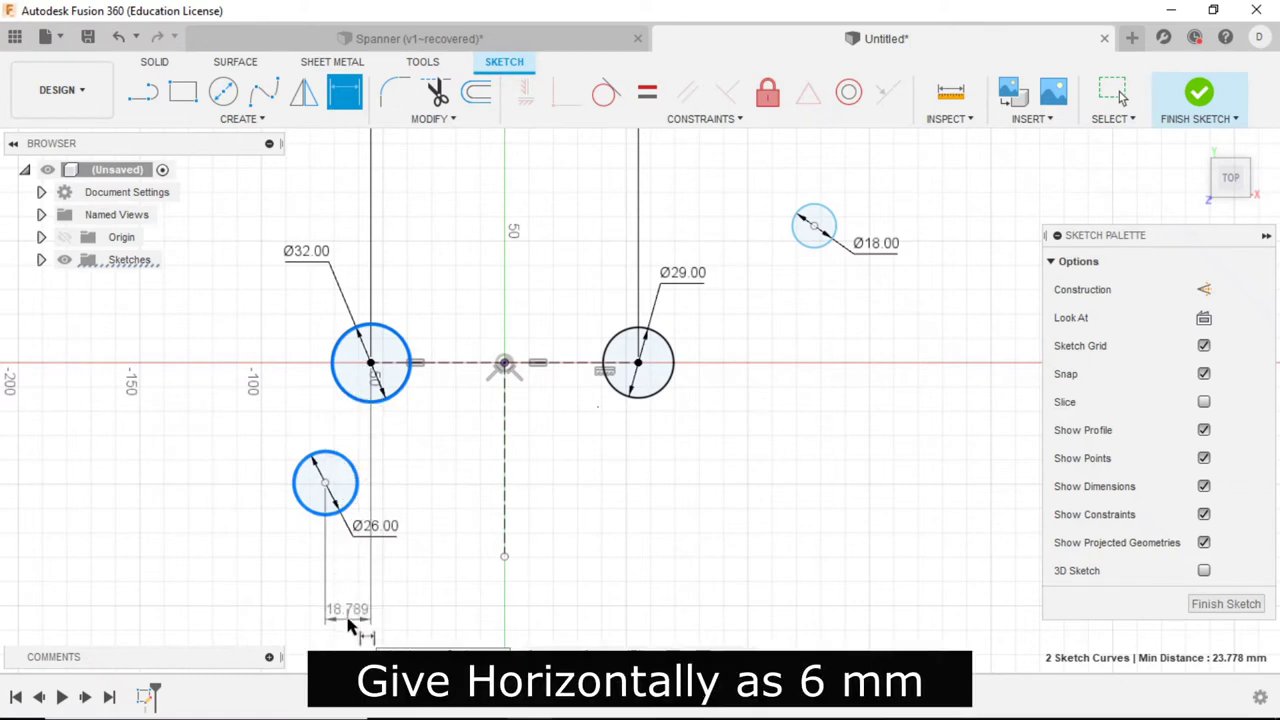
click(347, 621)
text(6)
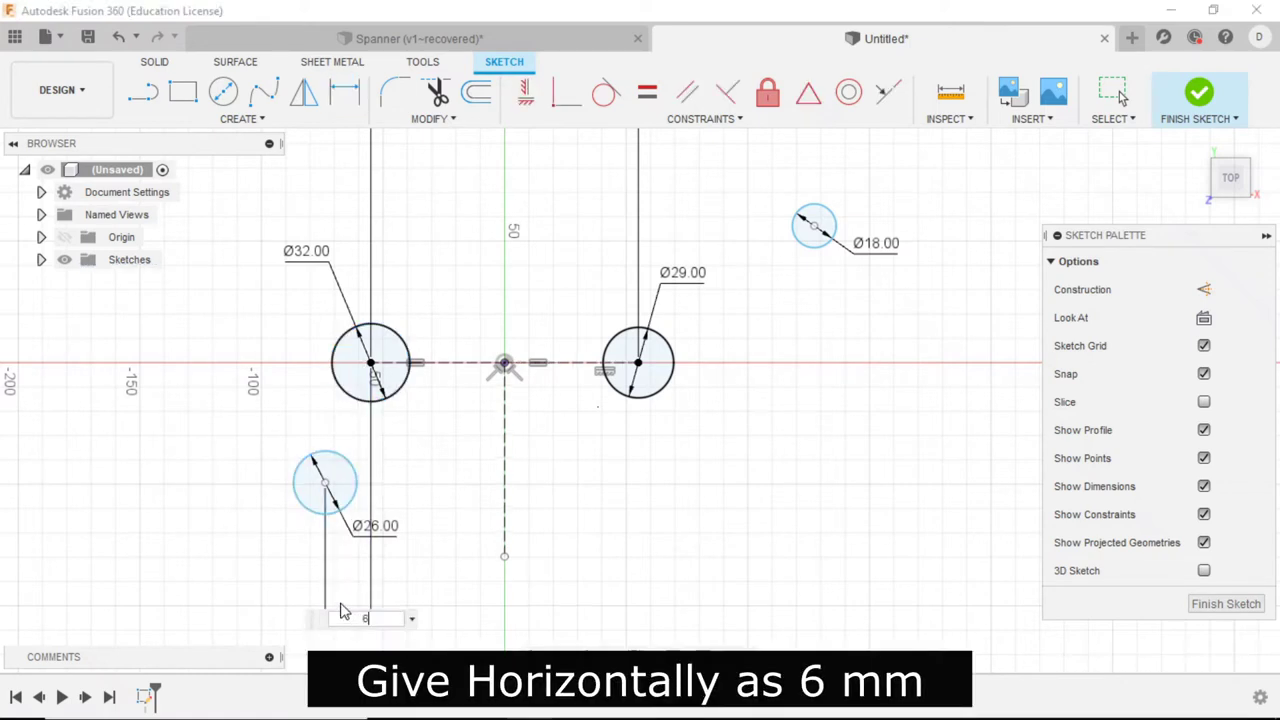
key(Return)
click(371, 363)
click(356, 482)
click(262, 422)
text(2)
key(Return)
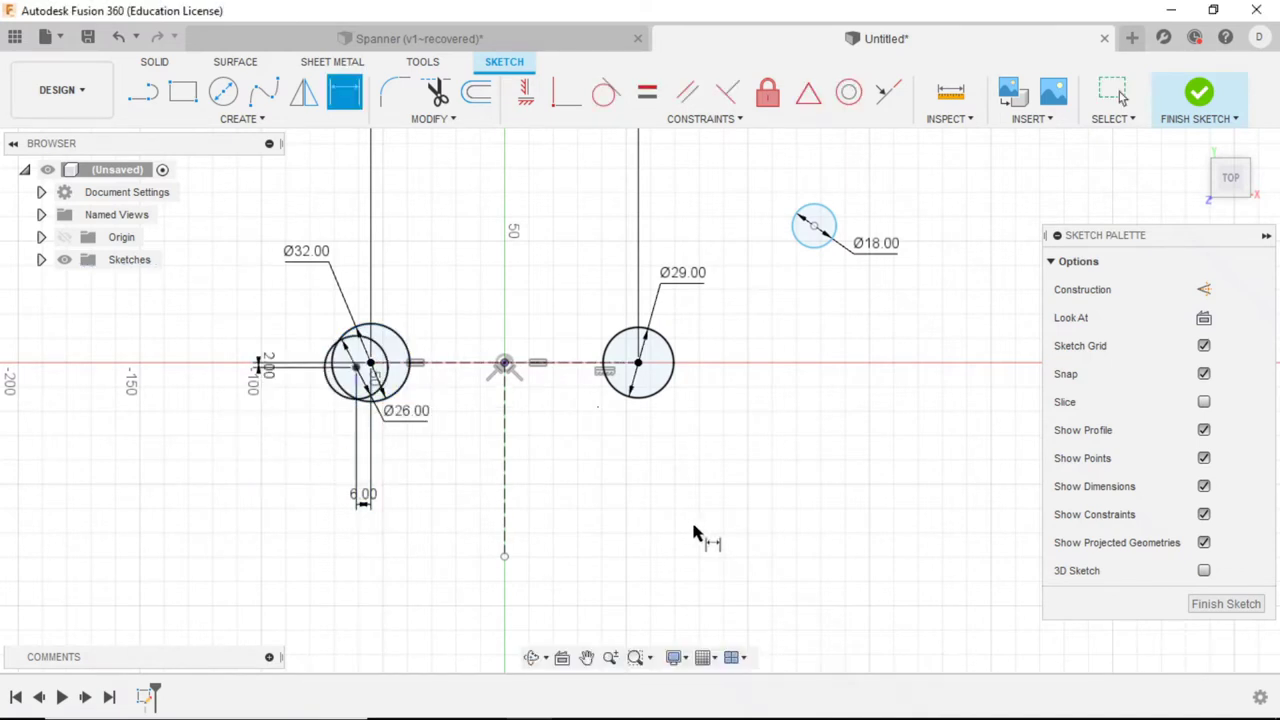
Step: Offset the Ø18 circle's centre 2 mm vertically and 6 mm horizontally from the Ø29 centre
click(639, 363)
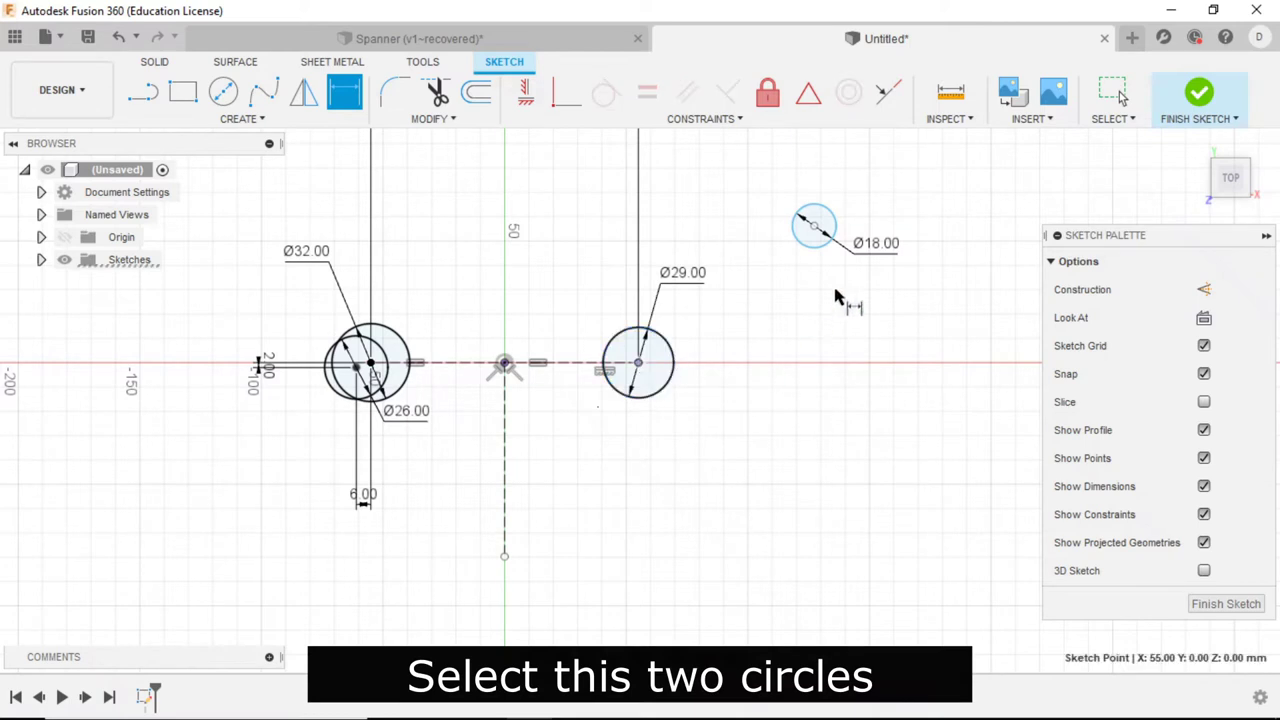
click(814, 226)
click(924, 302)
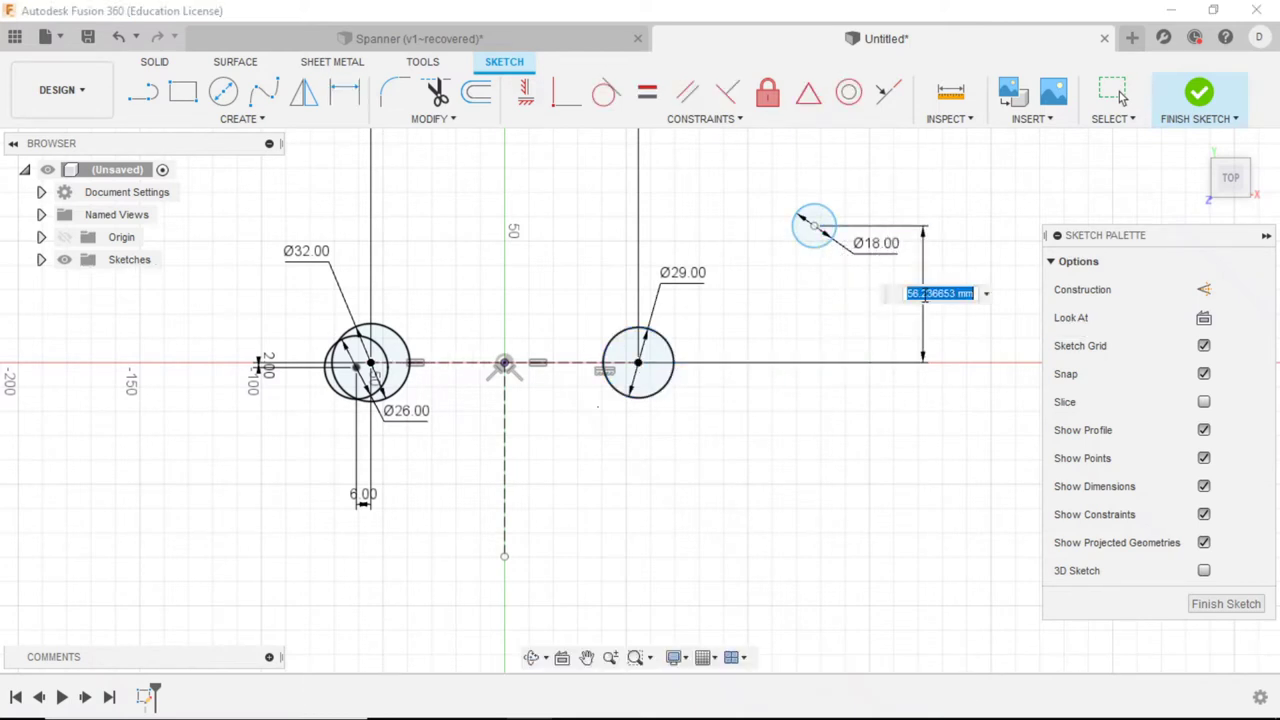
text(2)
key(Return)
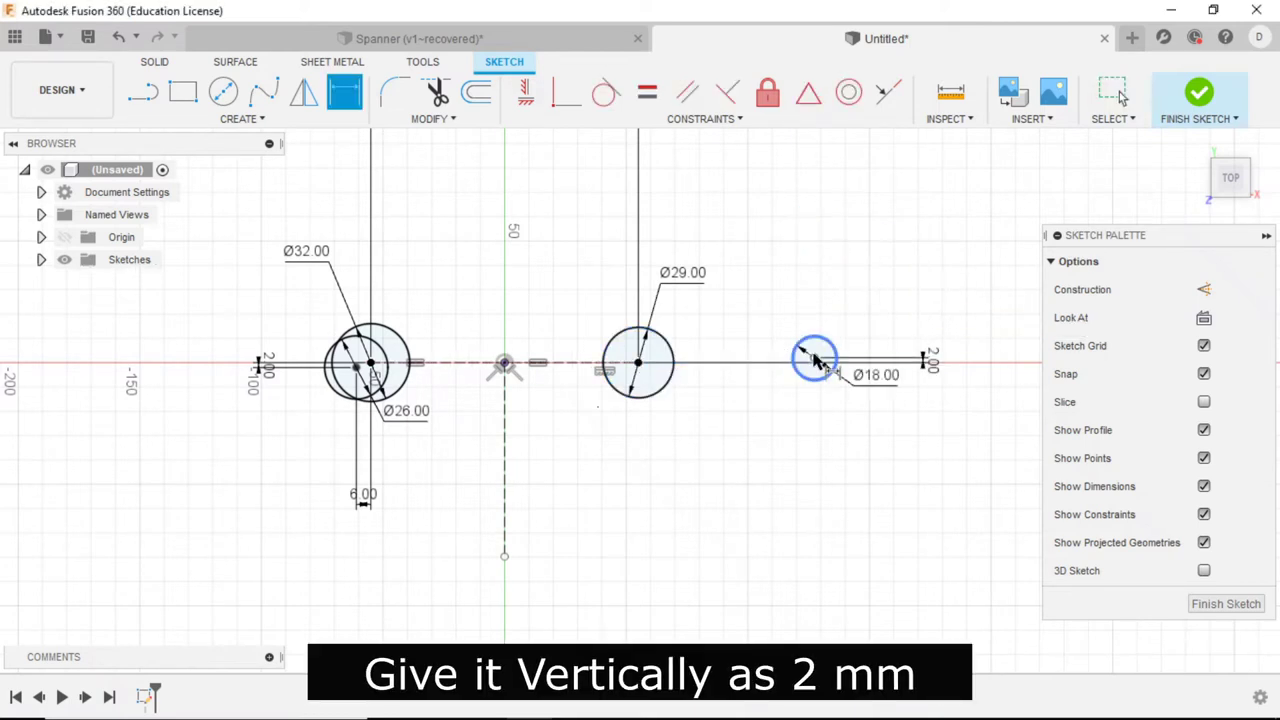
click(645, 366)
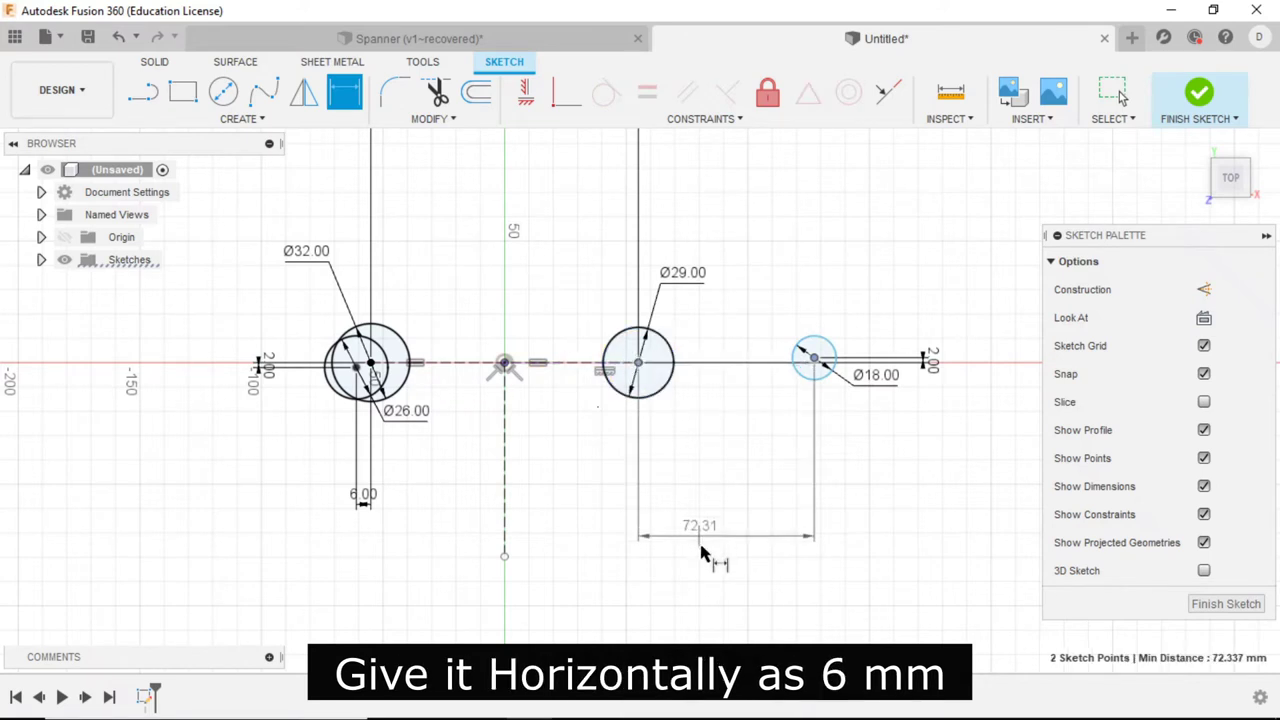
click(706, 545)
text(6)
key(Return)
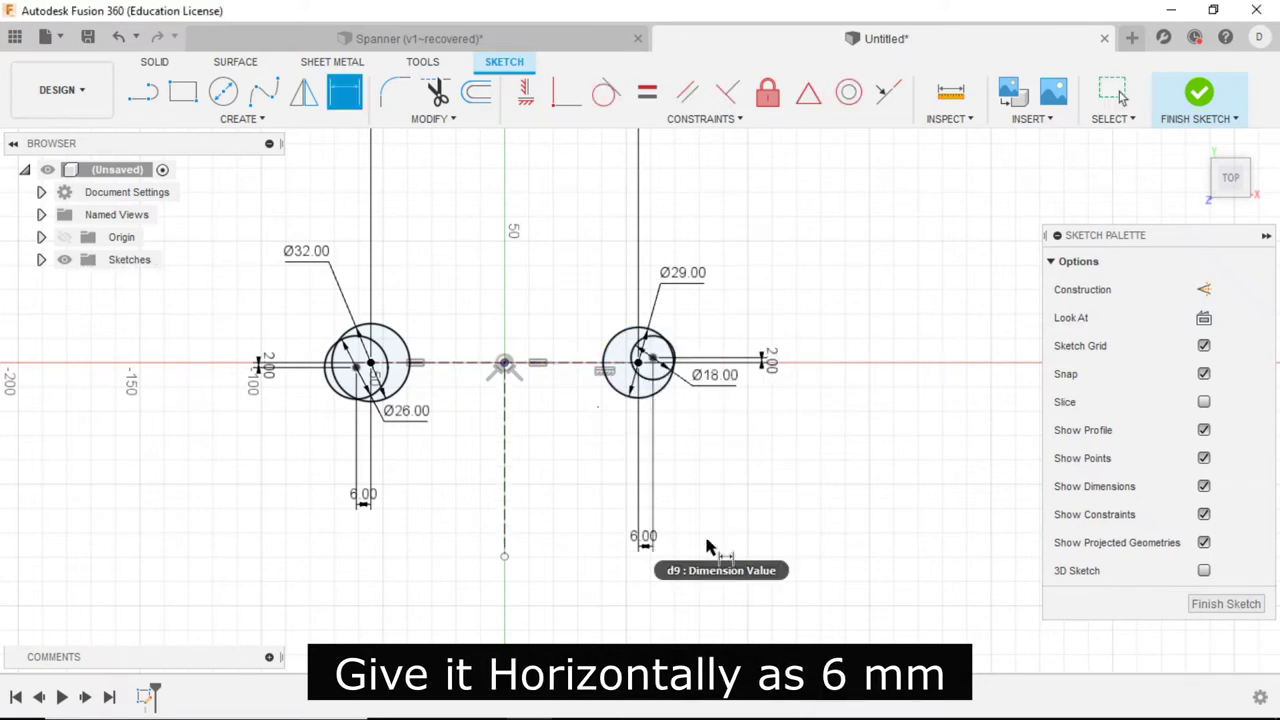
scroll(414, 400, up, 1)
scroll(414, 400, up, 3)
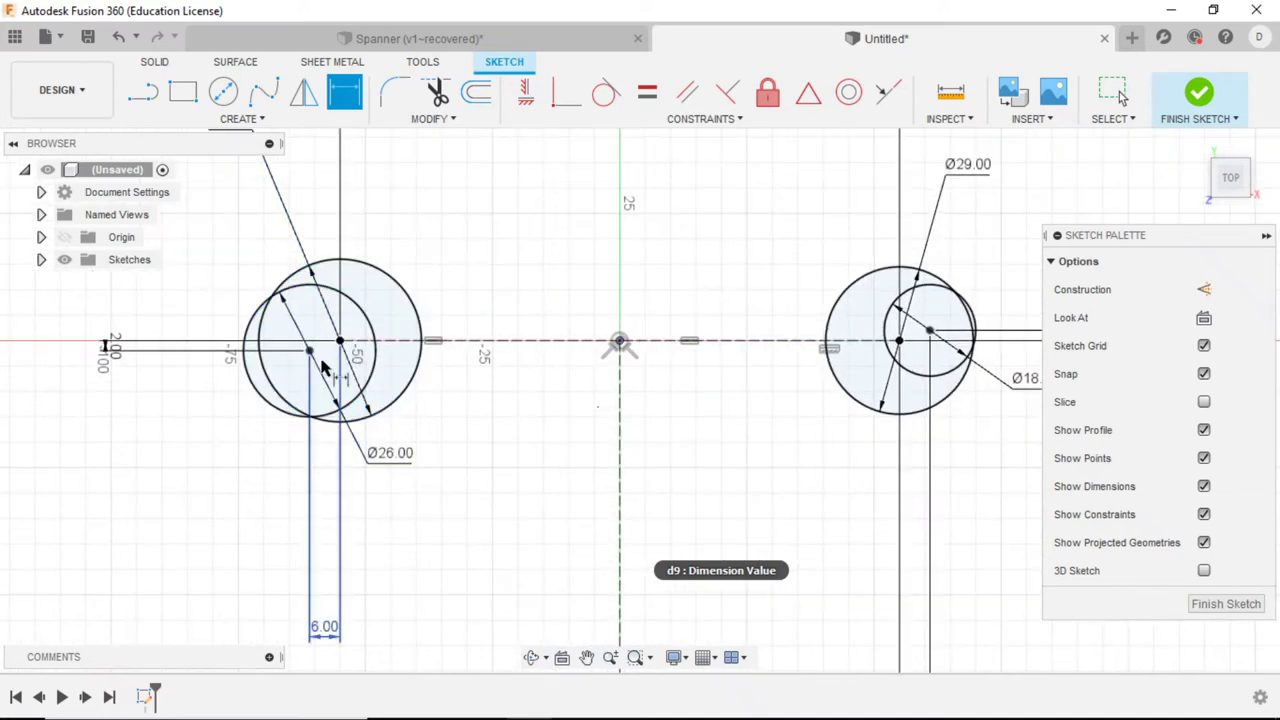
key(alt+Tab)
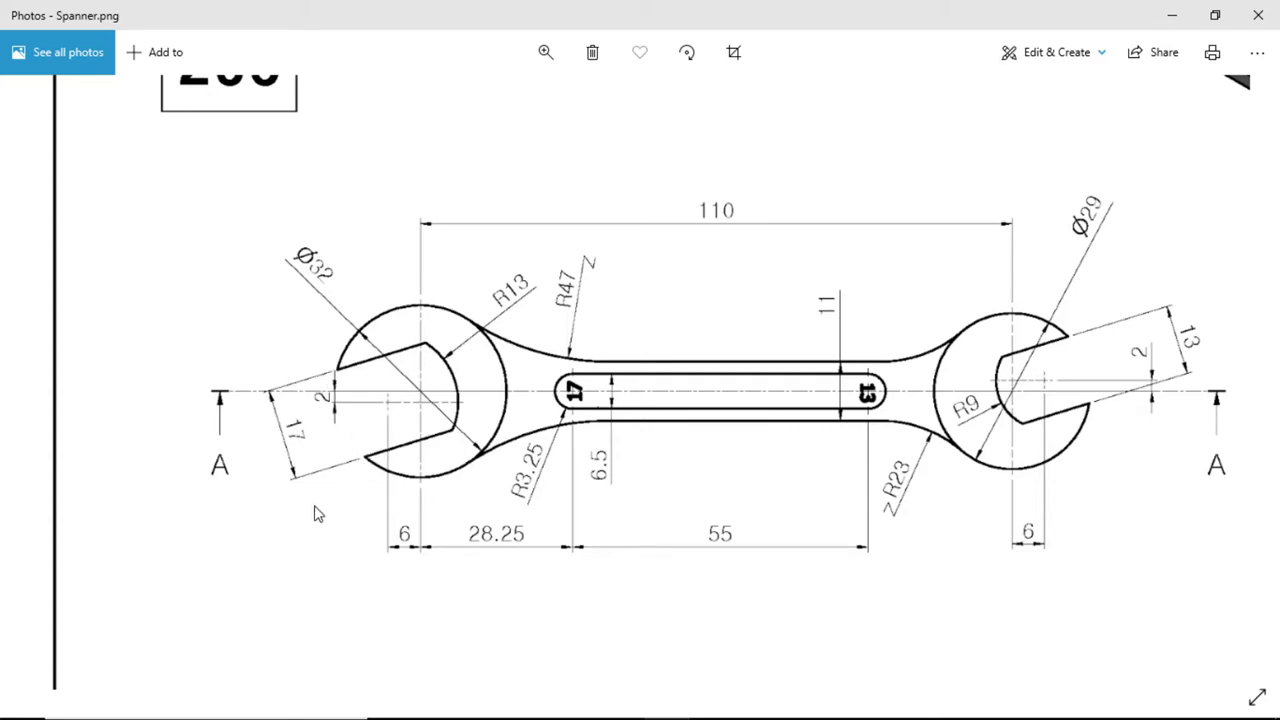
key(alt+Tab)
scroll(529, 420, down, 2)
scroll(557, 423, down, 2)
scroll(335, 408, up, 2)
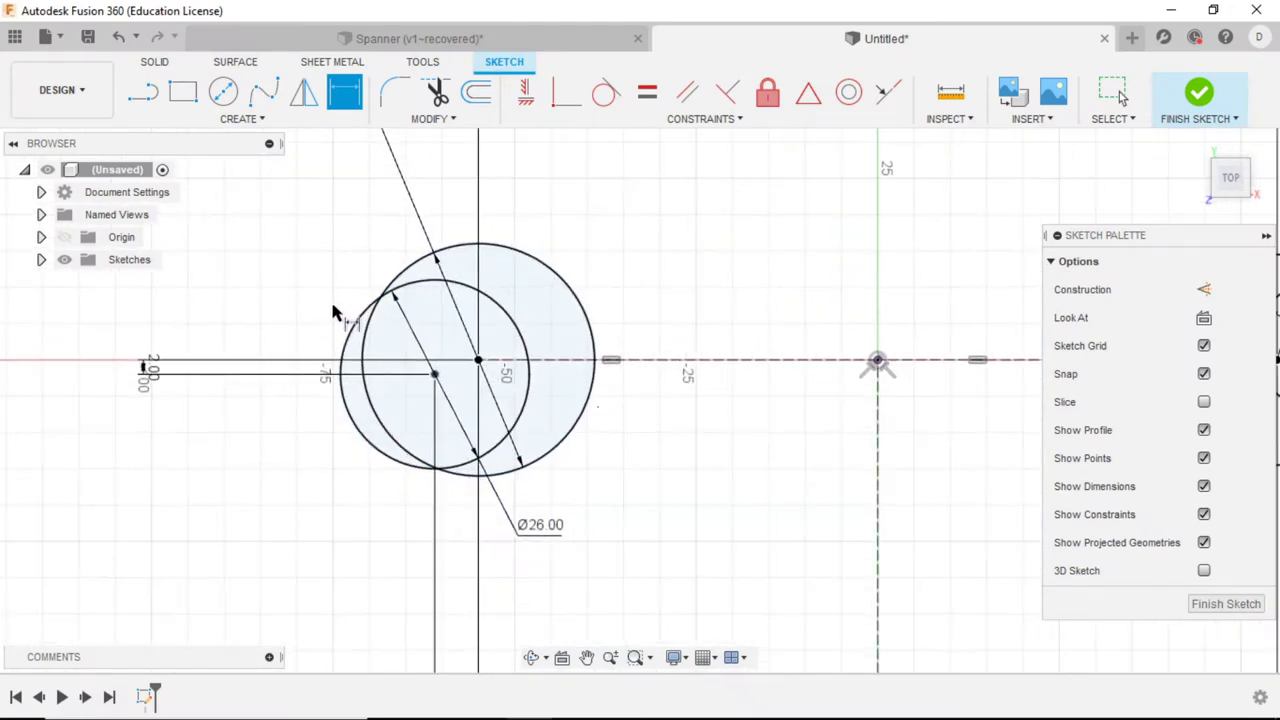
Step: Draw two long jaw lines running leftward across the Ø26 circle
scroll(334, 311, up, 2)
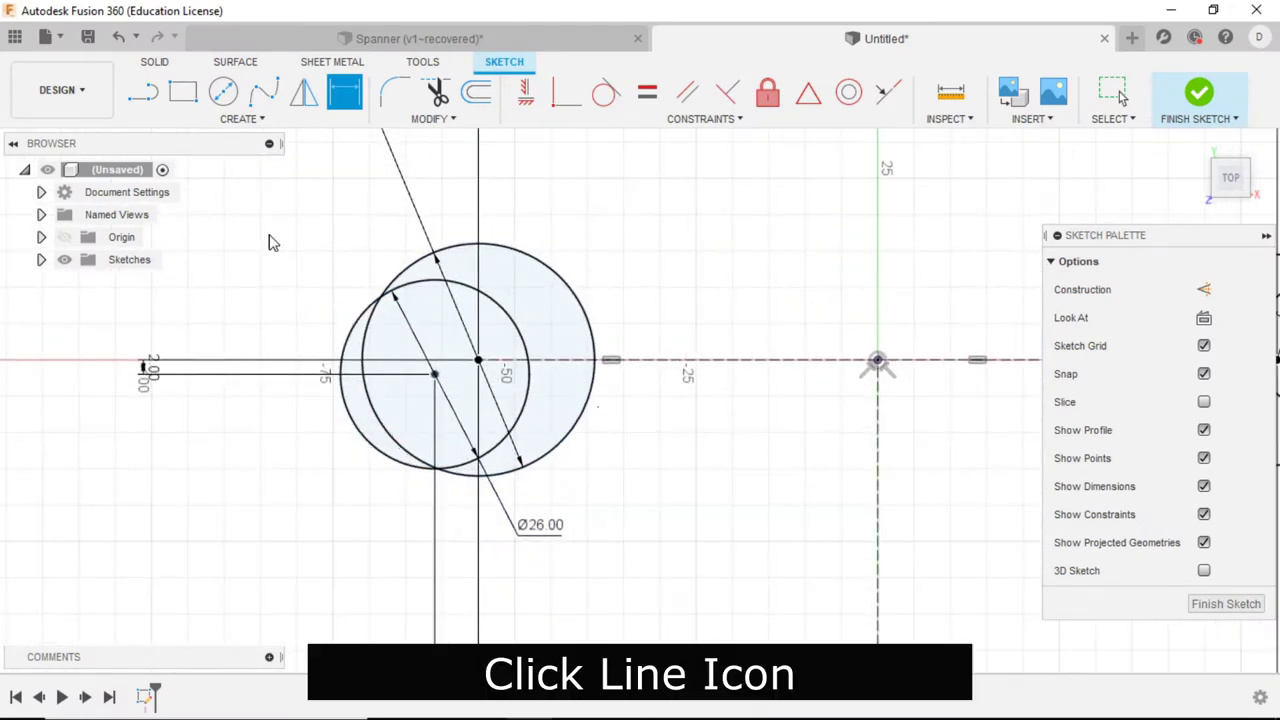
click(145, 96)
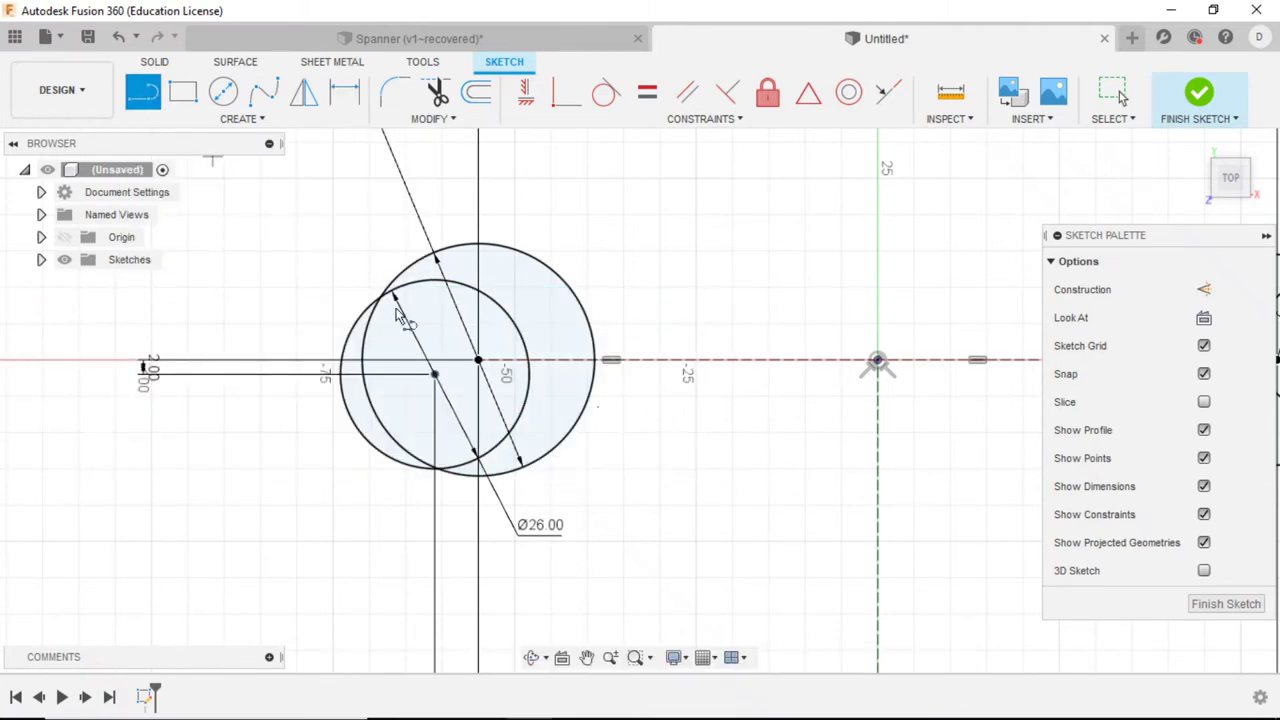
click(472, 289)
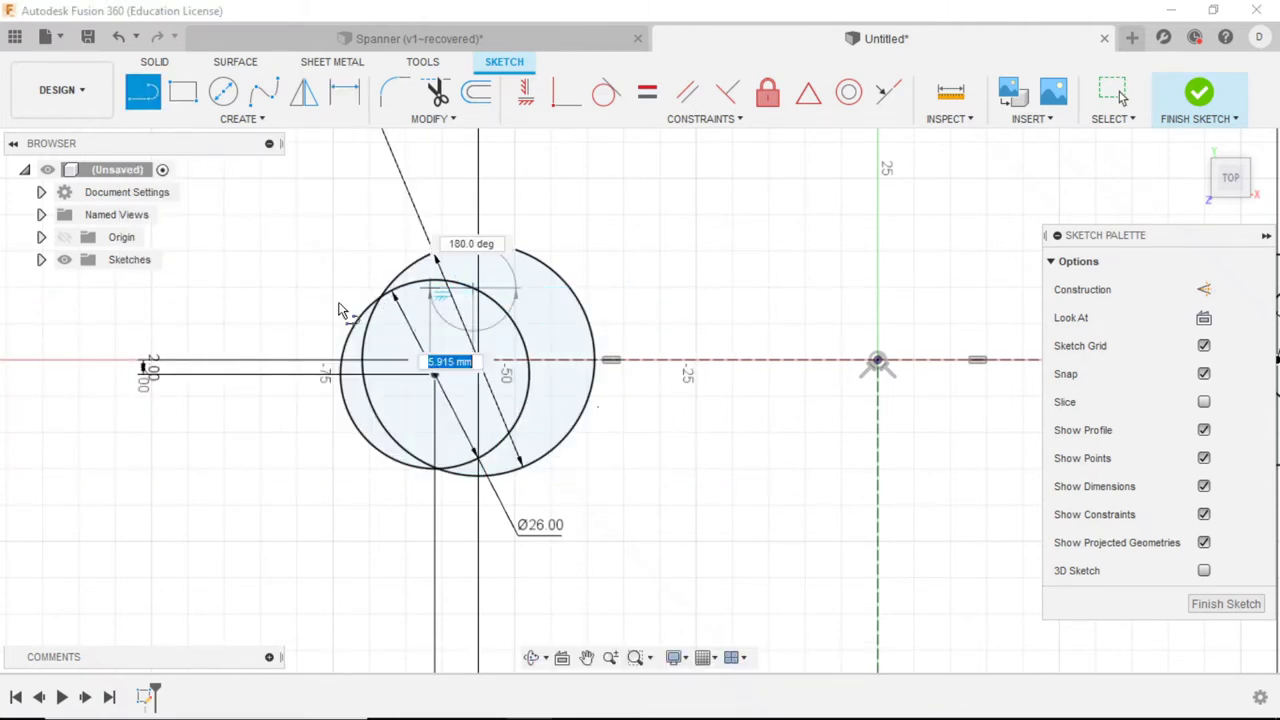
click(150, 394)
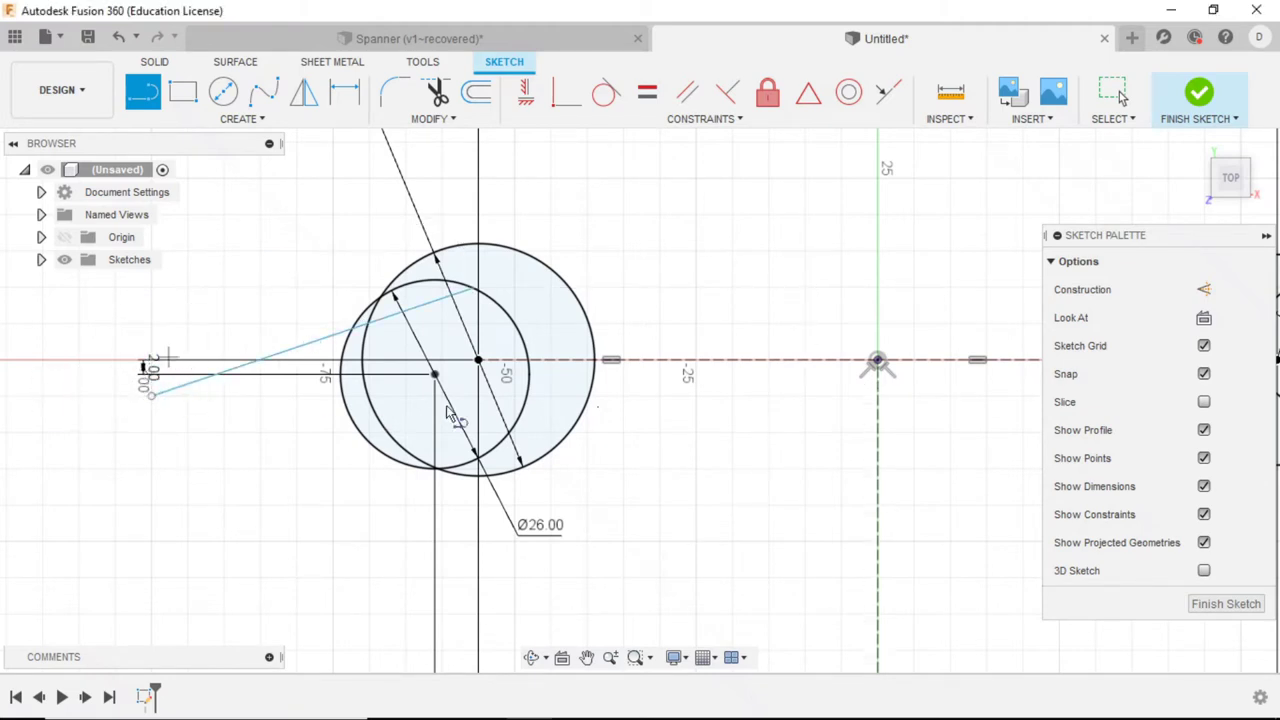
click(522, 410)
click(225, 505)
double_click(208, 459)
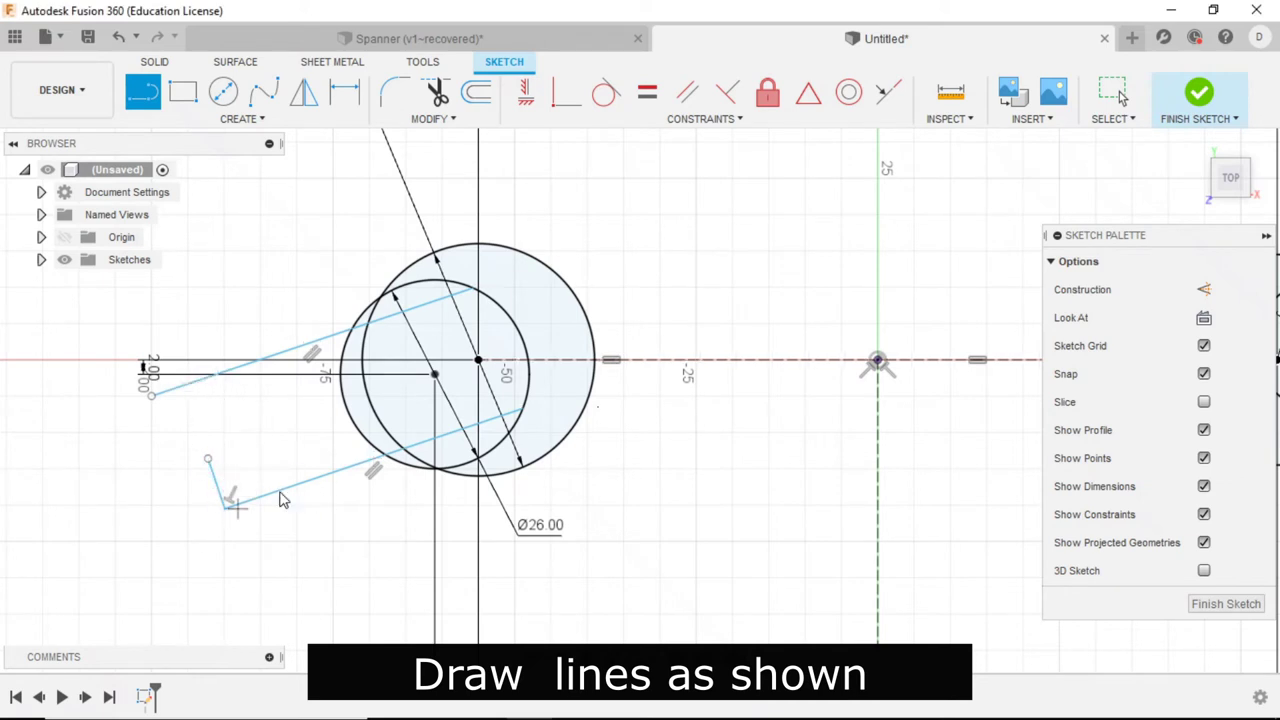
Step: Draw a short line joining the big circle's centre to the small circle's centre
click(478, 360)
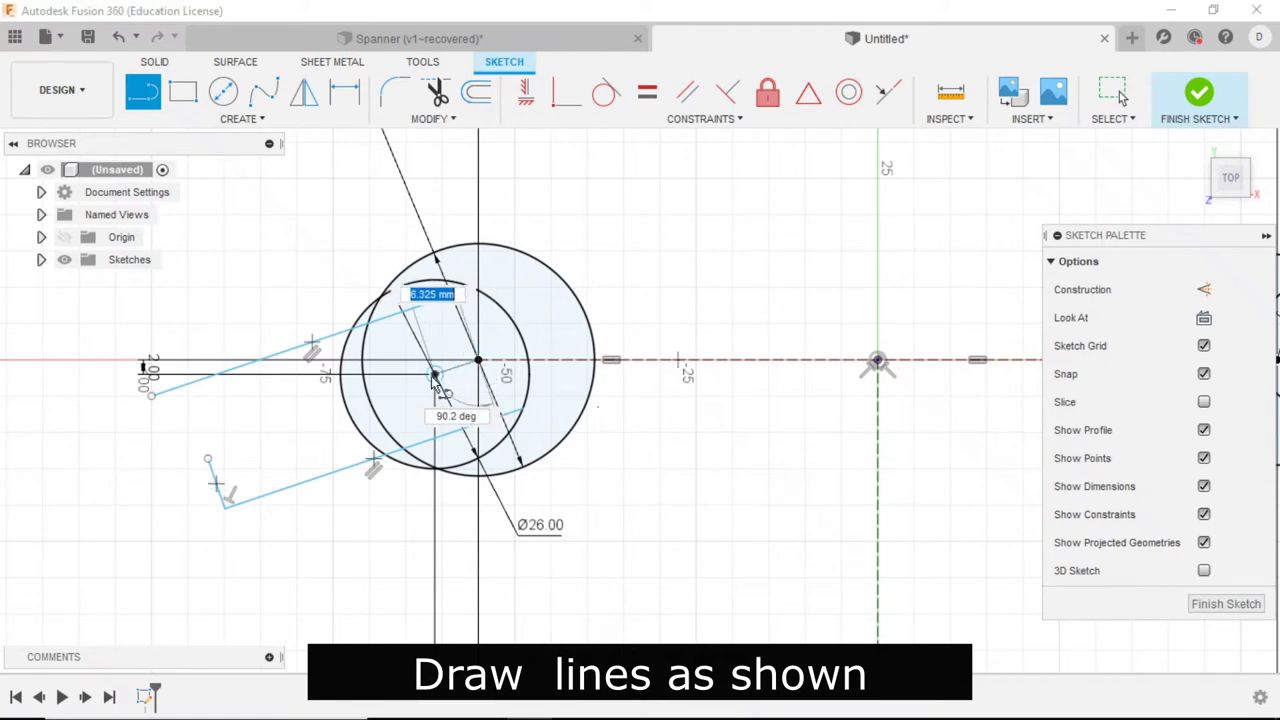
click(434, 374)
key(Escape)
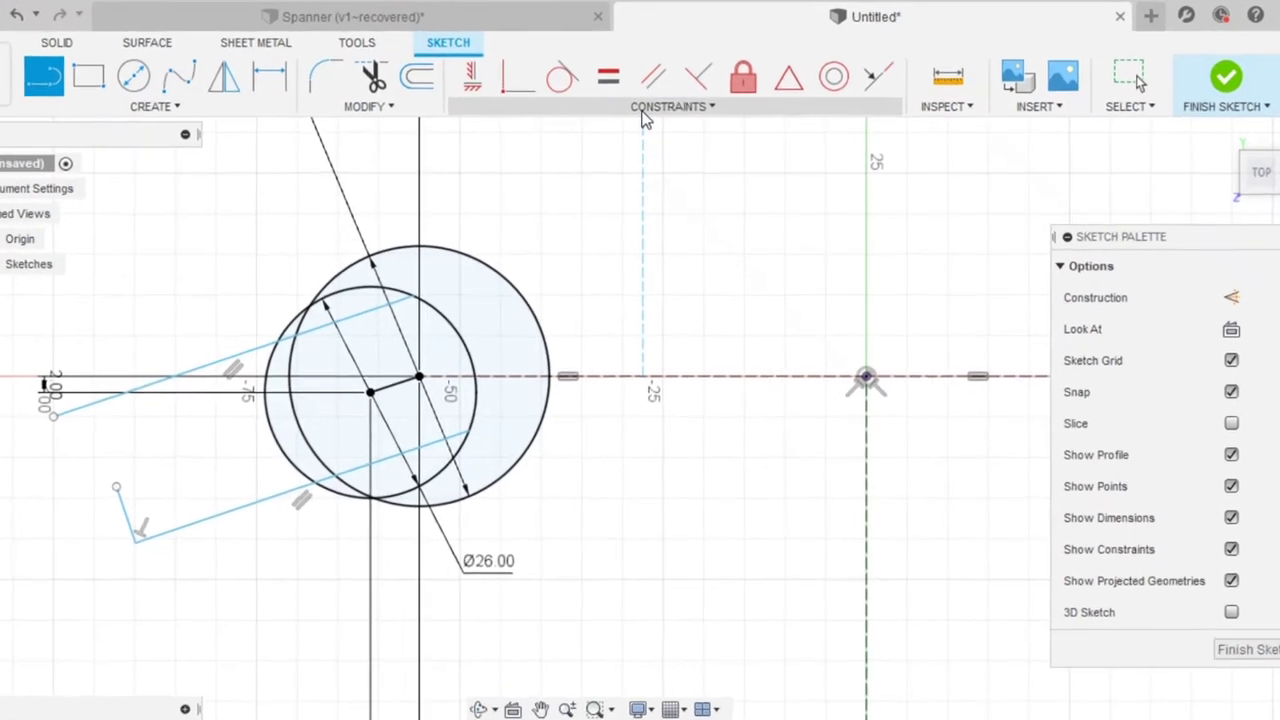
click(679, 127)
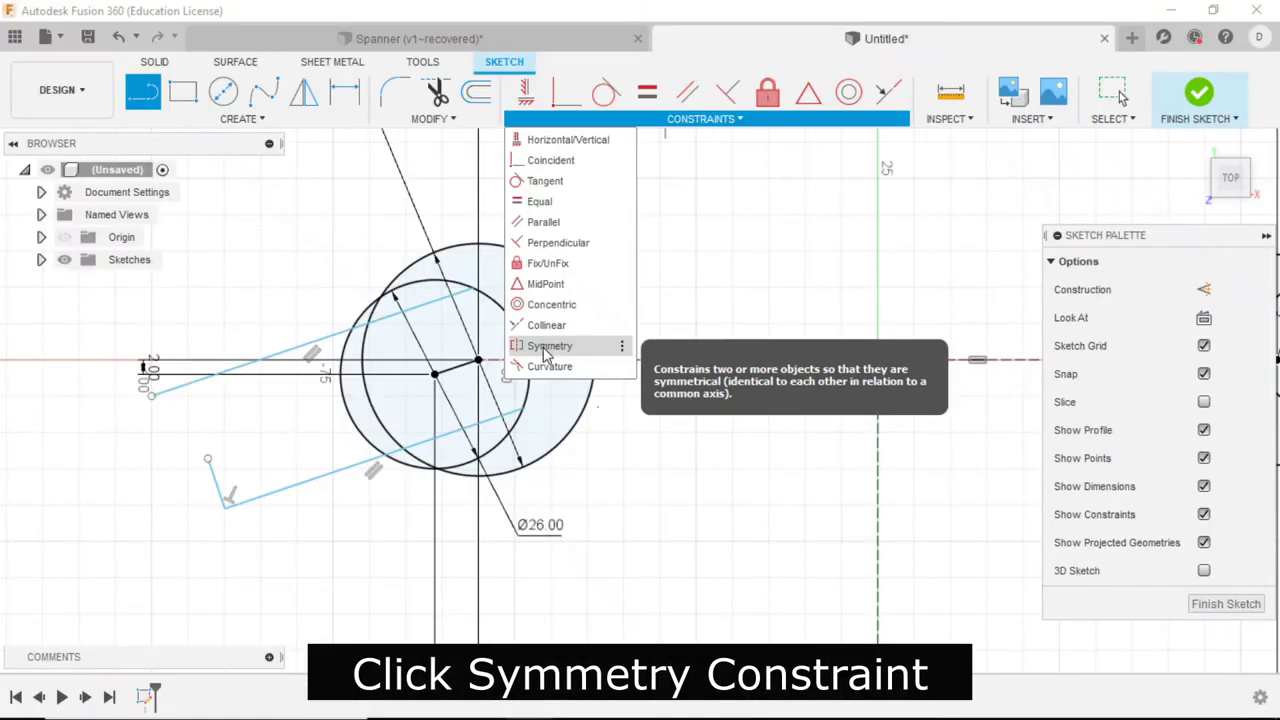
Step: Apply a symmetry constraint to the long lines about the centre line, then undo it
click(410, 388)
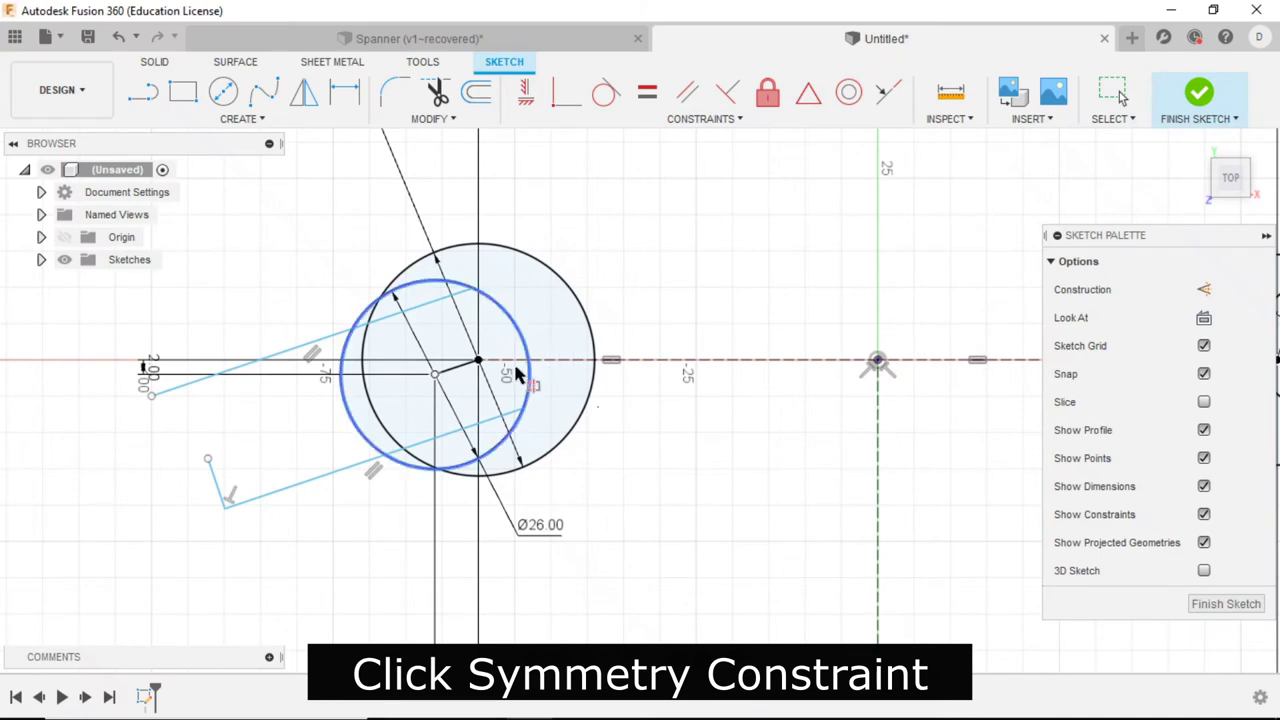
click(366, 460)
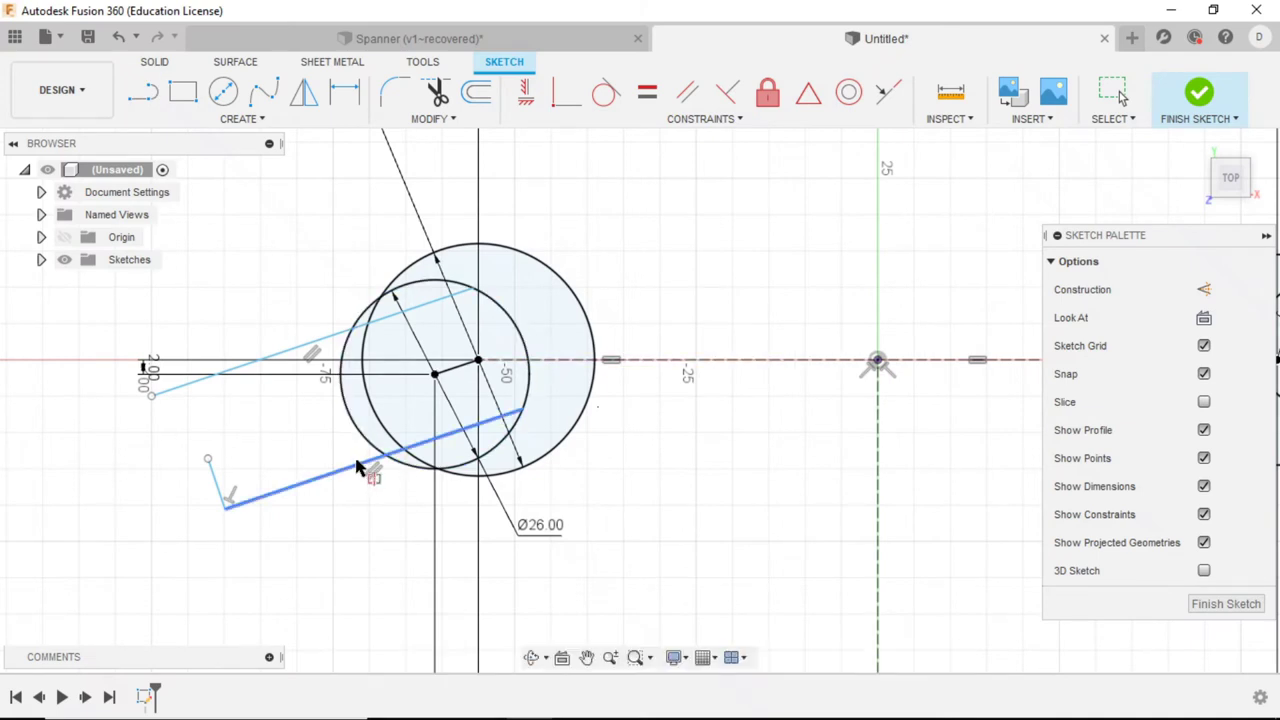
click(308, 357)
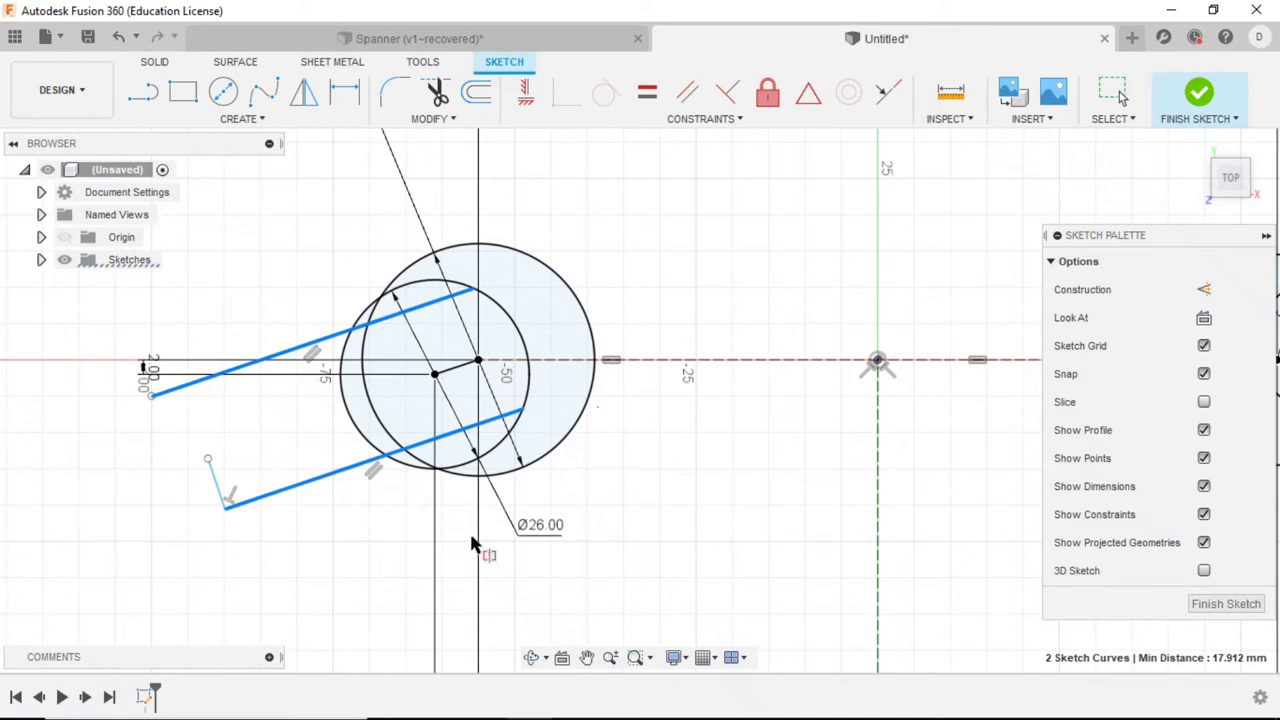
click(457, 373)
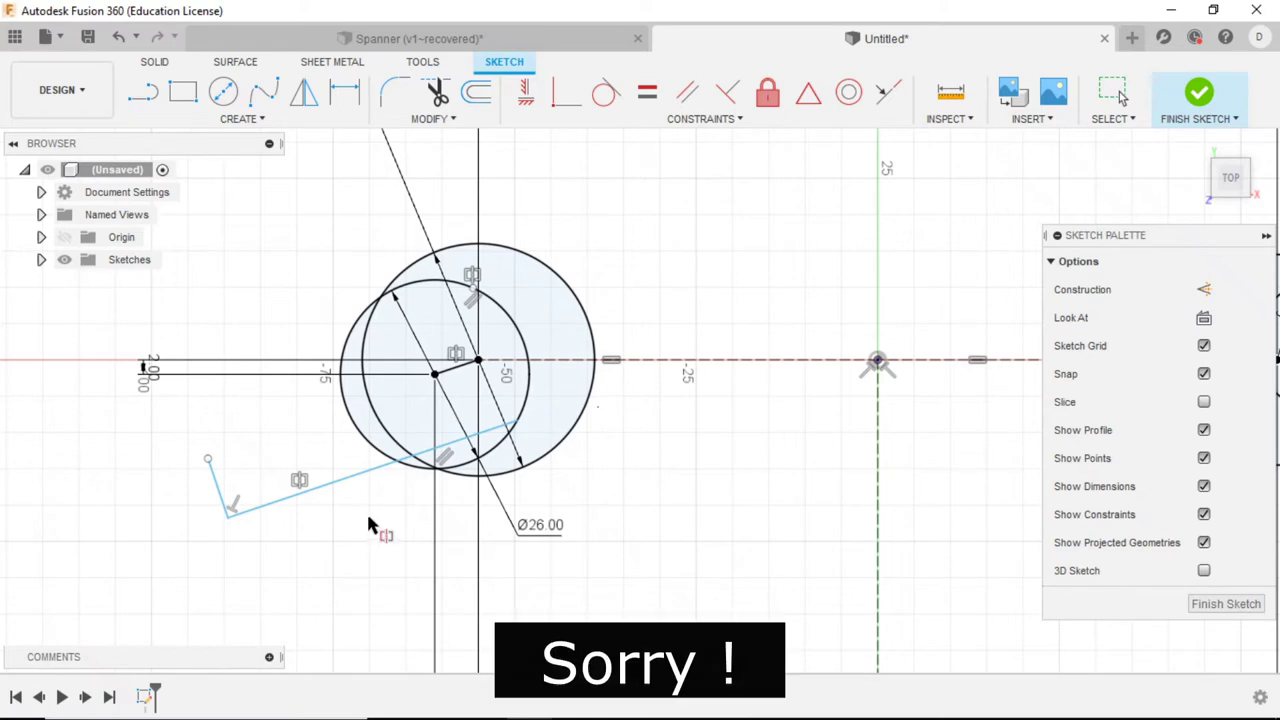
key(Escape)
key(ctrl+z)
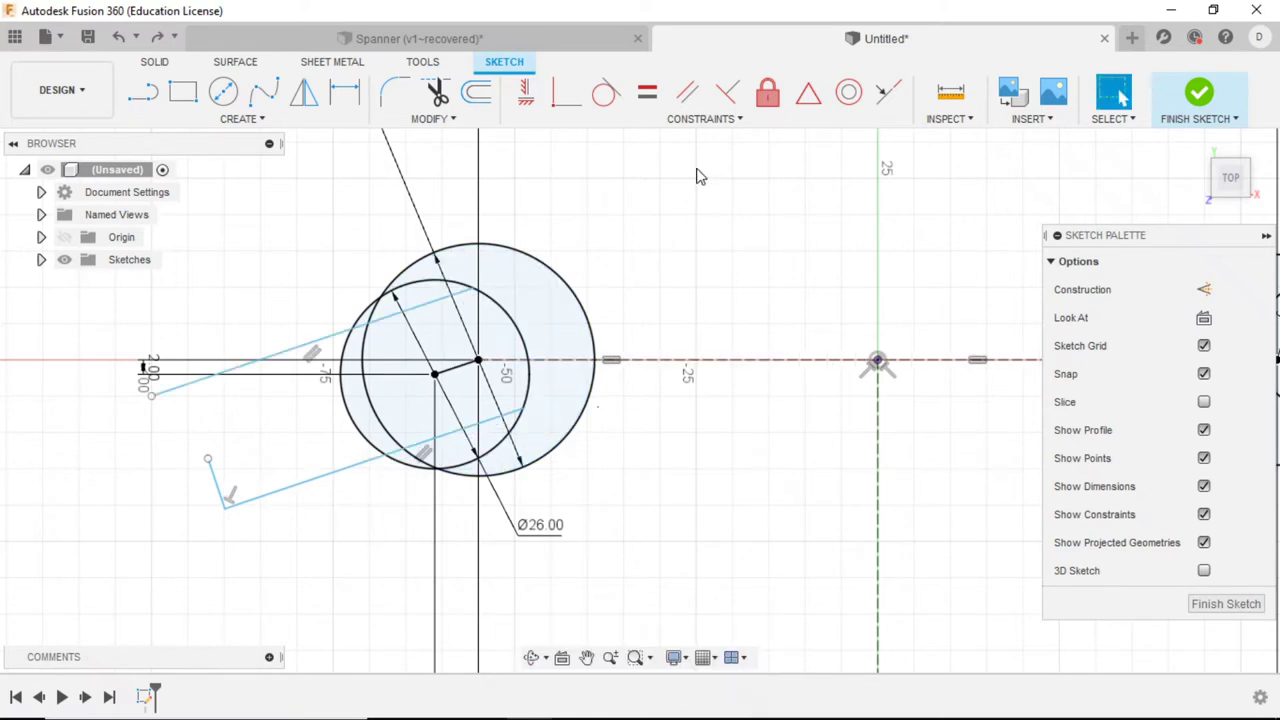
Step: Make the upper long jaw line parallel to the centre-to-centre line
click(697, 101)
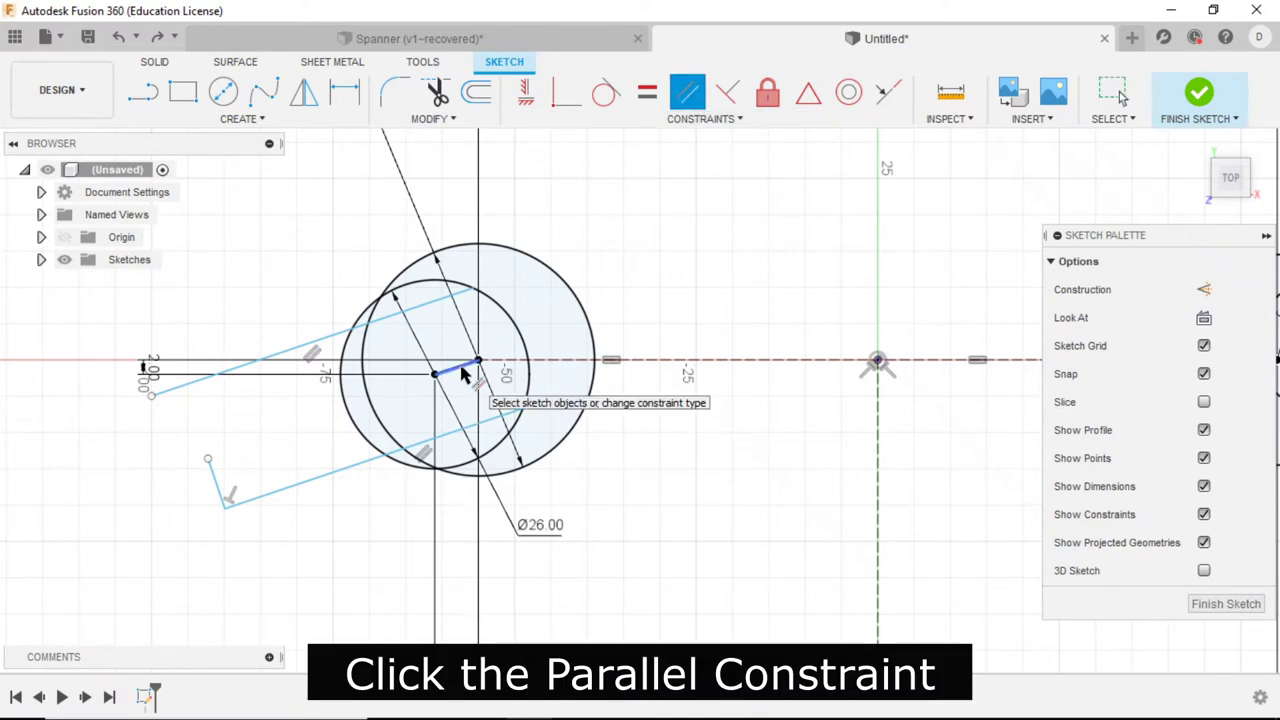
click(390, 318)
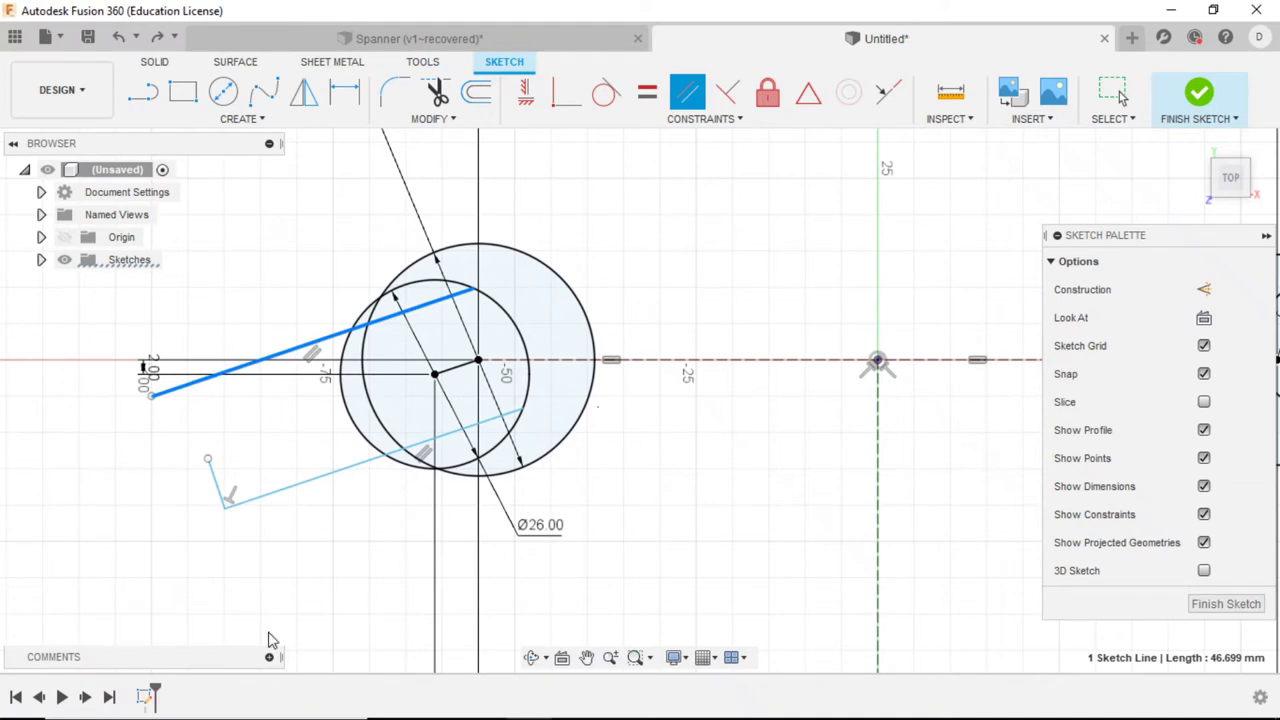
click(466, 370)
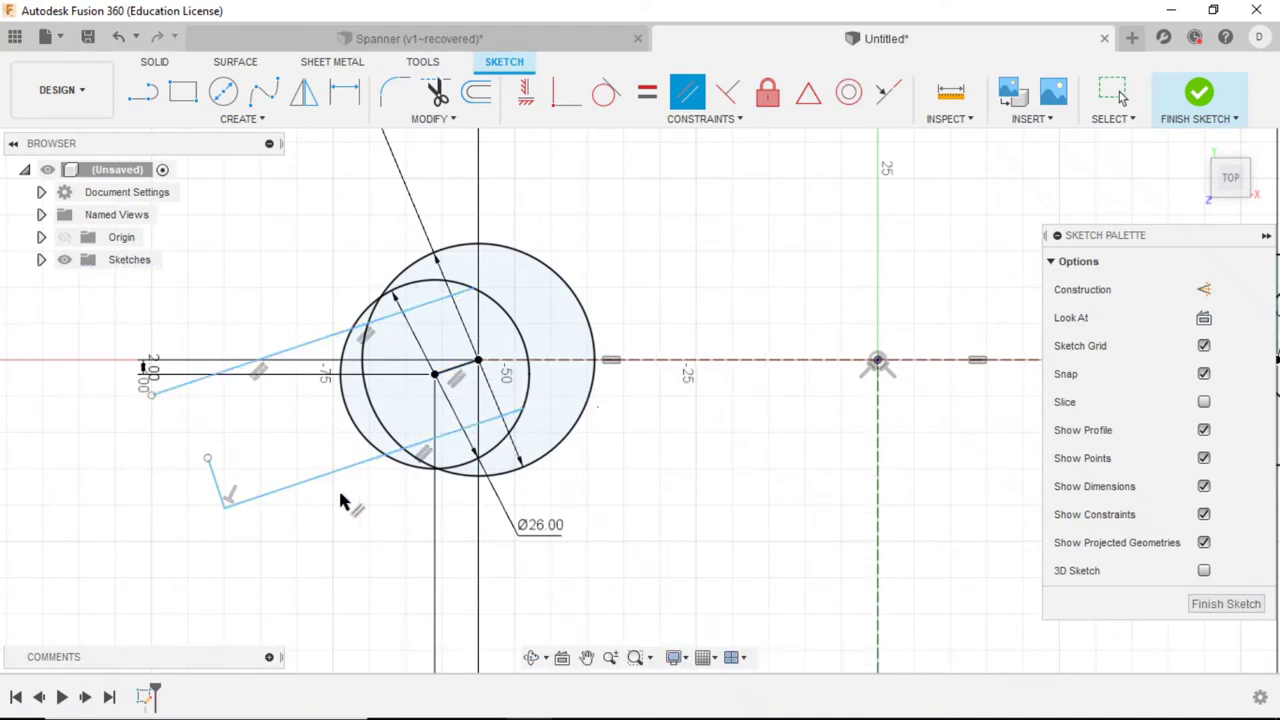
Step: Dimension the two long left-jaw lines 17 mm apart, checking Spanner.png for the value
click(344, 92)
key(alt+Tab)
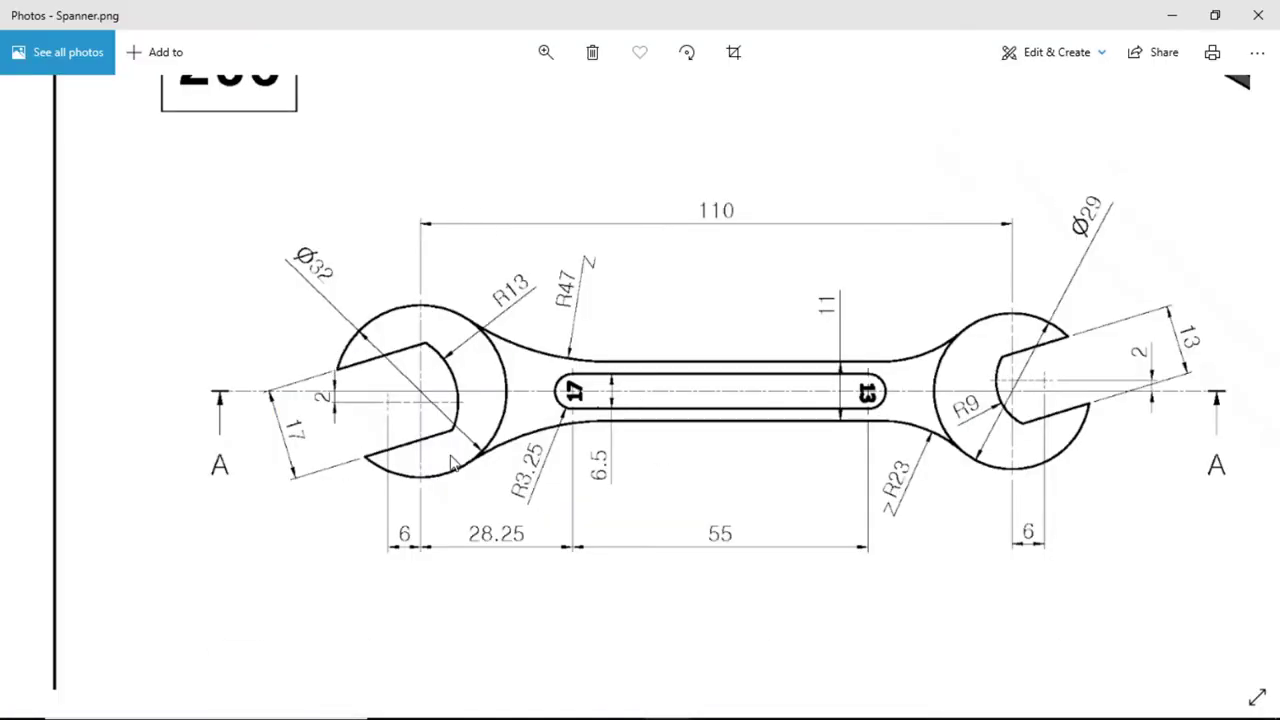
key(alt+Tab)
click(300, 345)
click(268, 492)
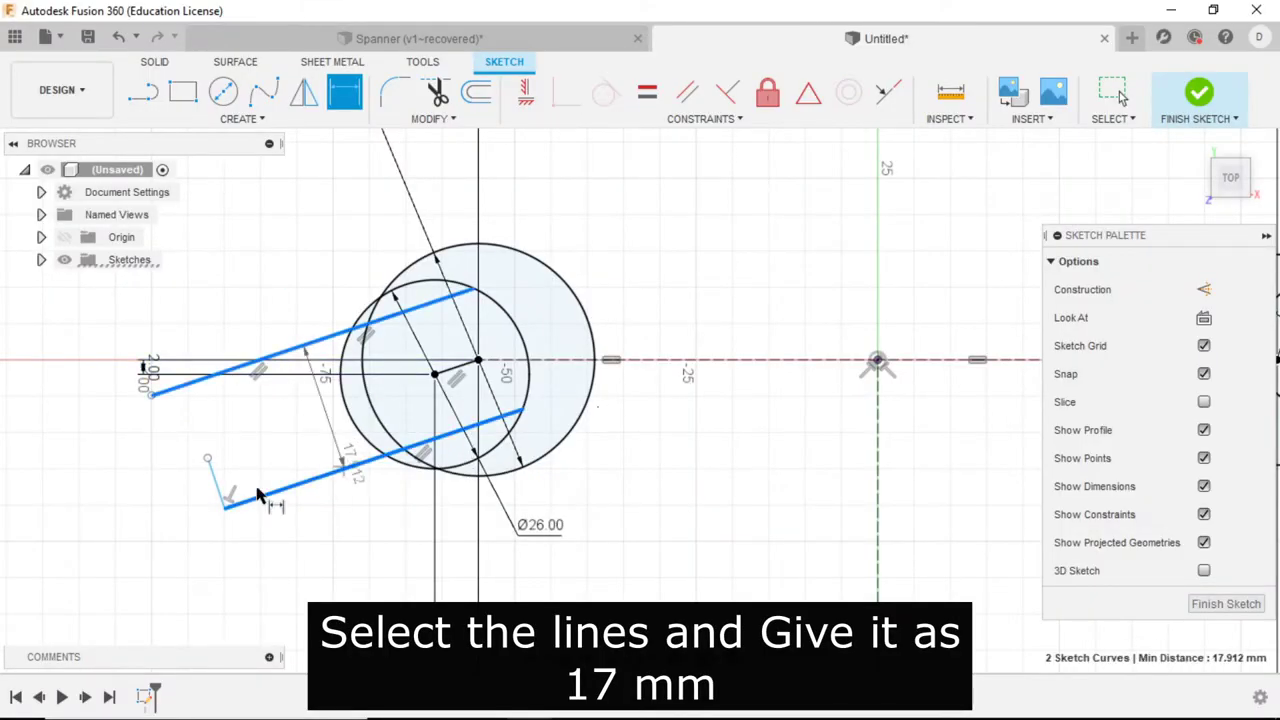
click(160, 492)
text(17)
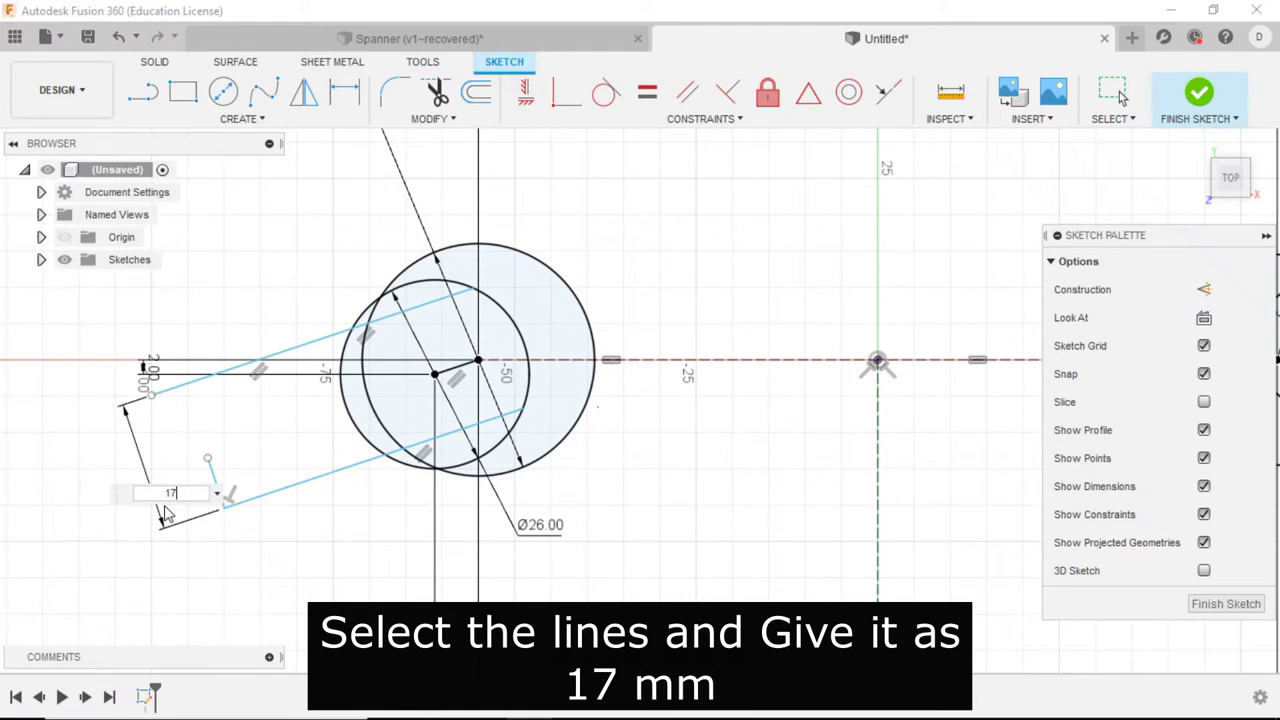
key(Return)
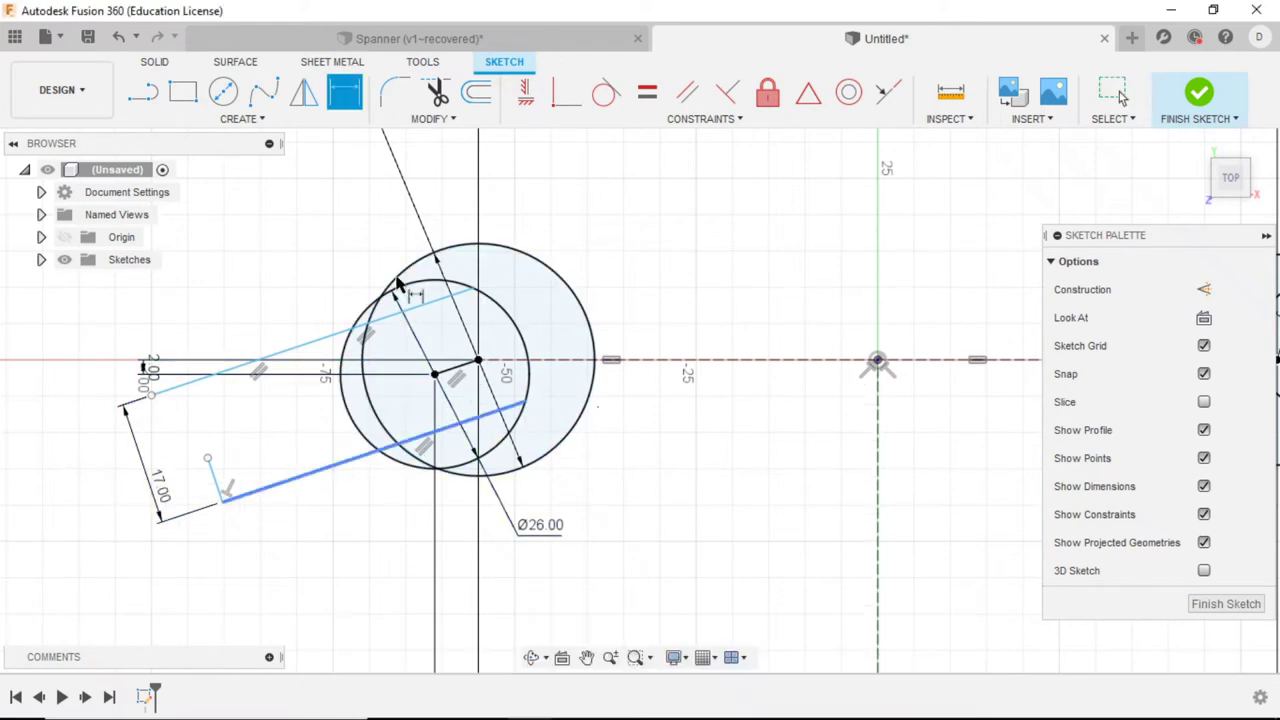
click(478, 440)
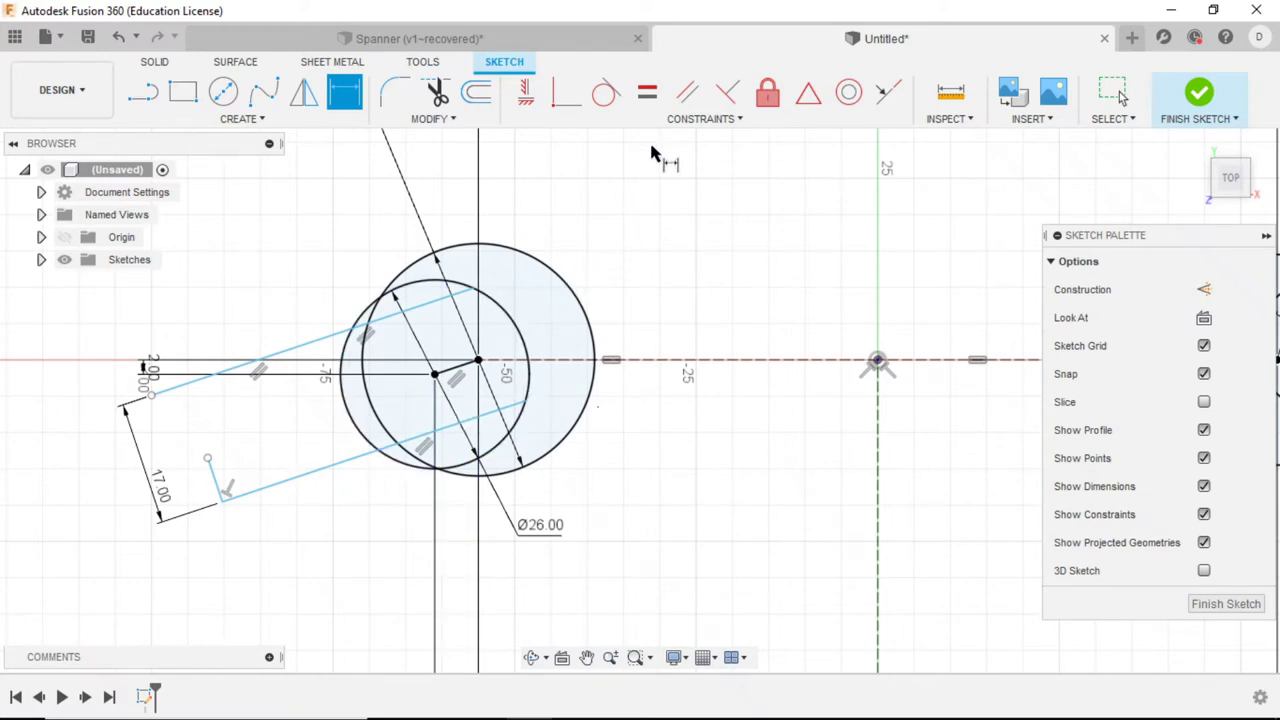
click(700, 128)
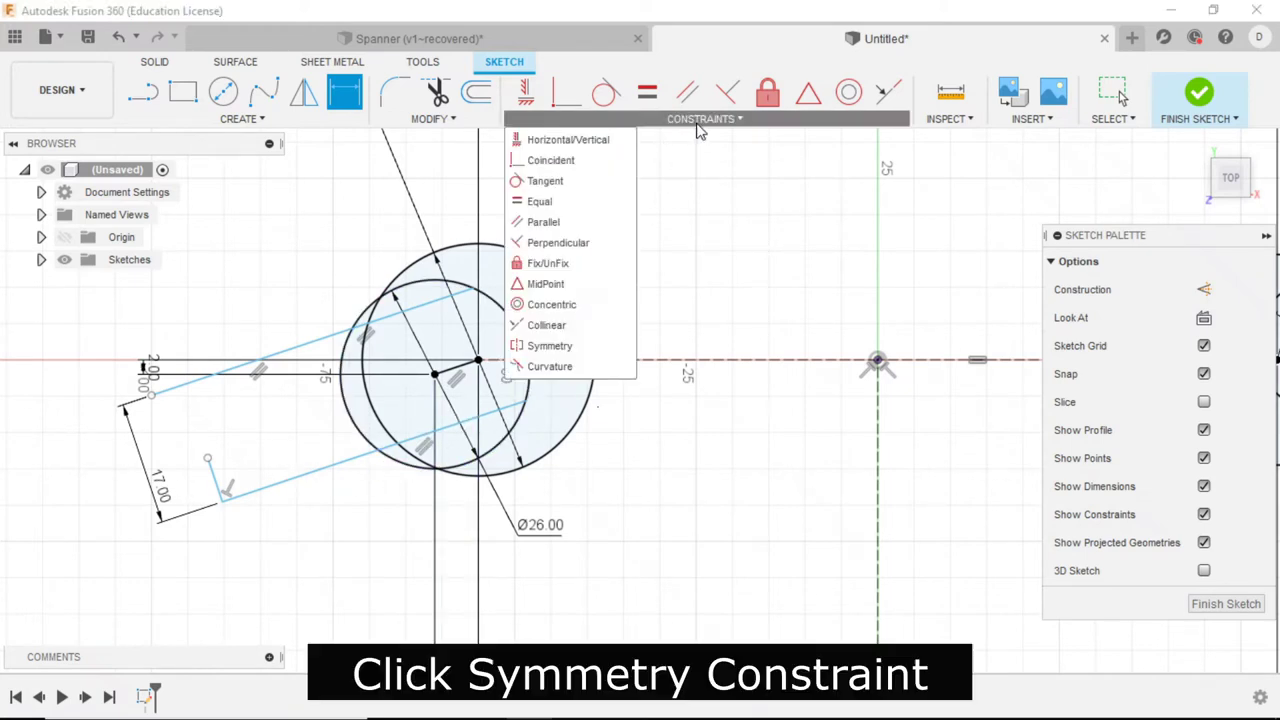
Step: Make the lower and upper long lines symmetric about the short centre line
click(571, 345)
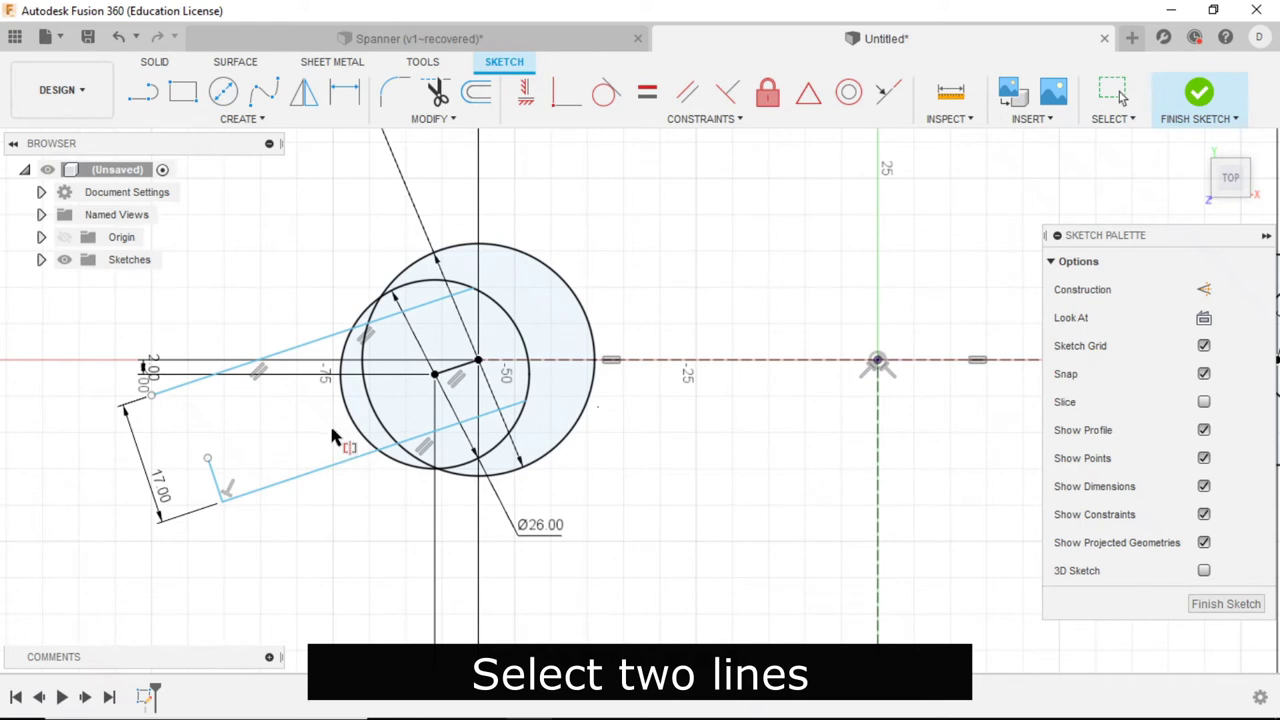
click(346, 461)
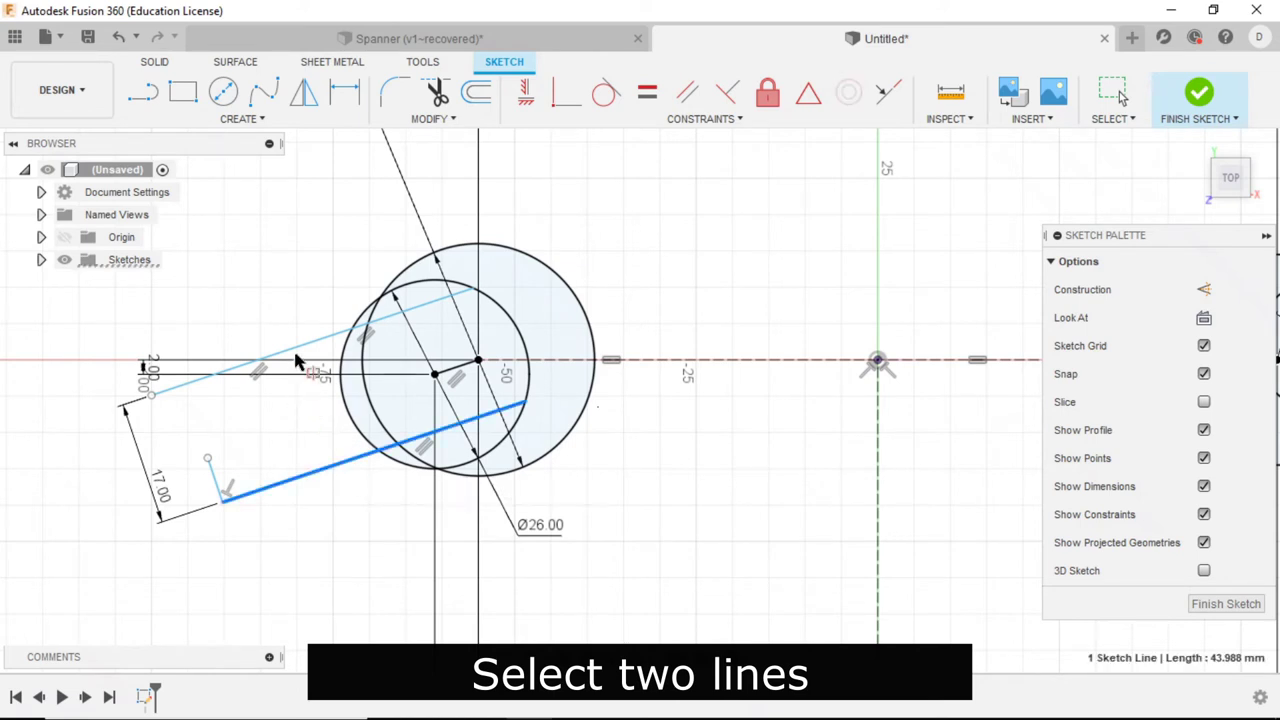
click(298, 348)
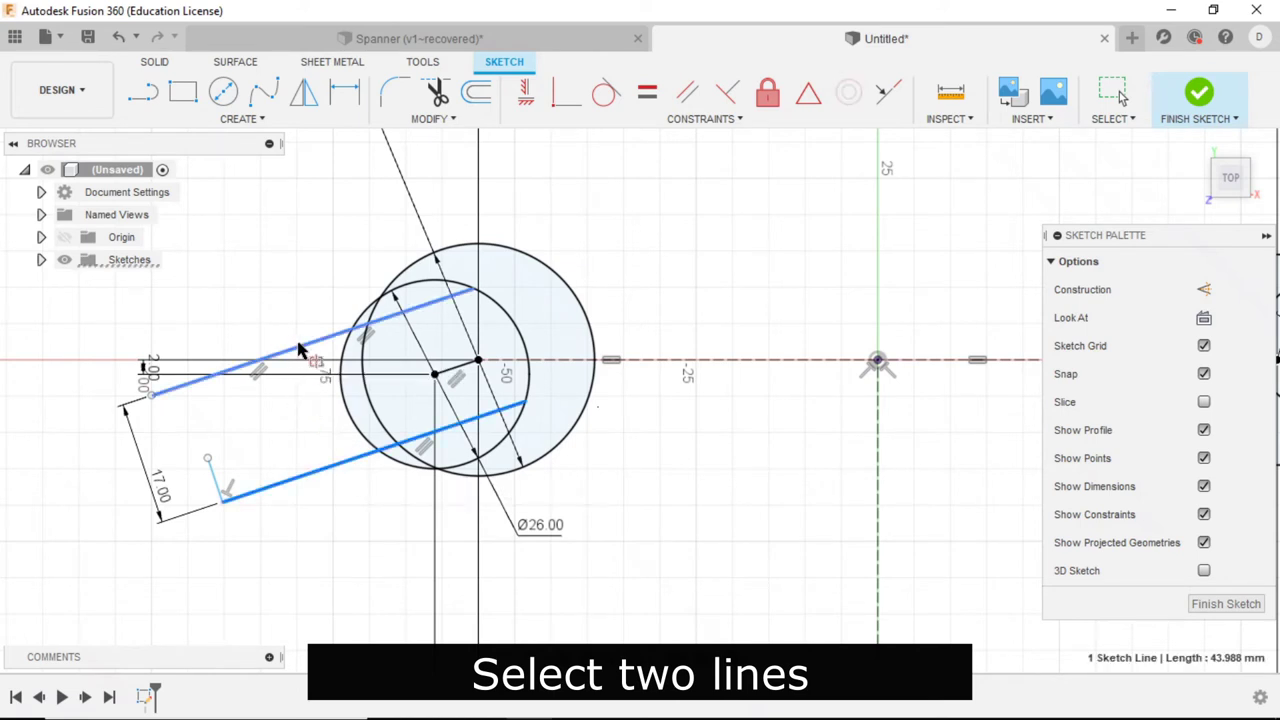
click(445, 371)
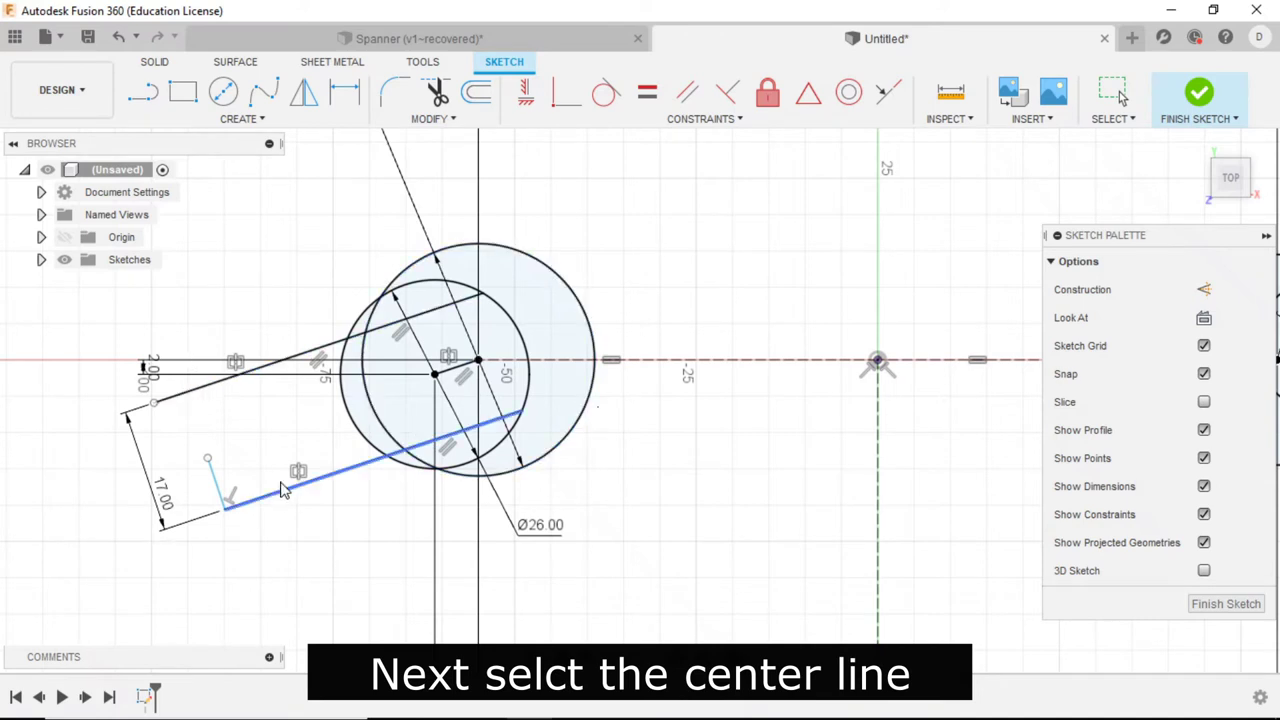
scroll(497, 523, up, 1)
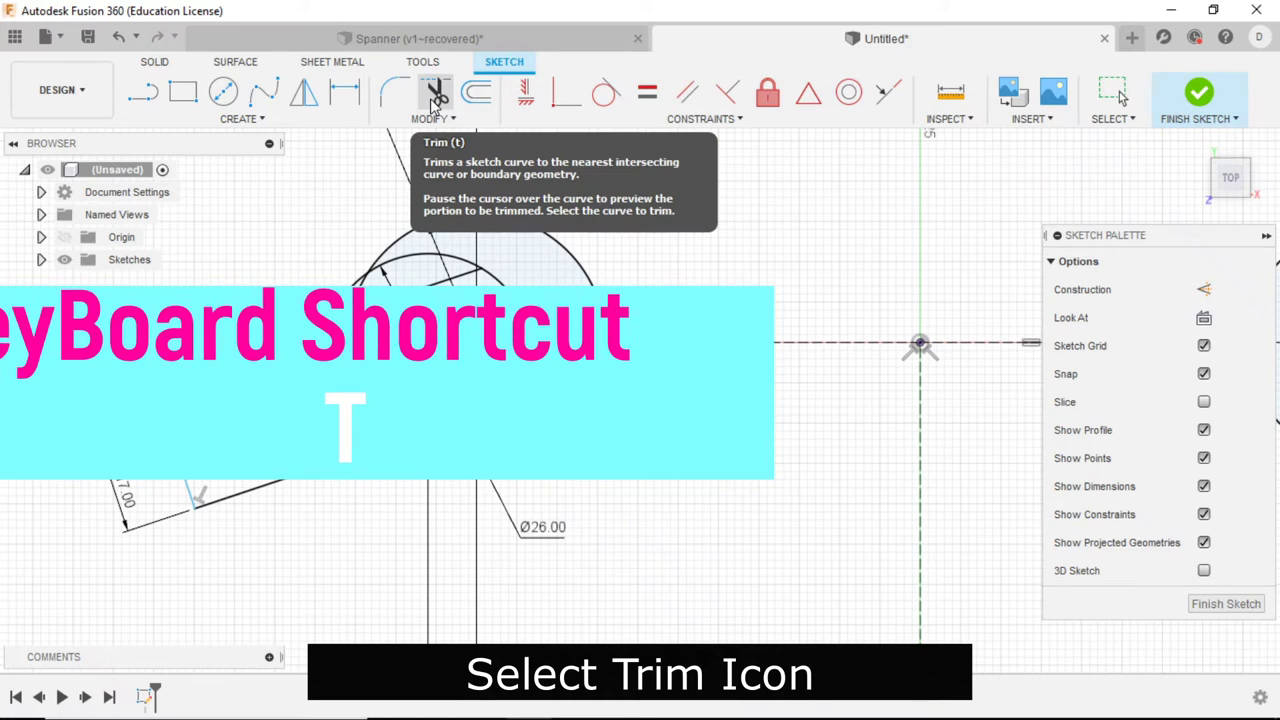
Step: Trim away the stray short line and leftover line at the lower left
click(437, 95)
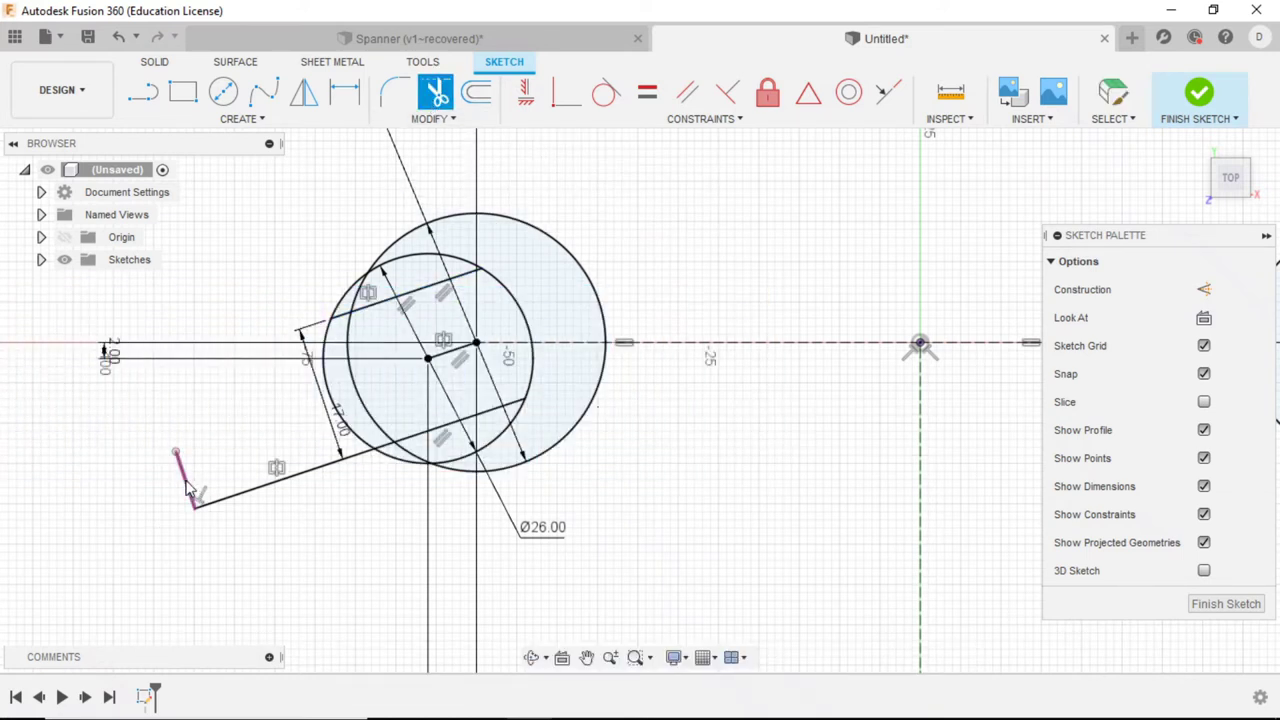
click(185, 485)
click(260, 494)
scroll(365, 440, up, 2)
scroll(365, 440, up, 2)
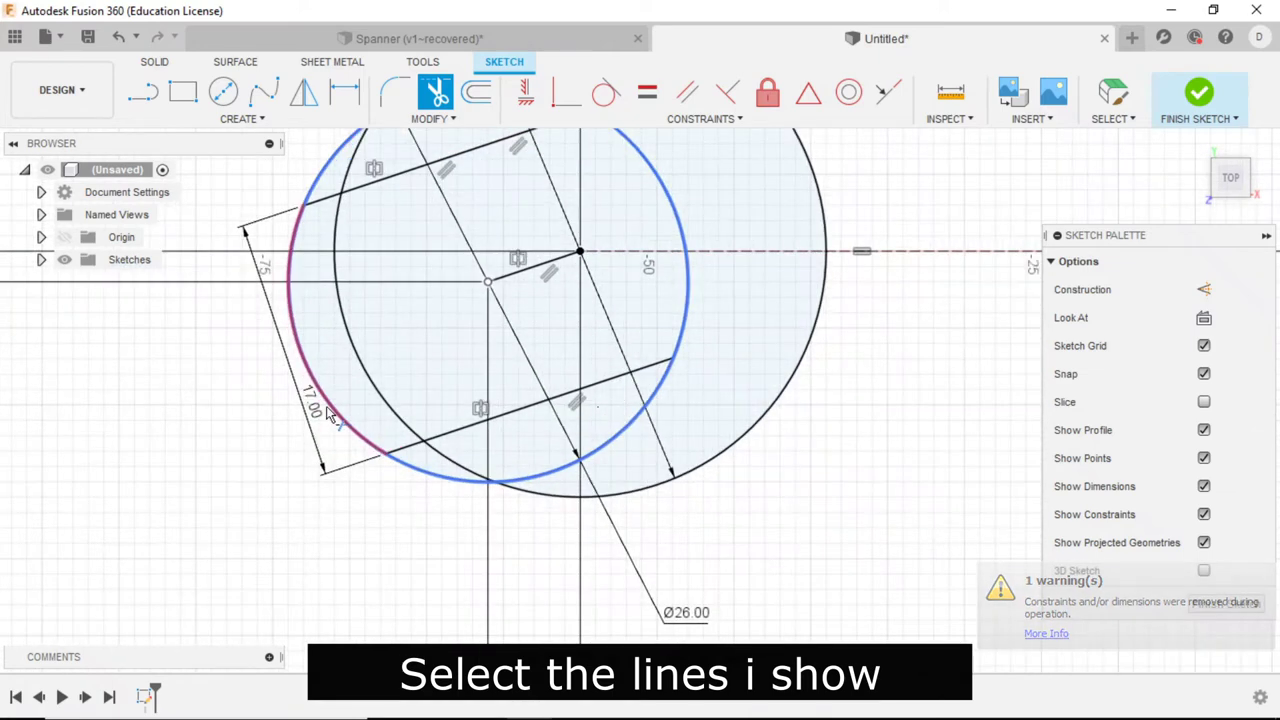
Step: Trim the small and big circle arcs and the outside line end to open the 17 mm jaw
click(328, 415)
scroll(436, 520, down, 2)
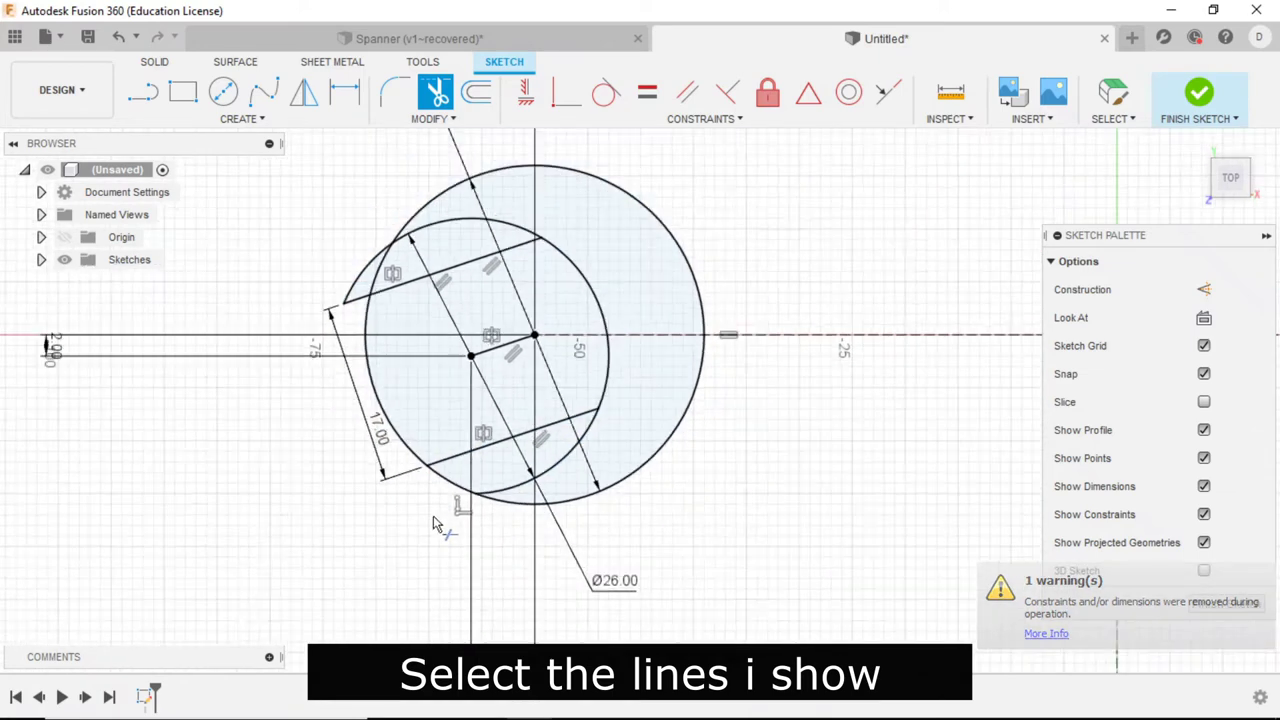
scroll(436, 520, down, 2)
scroll(380, 330, up, 3)
click(385, 290)
click(371, 366)
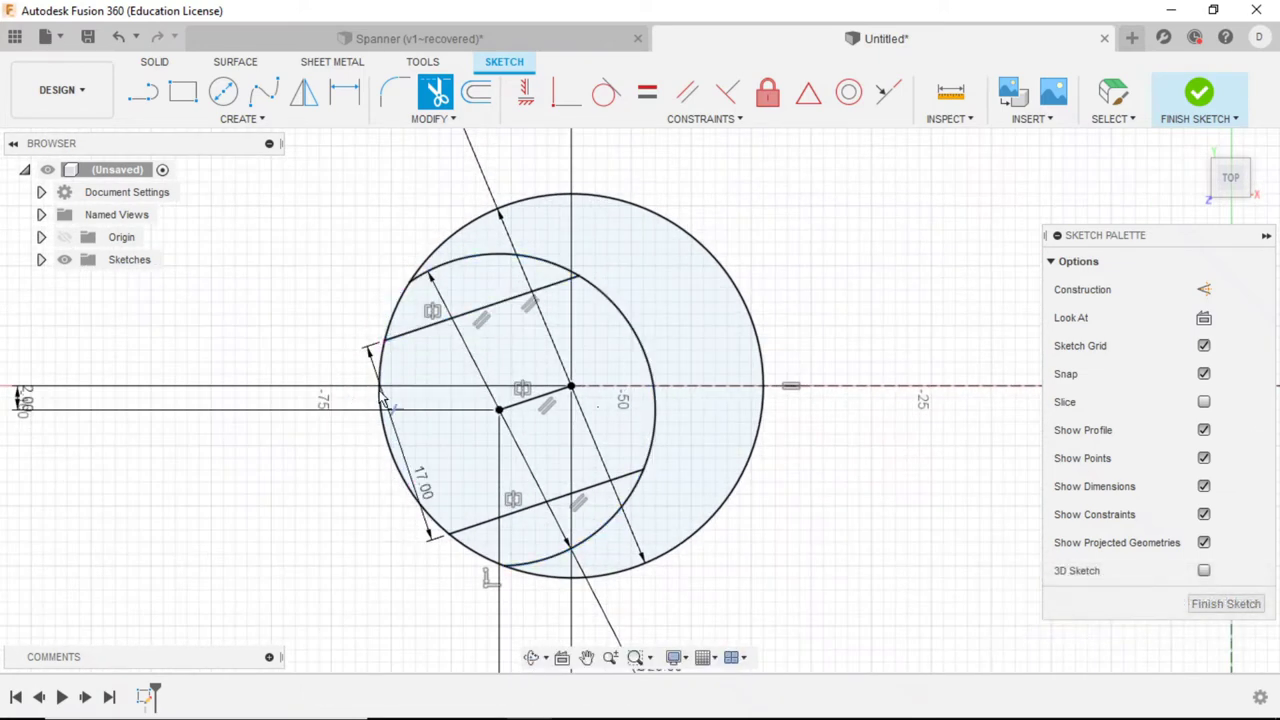
click(383, 426)
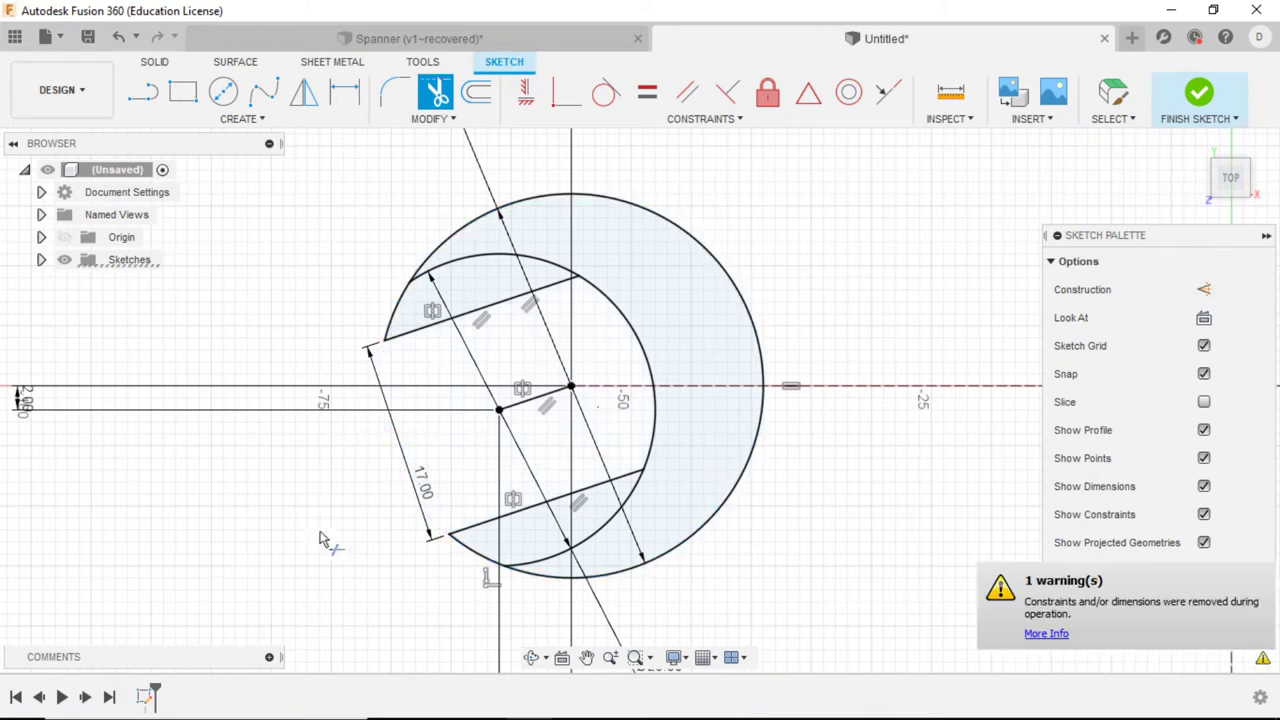
click(460, 278)
click(610, 527)
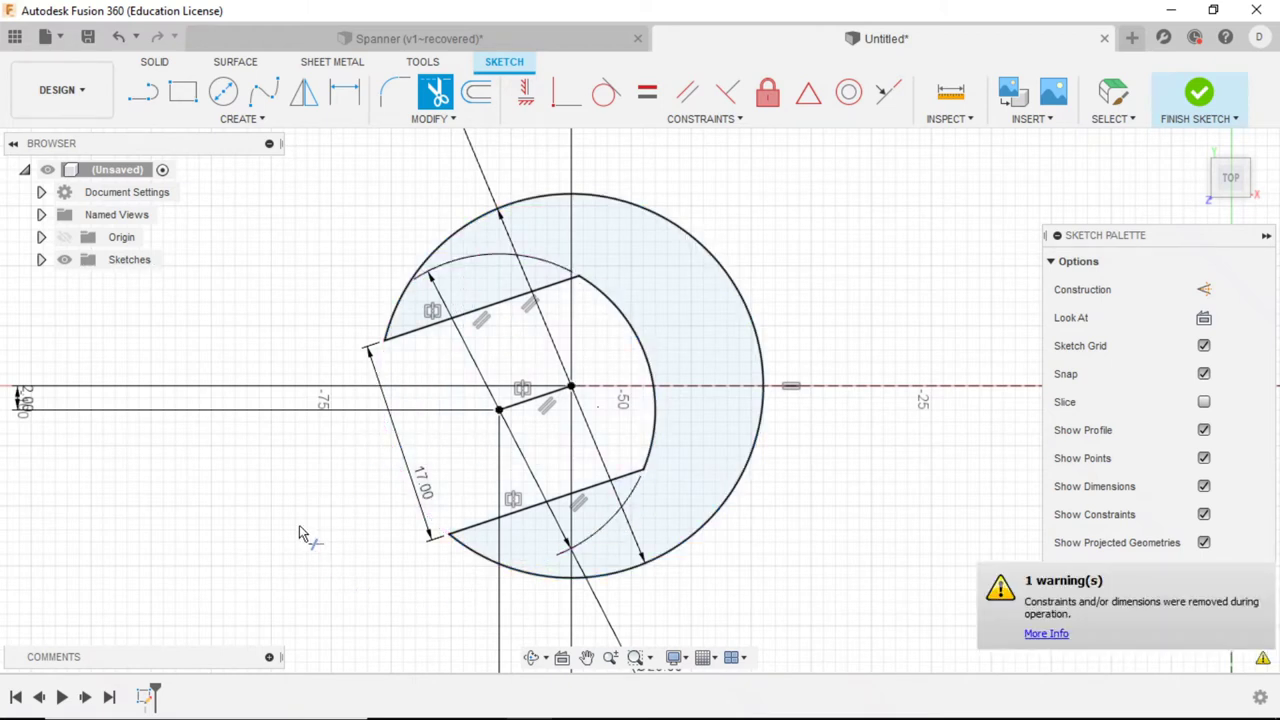
scroll(300, 525, down, 5)
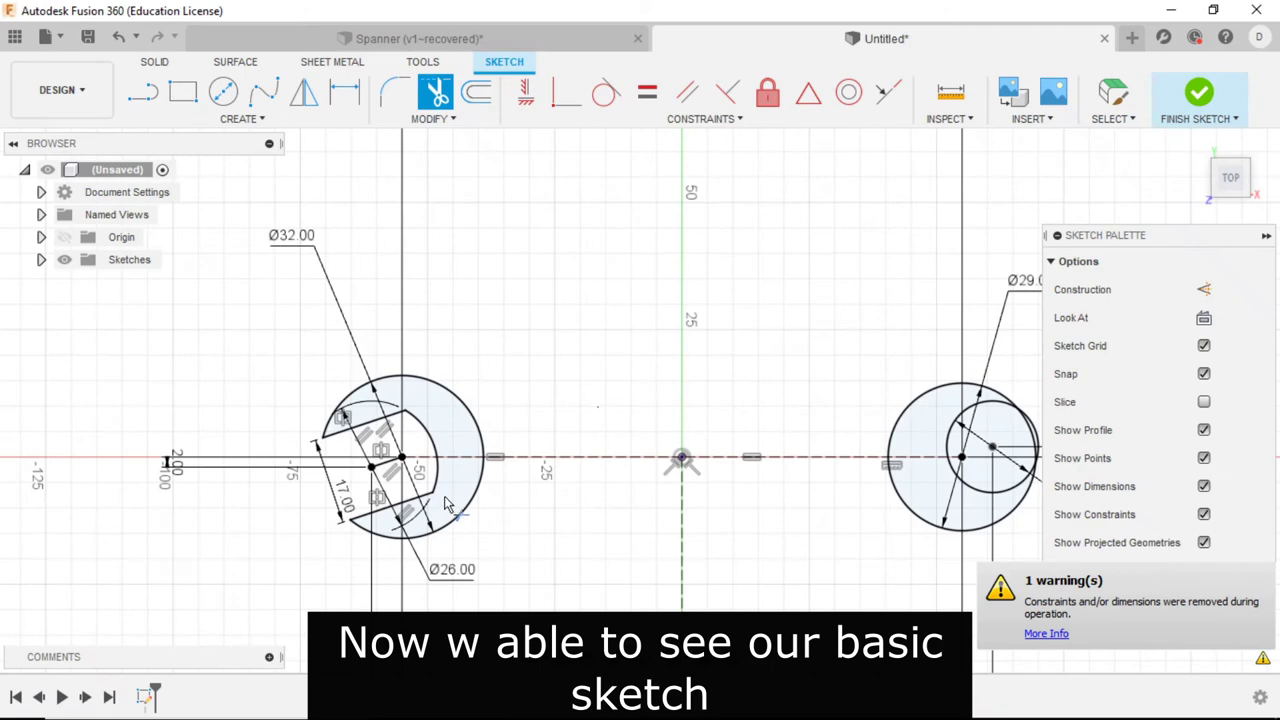
Step: Compare against Spanner.png and zoom in on the overlapping Ø29 and Ø18 jaw circles
key(alt+Tab)
key(alt+Tab)
scroll(287, 496, down, 3)
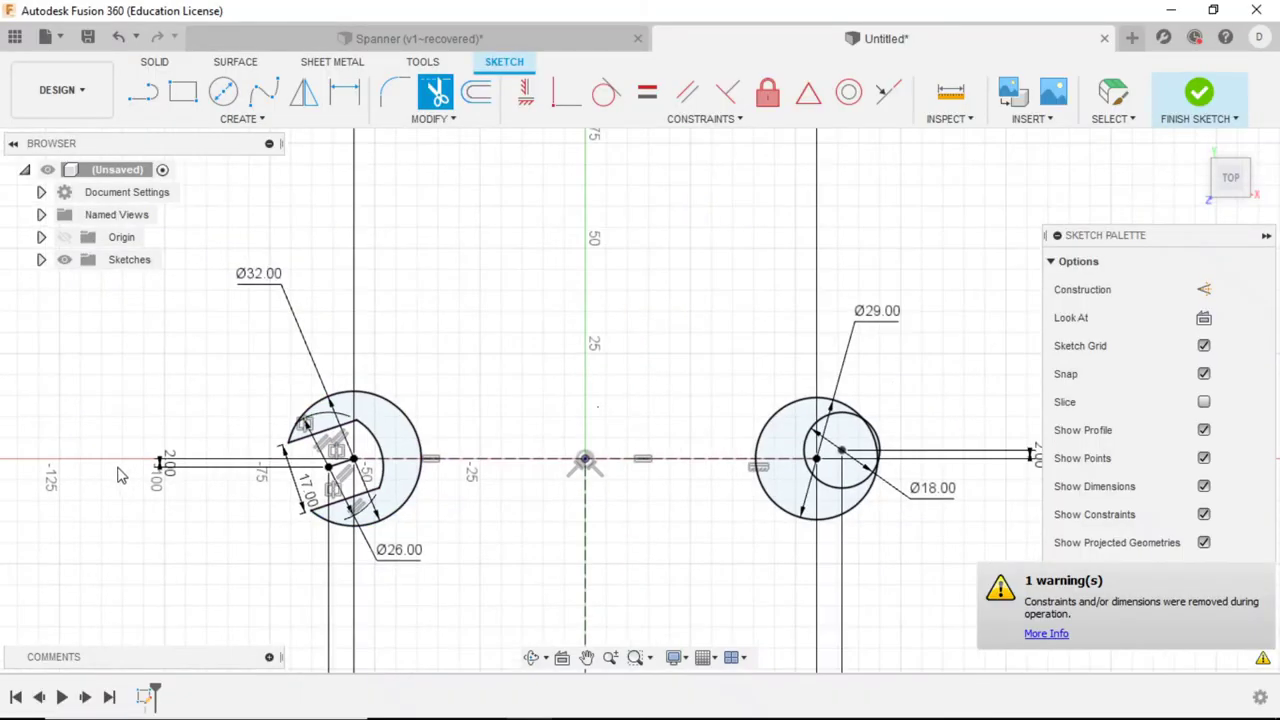
scroll(700, 540, up, 2)
scroll(729, 509, up, 2)
scroll(705, 440, up, 2)
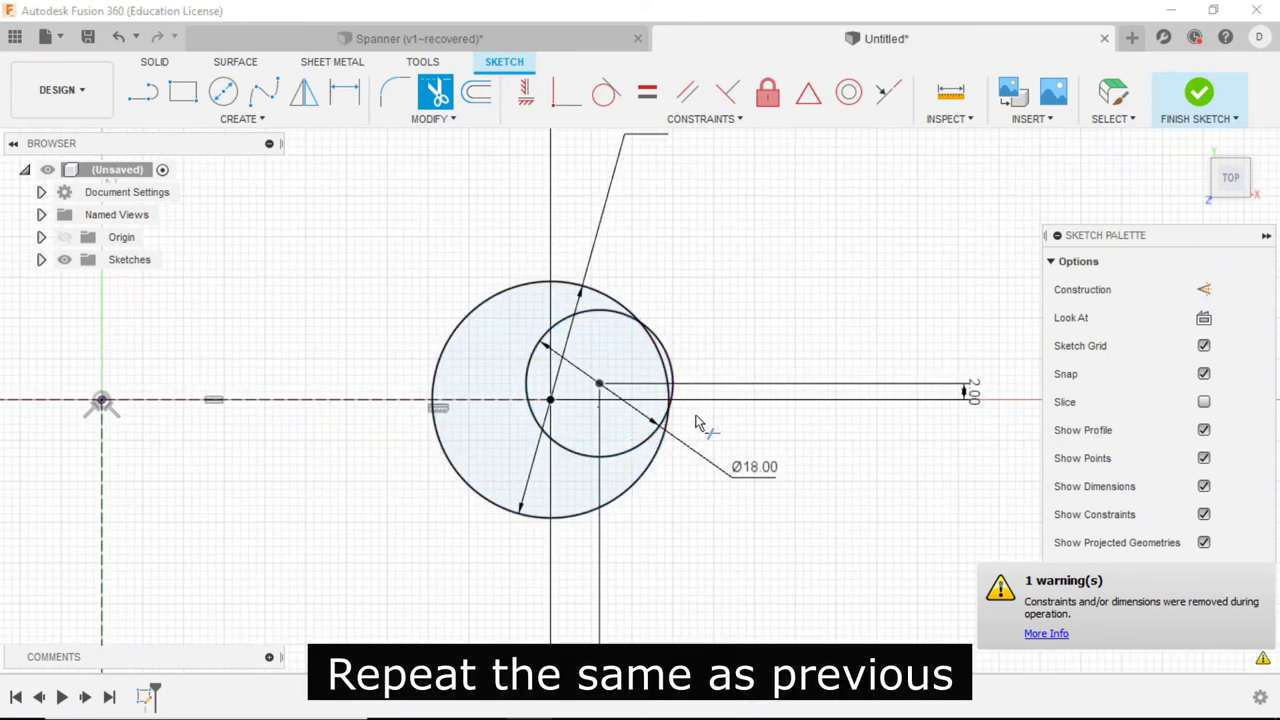
key(alt+Tab)
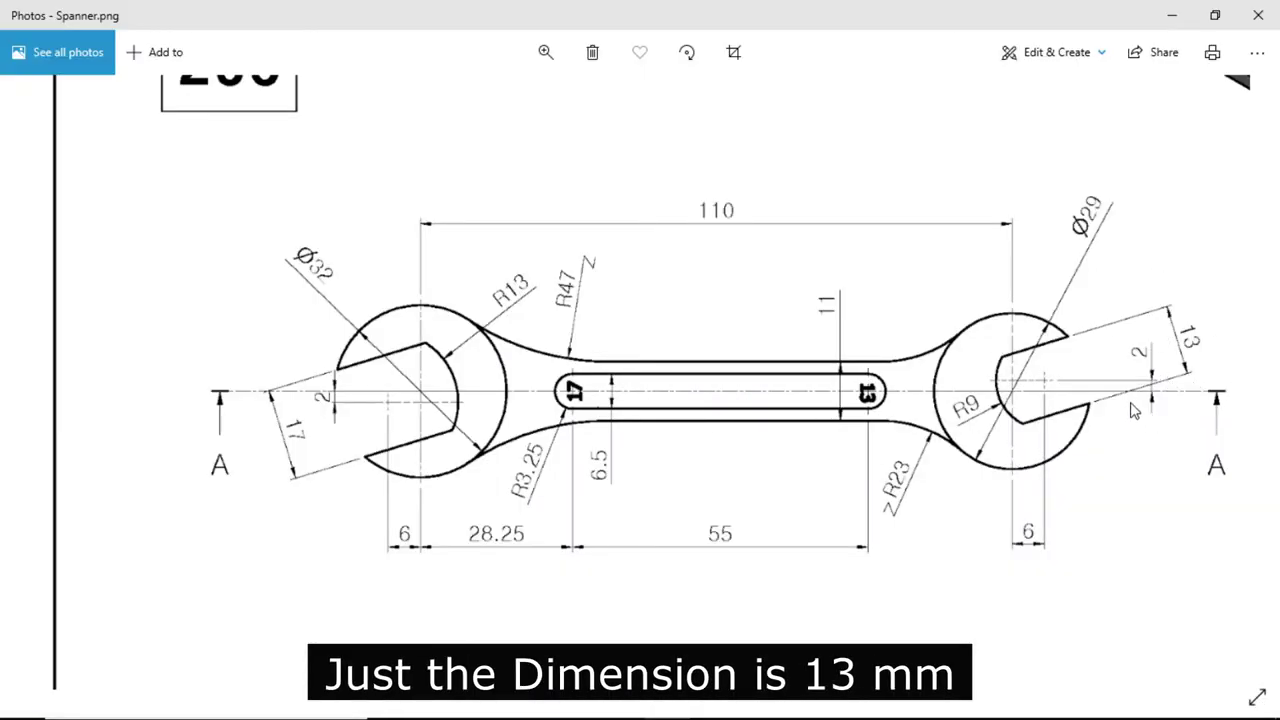
key(alt+Tab)
scroll(686, 443, up, 1)
scroll(371, 382, up, 3)
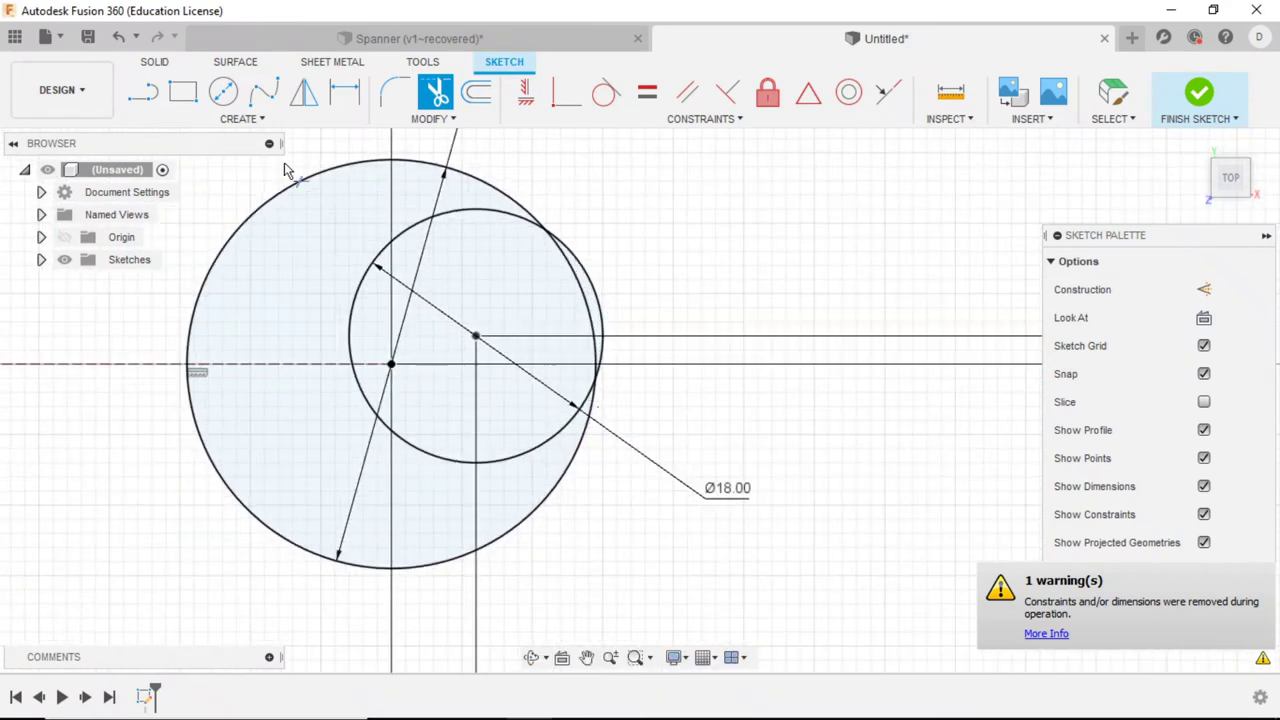
Step: Draw two lines across the right jaw circles and a short line joining their centres
click(143, 91)
click(380, 255)
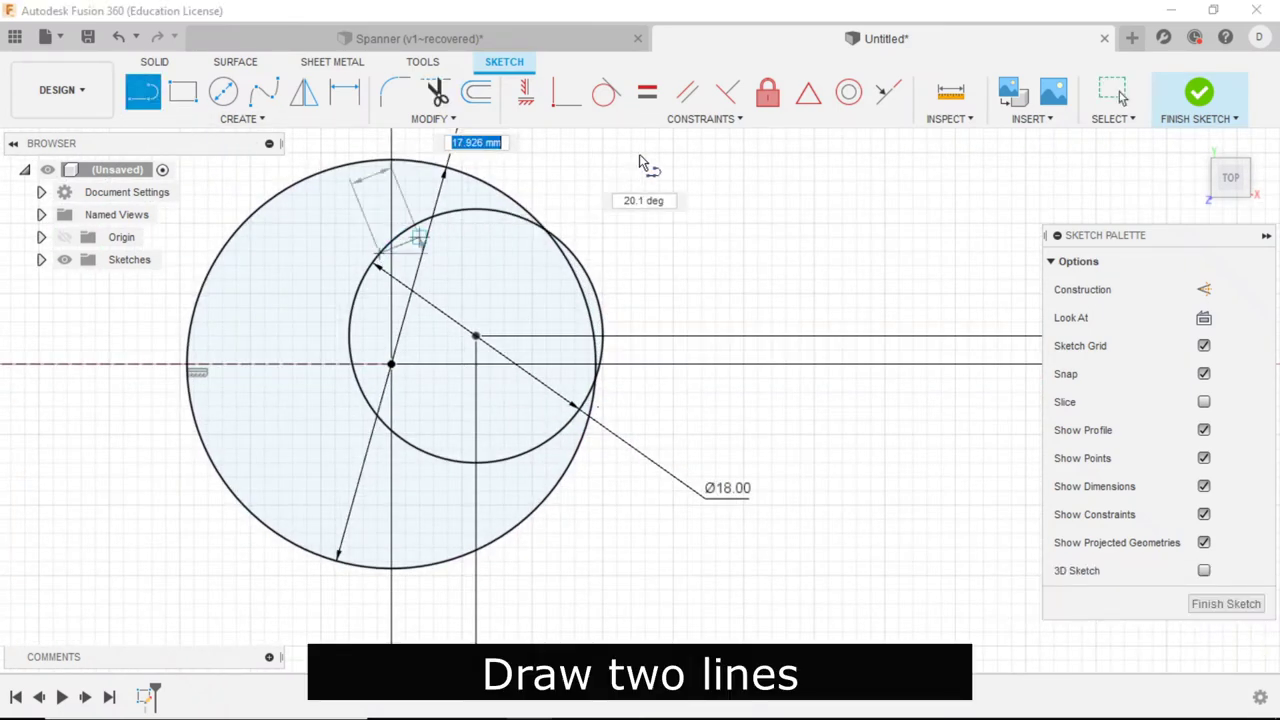
double_click(673, 153)
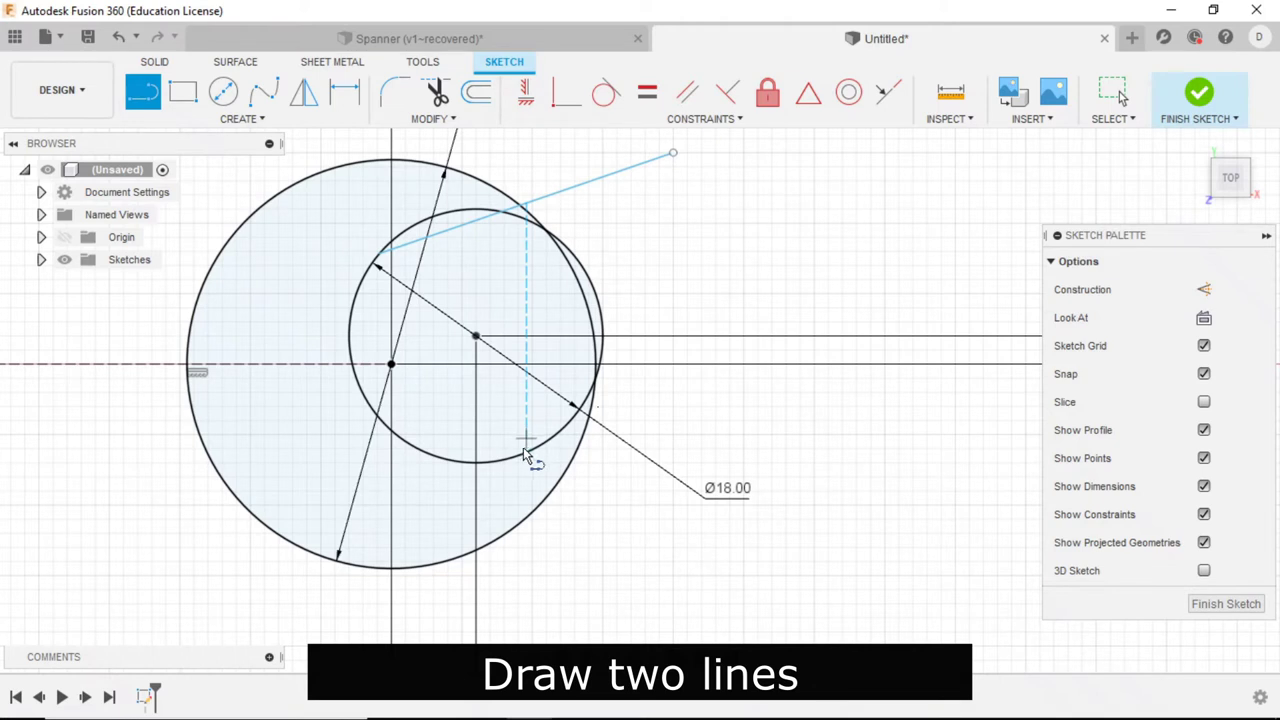
click(525, 445)
click(743, 267)
click(775, 303)
click(391, 364)
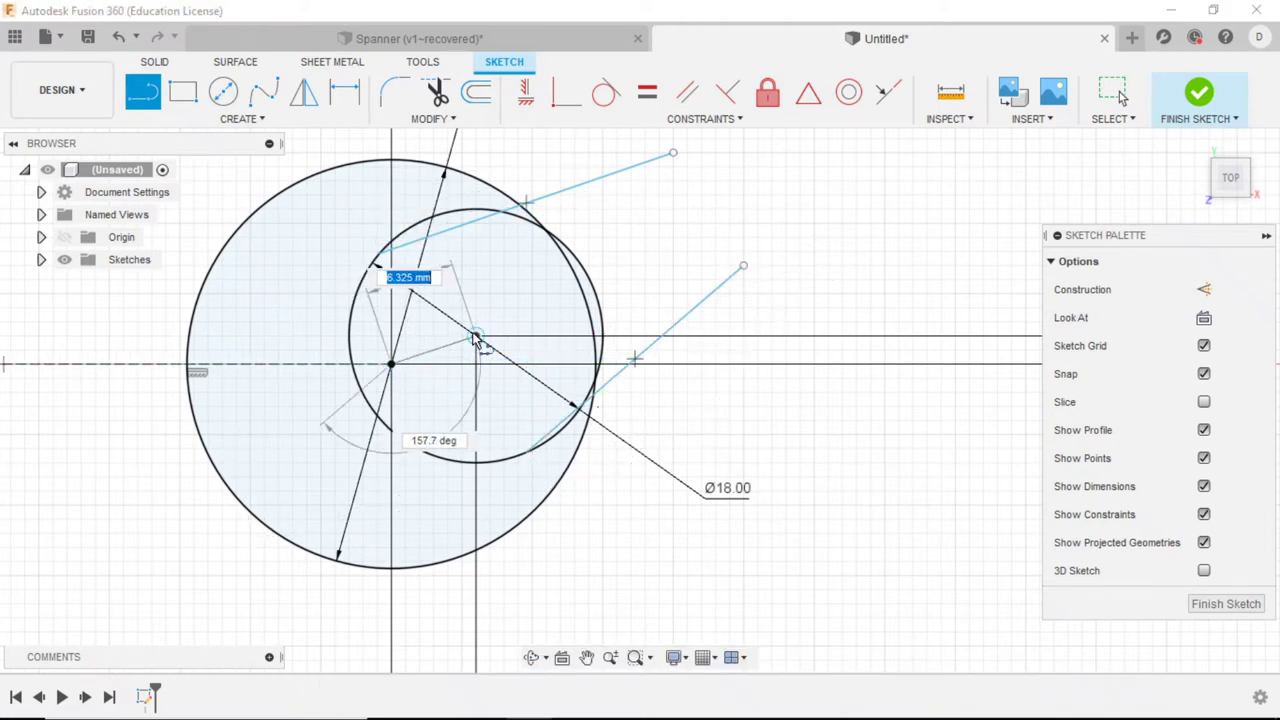
click(476, 336)
key(Escape)
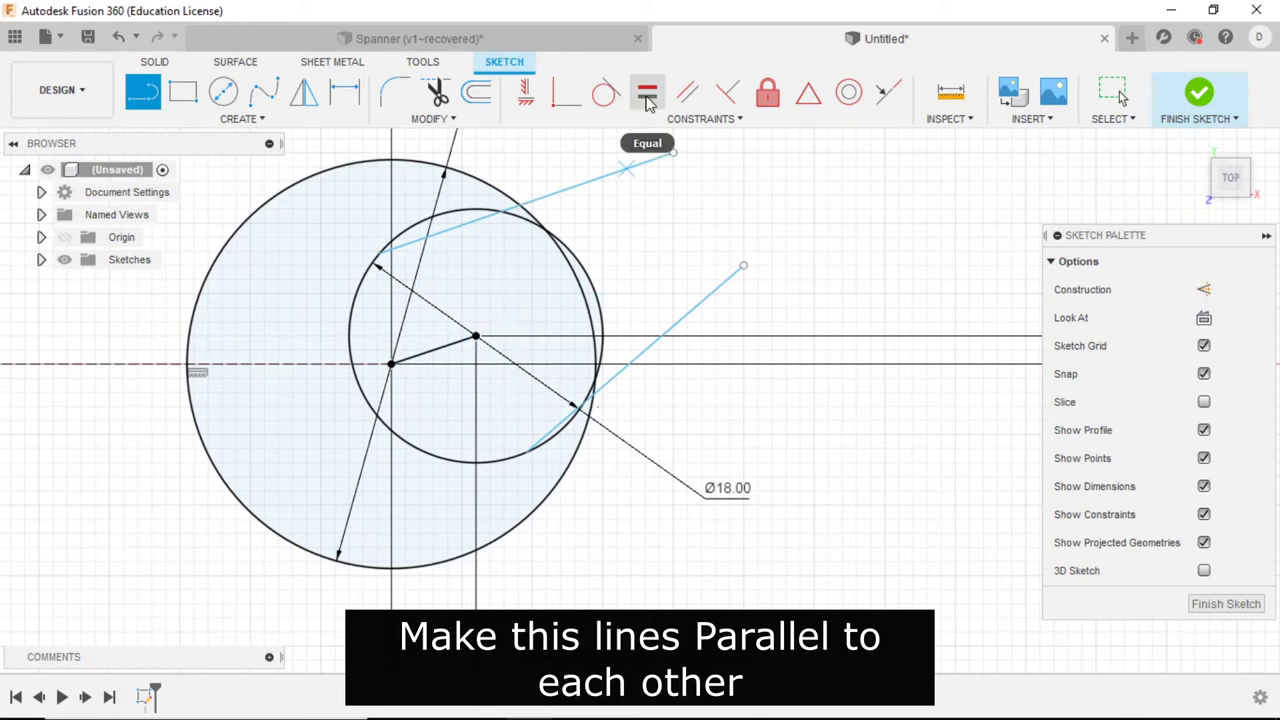
Step: Make the two jaw lines parallel to each other and to the centre line
click(687, 92)
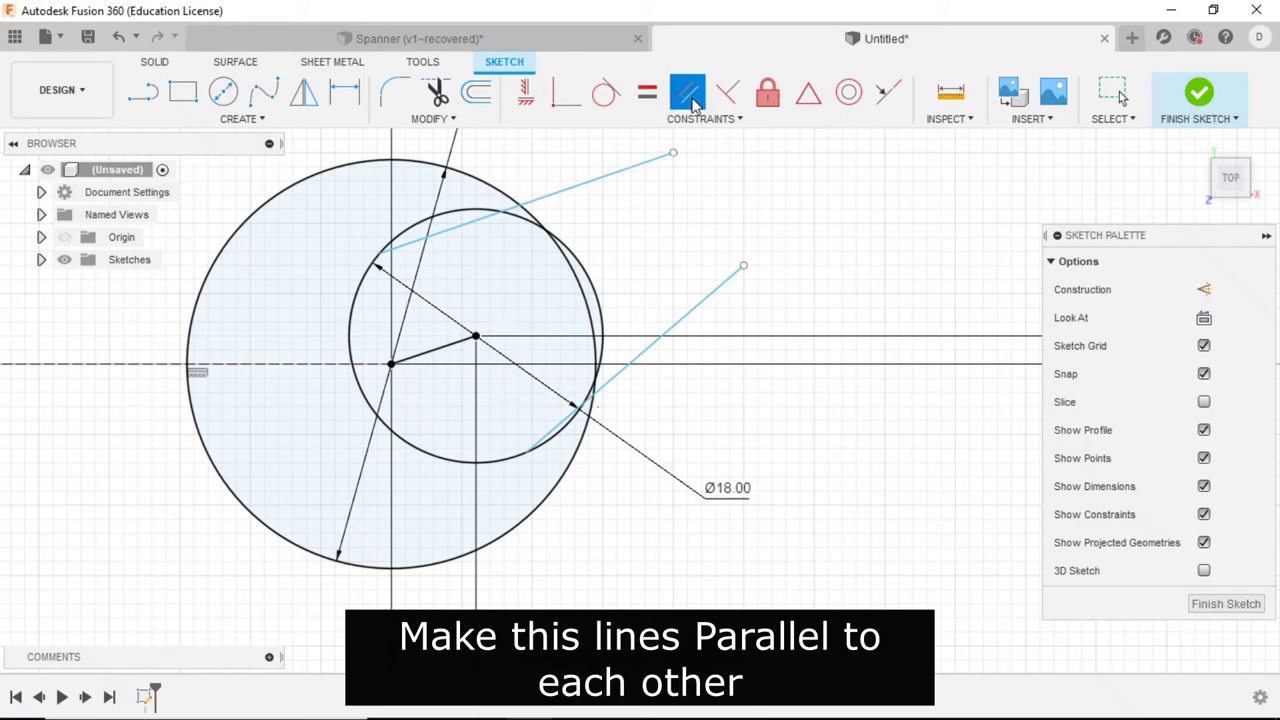
click(637, 163)
click(710, 297)
click(700, 394)
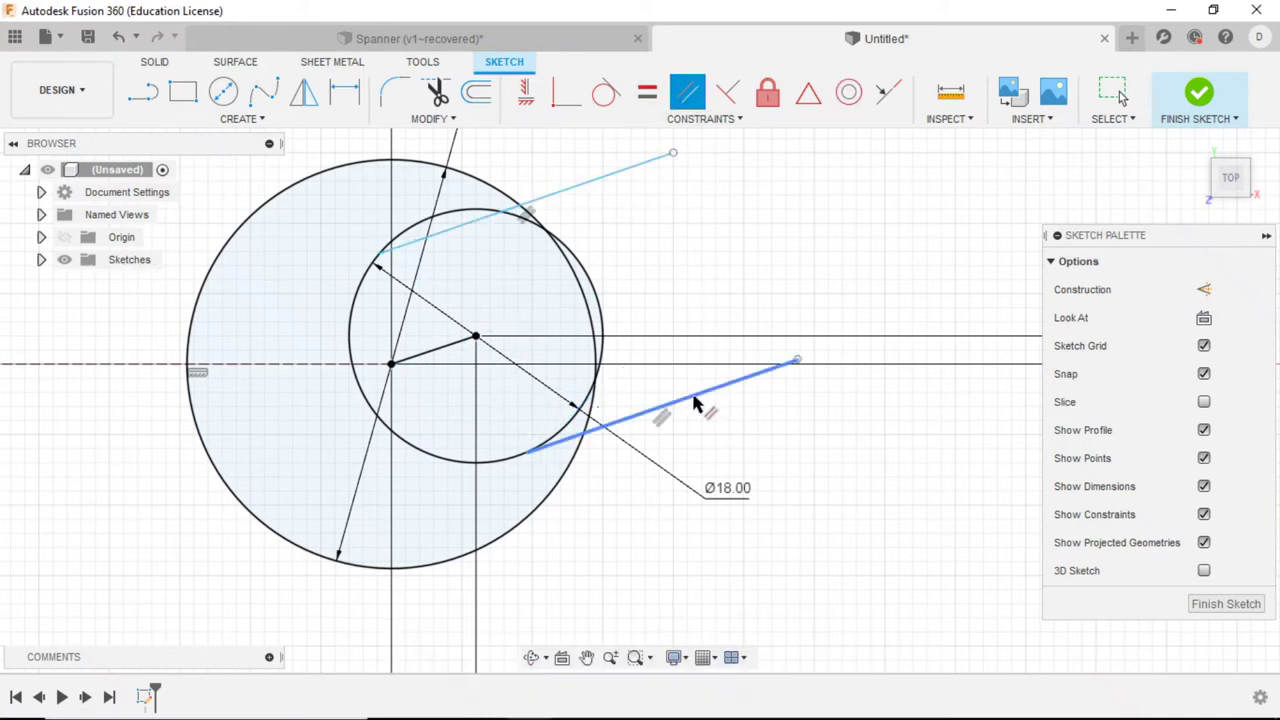
click(452, 355)
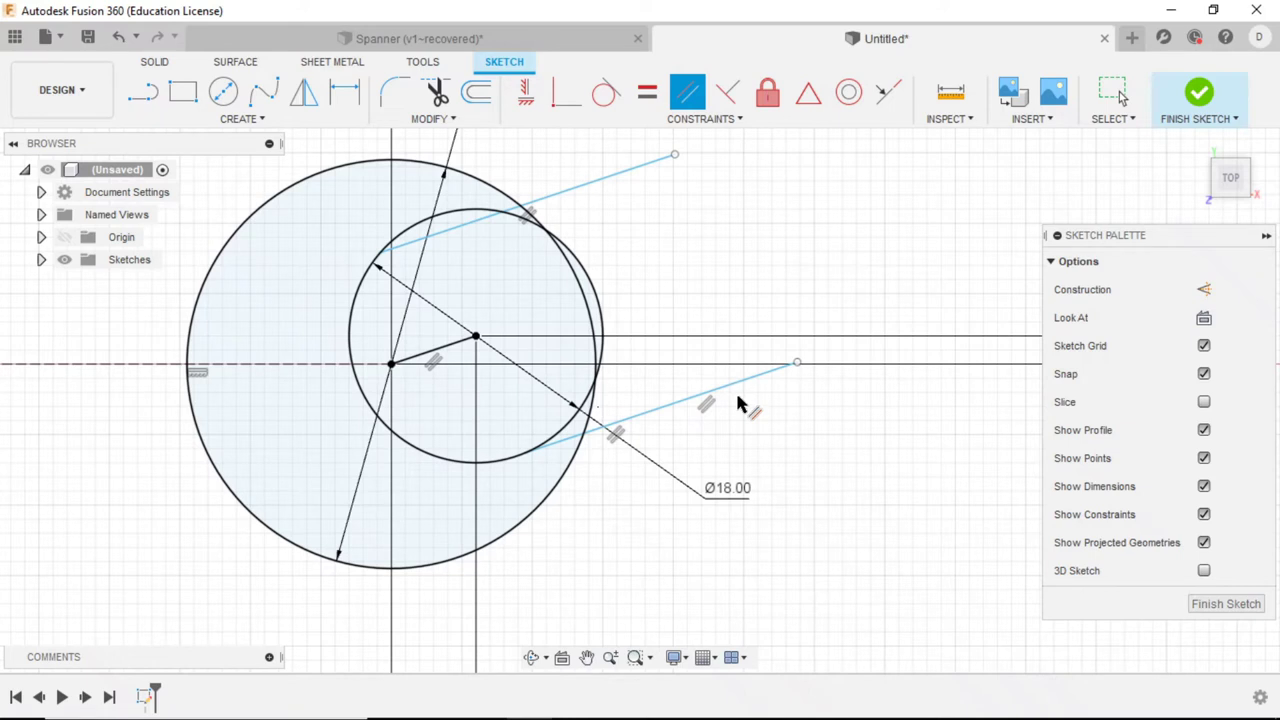
Step: Make the two jaw lines symmetric about the short centre-joining line
click(706, 120)
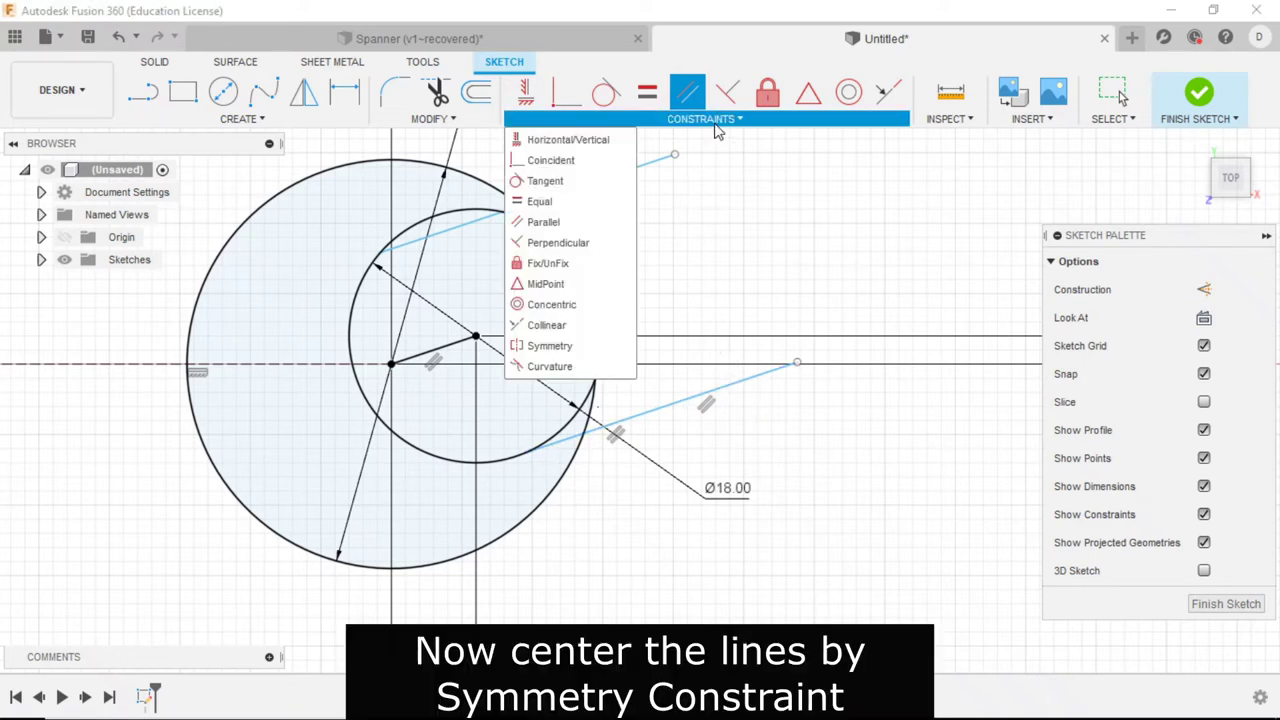
click(568, 349)
click(595, 184)
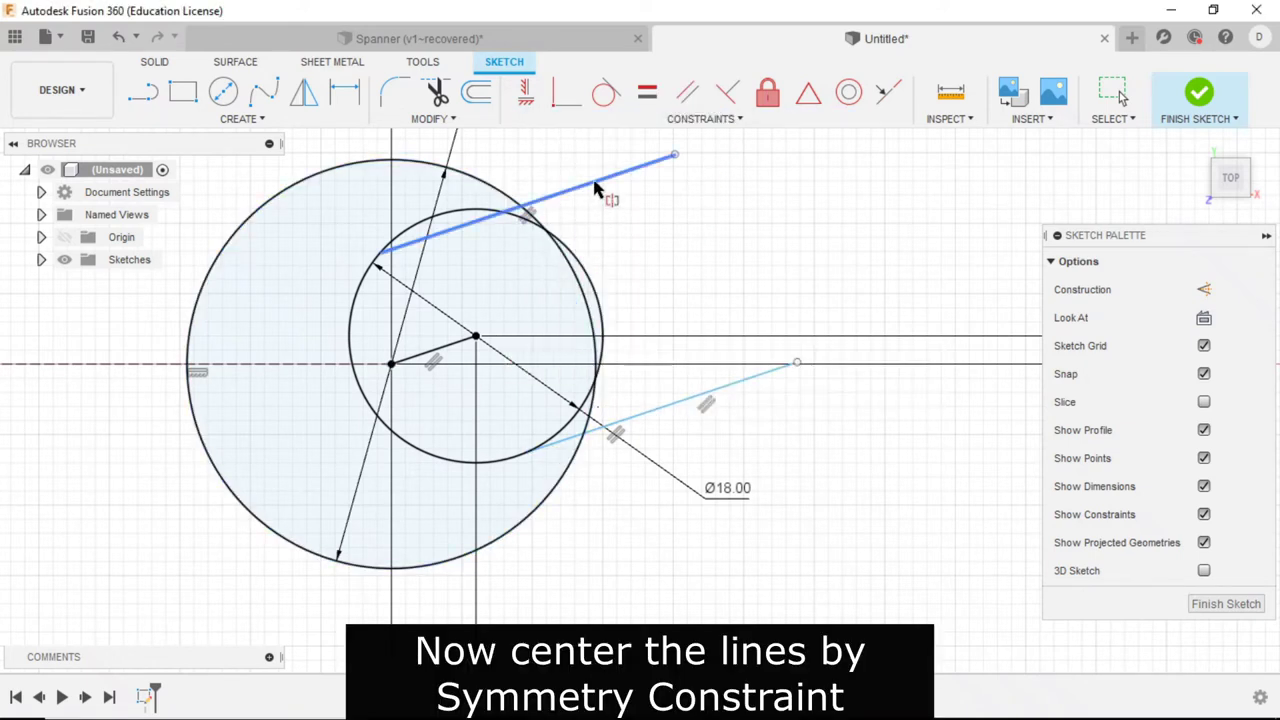
click(735, 384)
click(452, 362)
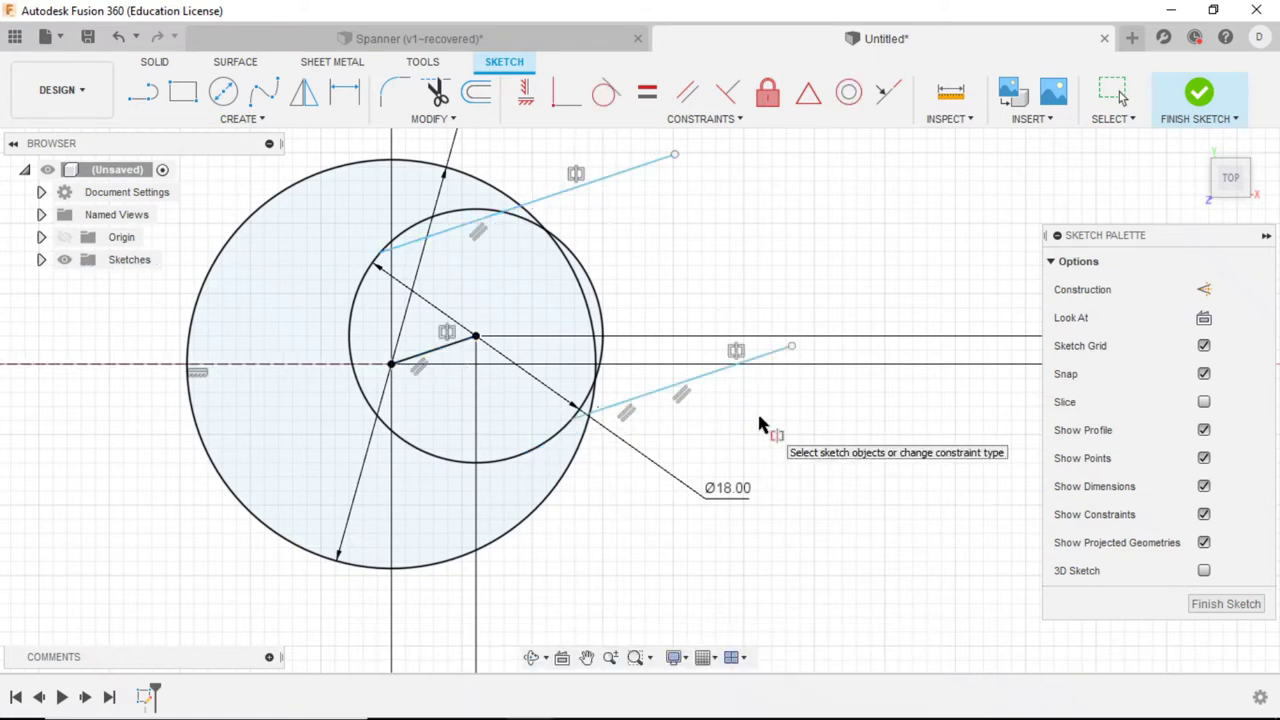
click(347, 103)
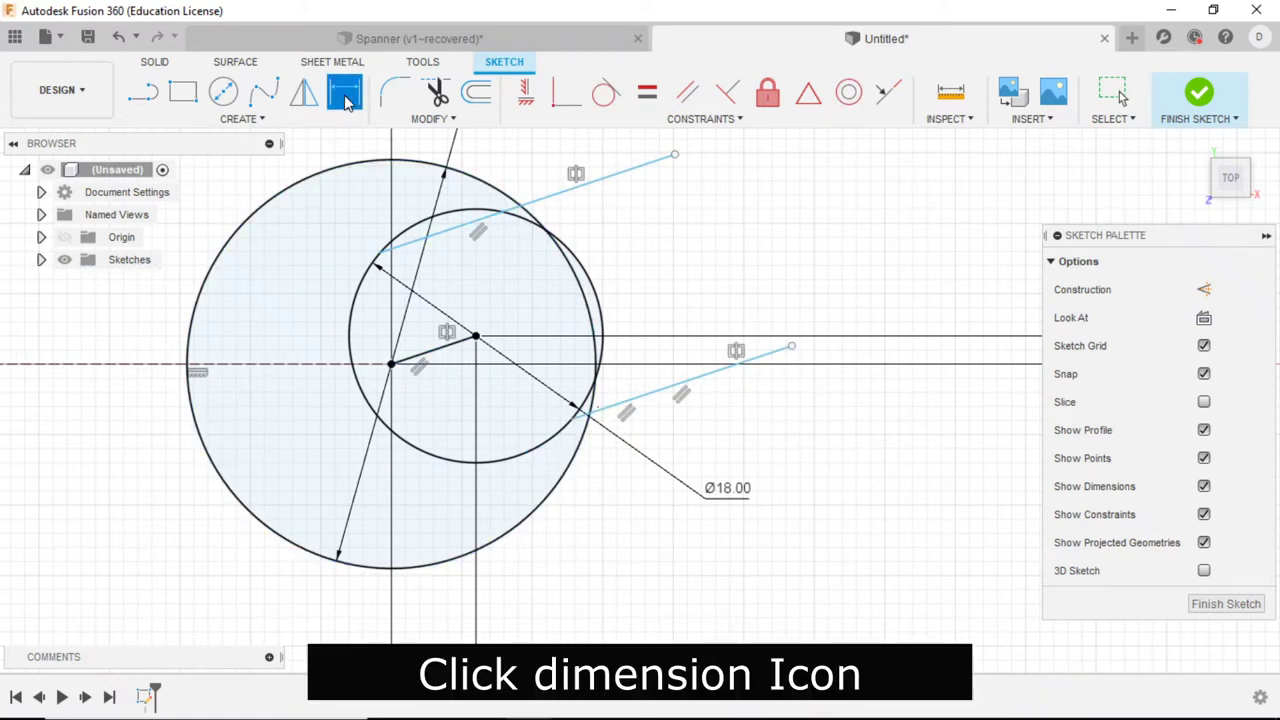
Step: Dimension the two parallel right-jaw lines 13 mm apart
click(628, 172)
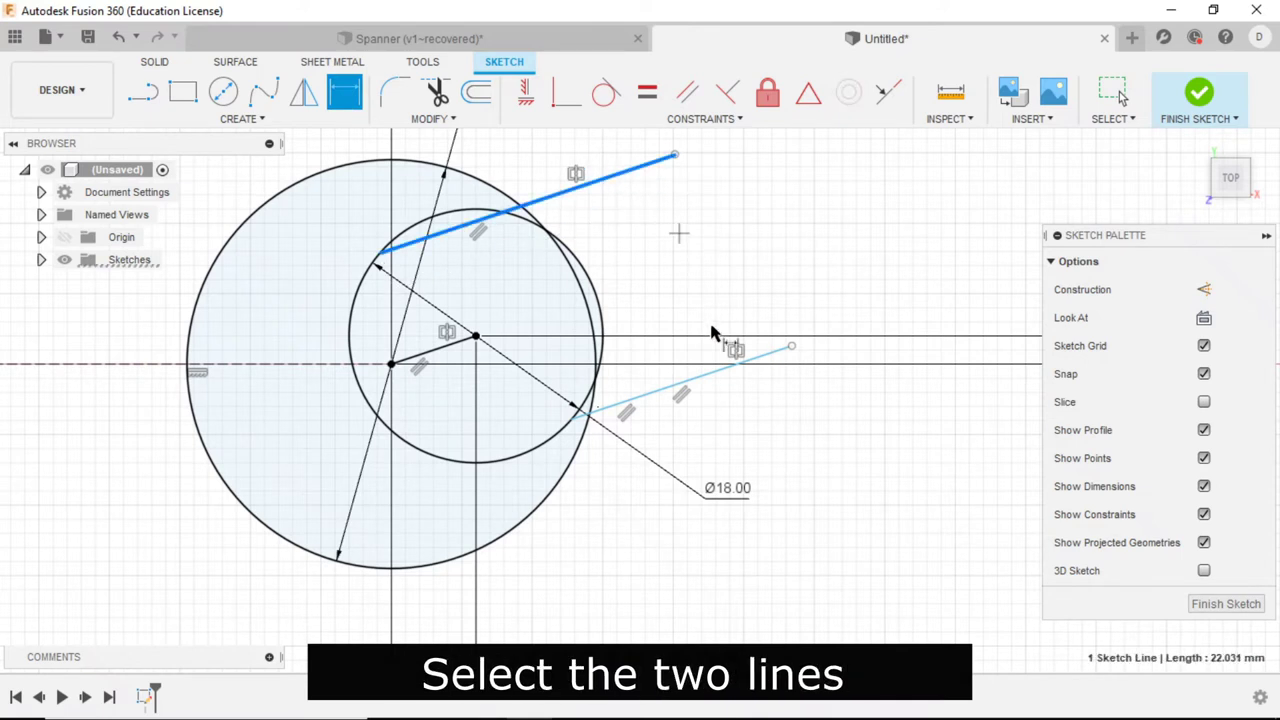
click(737, 370)
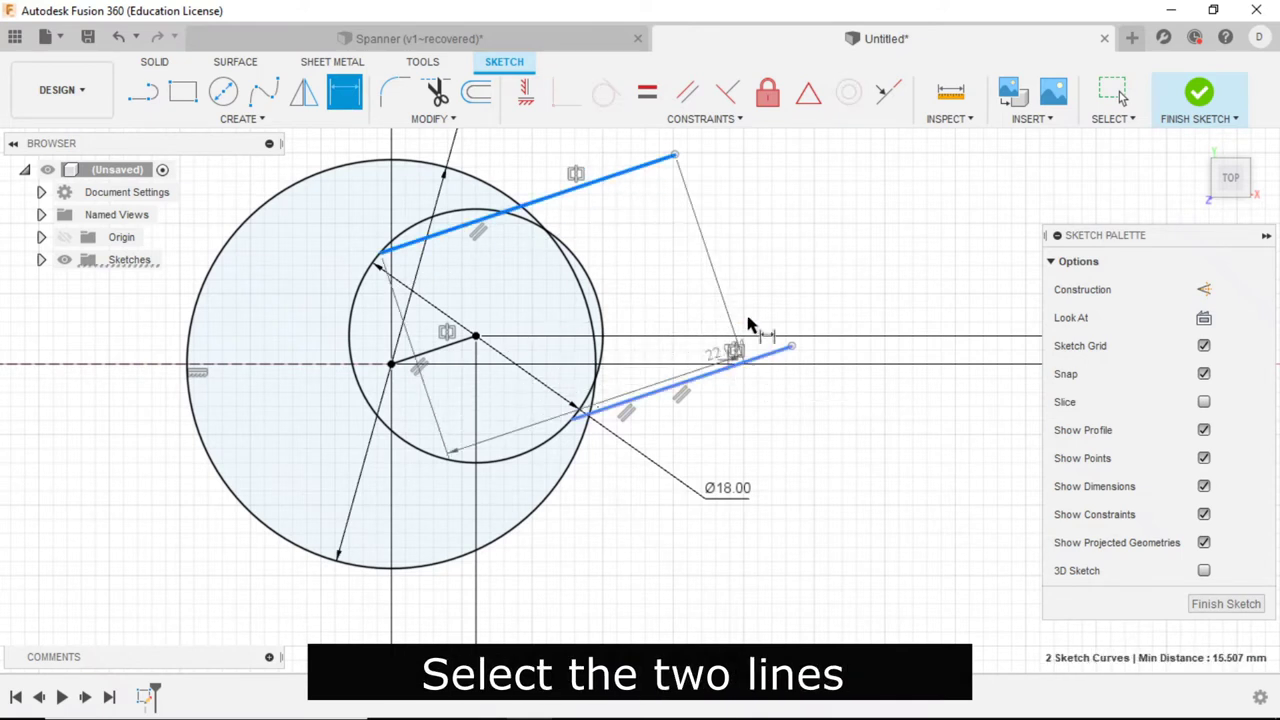
click(765, 226)
text(3)
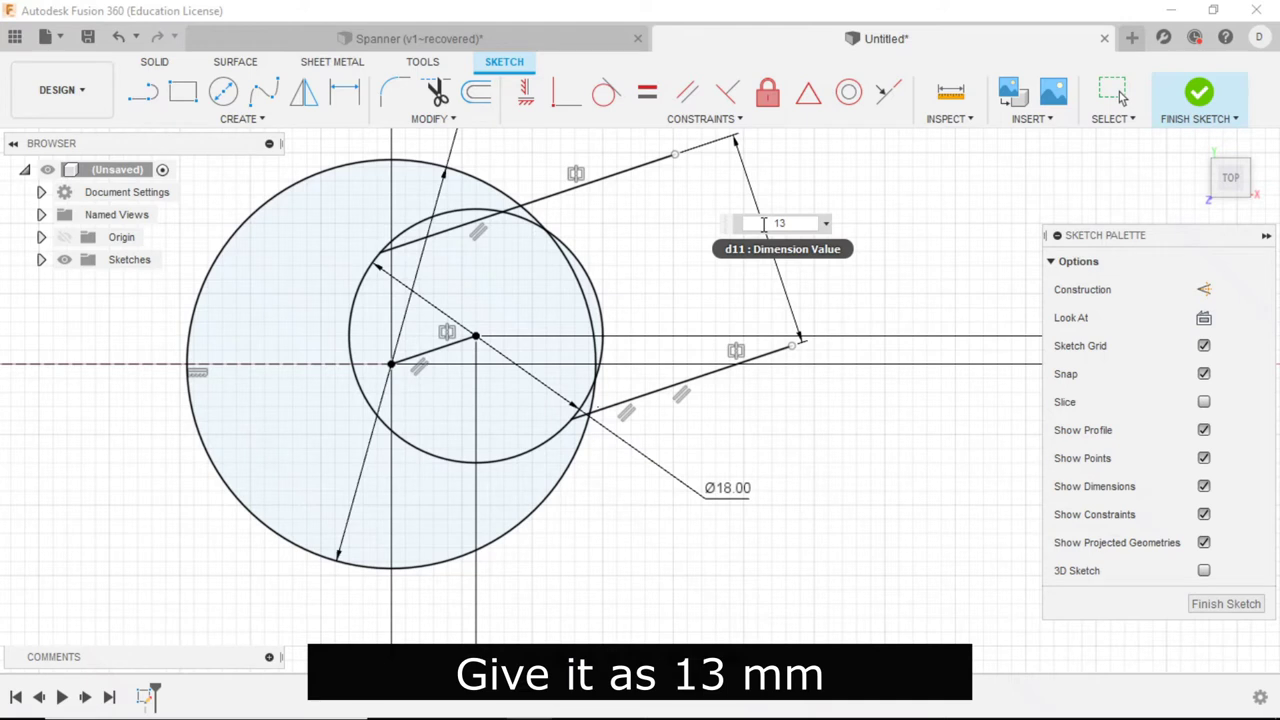
key(Return)
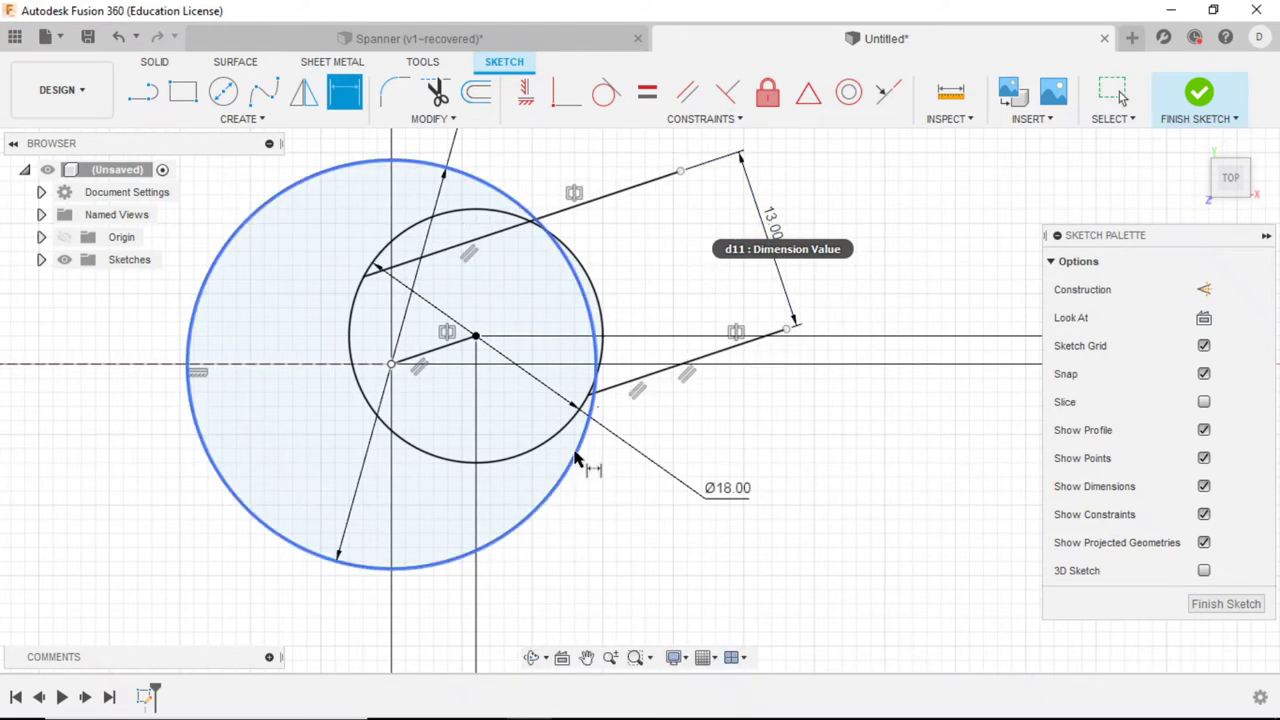
key(Escape)
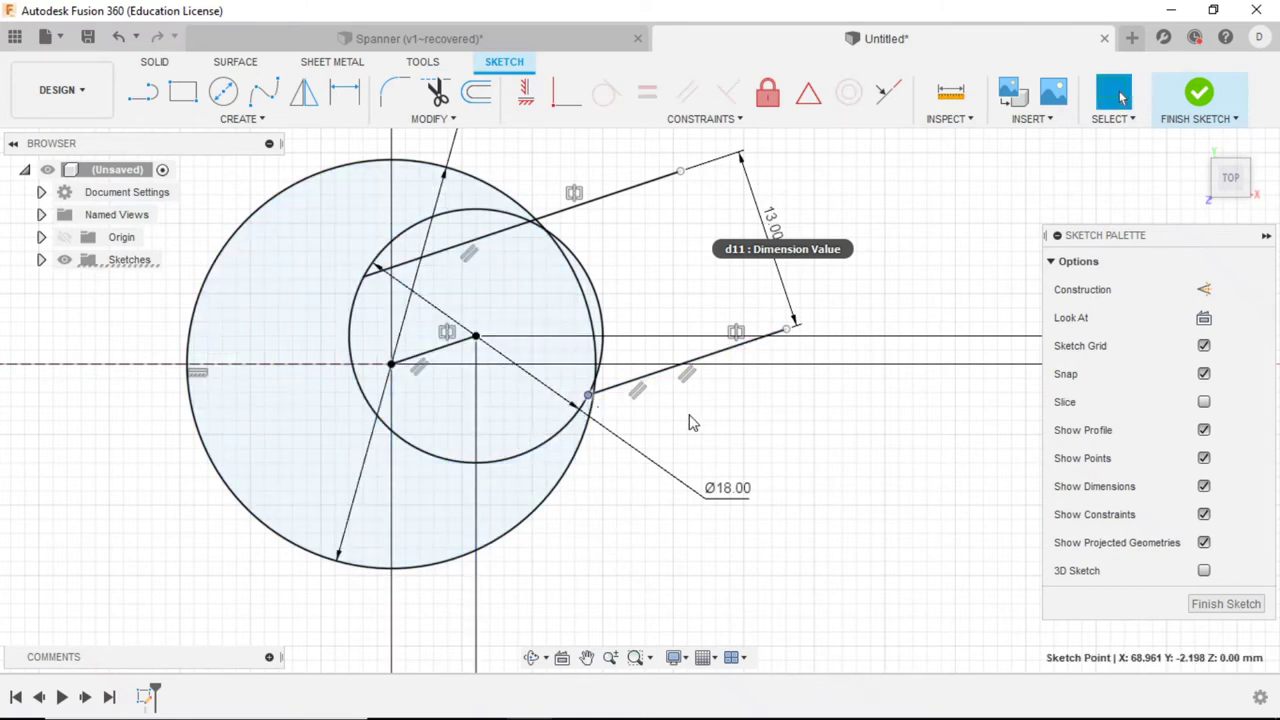
Step: Draw a line extending the lower jaw line back into the small circle
click(155, 102)
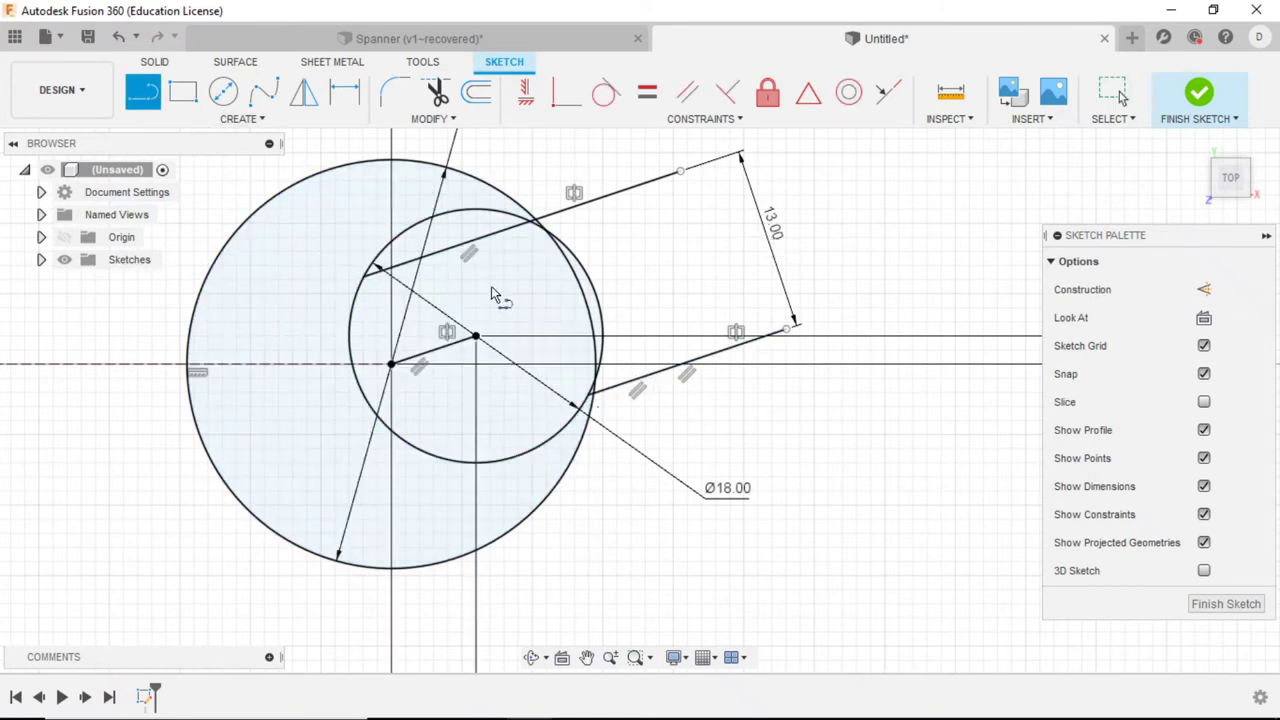
click(594, 396)
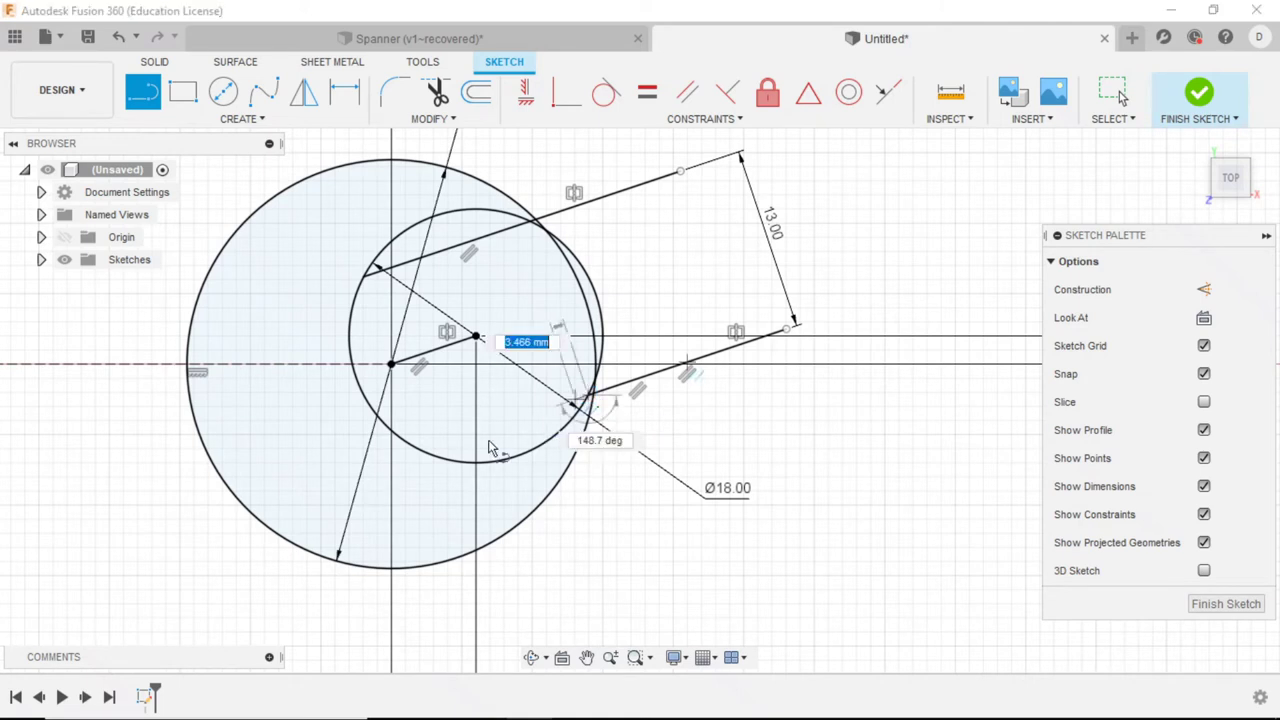
click(421, 452)
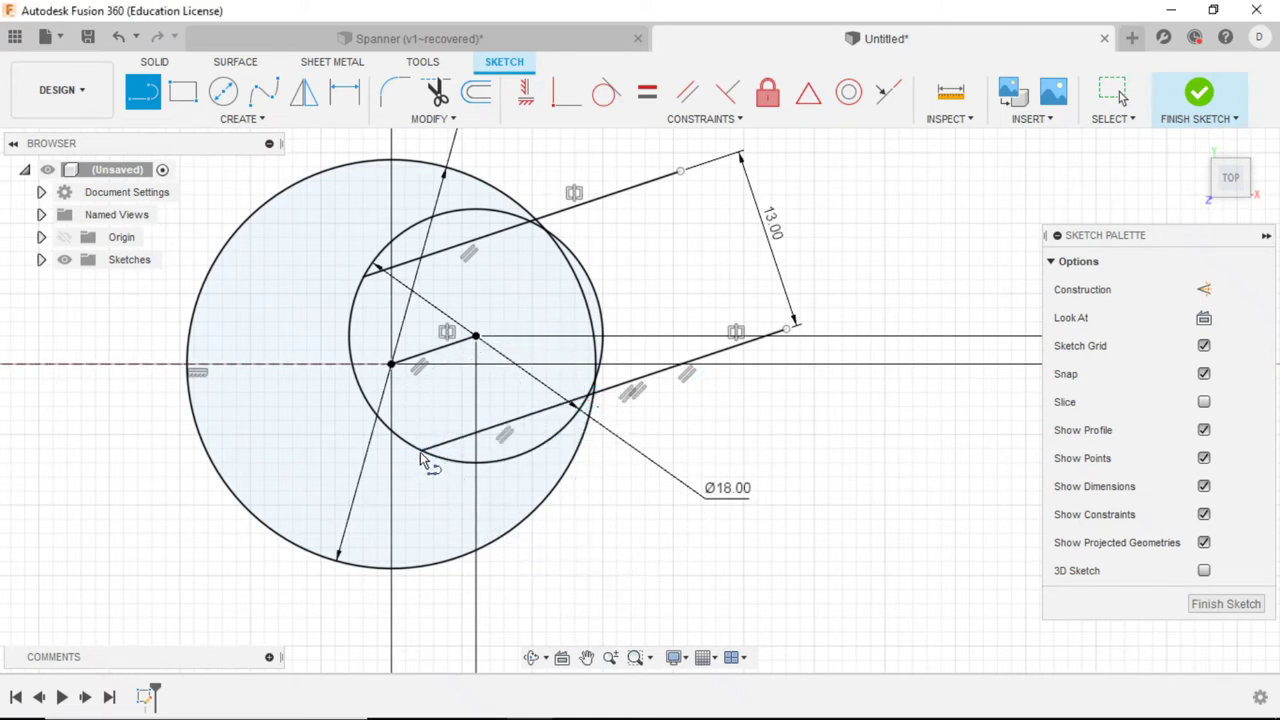
click(440, 94)
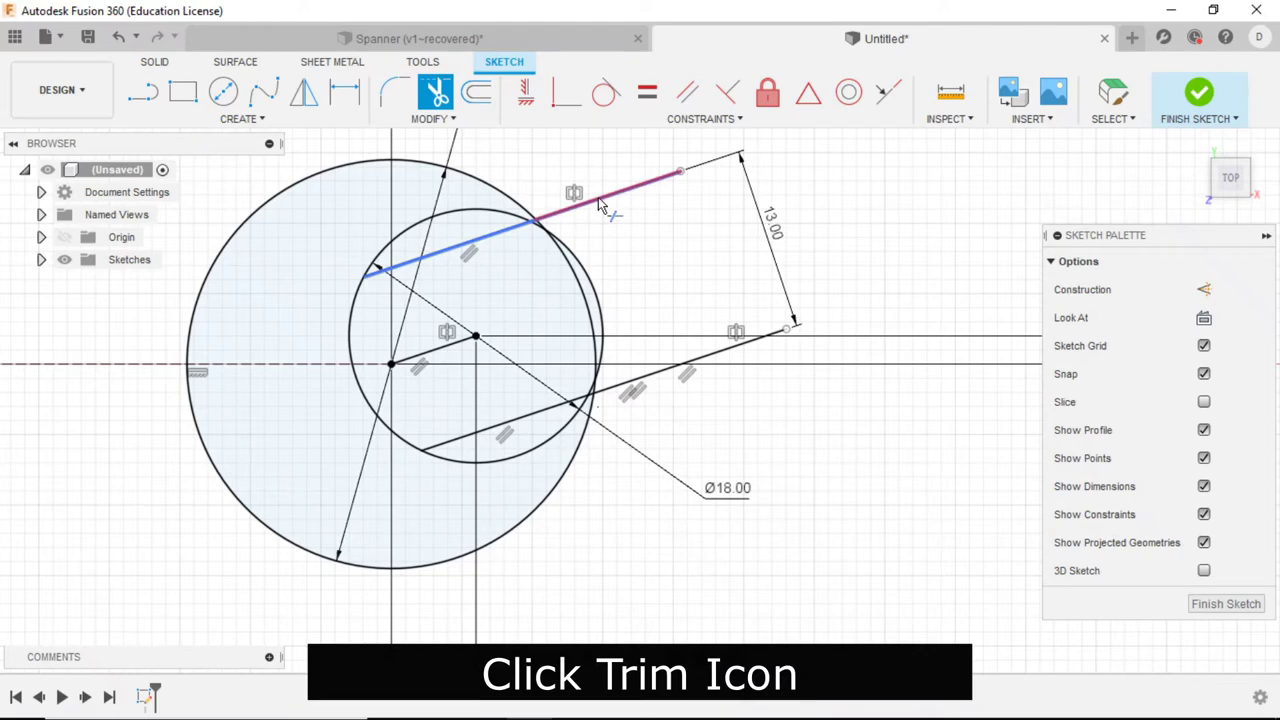
Step: Trim the excess line ends and inner circle arcs to open the 13 mm right jaw
click(706, 360)
click(597, 302)
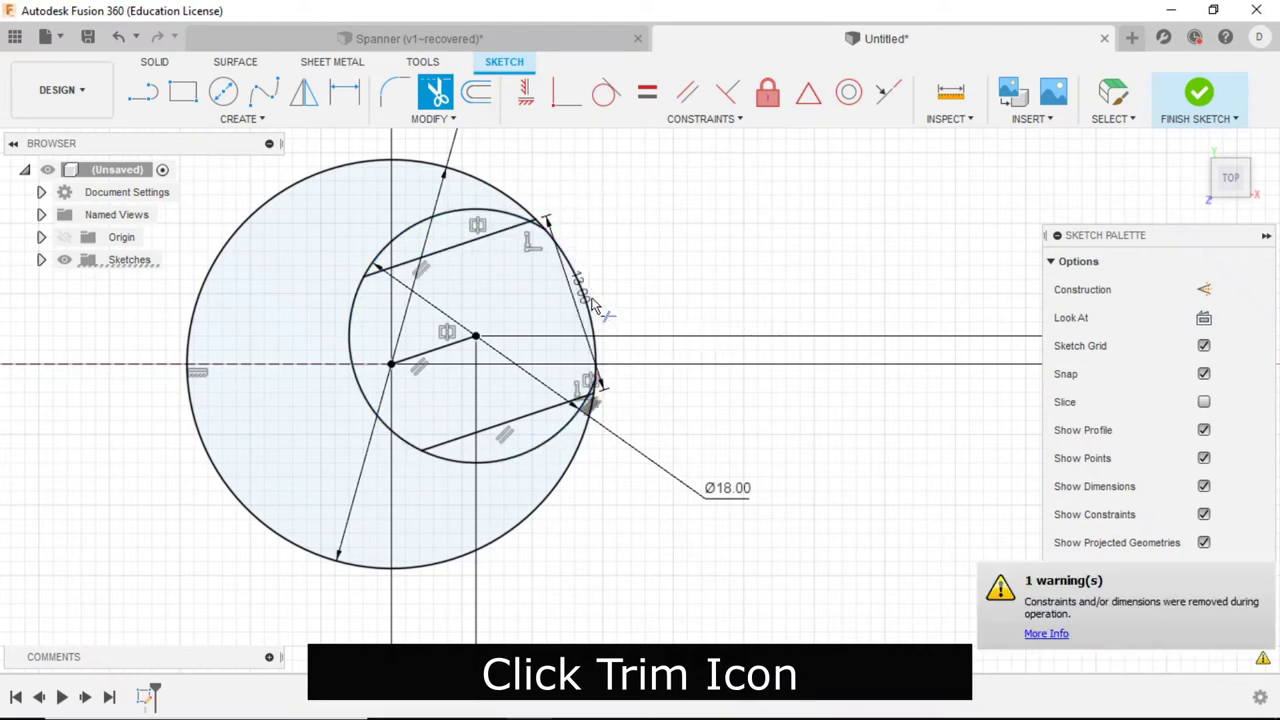
click(580, 300)
scroll(570, 202, up, 4)
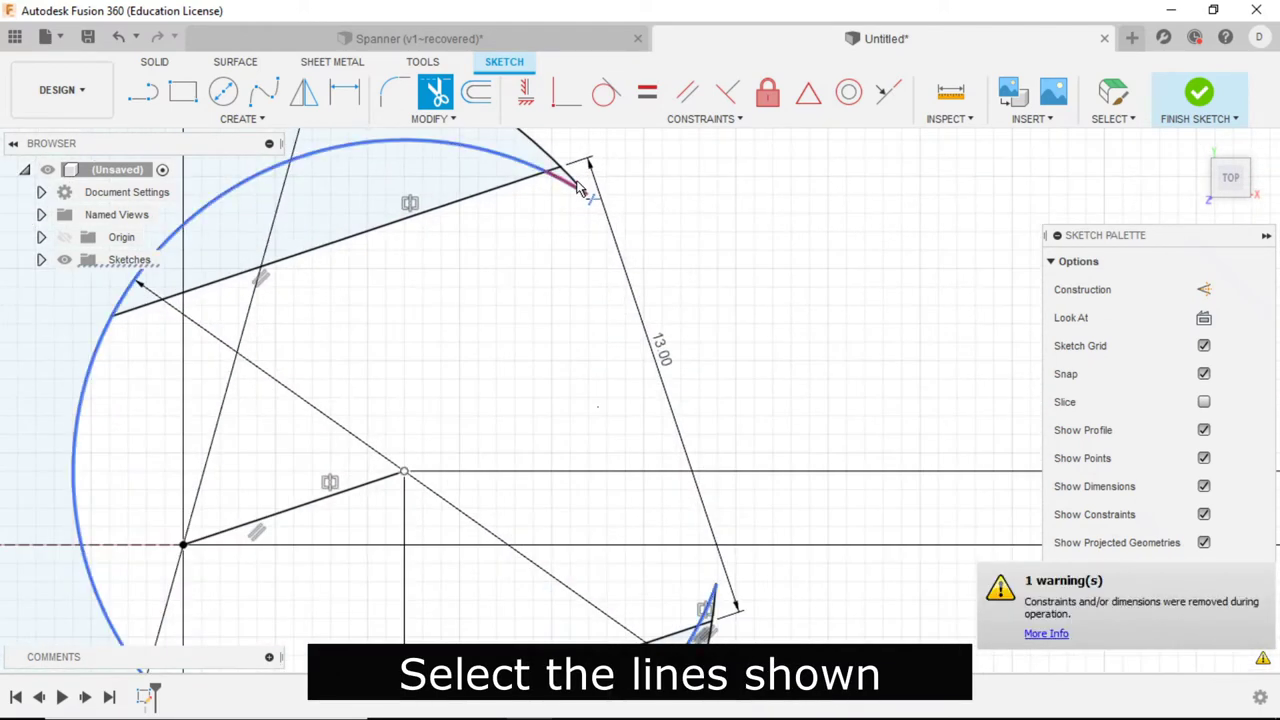
click(582, 194)
scroll(582, 194, down, 3)
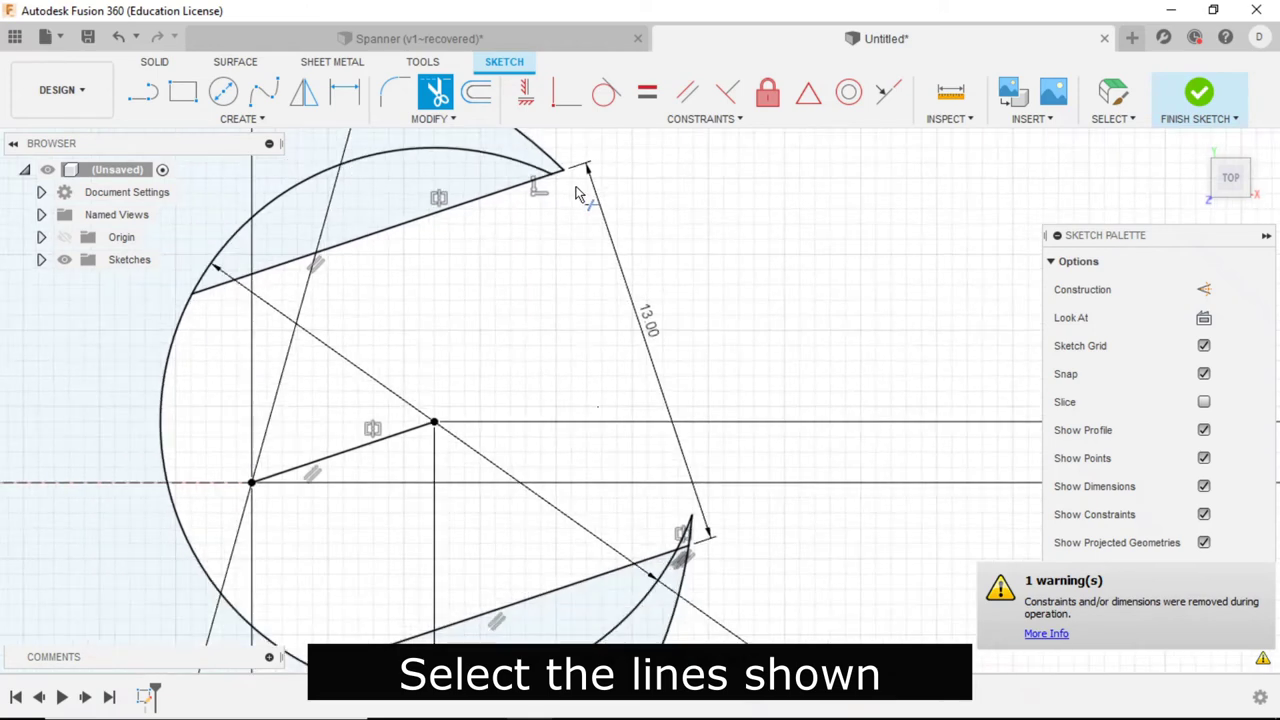
scroll(729, 515, up, 5)
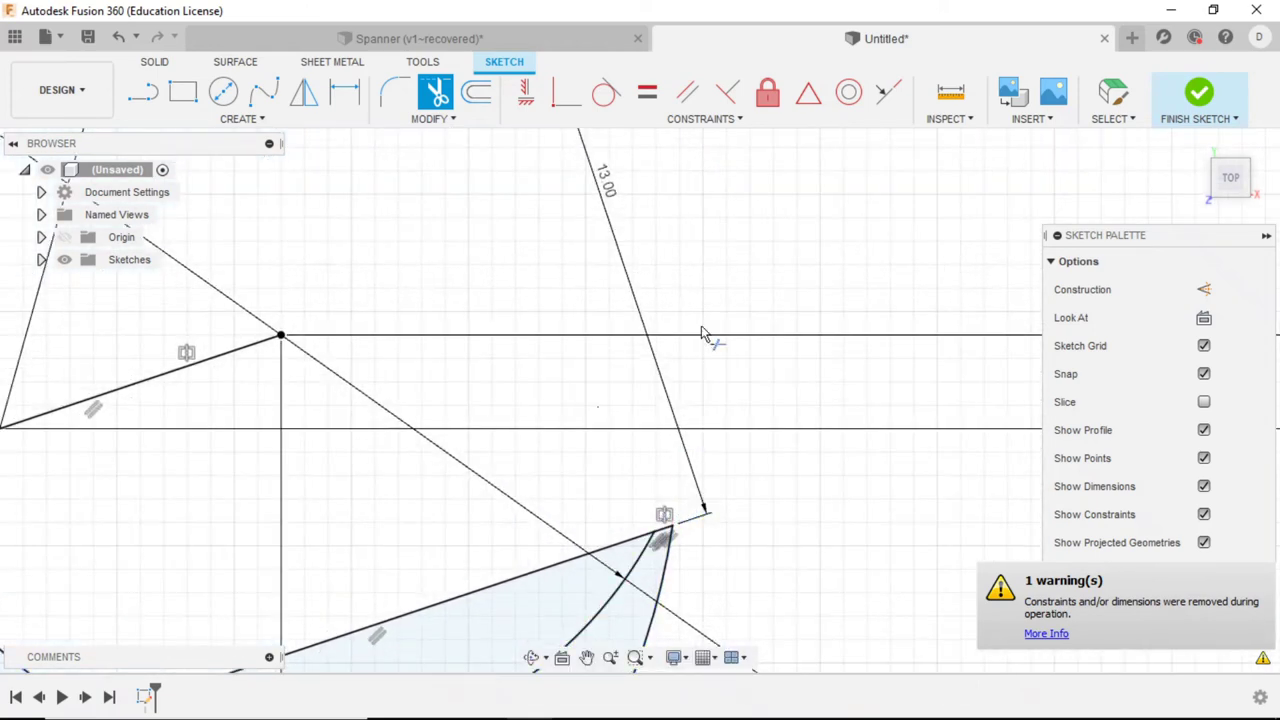
scroll(709, 334, down, 3)
click(623, 508)
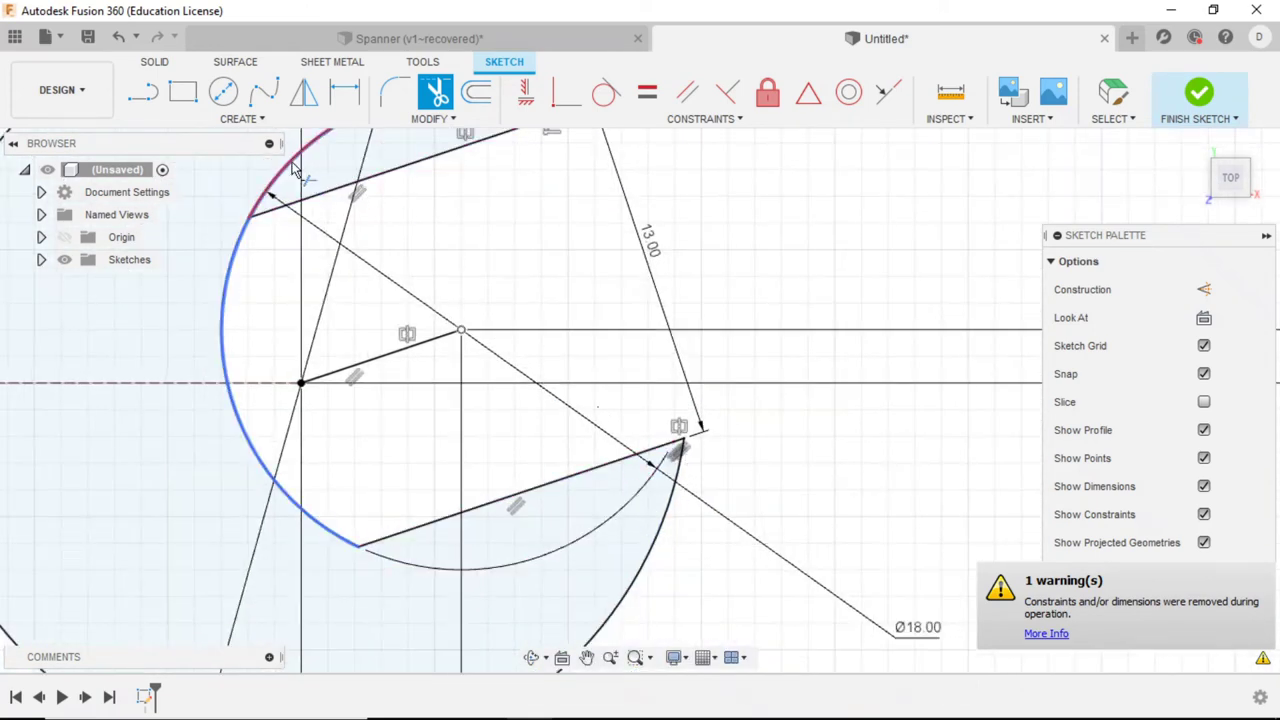
scroll(752, 329, down, 2)
scroll(760, 329, down, 1)
scroll(700, 331, down, 2)
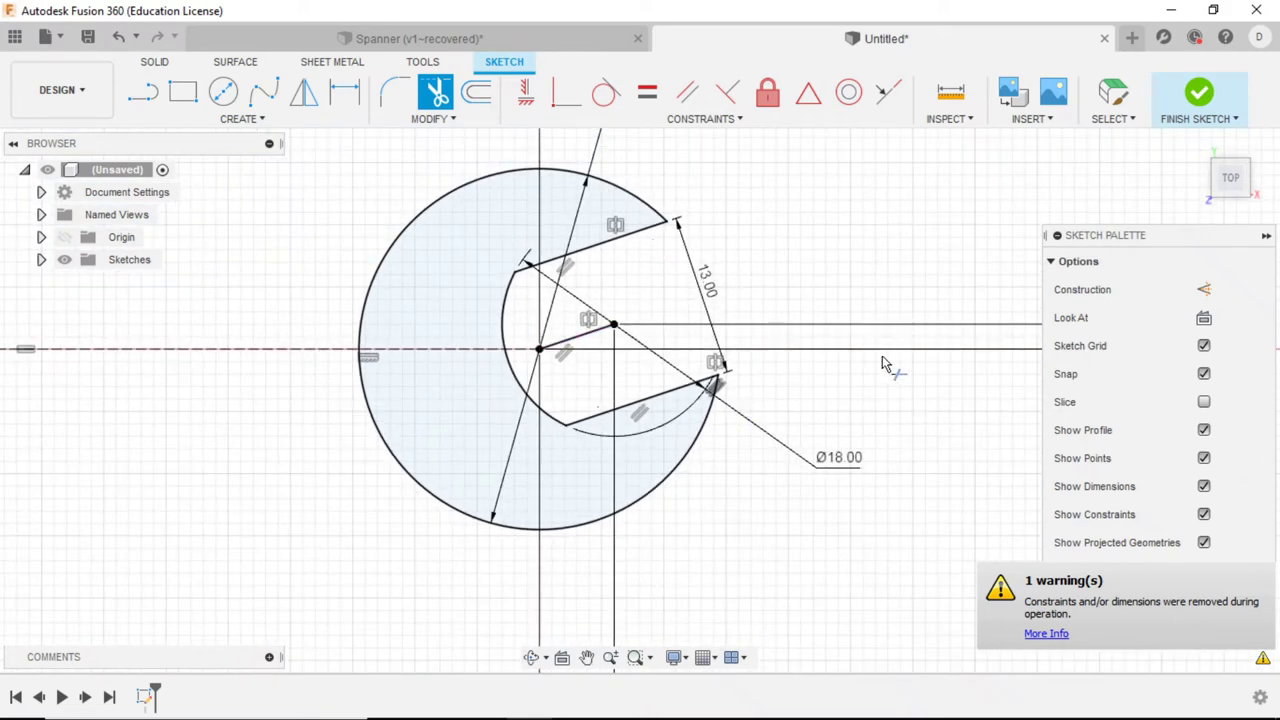
scroll(884, 364, down, 1)
scroll(914, 357, down, 3)
scroll(750, 345, up, 1)
key(alt+Tab)
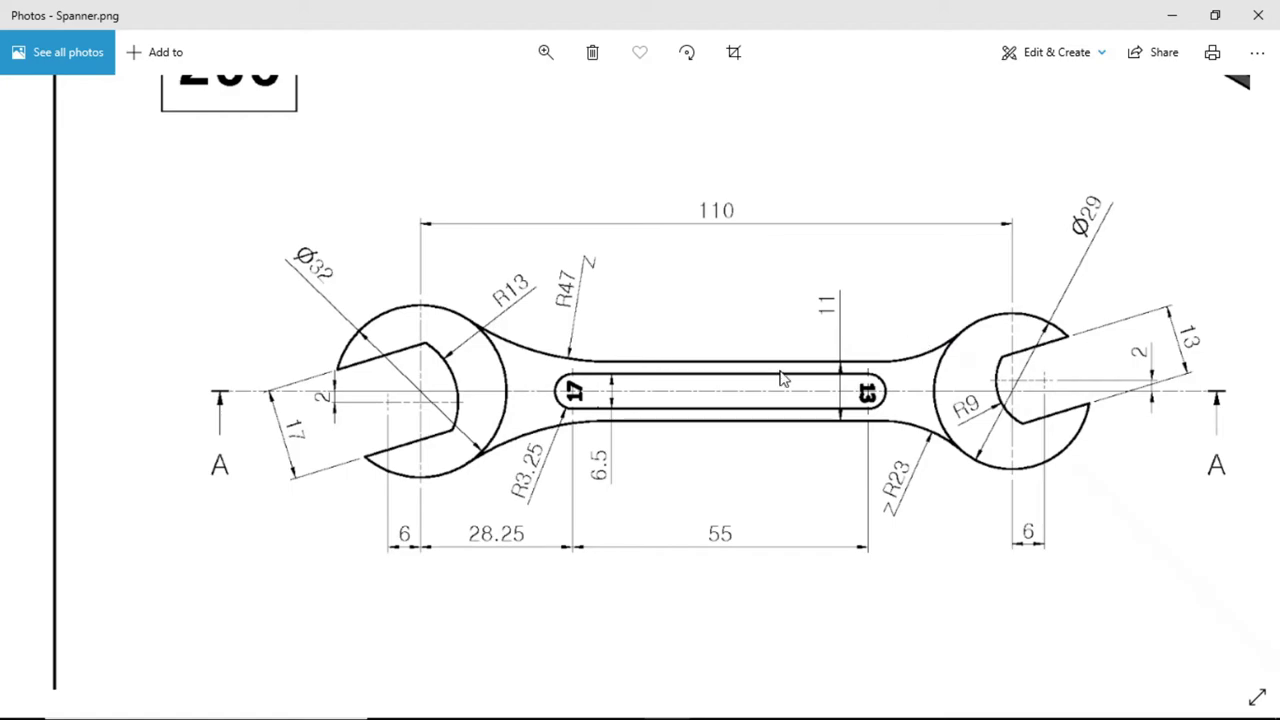
Step: Go back from the Spanner.png reference to the Fusion 360 sketch
key(alt+Tab)
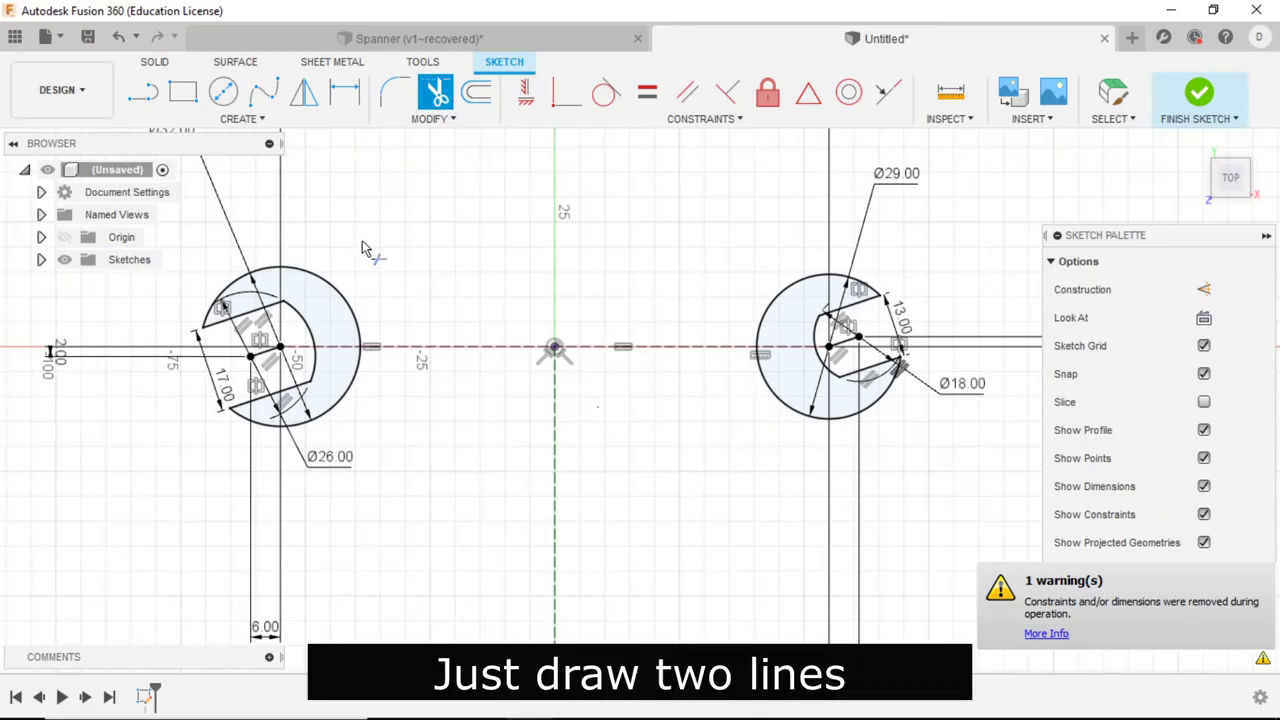
Step: Draw two horizontal handle lines between the jaws, one above and one below the centre
click(150, 92)
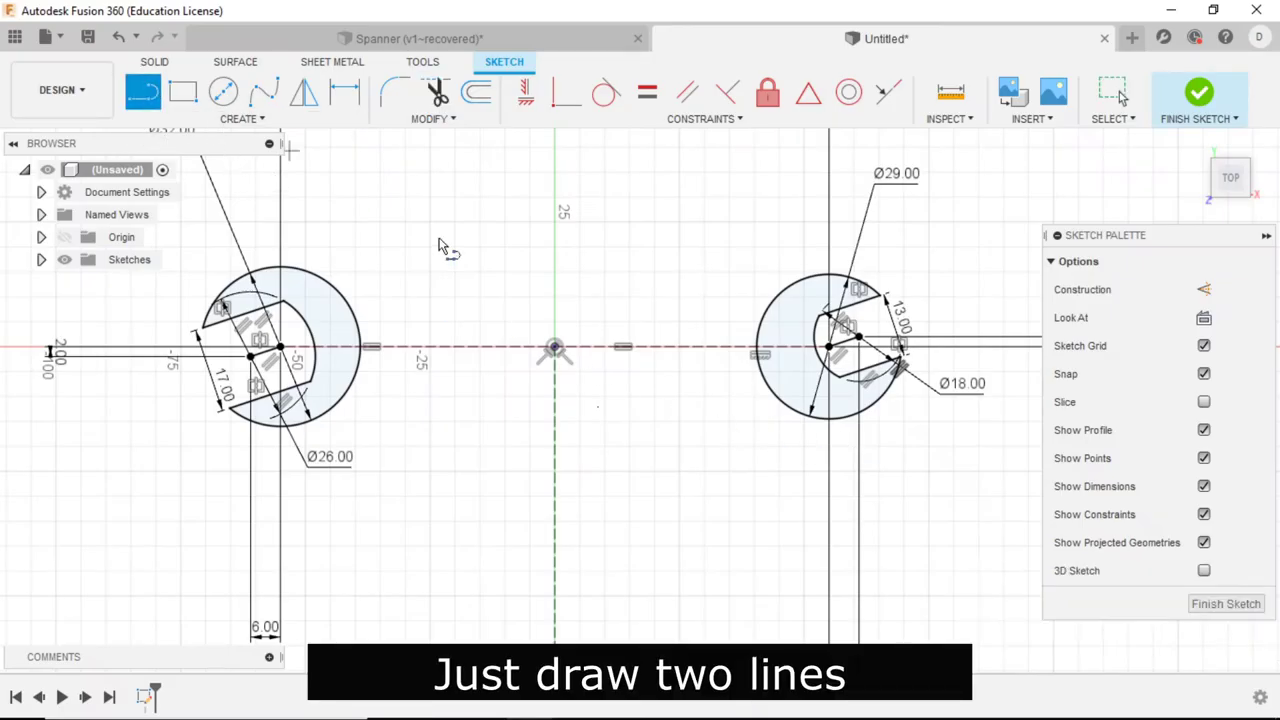
click(416, 291)
click(729, 291)
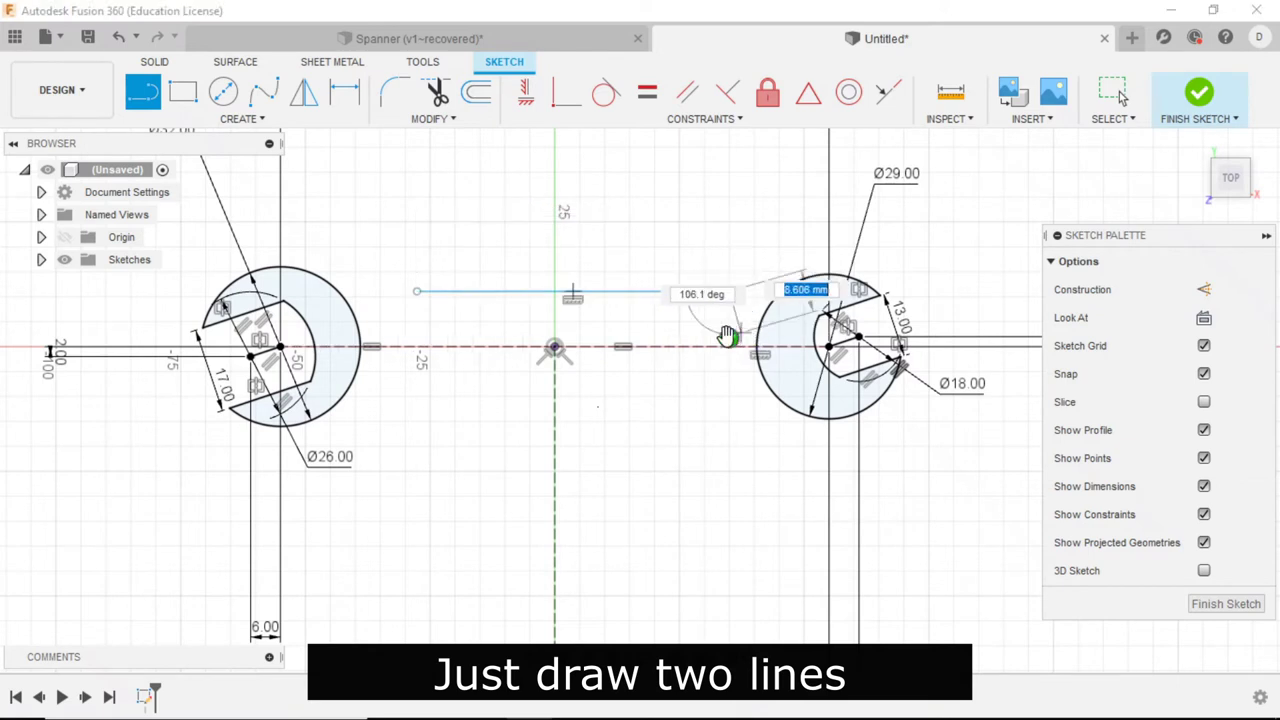
key(Escape)
click(729, 446)
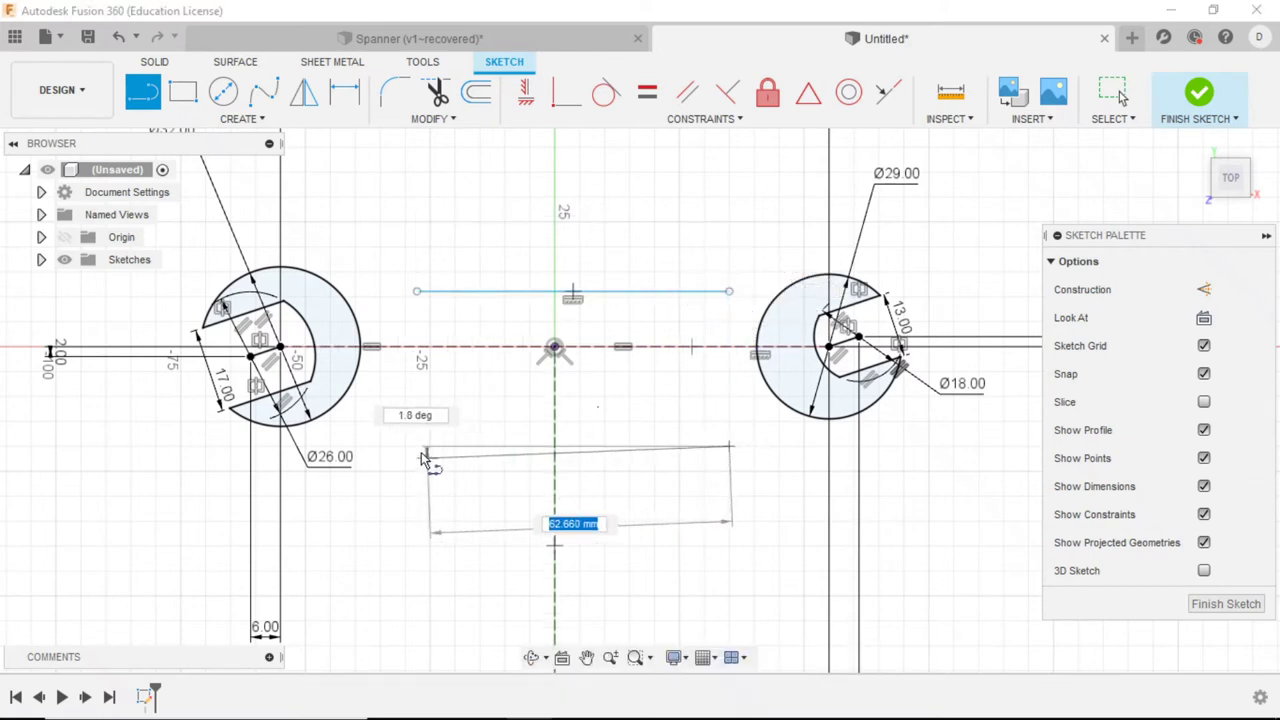
click(418, 448)
key(Escape)
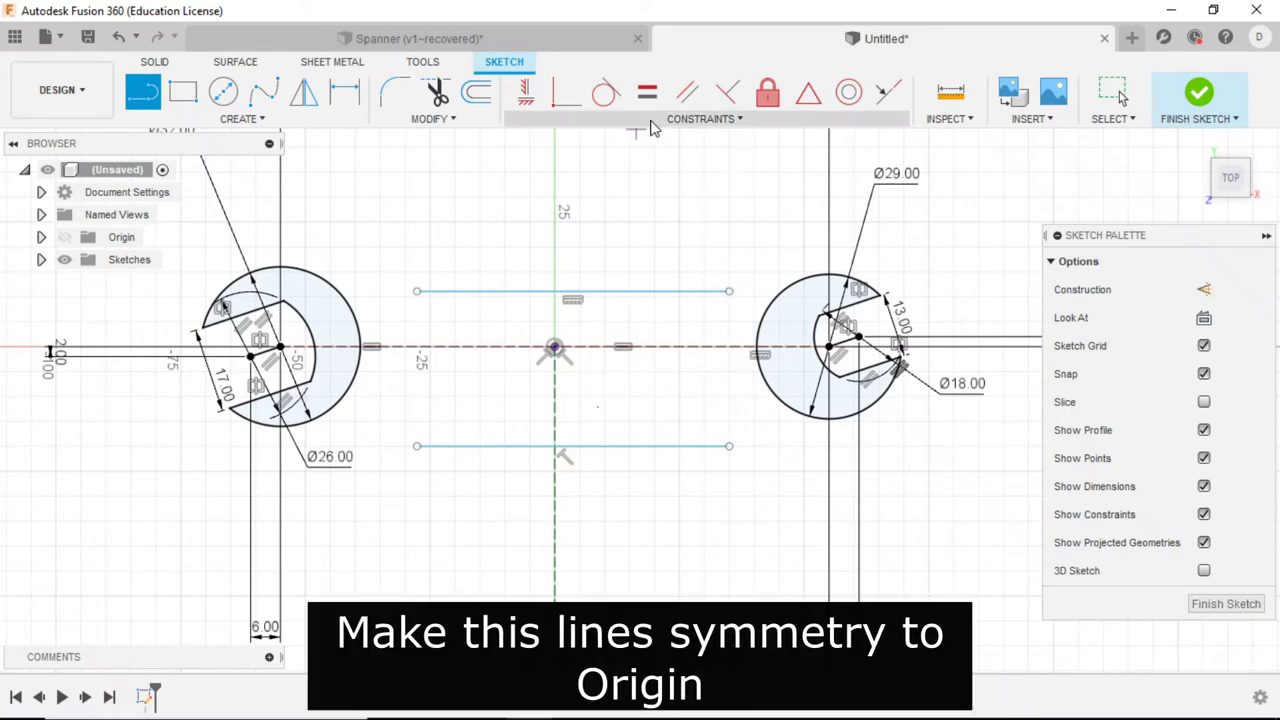
Step: Make the two handle lines symmetric about the horizontal axis
click(703, 120)
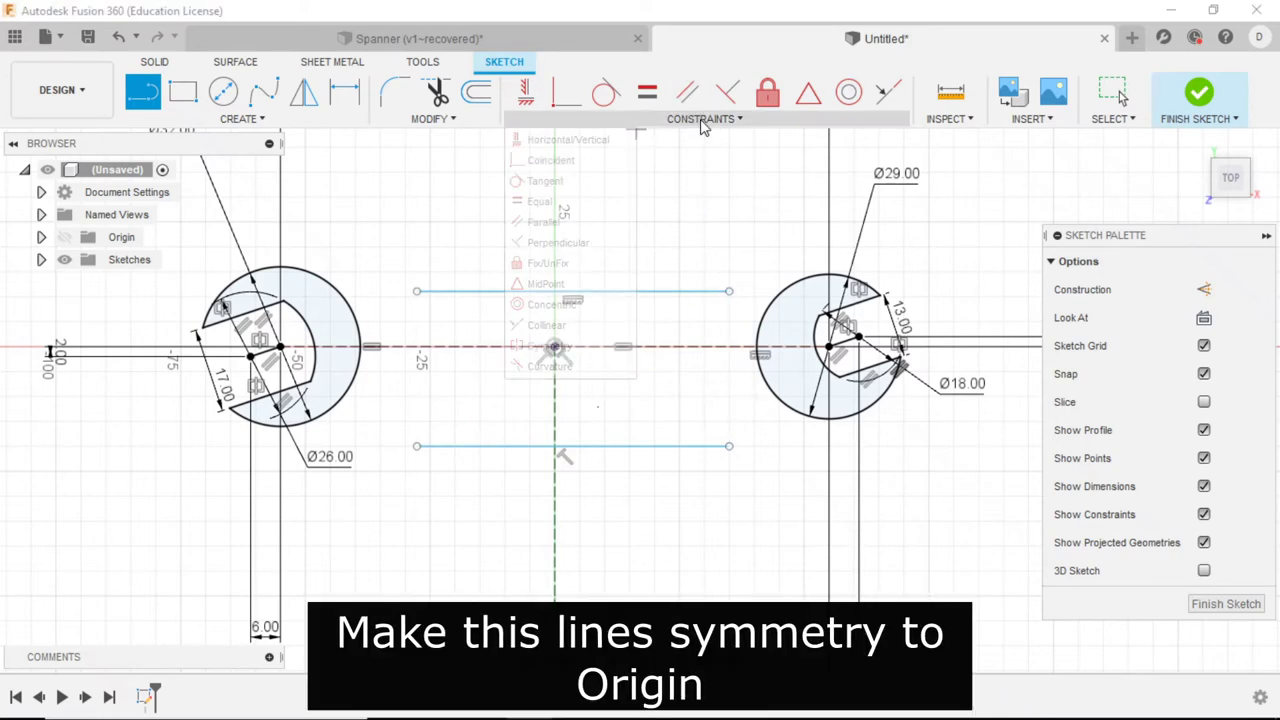
click(572, 346)
click(648, 447)
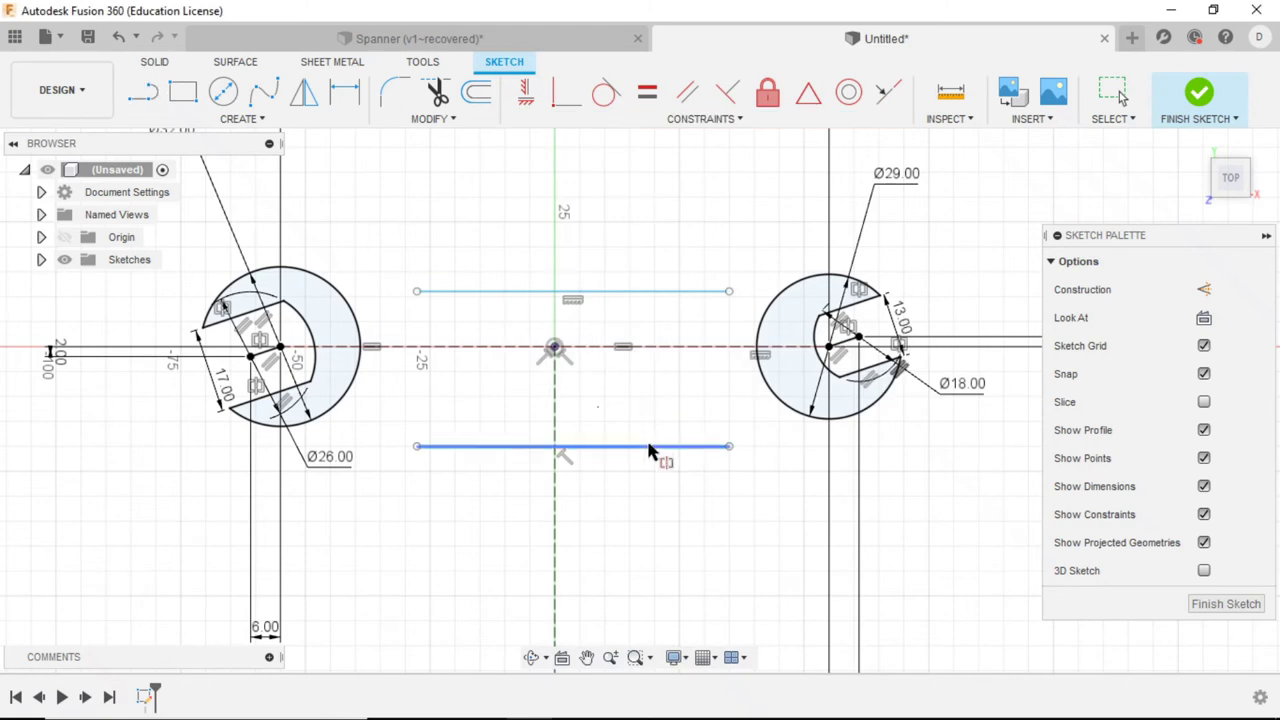
click(648, 292)
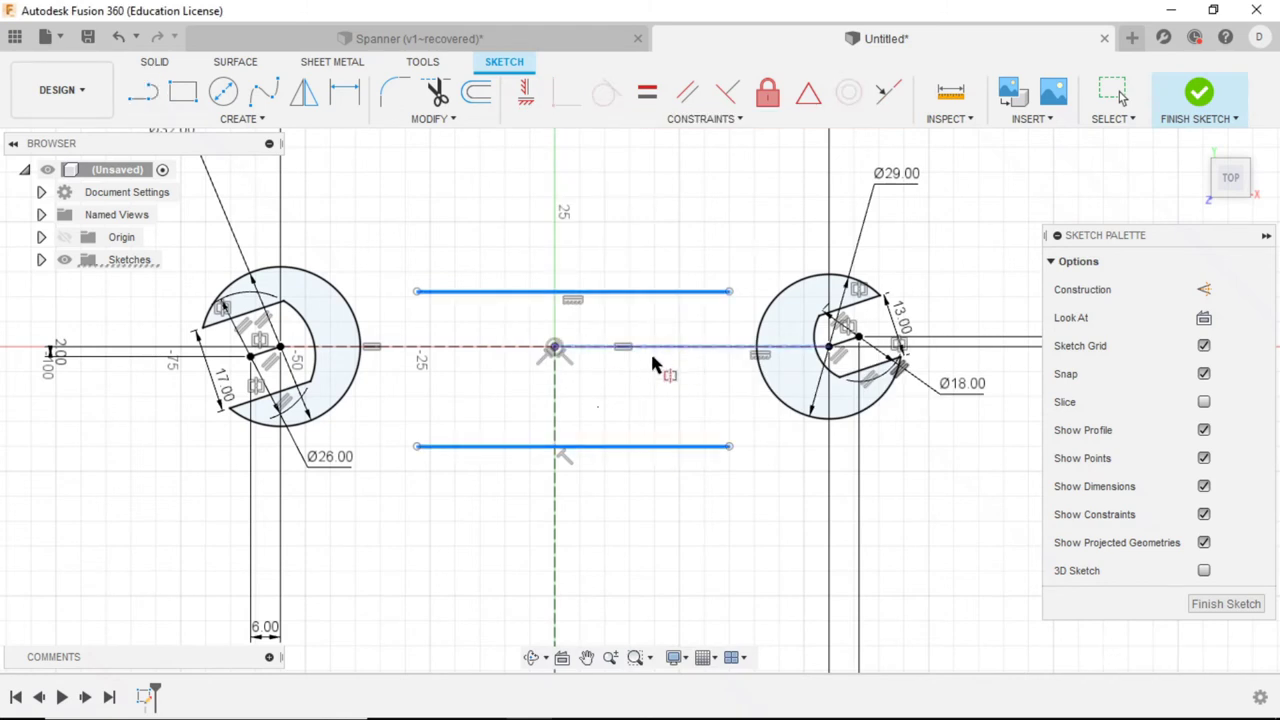
click(615, 347)
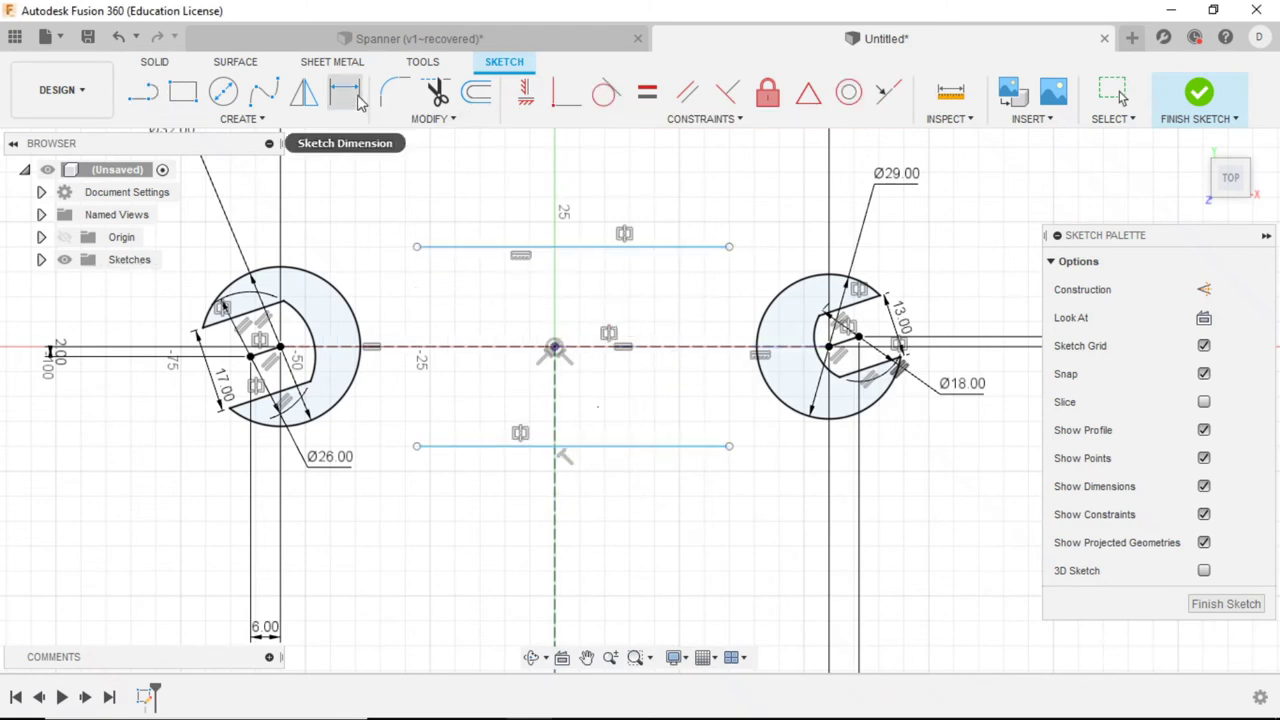
Step: Dimension the handle lines 11 mm apart, checking the reference drawing first
key(alt+Tab)
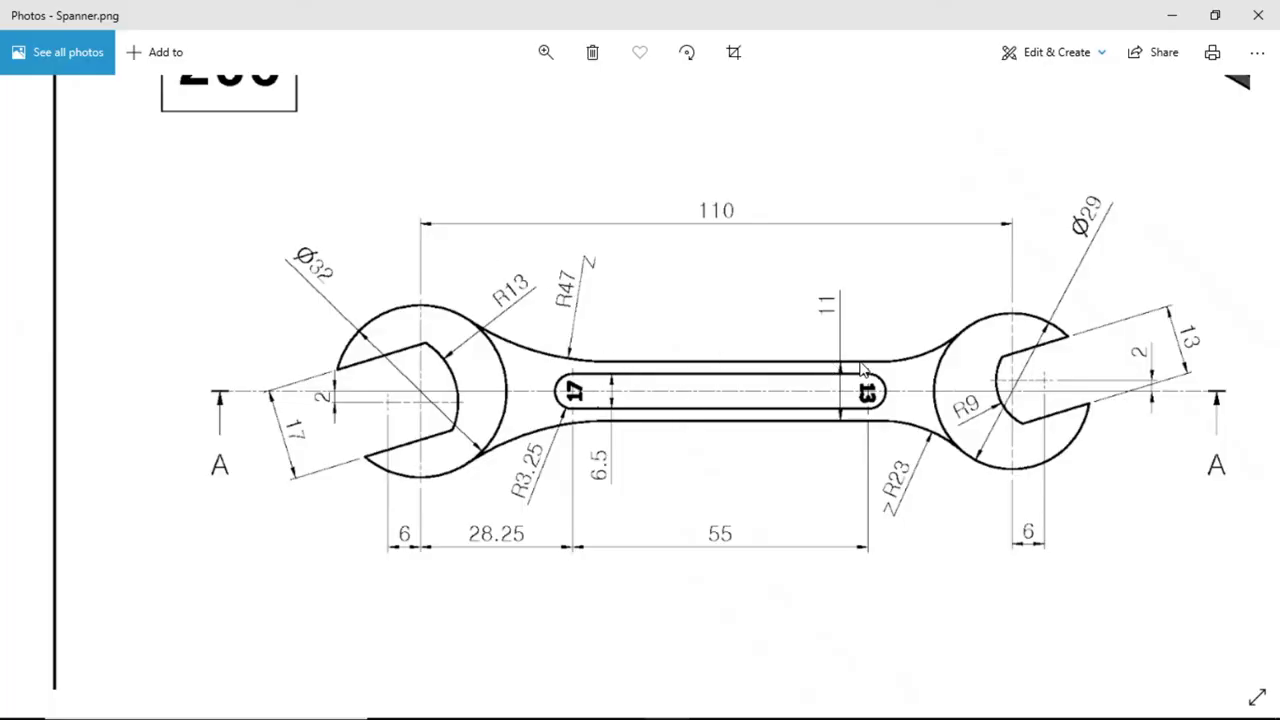
key(alt+Tab)
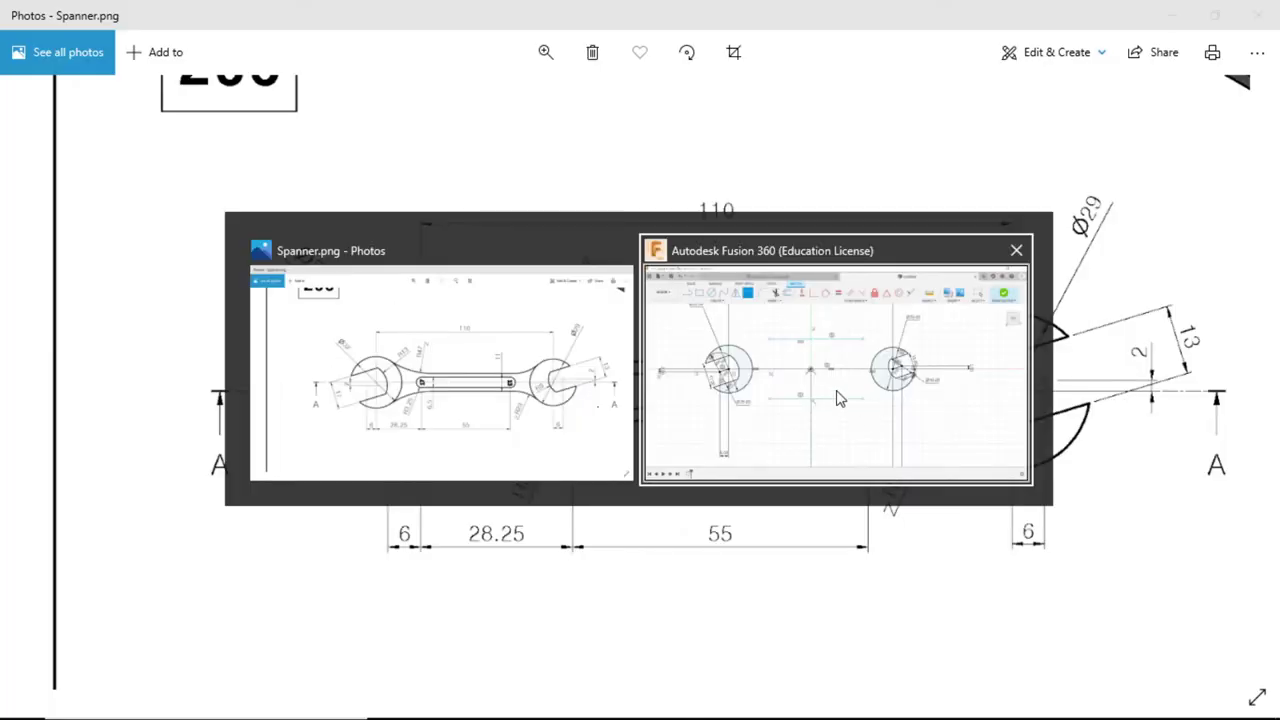
click(664, 248)
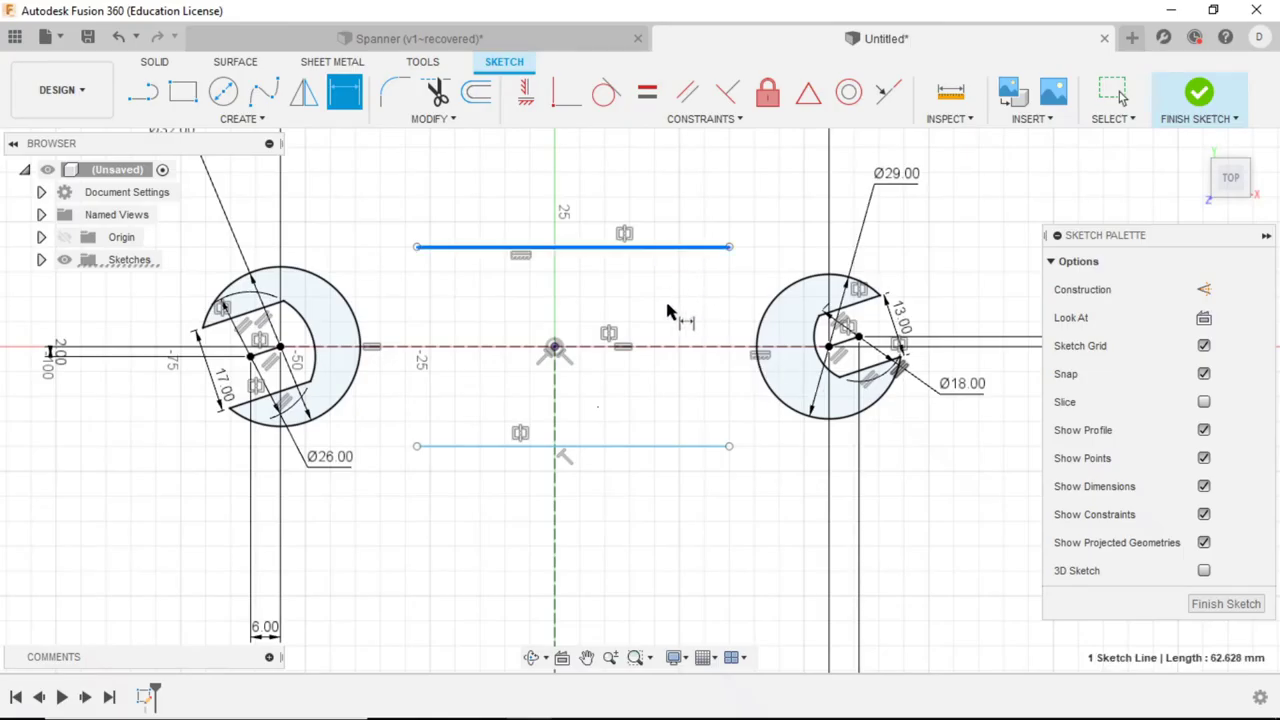
click(688, 449)
click(437, 532)
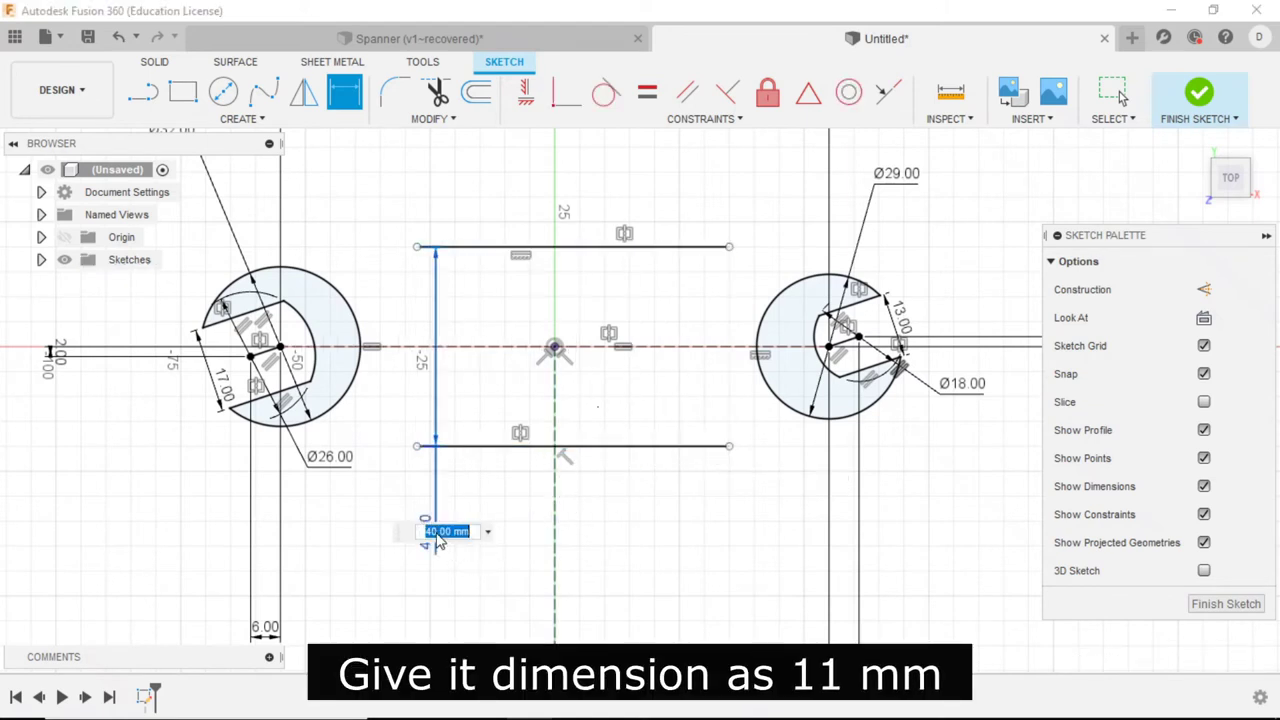
text(11)
key(Return)
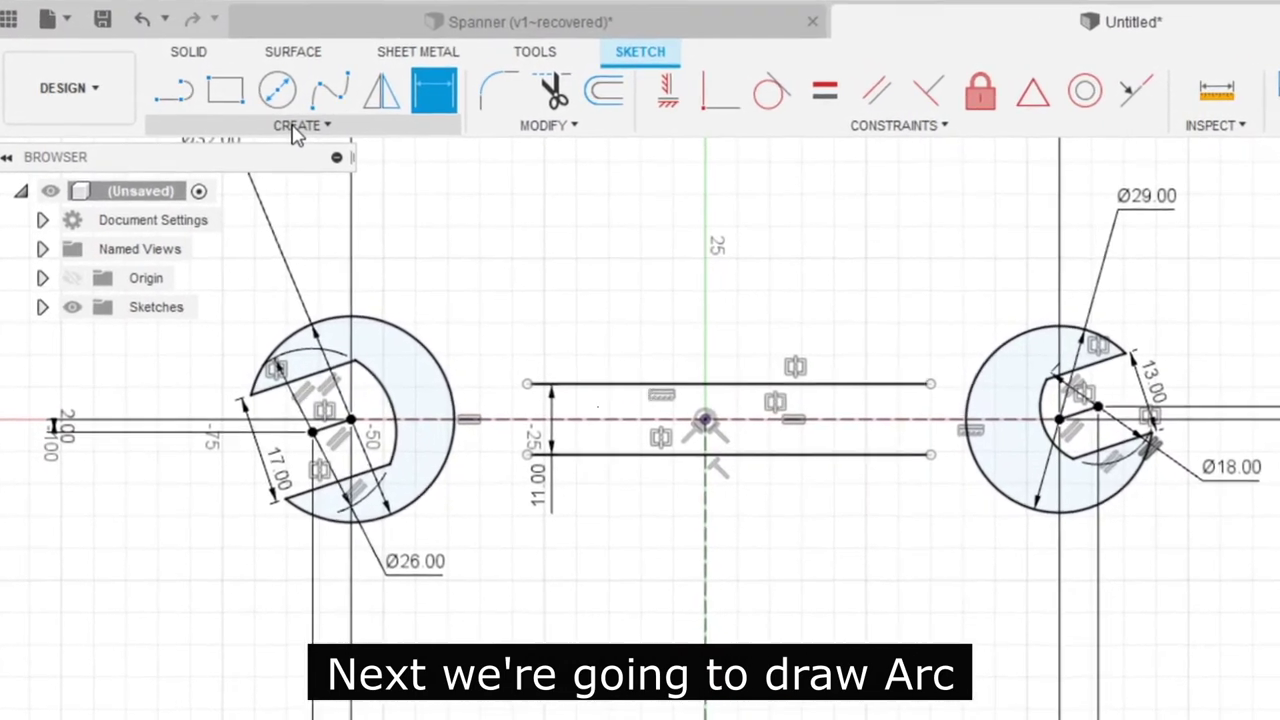
click(297, 128)
mouse_move(214, 257)
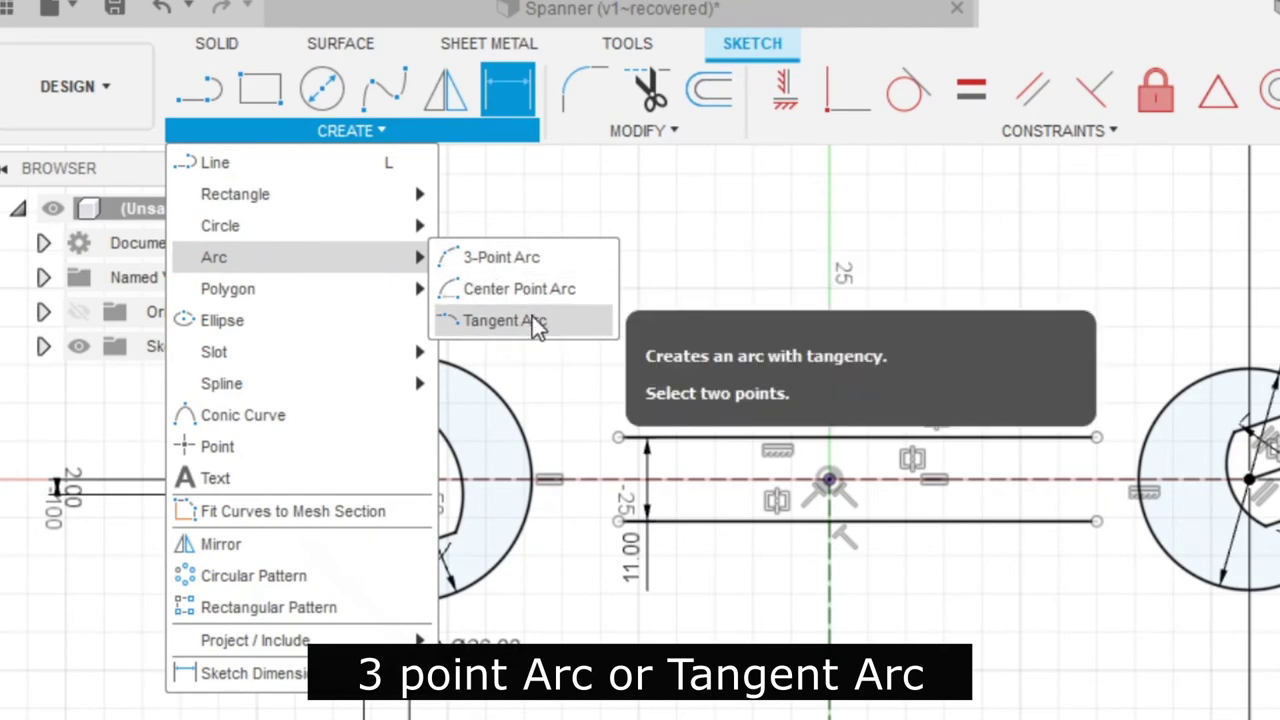
Step: Draw three-point arcs joining the left ends of both handle lines to the left circle
click(510, 260)
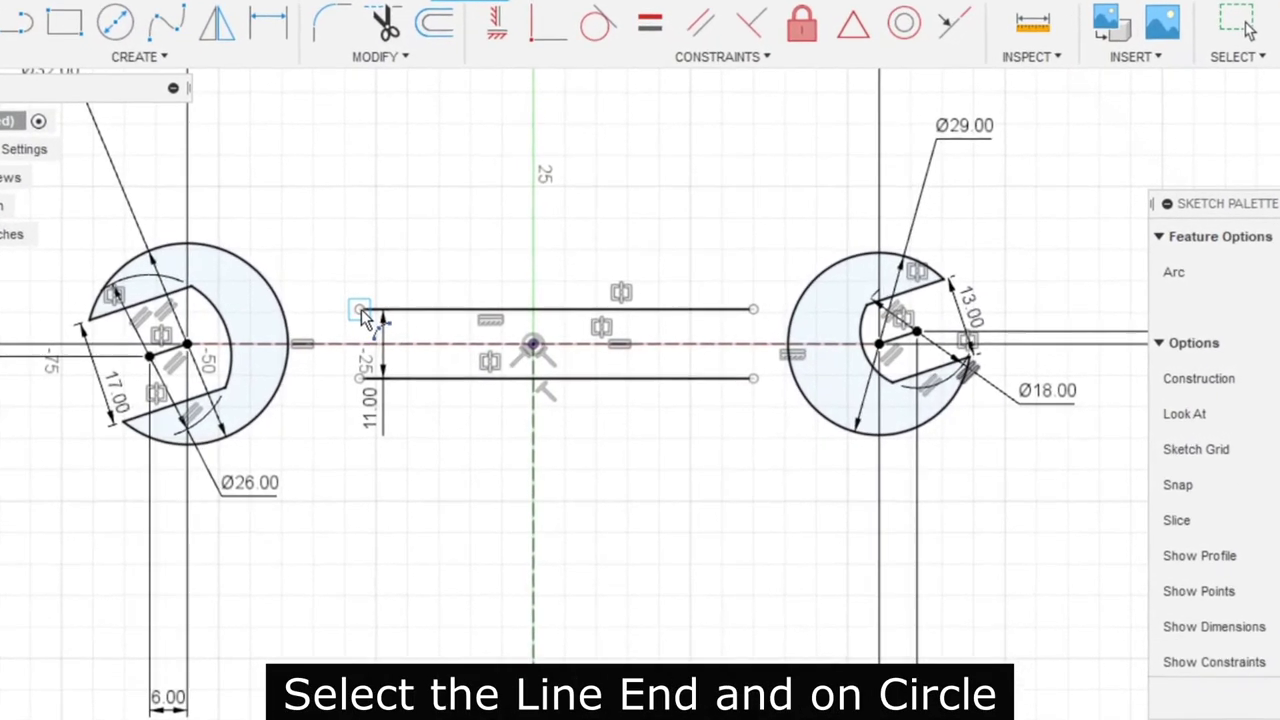
click(398, 316)
click(204, 245)
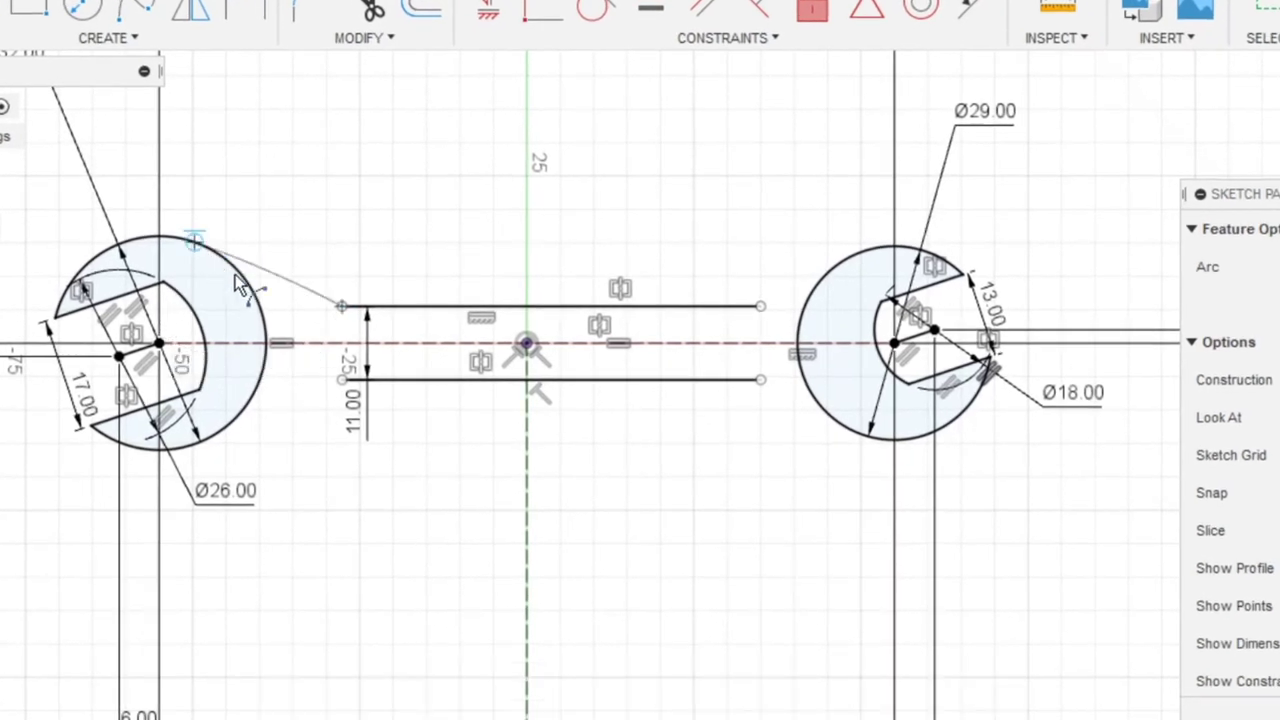
click(341, 379)
click(229, 423)
click(280, 383)
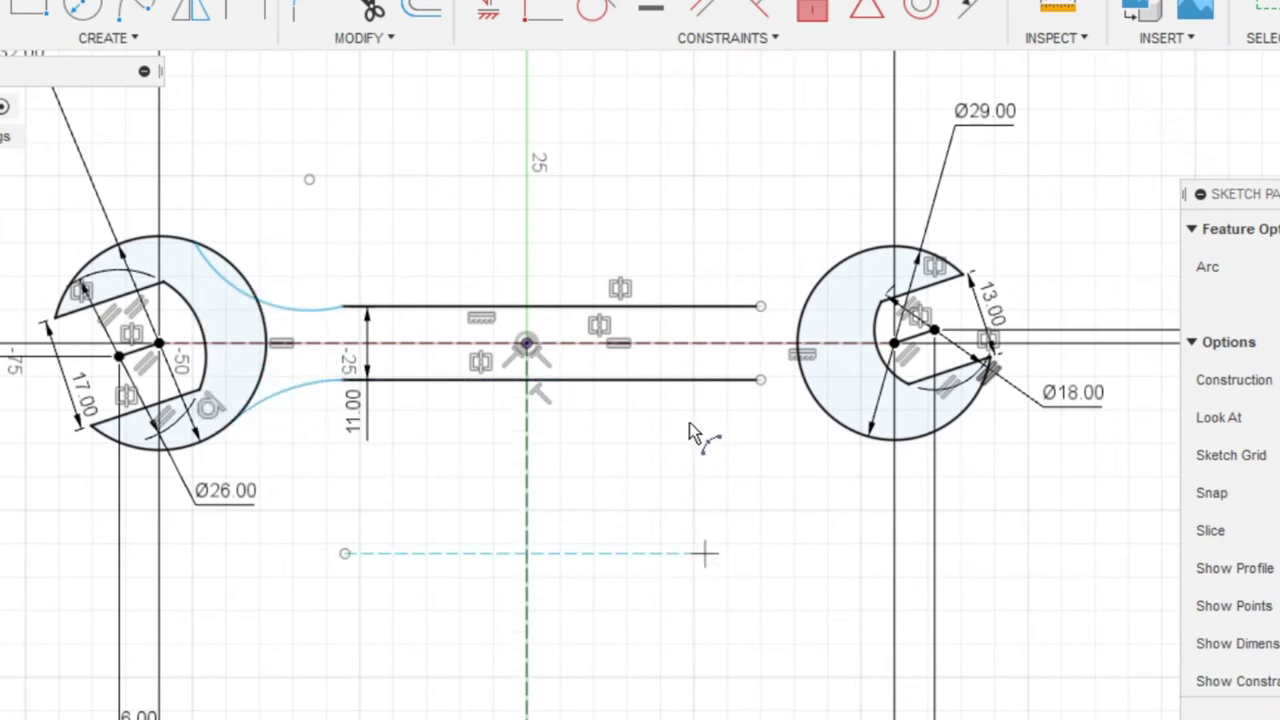
Step: Draw three-point arcs joining the right ends of both handle lines to the right circle
click(760, 380)
click(868, 432)
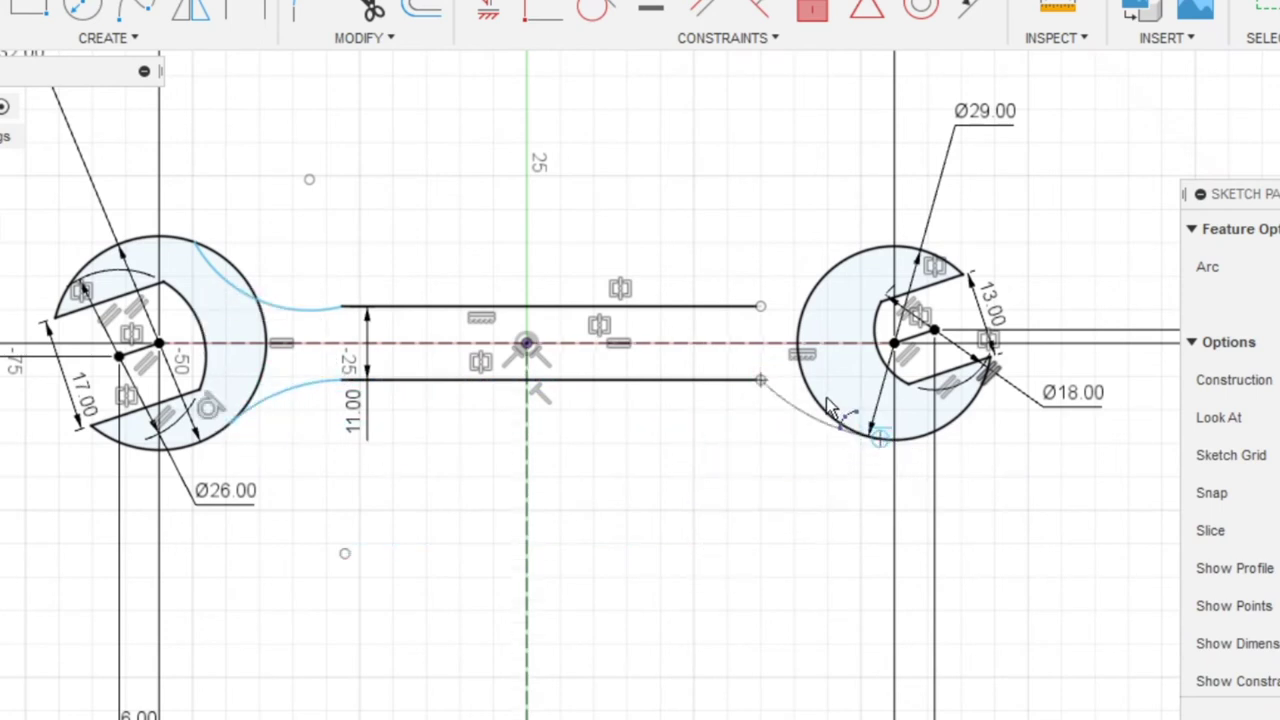
click(838, 378)
click(760, 307)
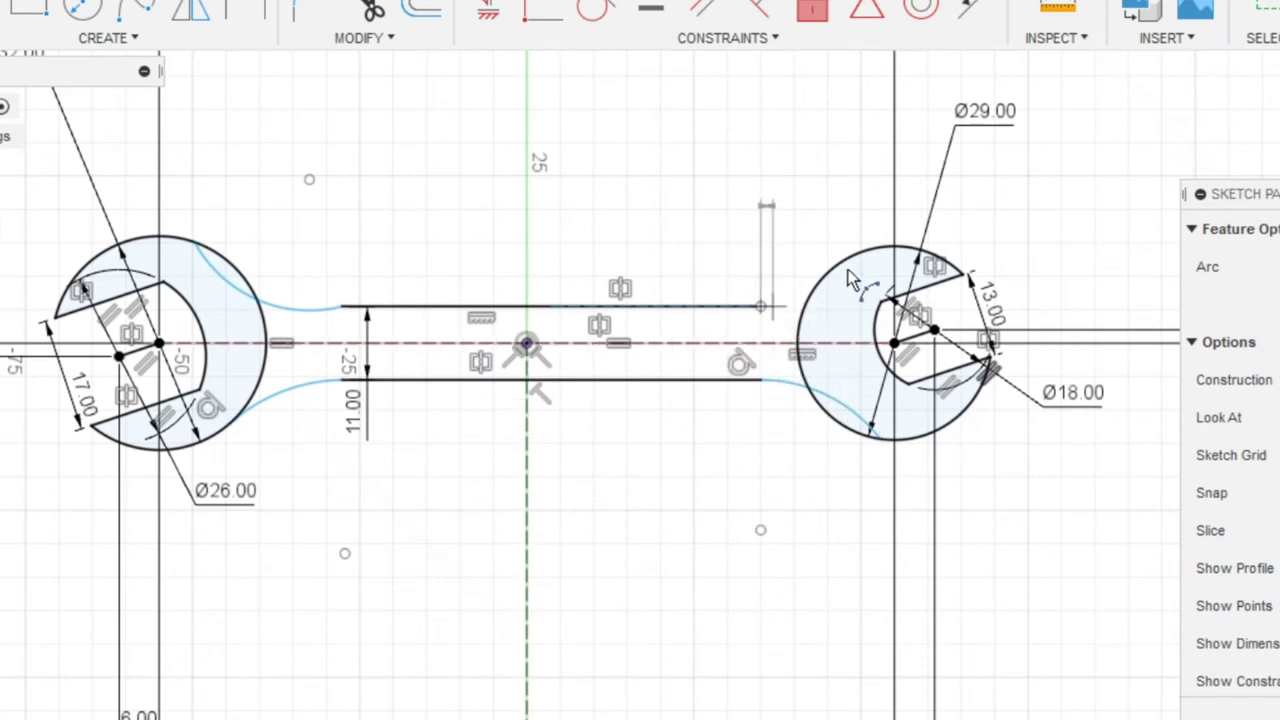
click(850, 256)
click(838, 308)
scroll(693, 385, up, 1)
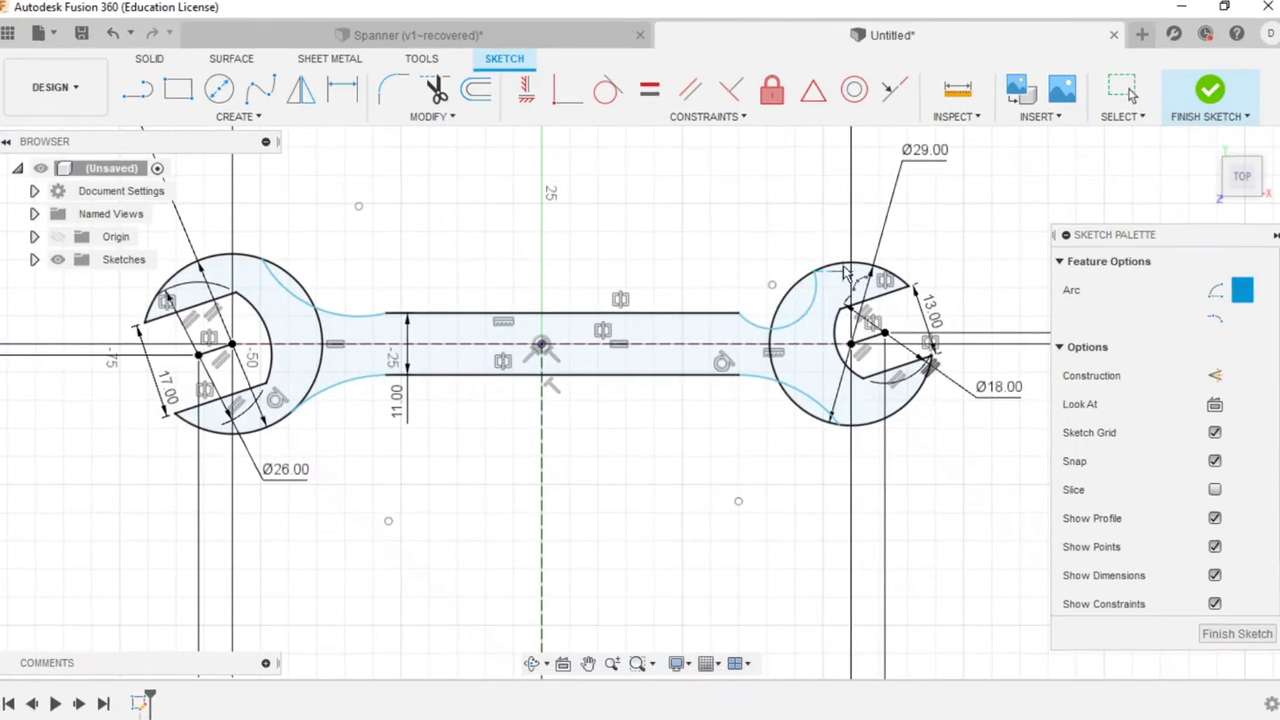
Step: Make the two right arcs tangent to the upper handle line and the right circle
click(613, 79)
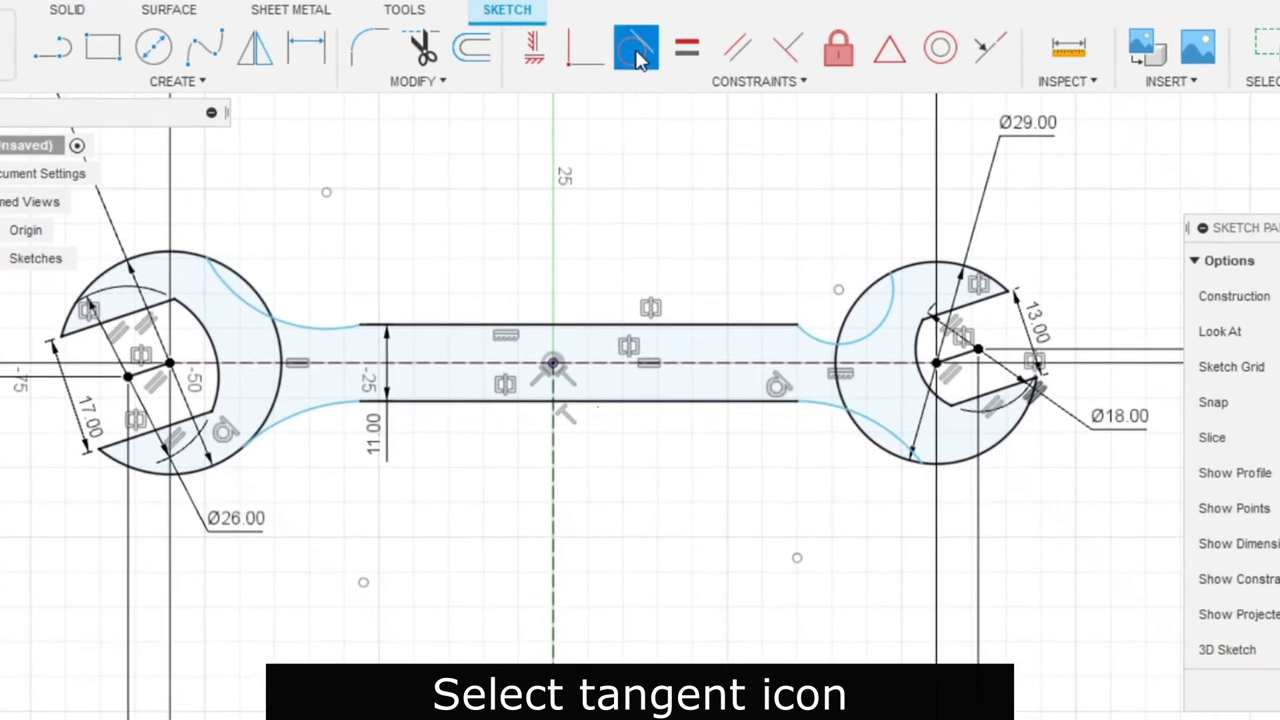
click(891, 295)
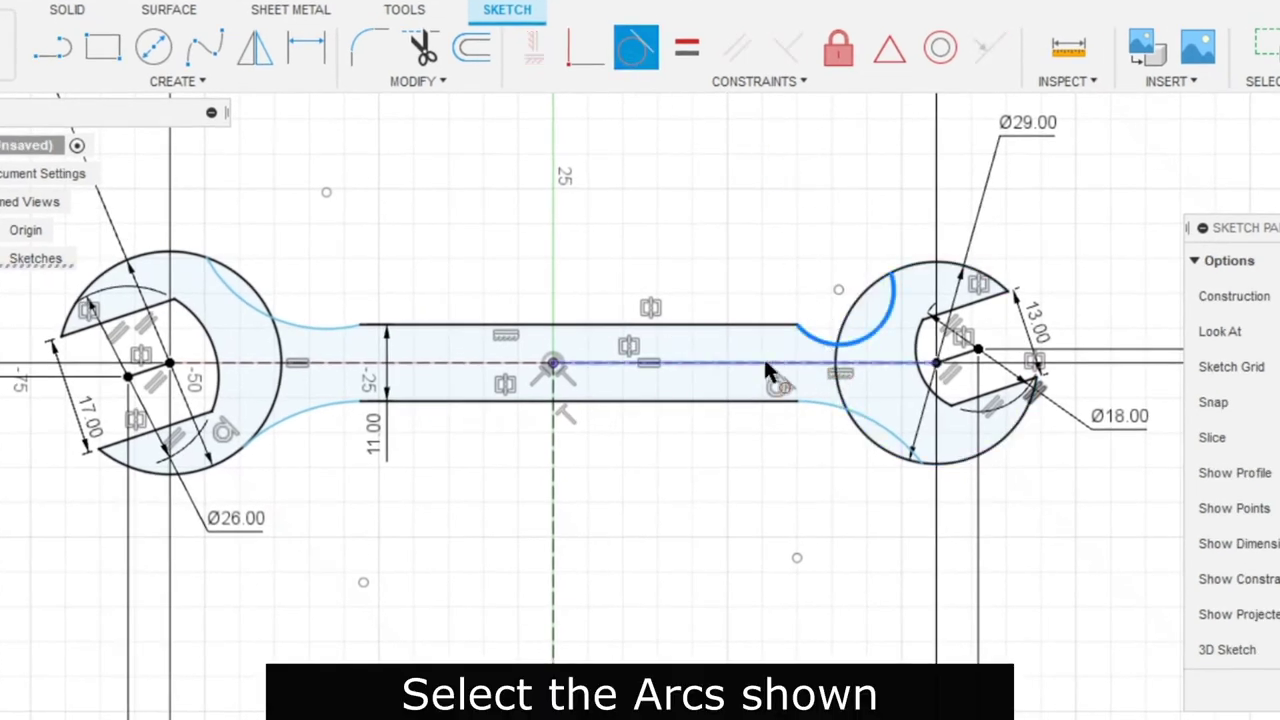
click(745, 326)
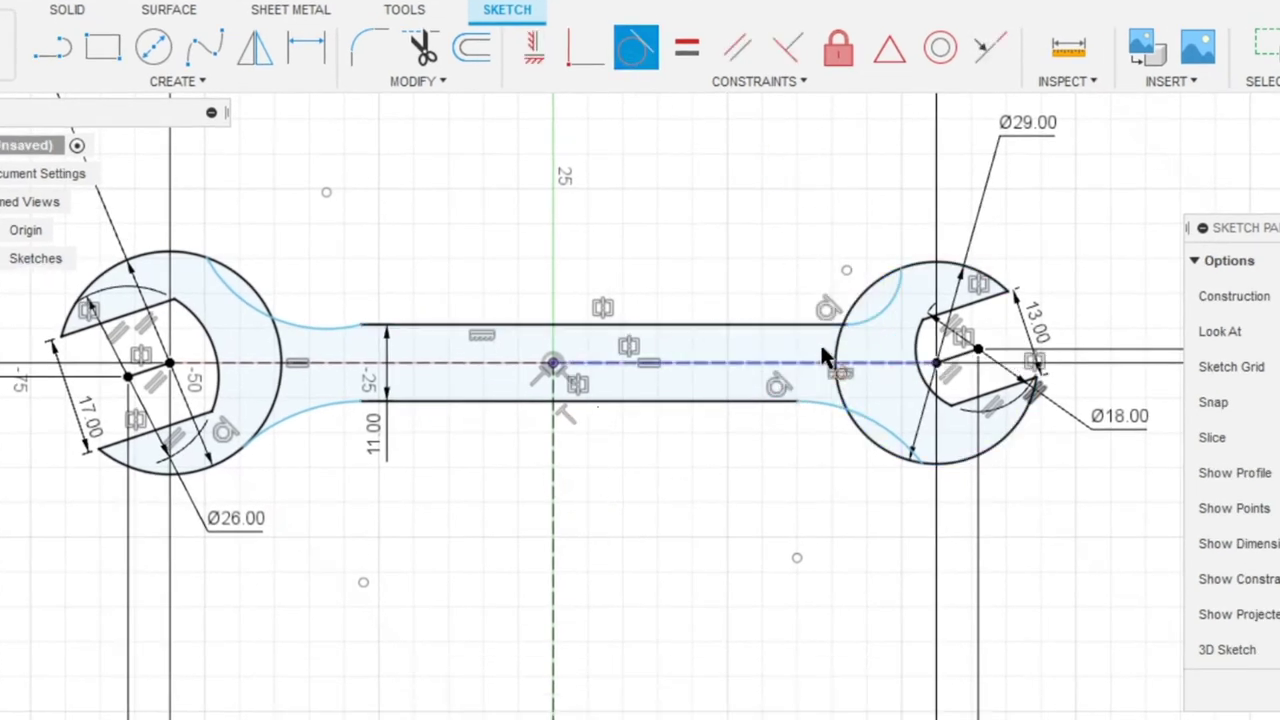
click(919, 257)
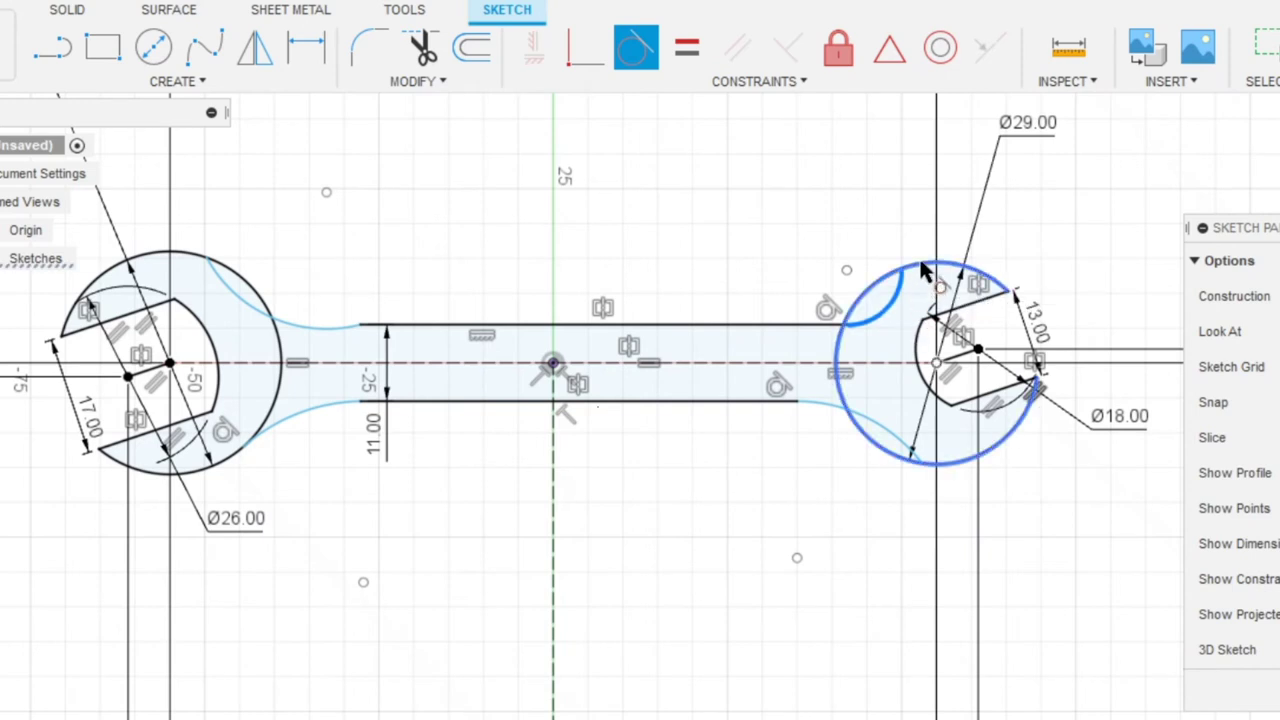
click(893, 440)
click(954, 459)
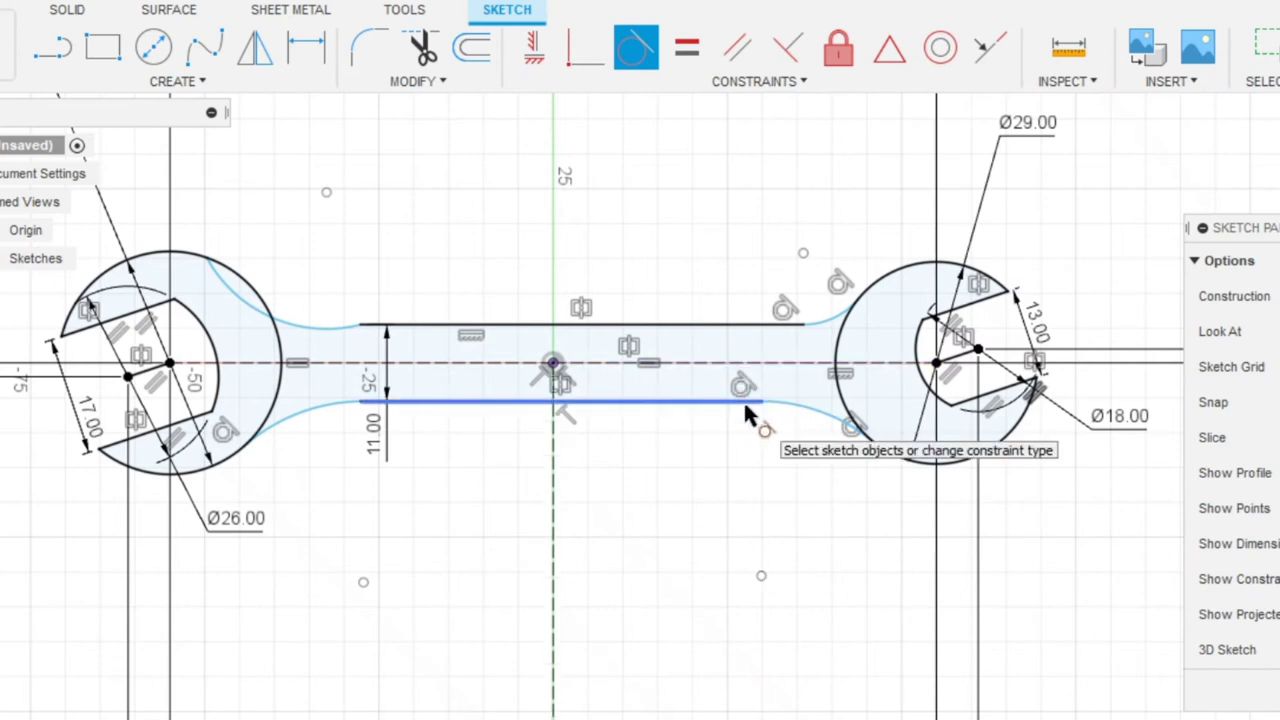
Step: Make the two left arcs tangent to their handle lines and the left circle
click(325, 328)
click(420, 325)
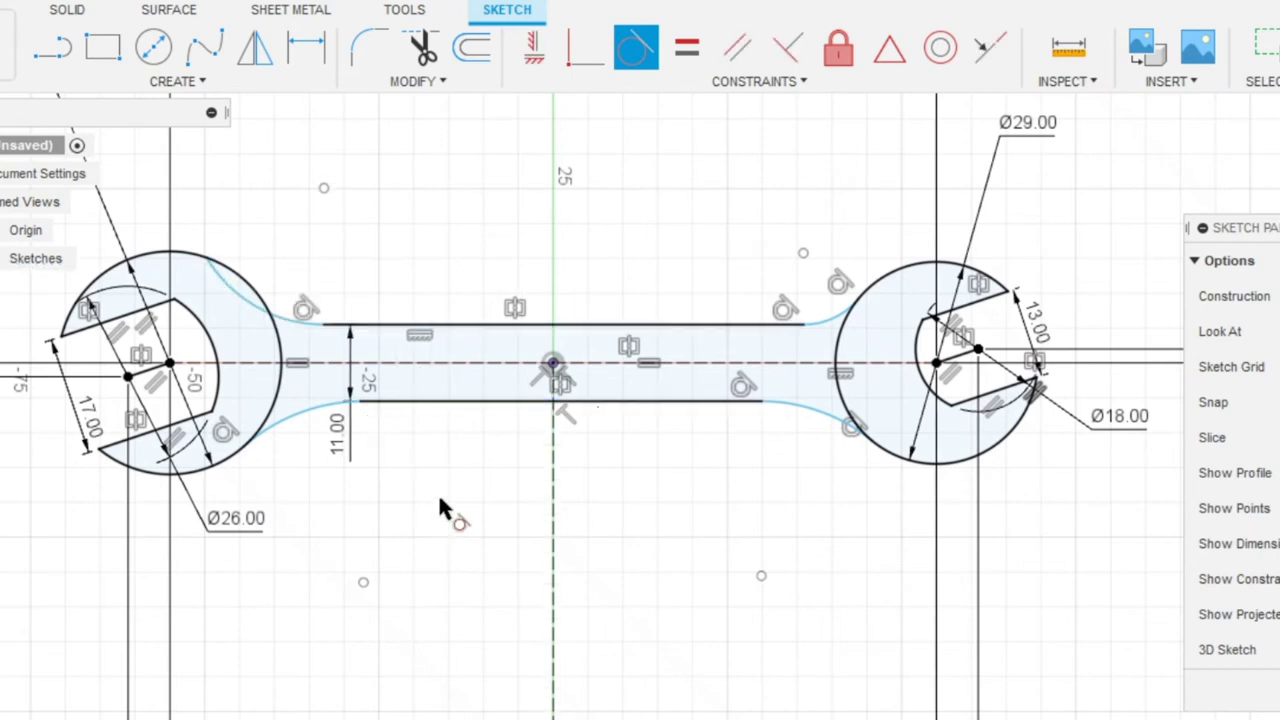
click(322, 415)
click(390, 400)
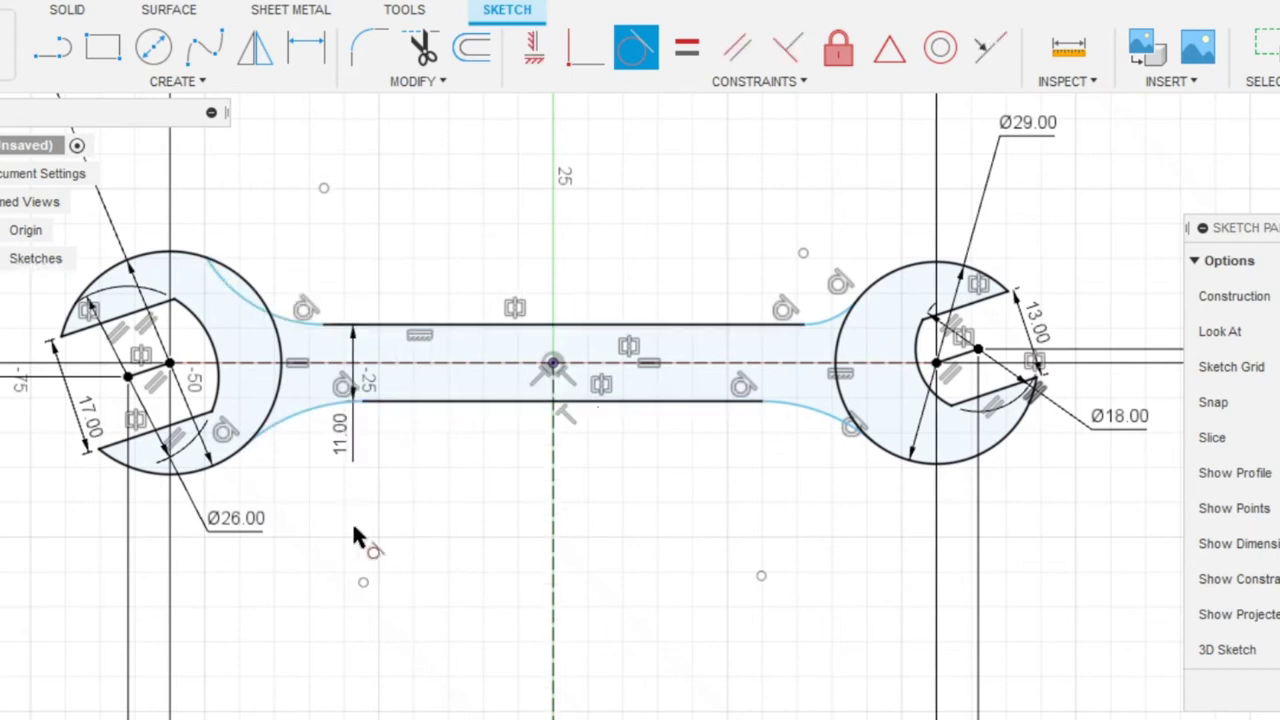
click(250, 290)
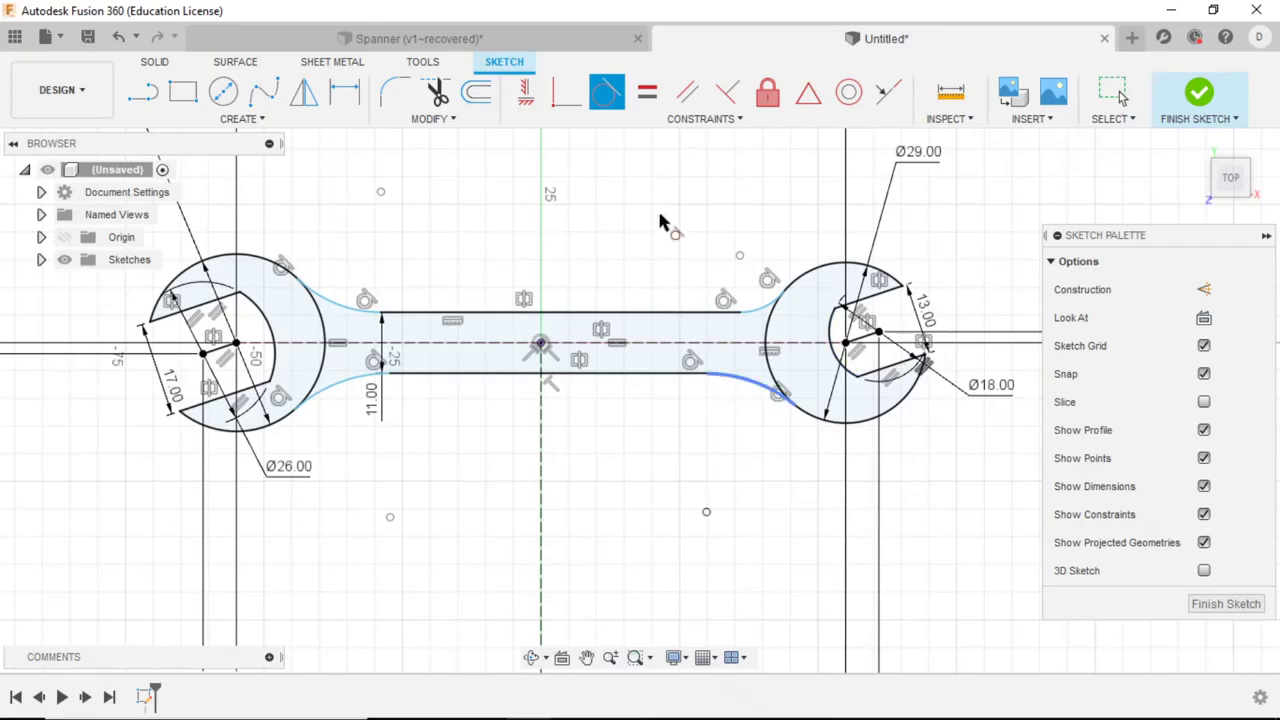
Step: Dimension the lower-left fillet arc R47 and the lower-right fillet arc R23
click(345, 103)
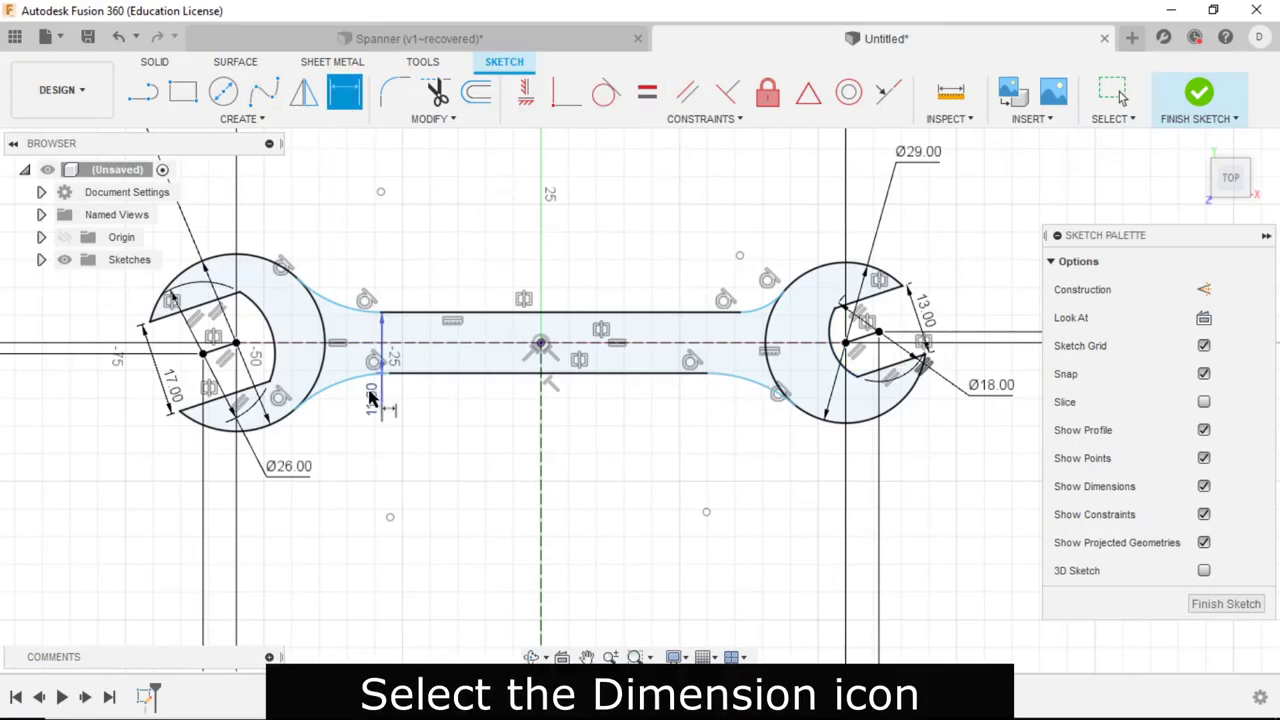
click(352, 388)
click(362, 480)
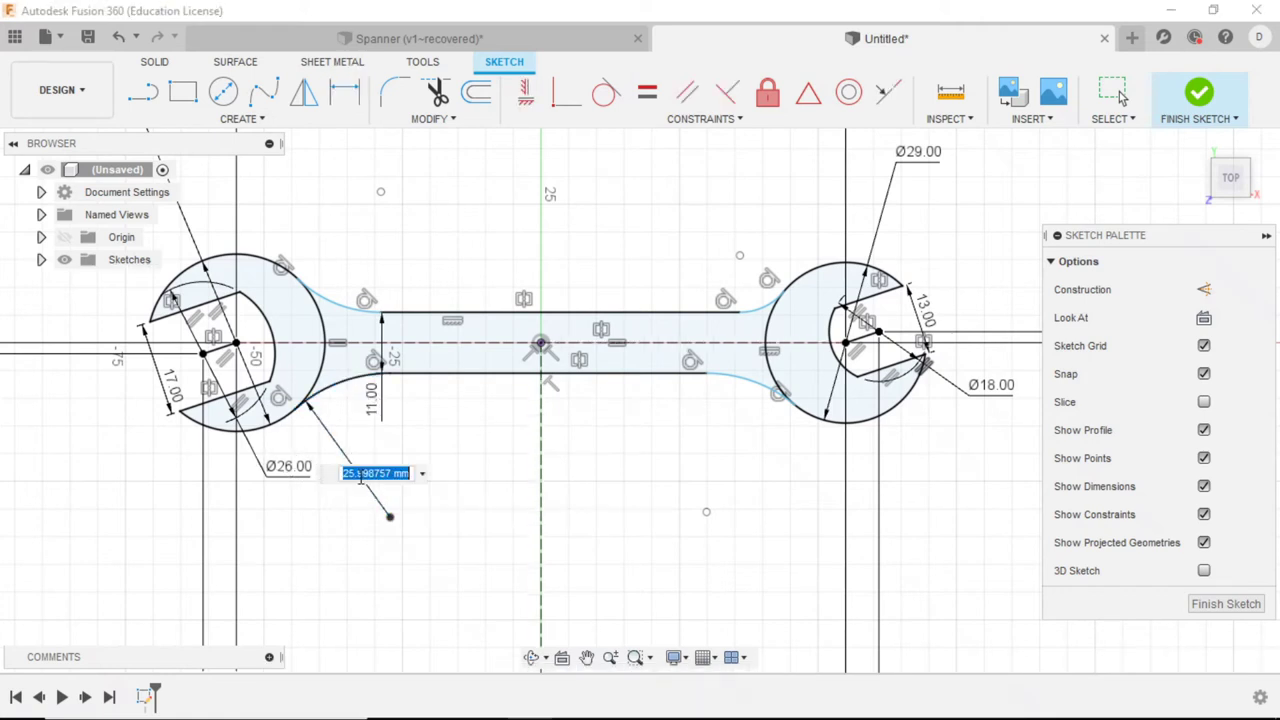
text(47)
key(Return)
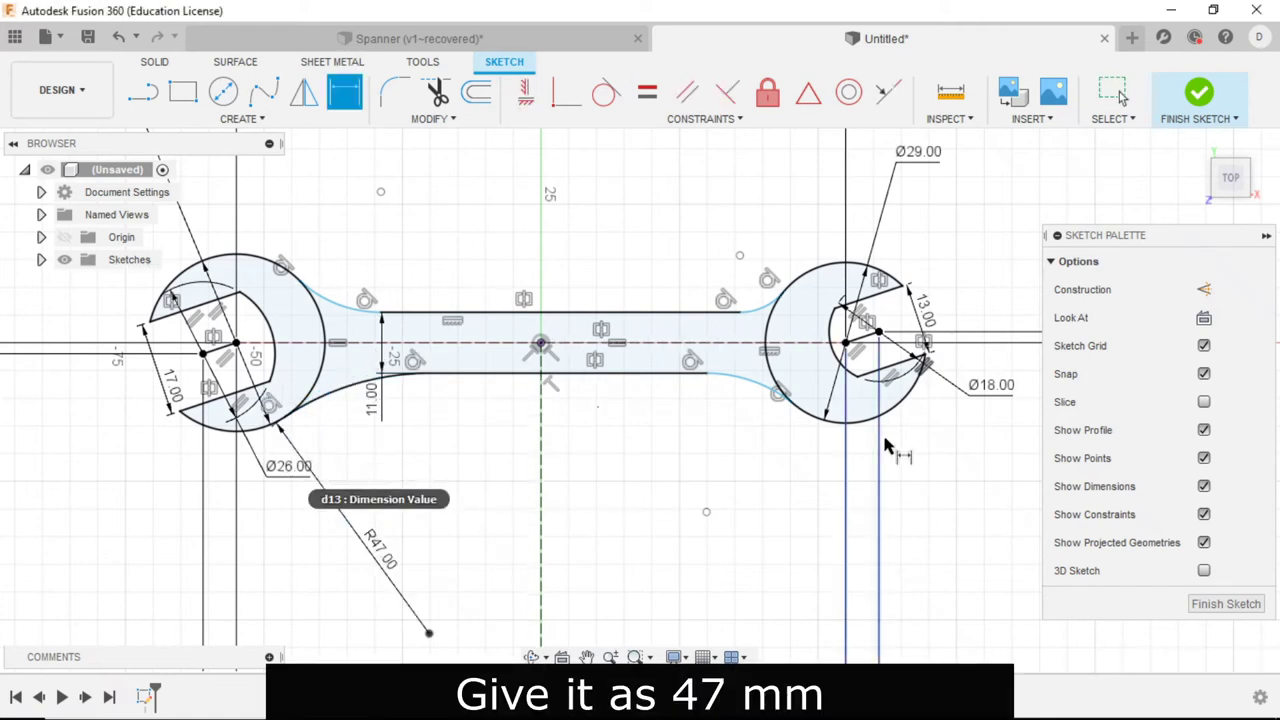
click(757, 387)
click(728, 462)
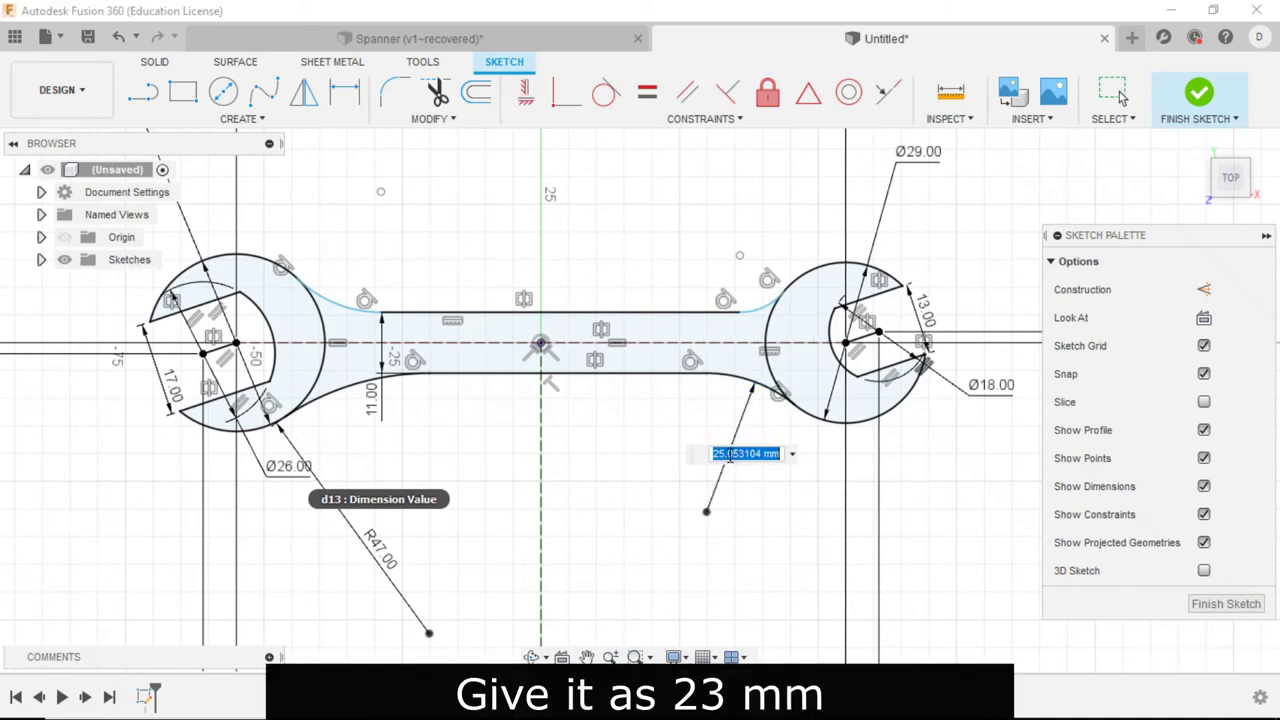
text(23)
key(Return)
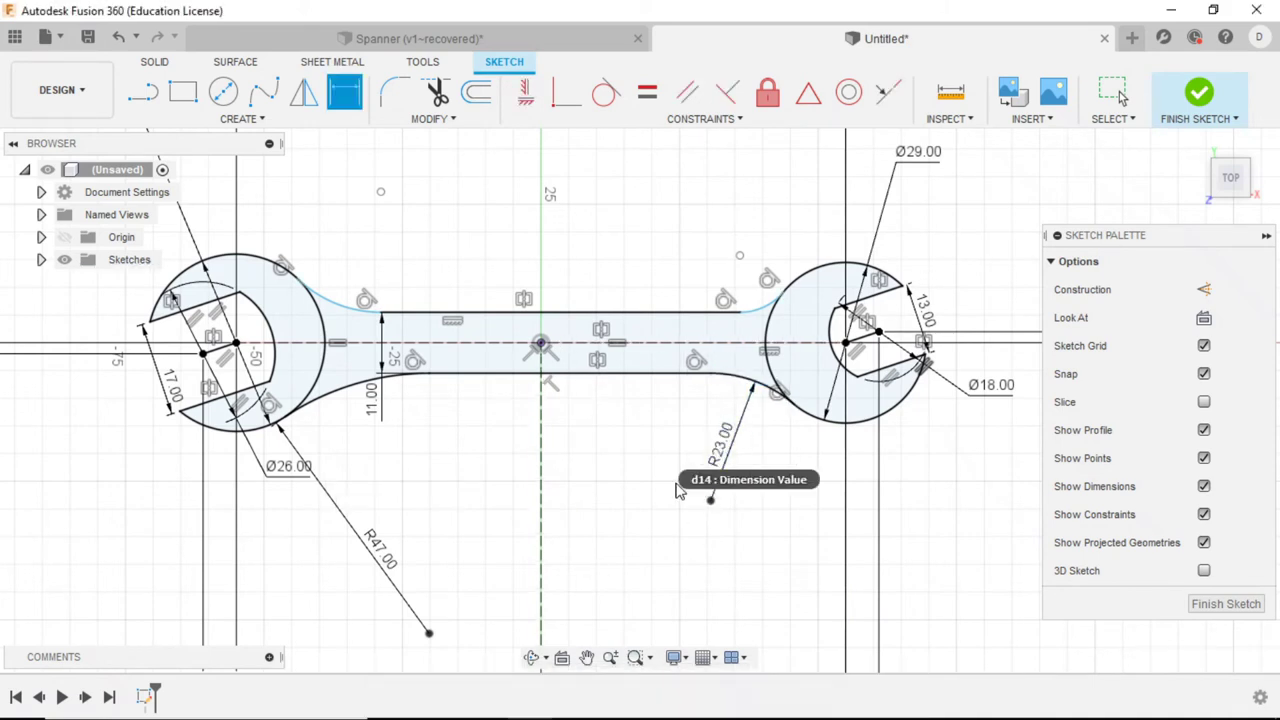
Step: Make the upper fillet arcs equal to the lower ones, then view the reference drawing
click(648, 95)
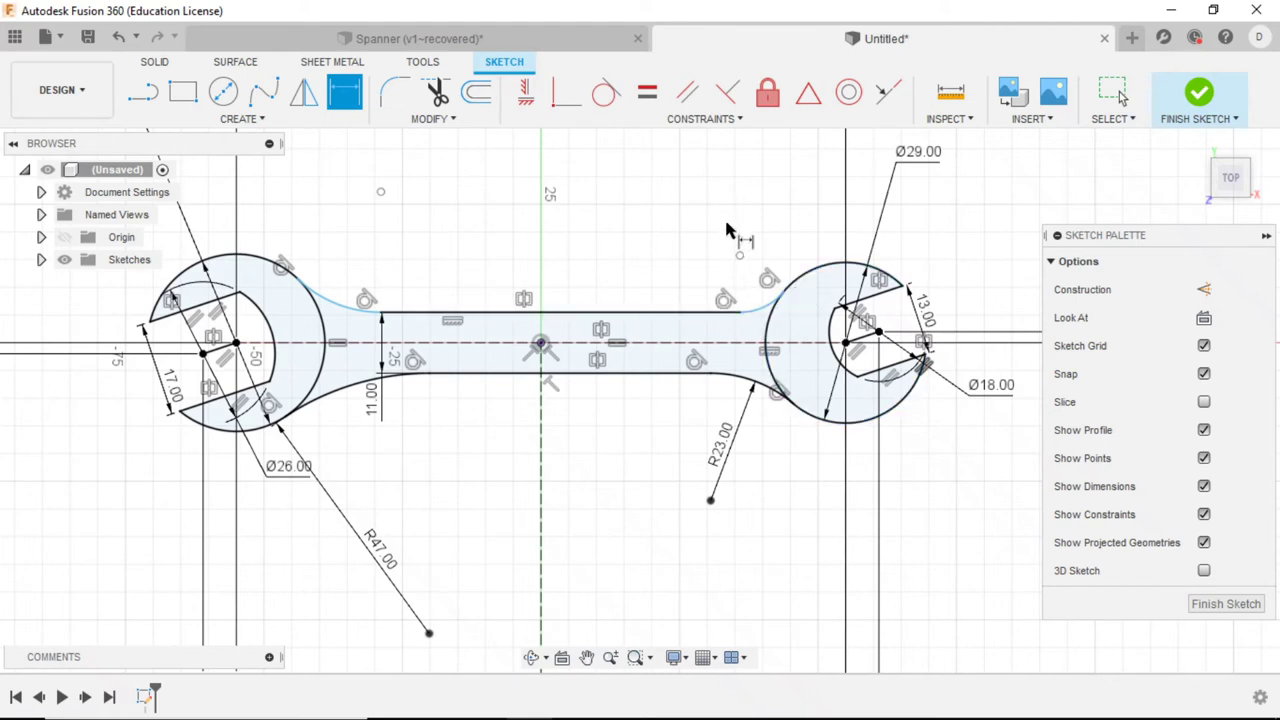
click(647, 94)
click(770, 389)
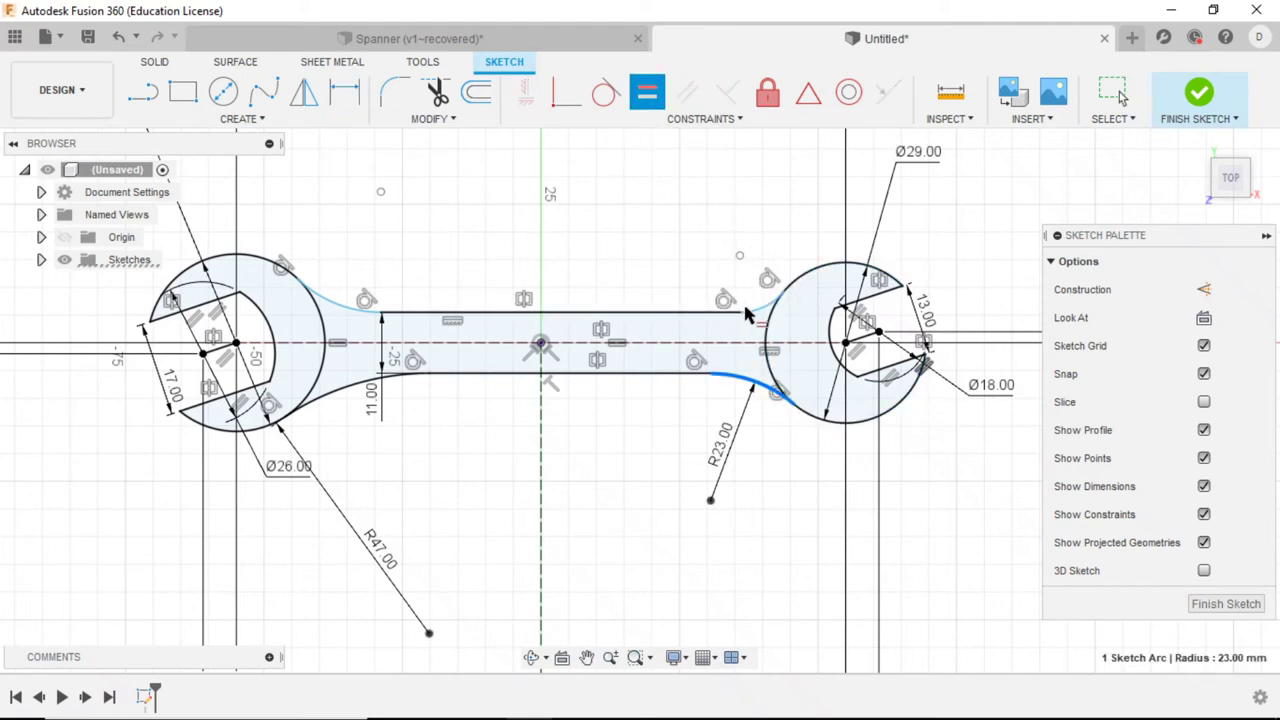
click(757, 315)
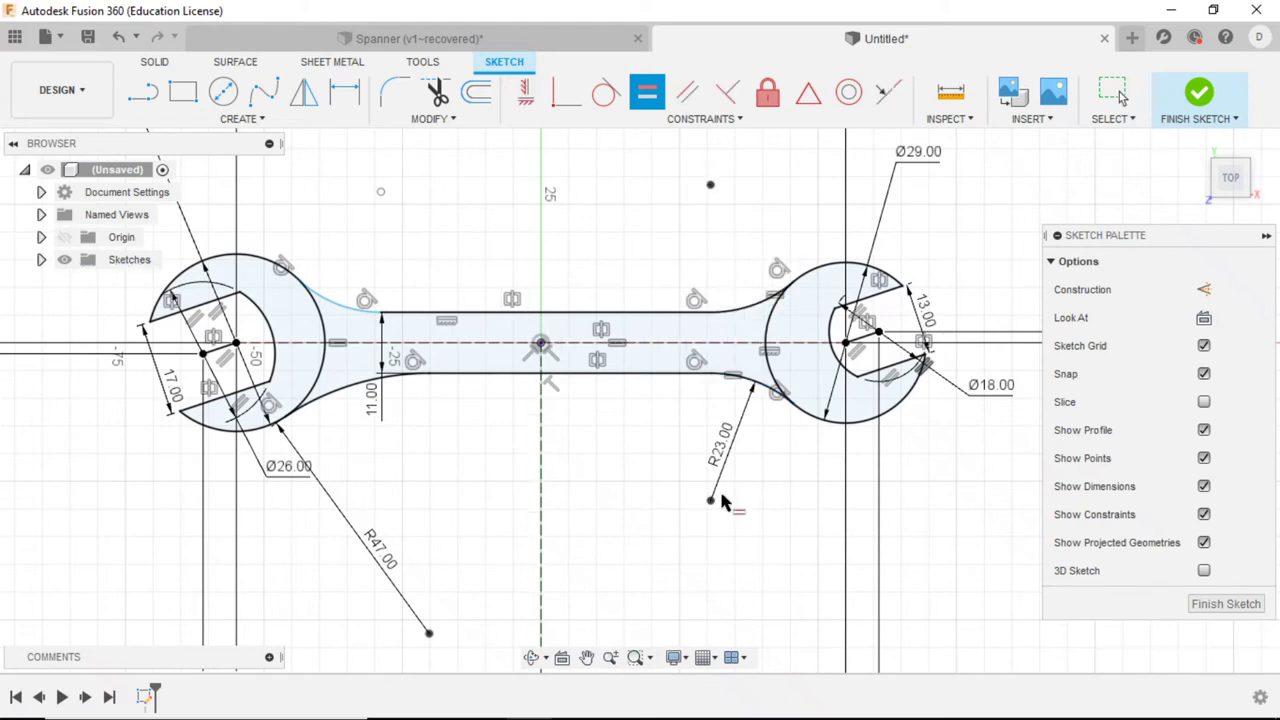
click(352, 396)
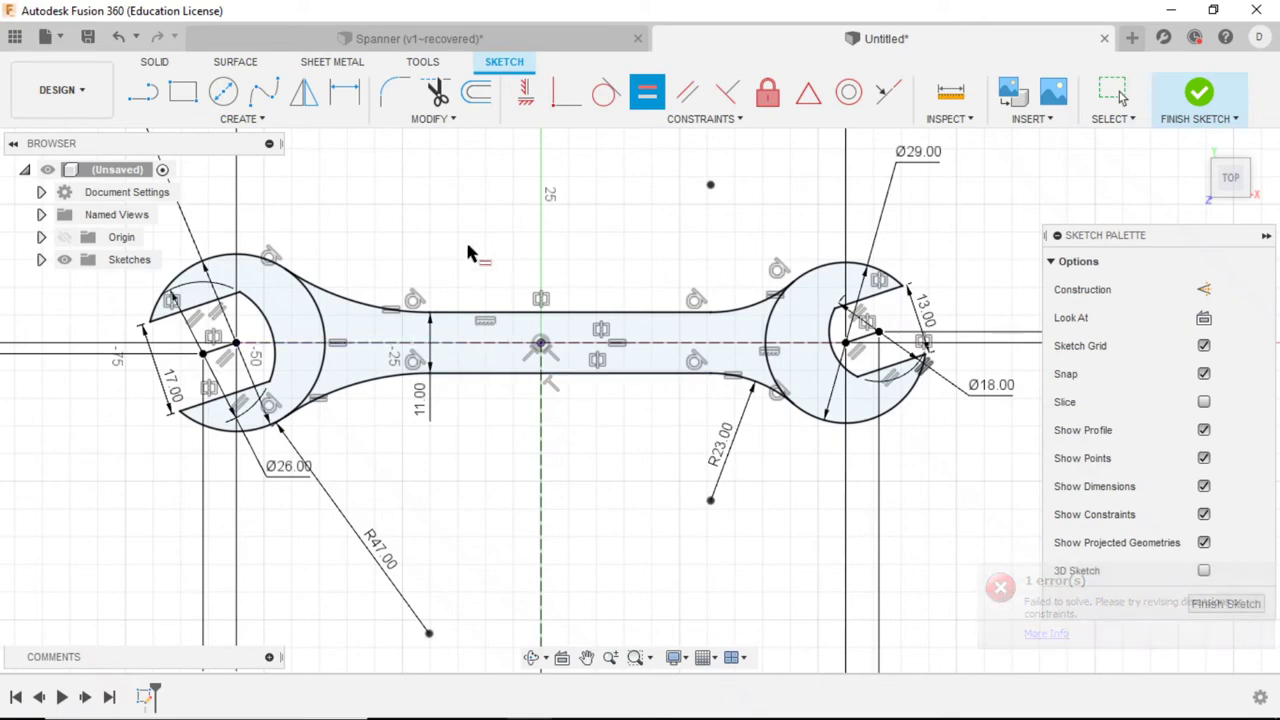
key(alt+Tab)
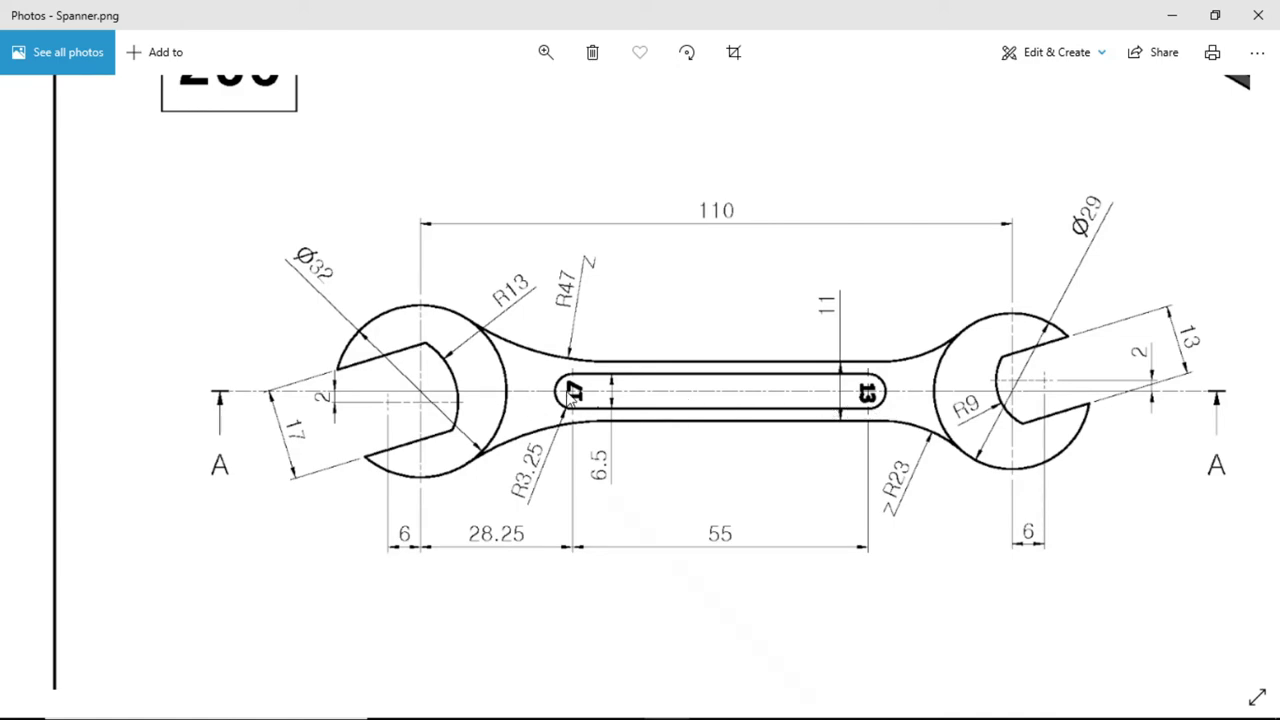
Step: Draw a center-point slot from the origin along the handle centre line and set its width
key(alt+Tab)
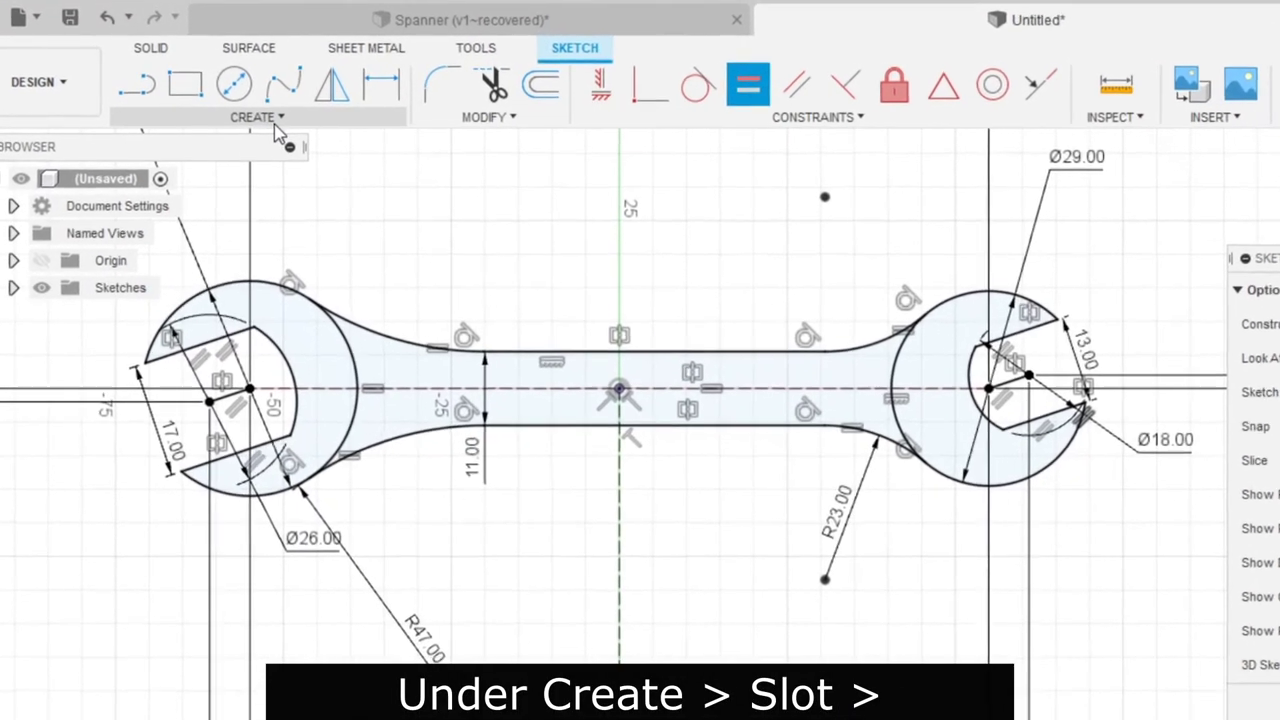
click(262, 118)
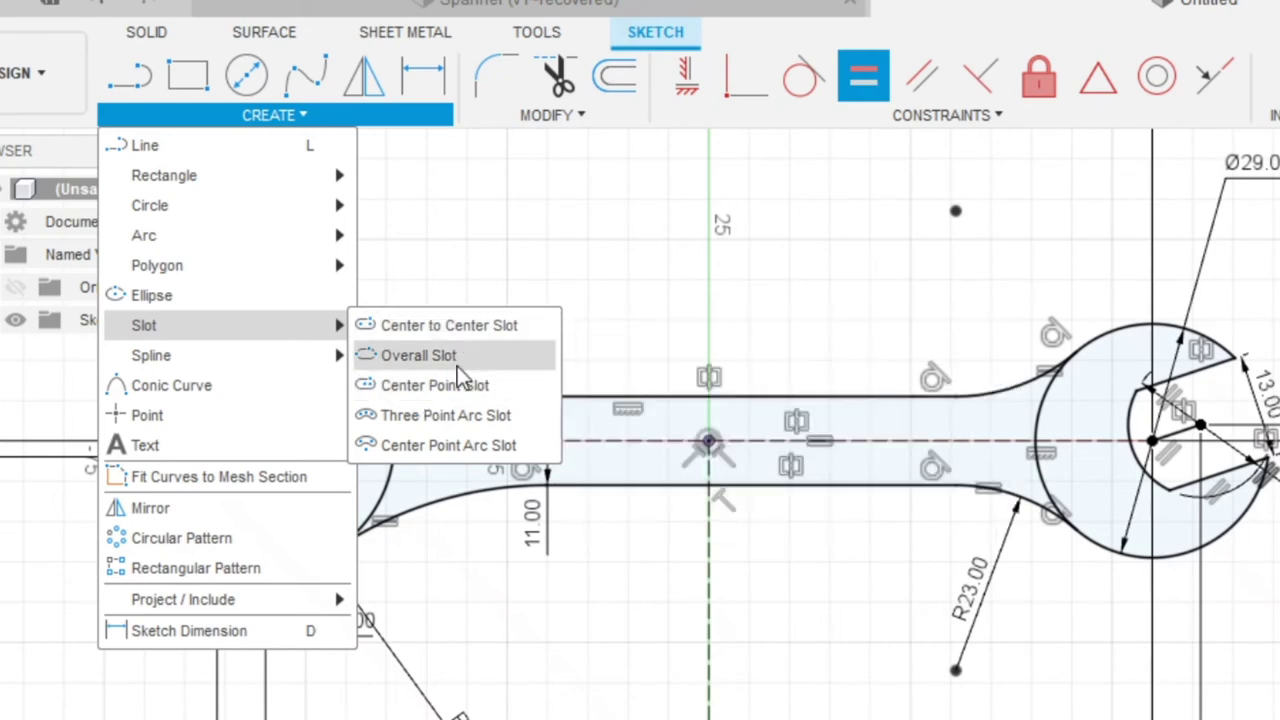
mouse_move(352, 304)
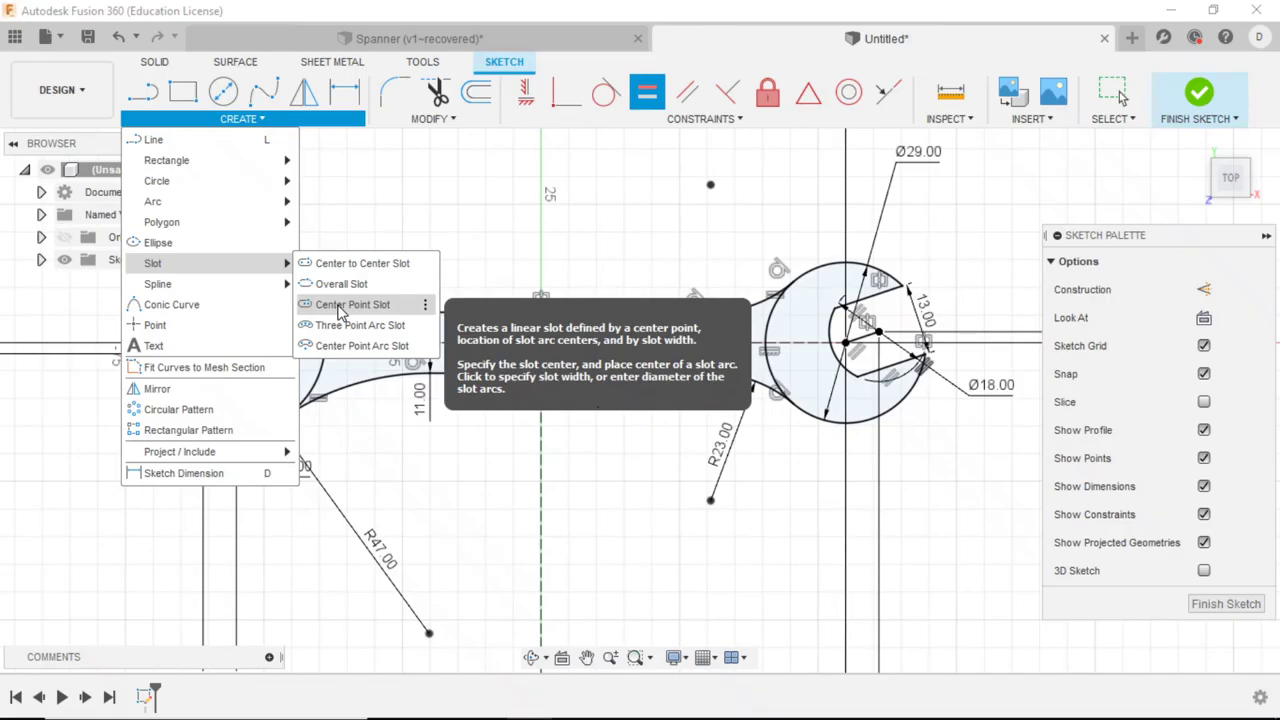
click(340, 312)
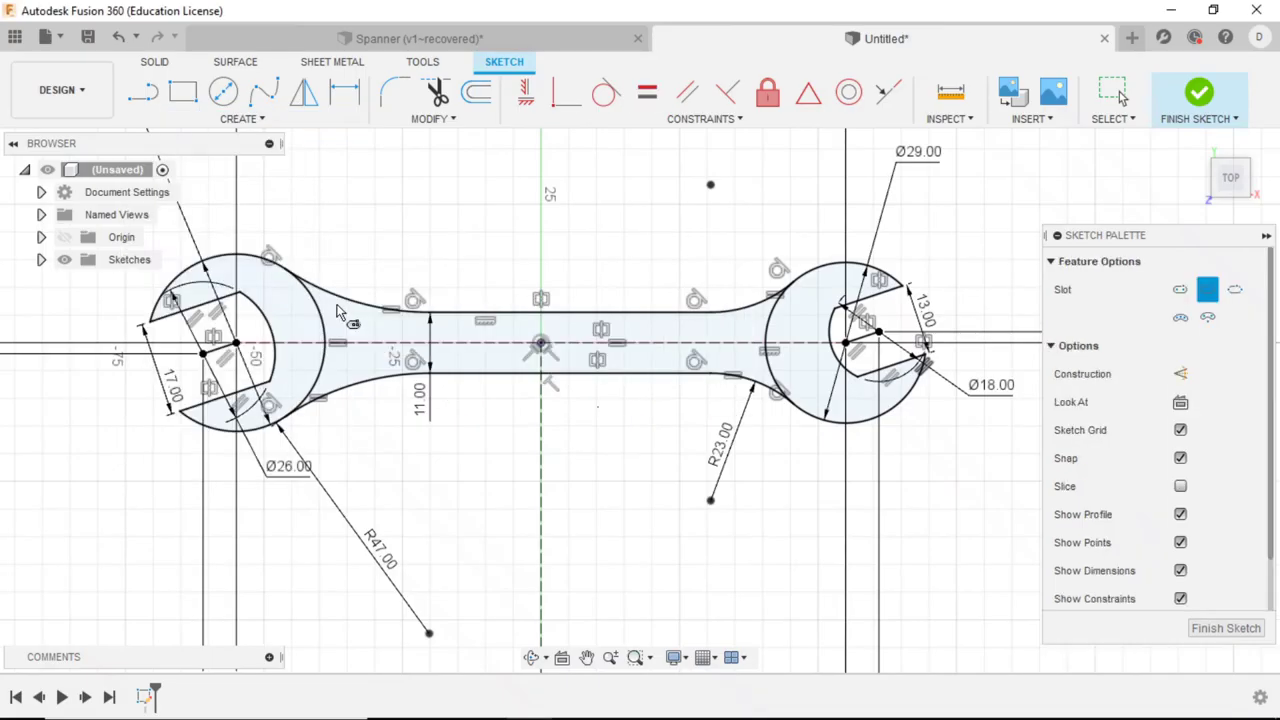
click(540, 344)
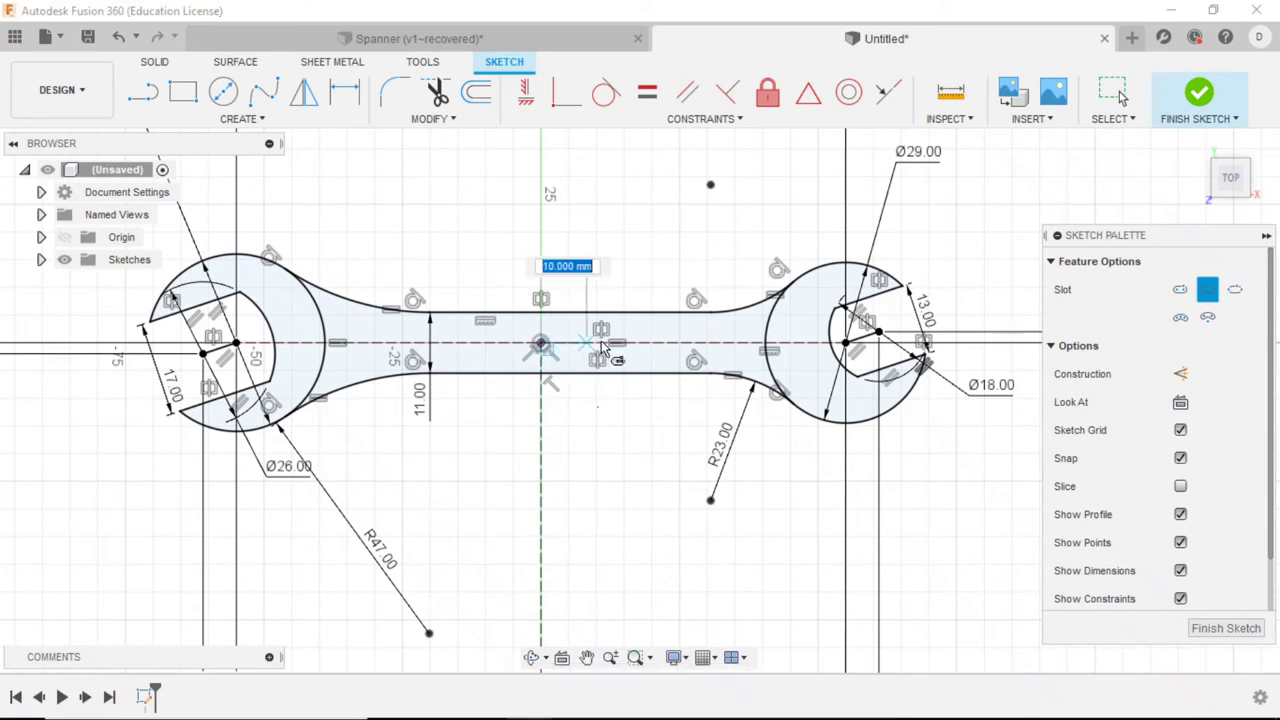
click(715, 343)
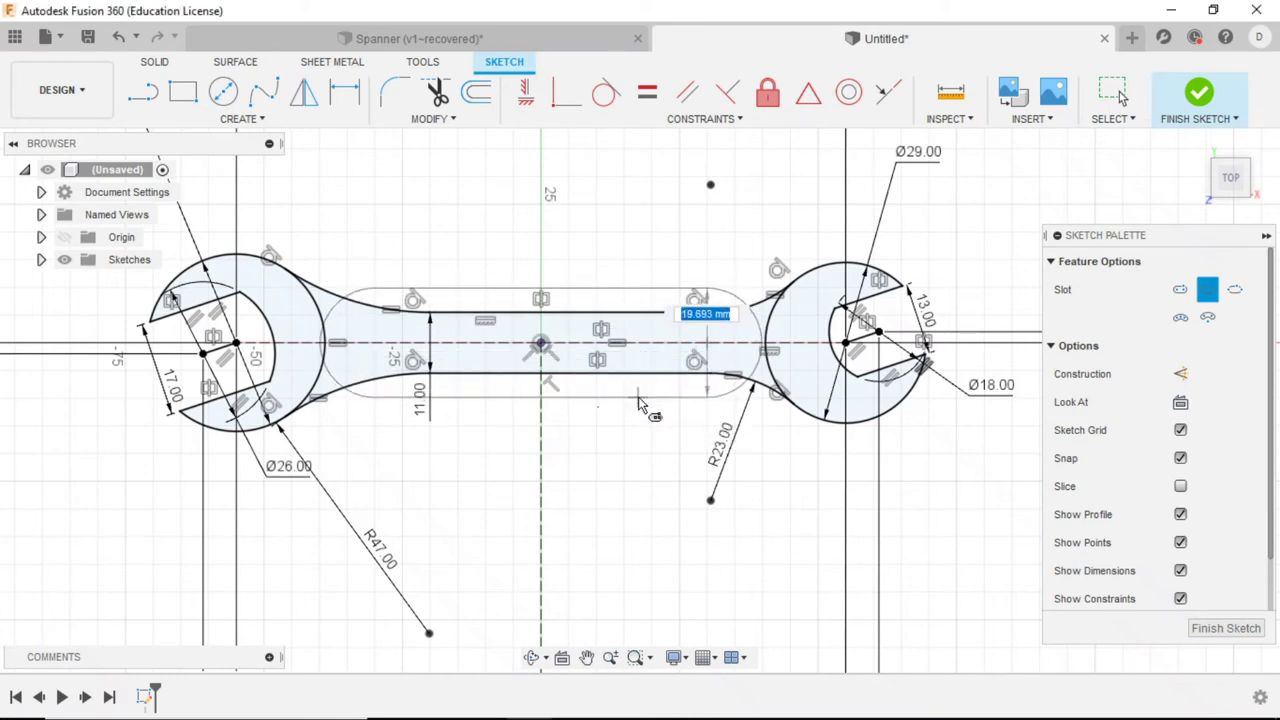
click(668, 400)
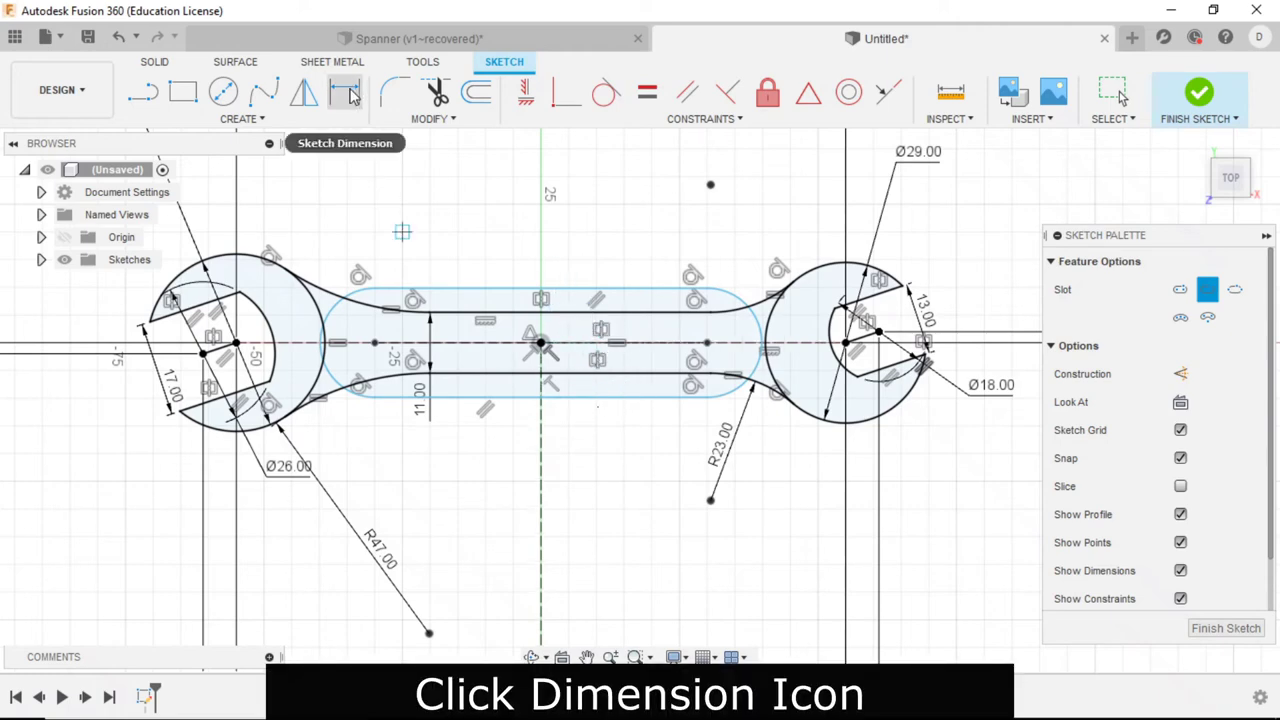
Step: Dimension the slot width between its two lines as 6.5 mm
click(344, 92)
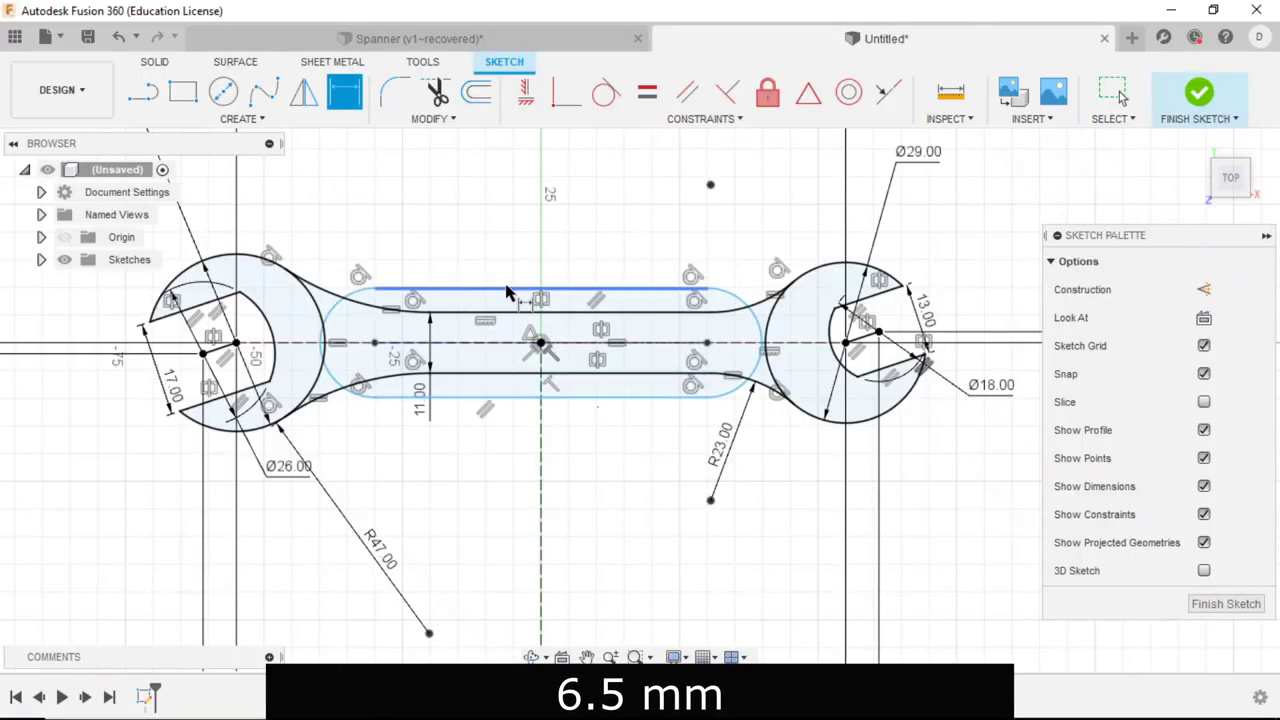
click(506, 289)
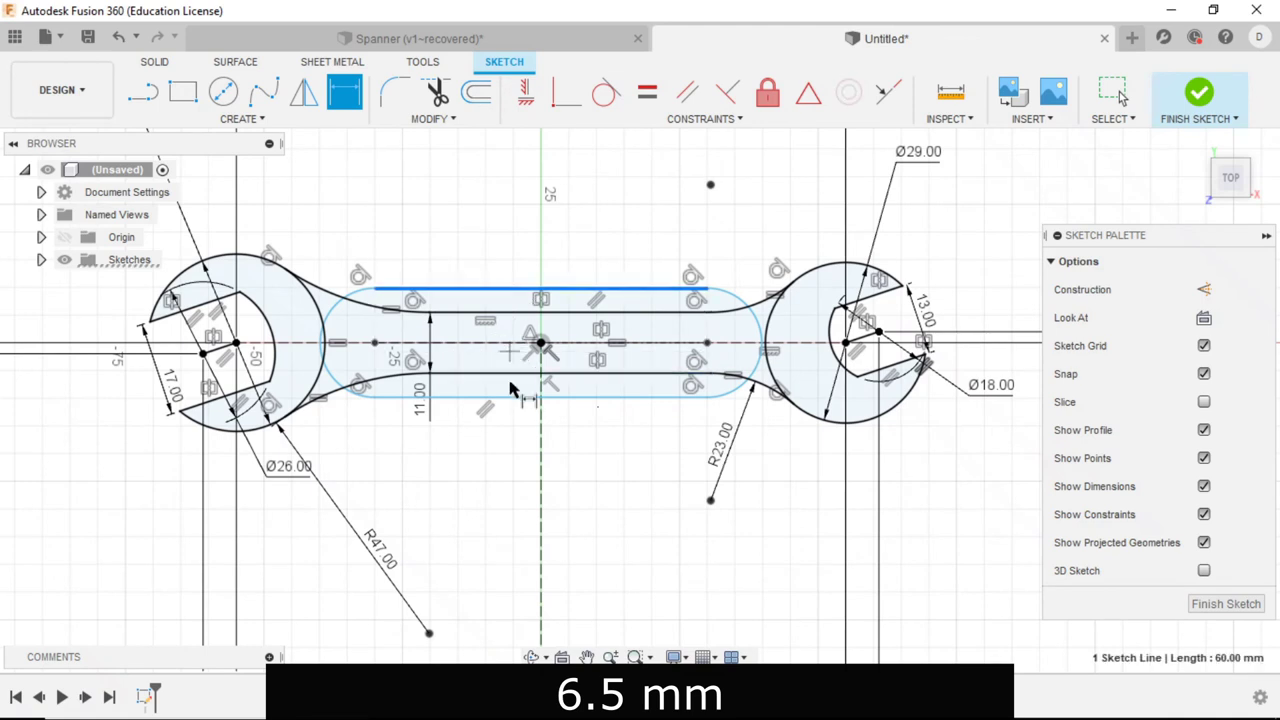
click(512, 392)
click(463, 487)
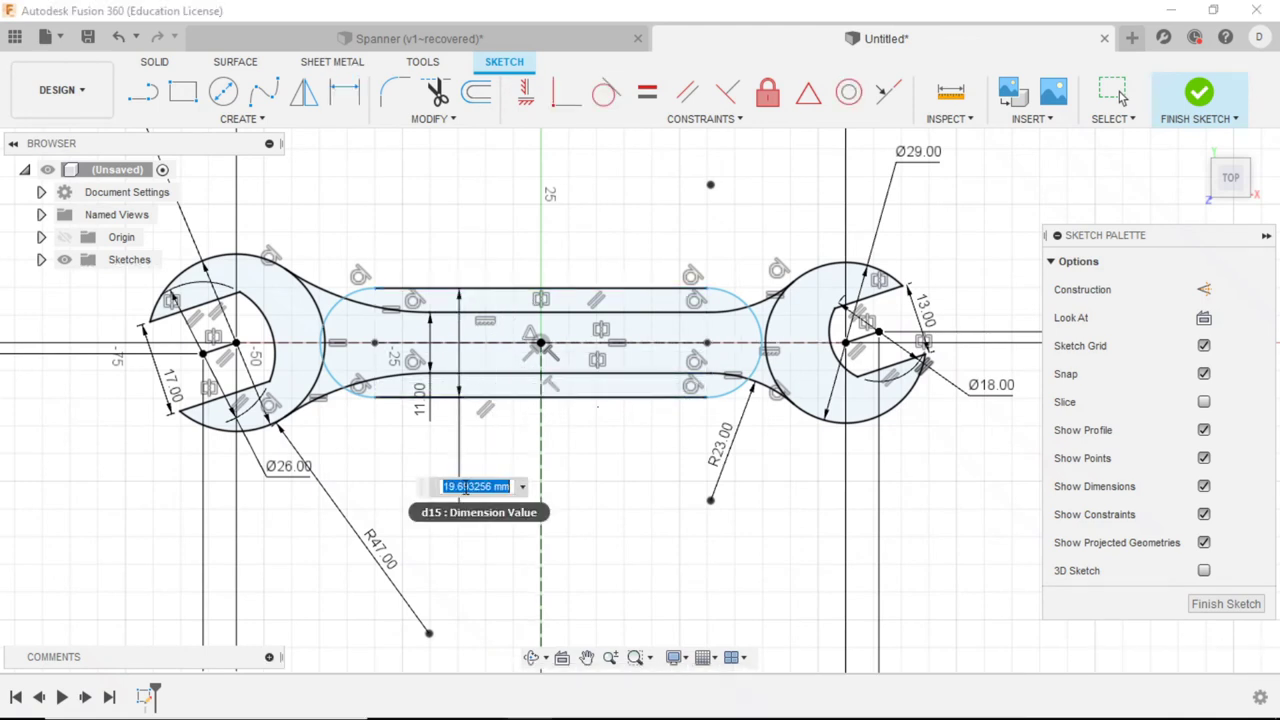
text(6)
text(.5)
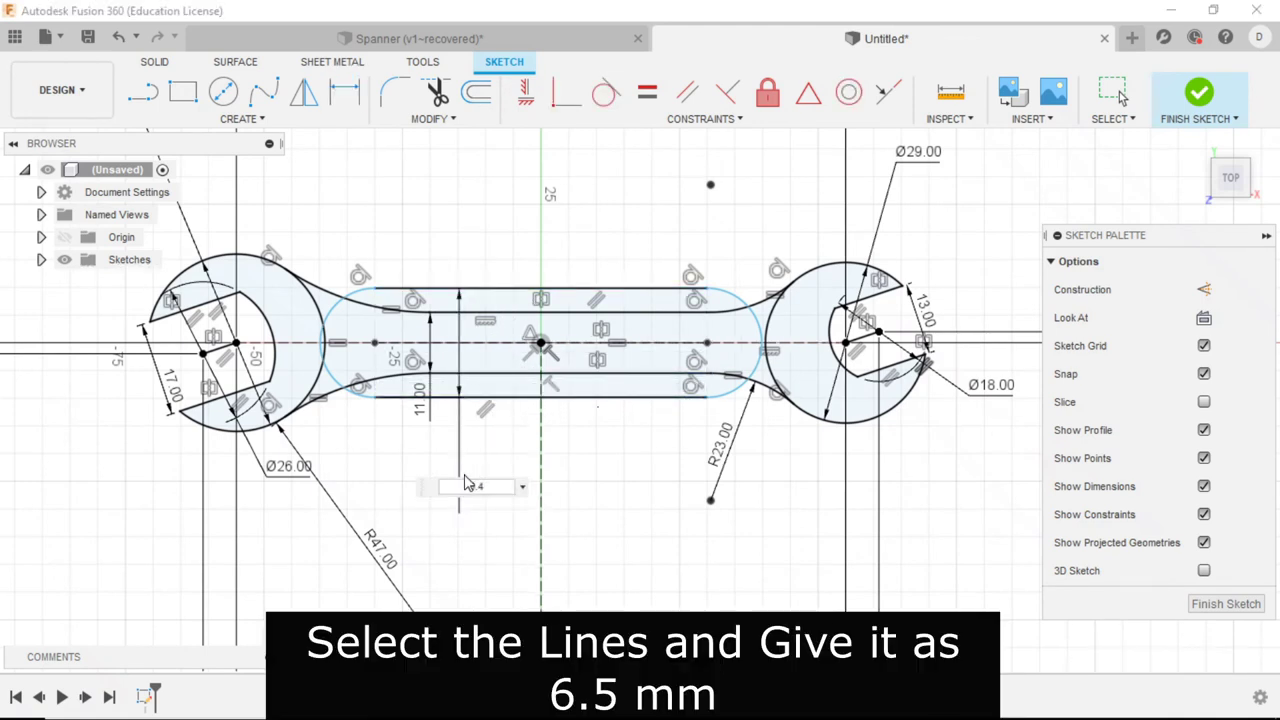
key(Return)
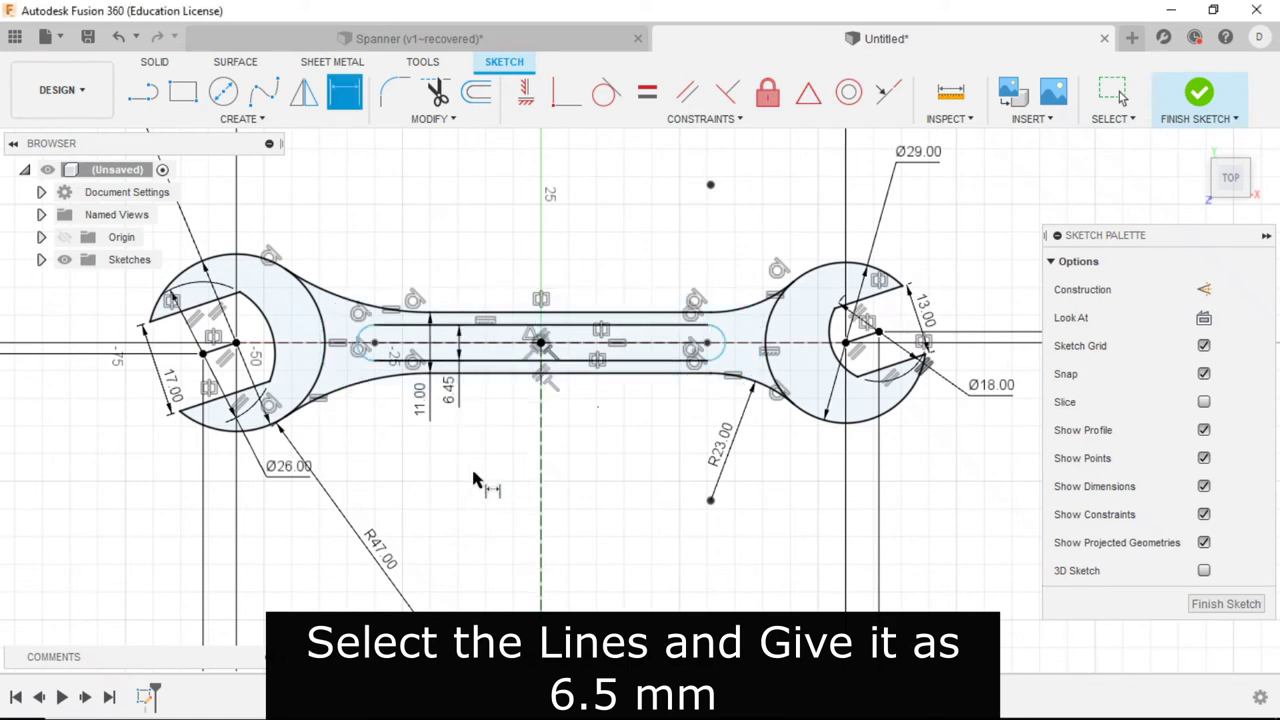
double_click(457, 393)
text(6)
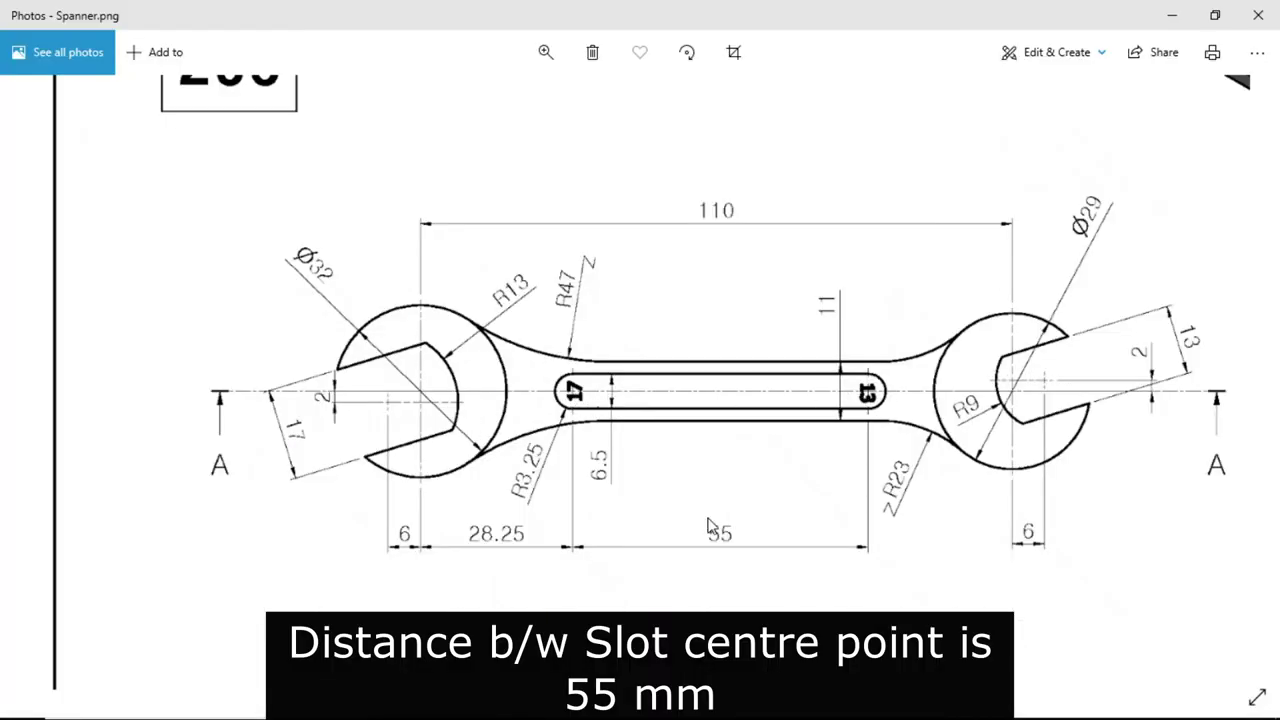
Step: Set the distance between the slot end centres to 55 mm and recheck the drawing
key(alt+Tab)
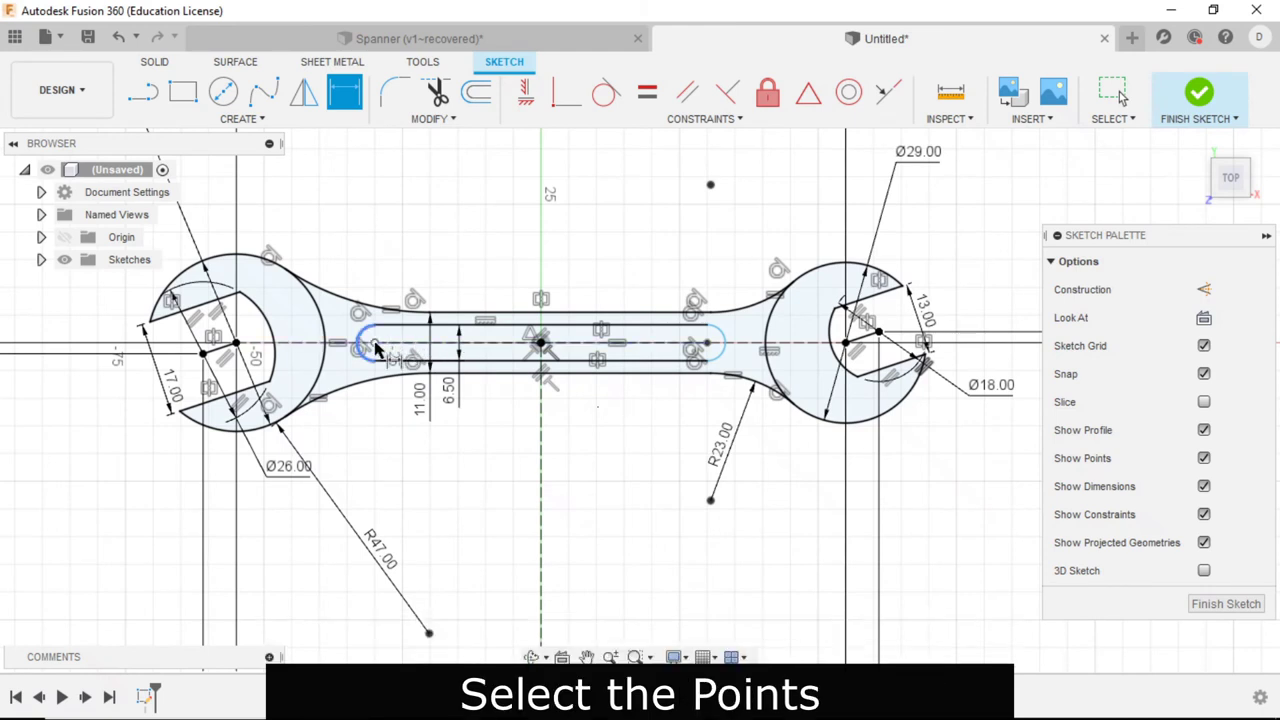
click(707, 343)
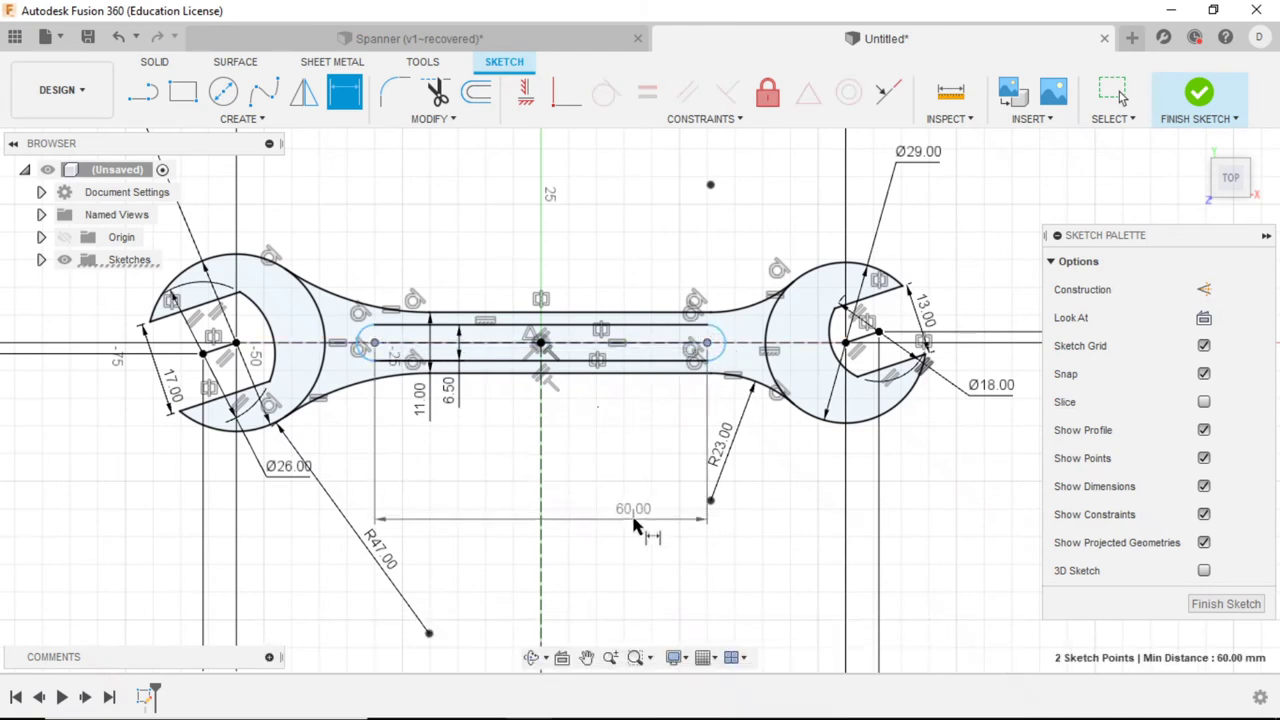
click(641, 518)
text(55)
key(Return)
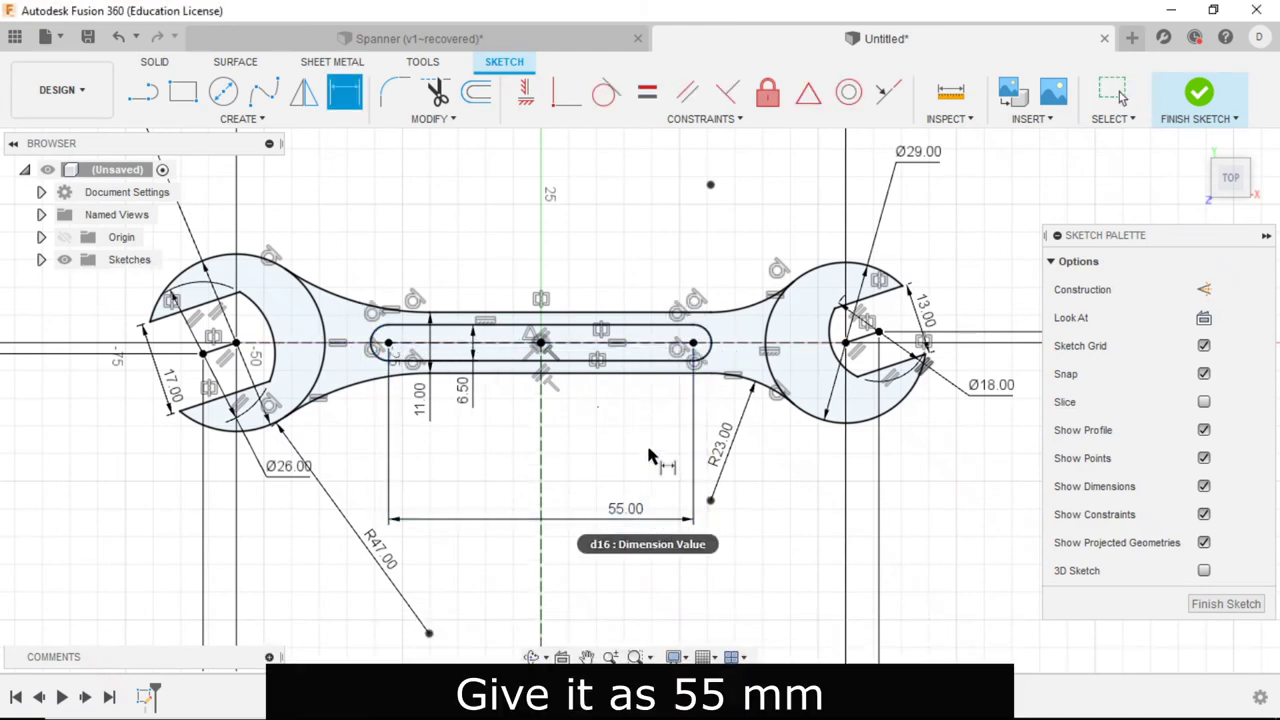
key(alt+Tab)
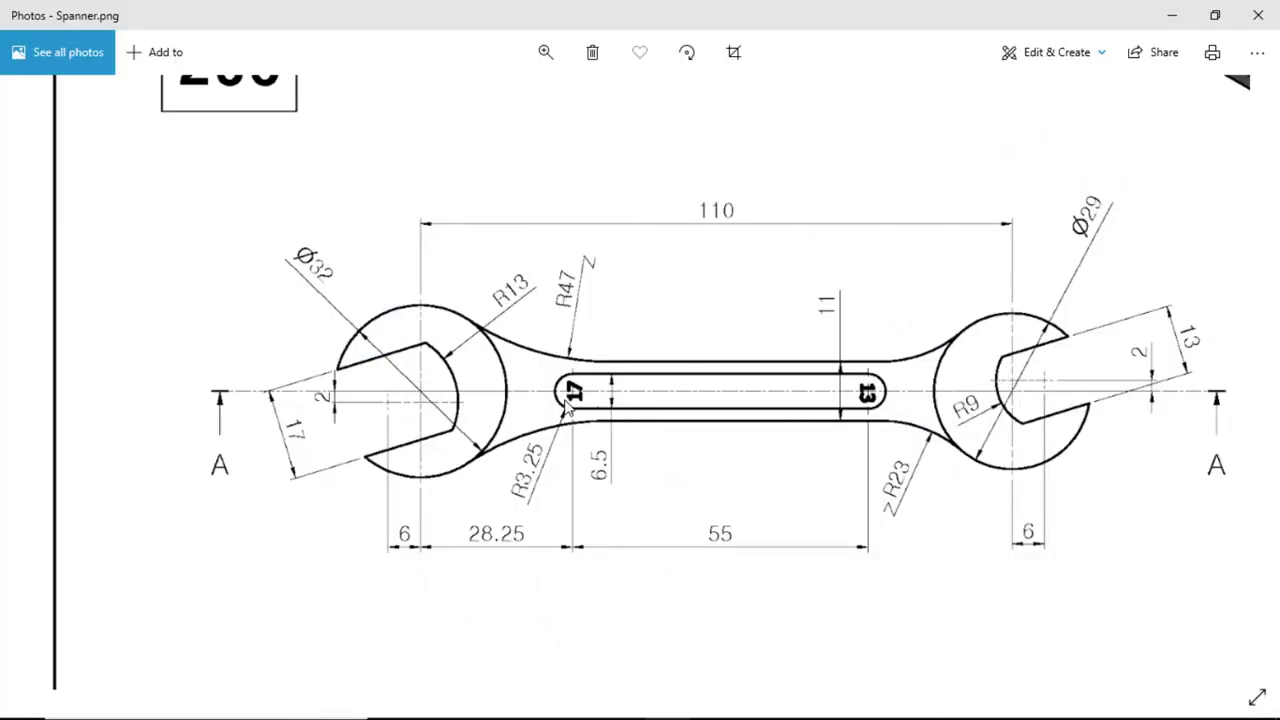
scroll(398, 483, down, 3)
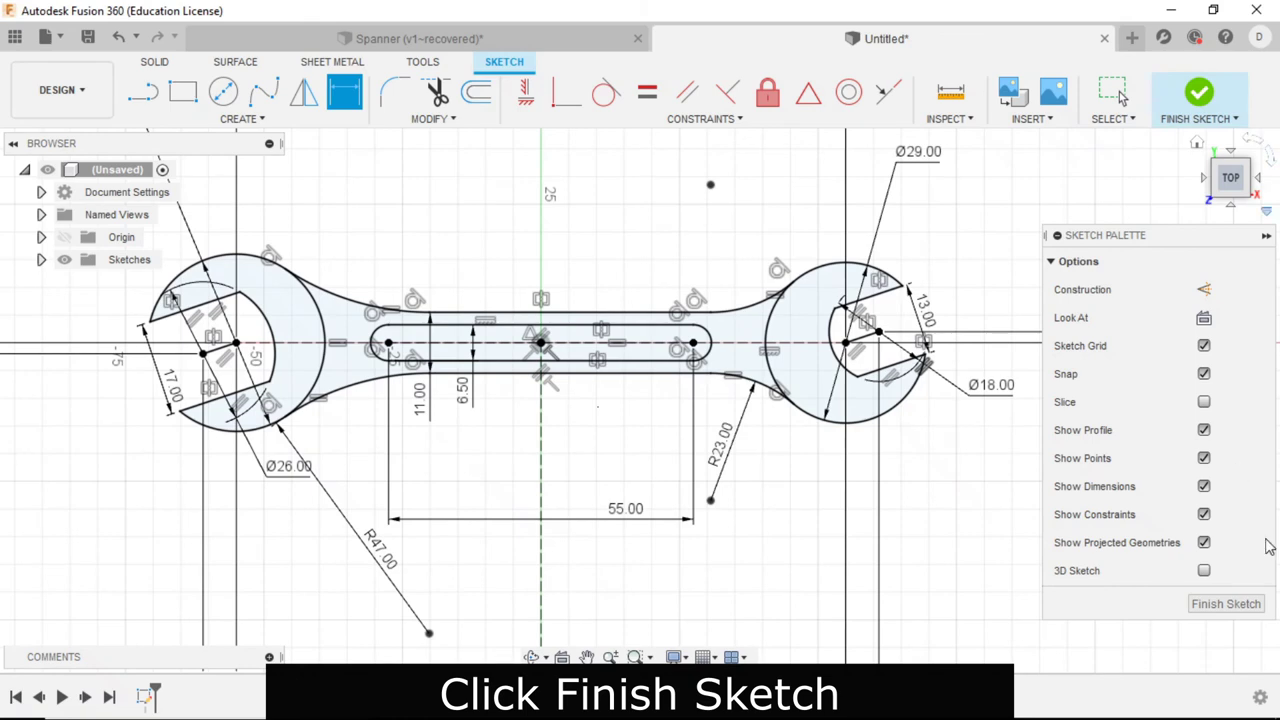
Step: Finish the sketch, return to the Home view, start an extrusion and view the reference drawing
click(1222, 606)
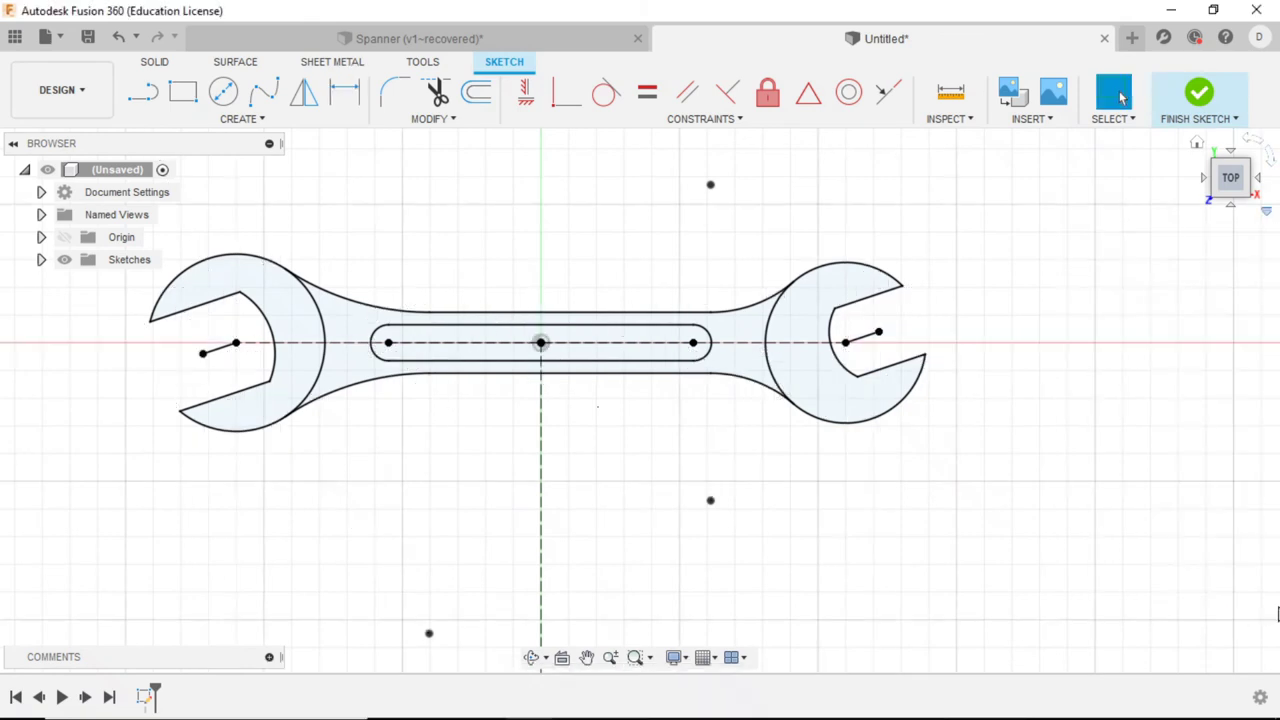
click(1197, 144)
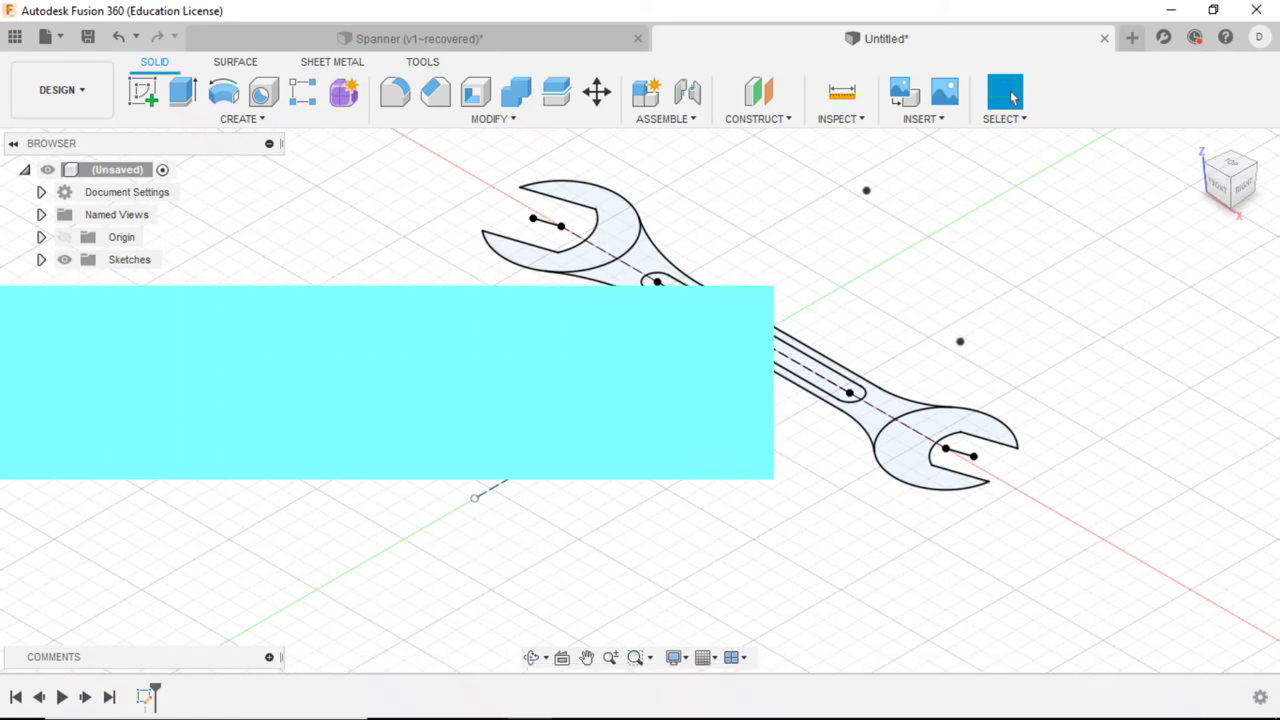
click(184, 94)
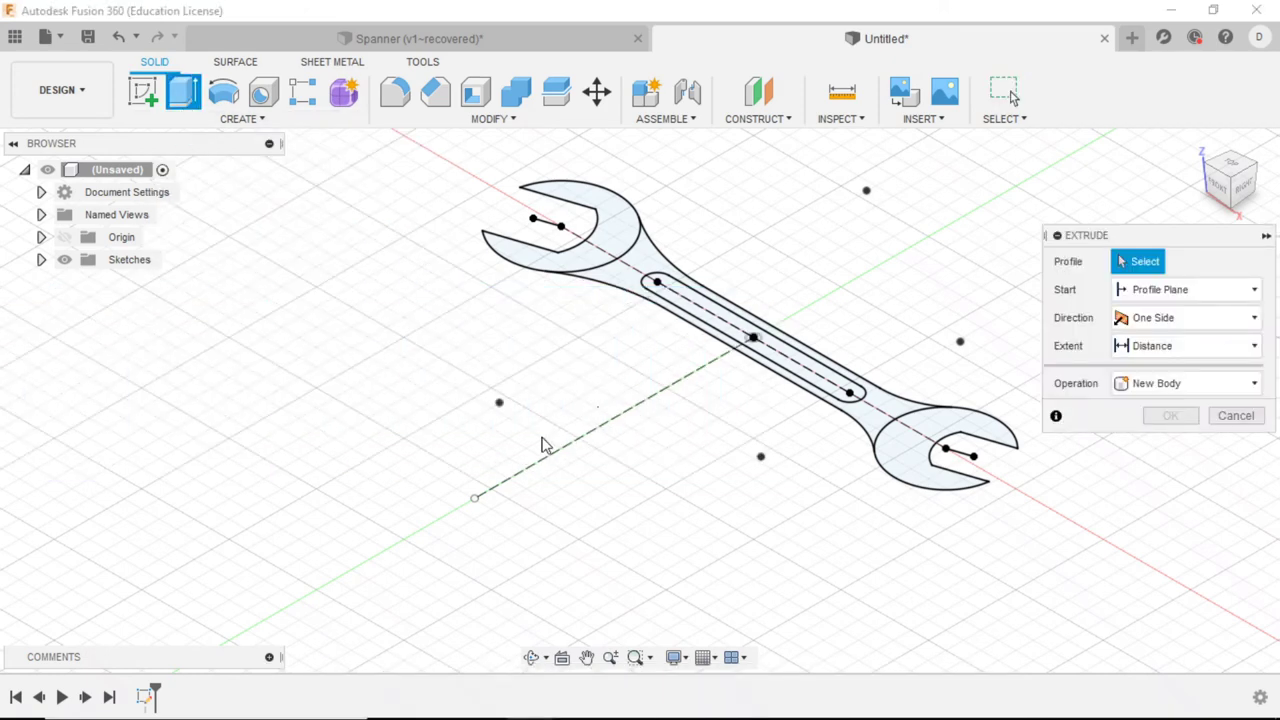
key(alt+Tab)
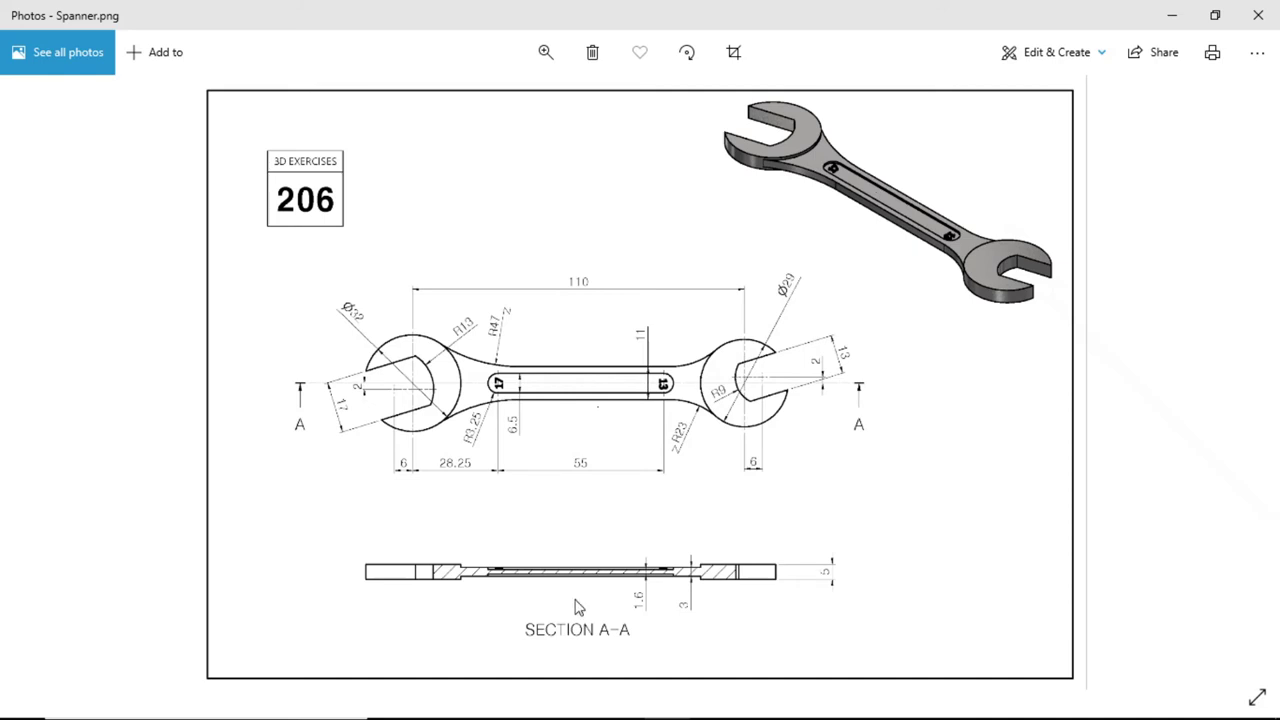
Step: Zoom into section A-A of the drawing to read the 1.6, 3 and 5 mm thicknesses
ctrl+scroll(590, 590, up, 3)
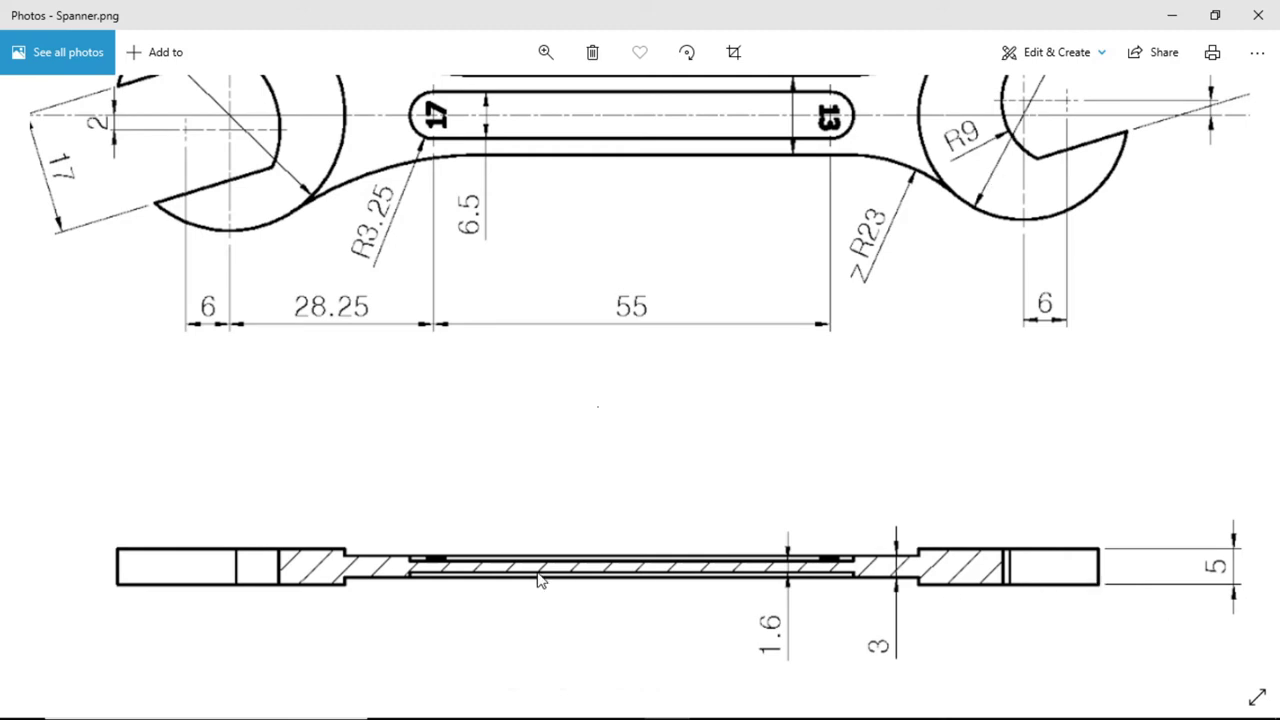
scroll(538, 578, down, 3)
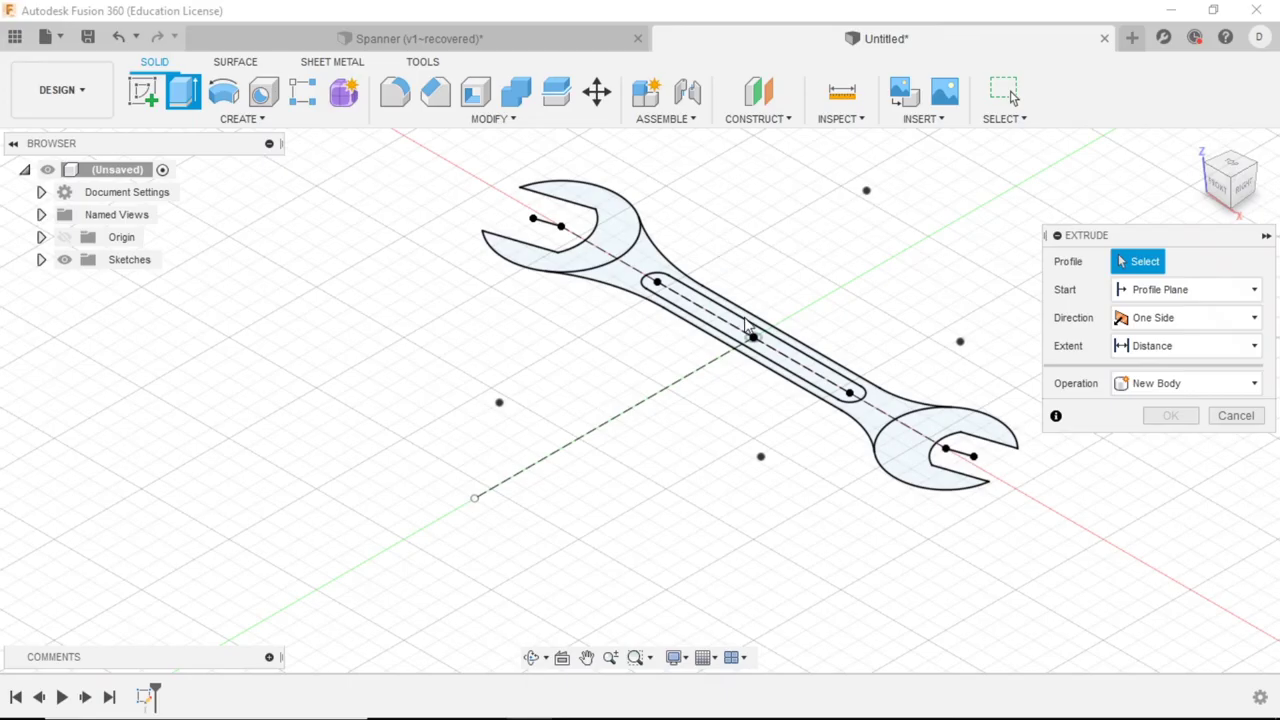
Step: Extrude the centre slot profile 1.6 mm, symmetric, whole length, as a new body
click(756, 330)
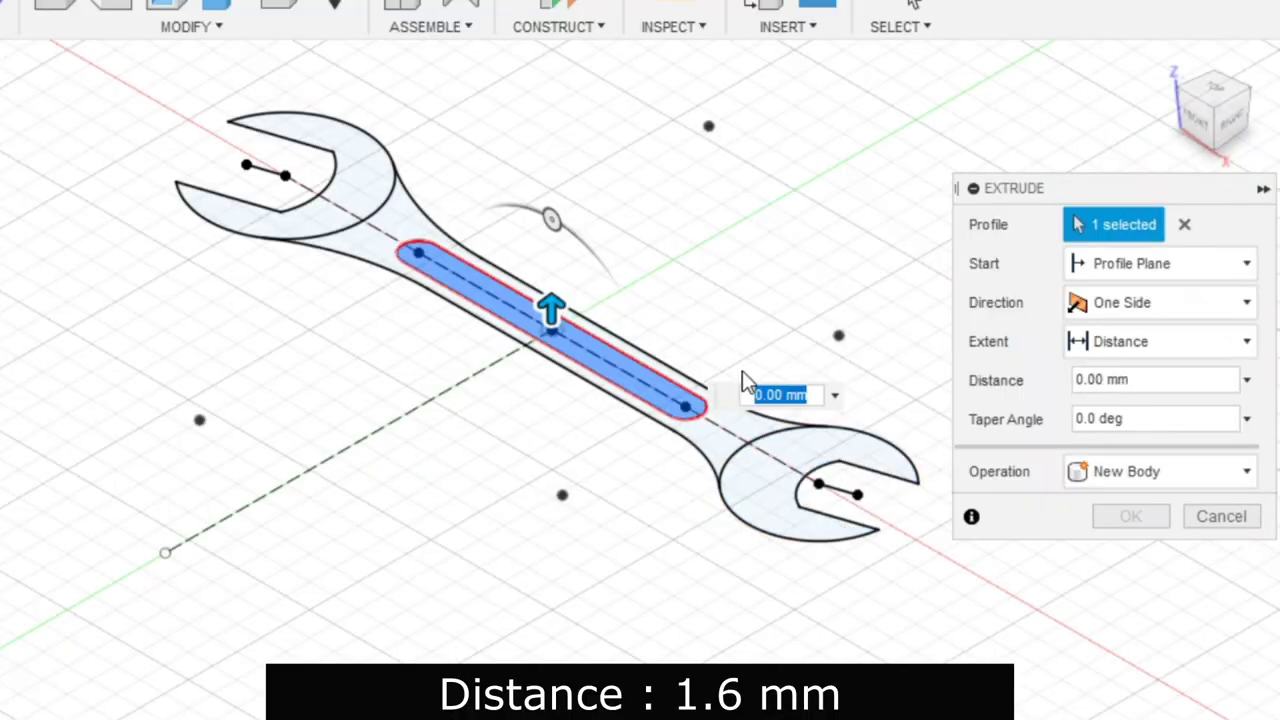
text(1.6)
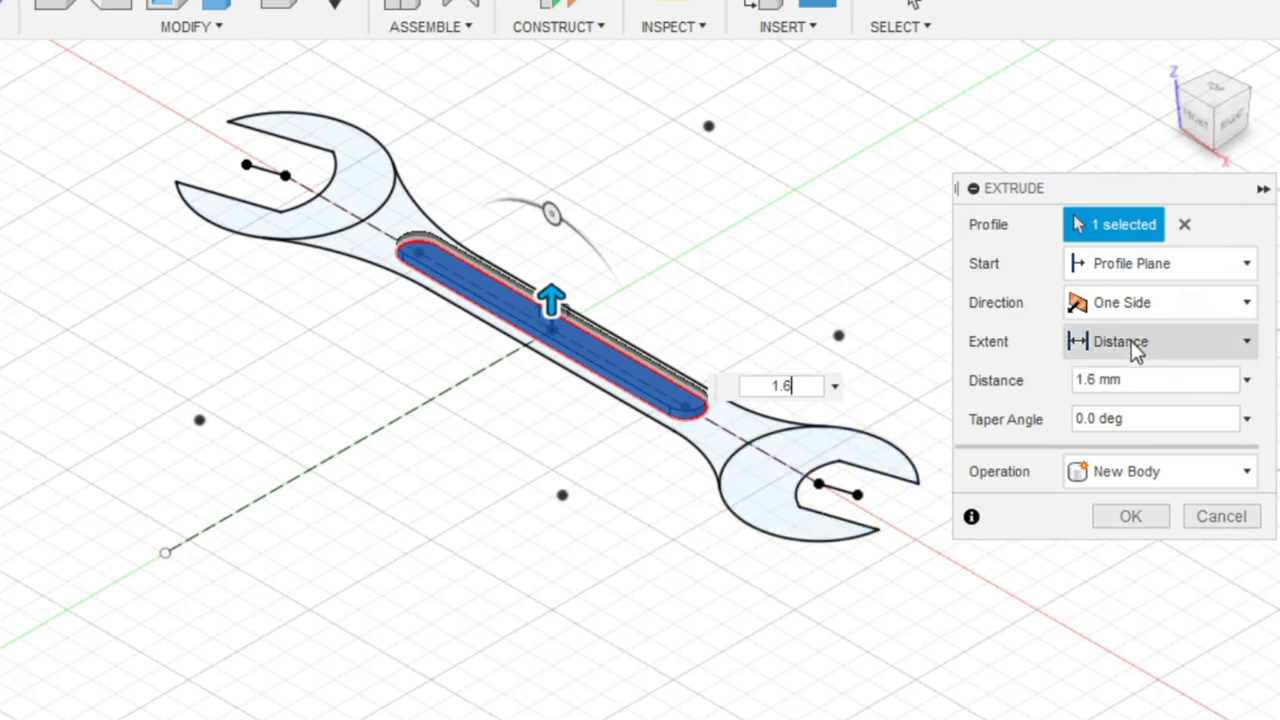
click(1149, 303)
click(1155, 400)
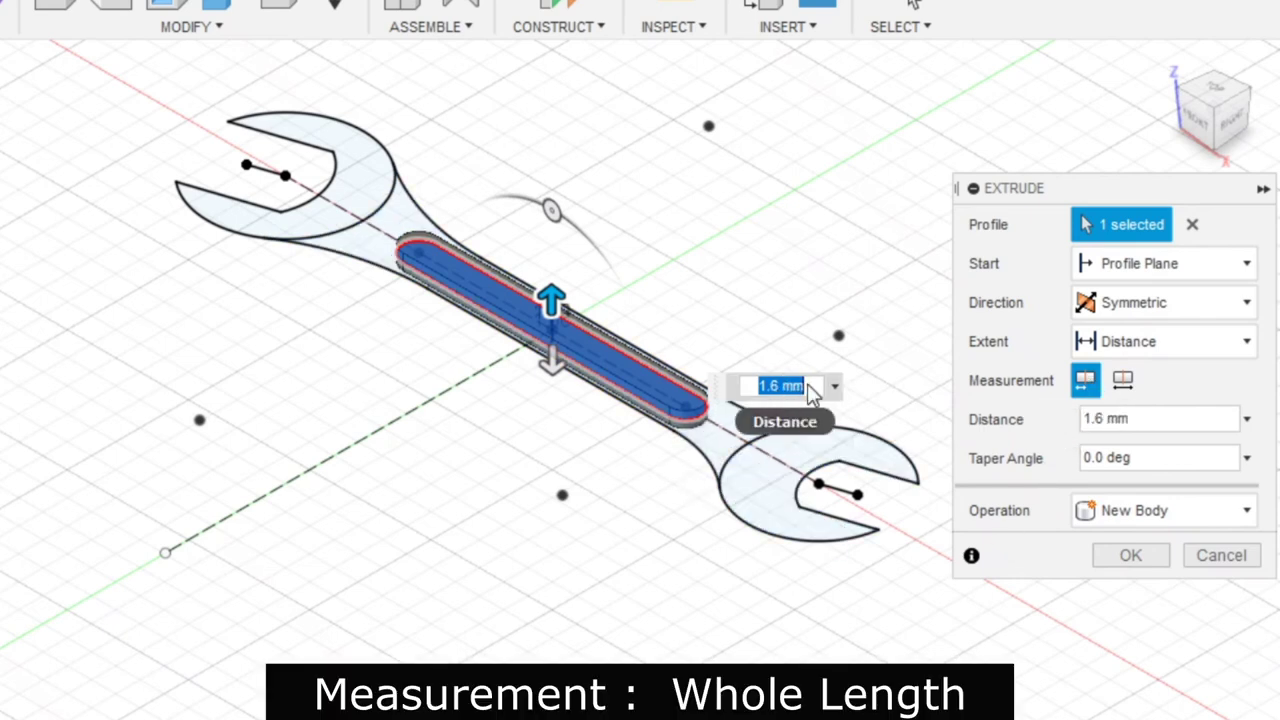
click(1132, 386)
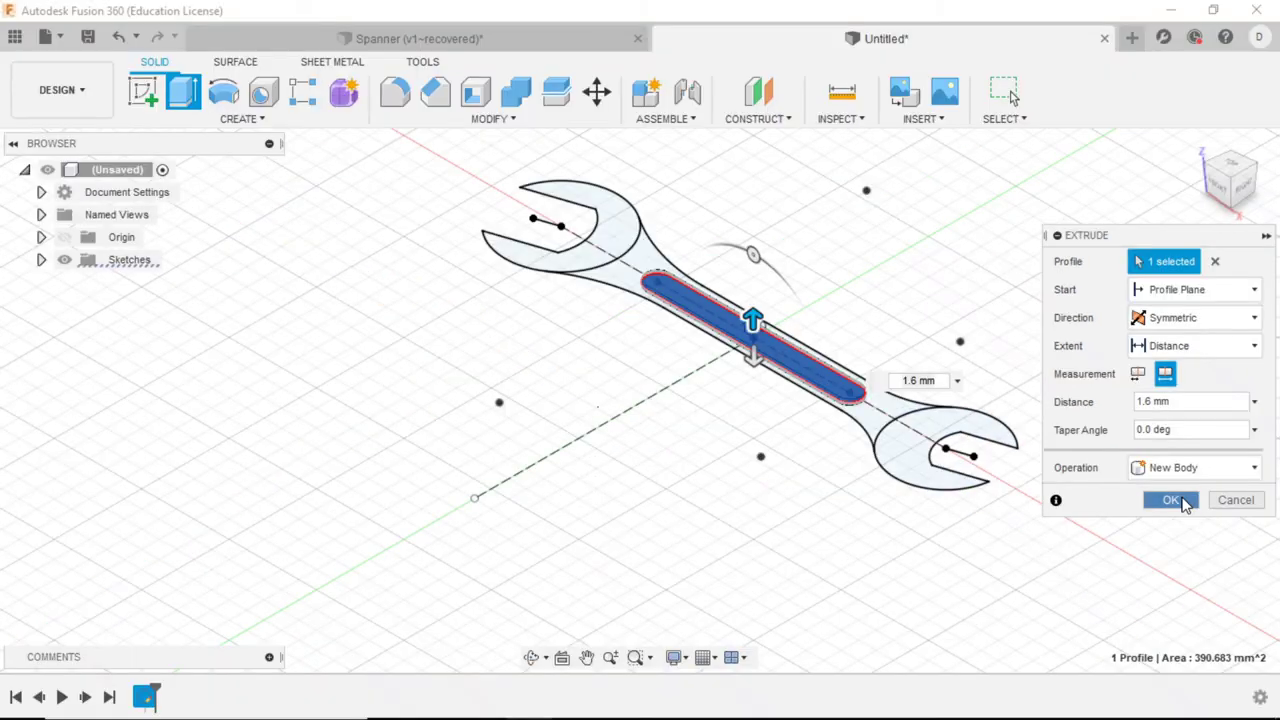
click(1140, 556)
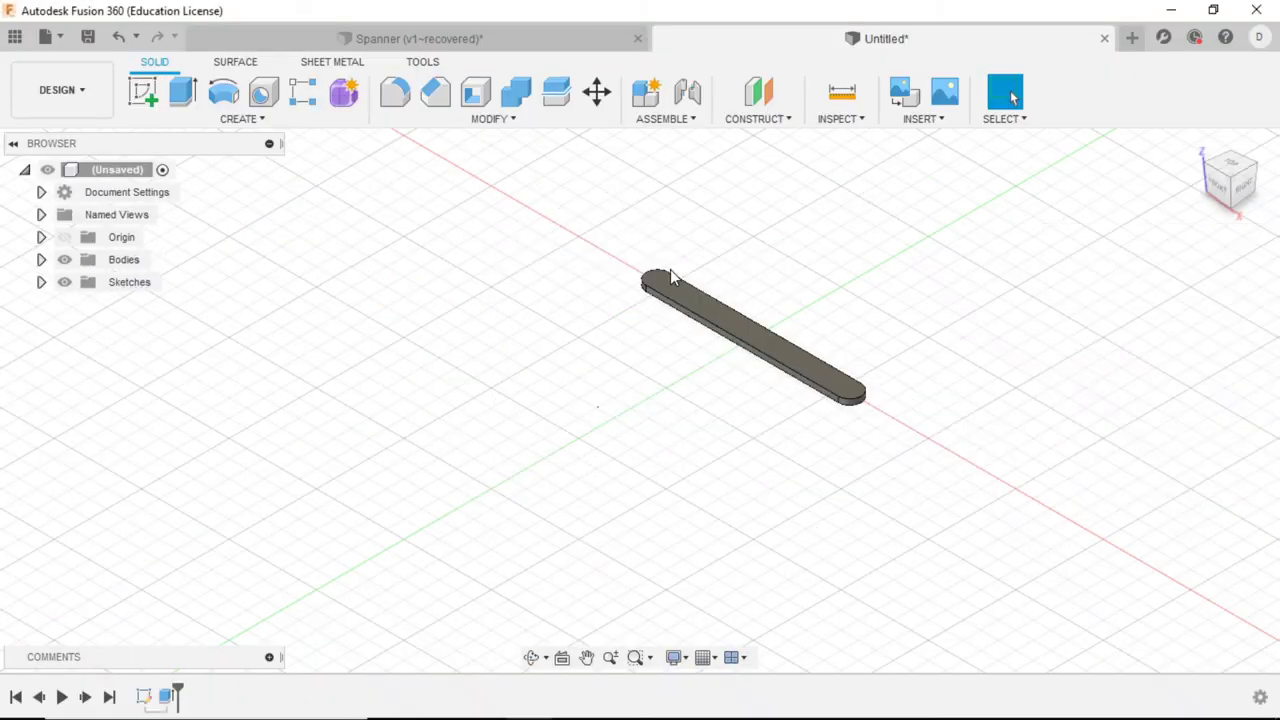
Step: Show Sketch1 again and select the handle profile around the slot for extrusion
click(41, 283)
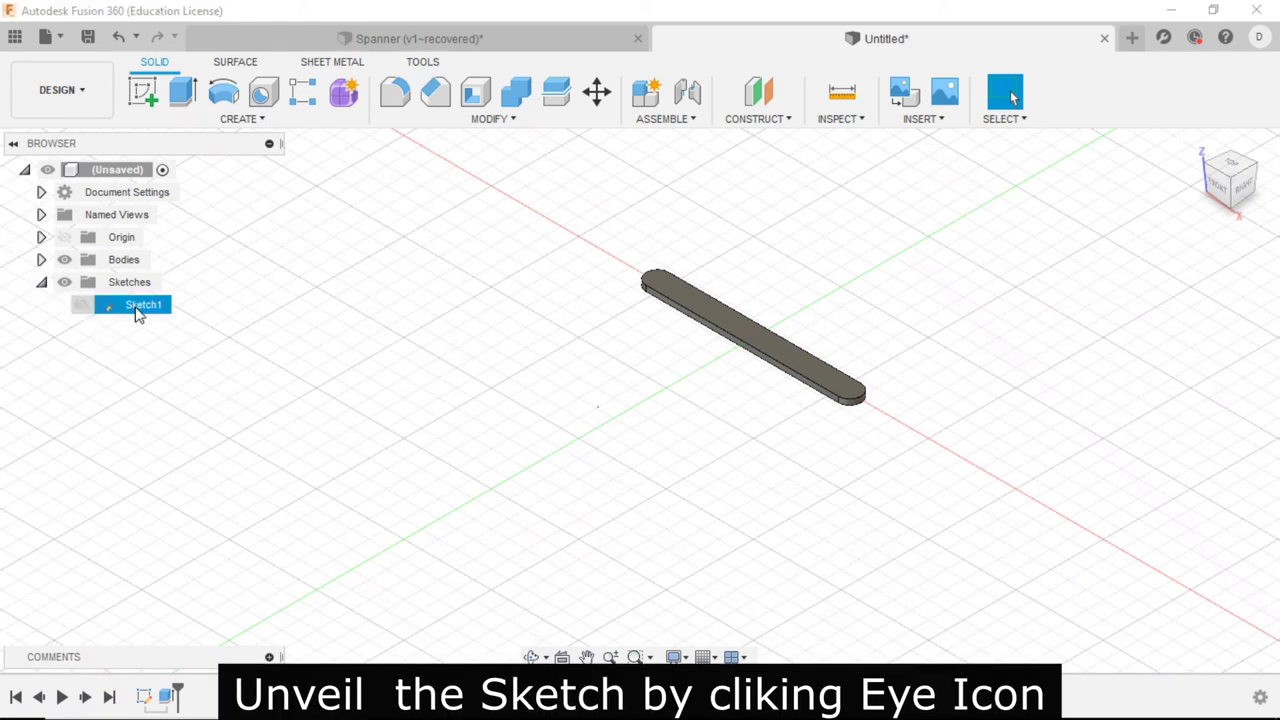
click(81, 305)
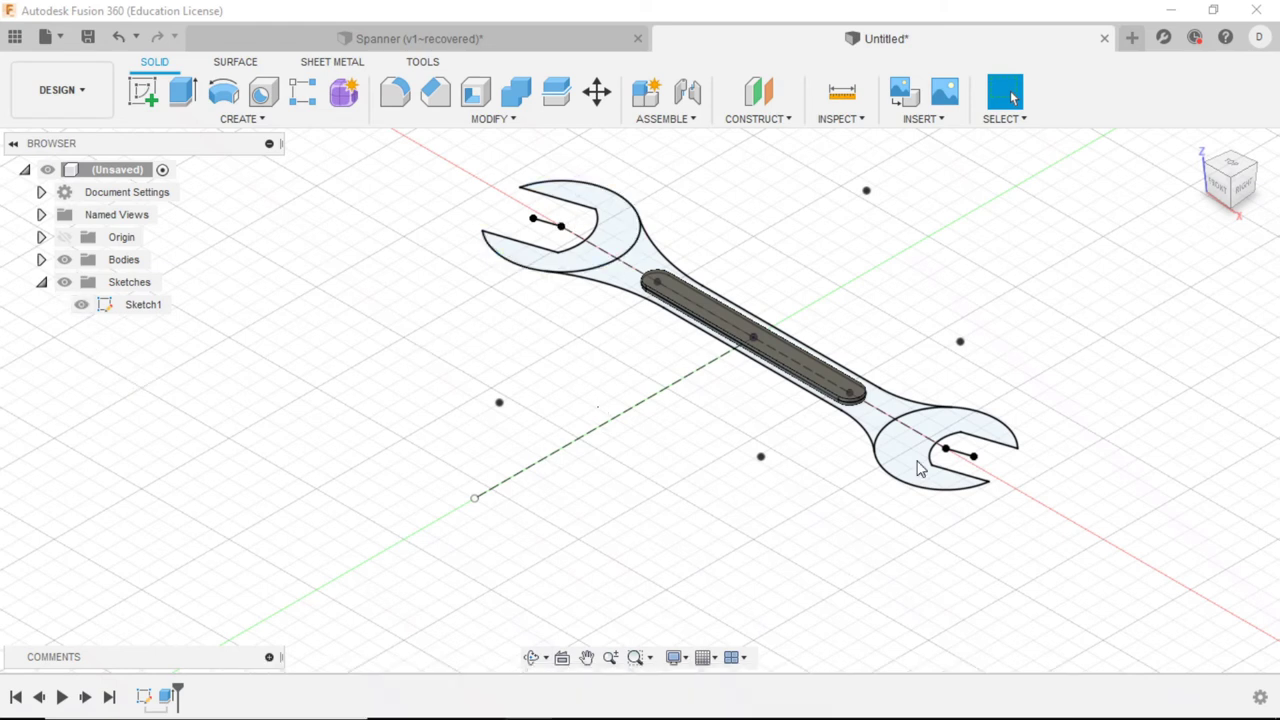
click(181, 93)
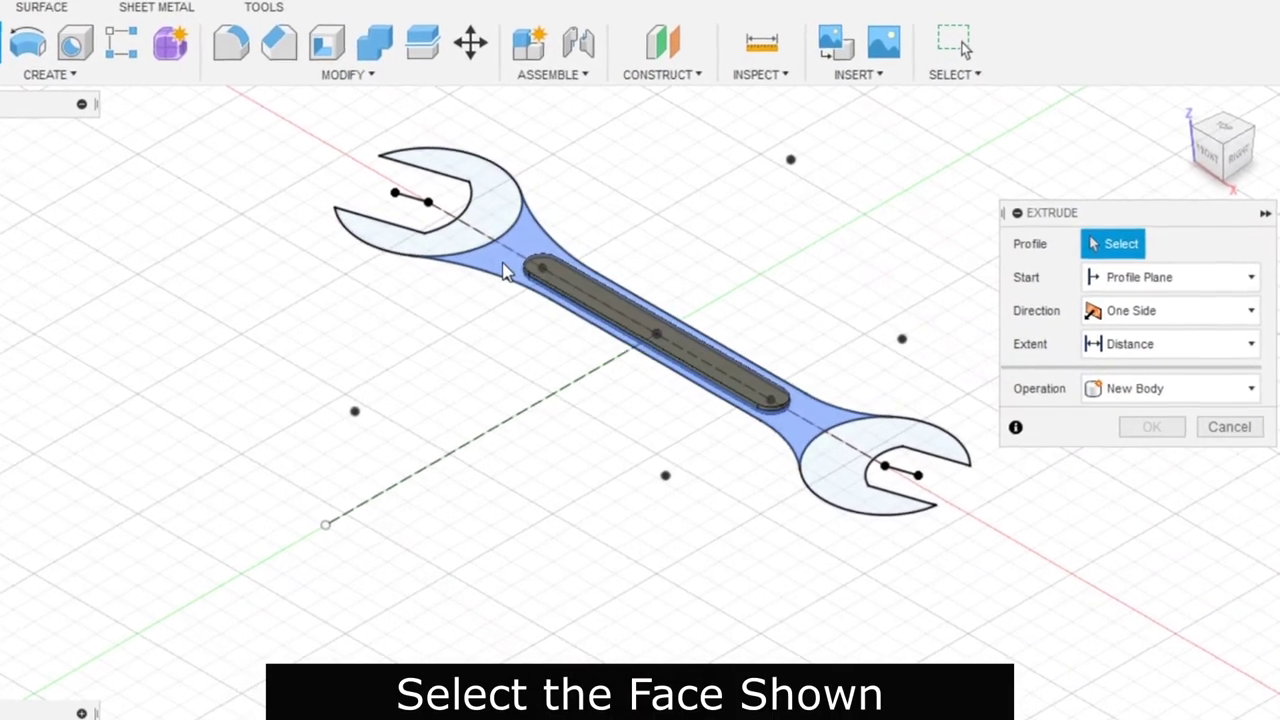
click(508, 266)
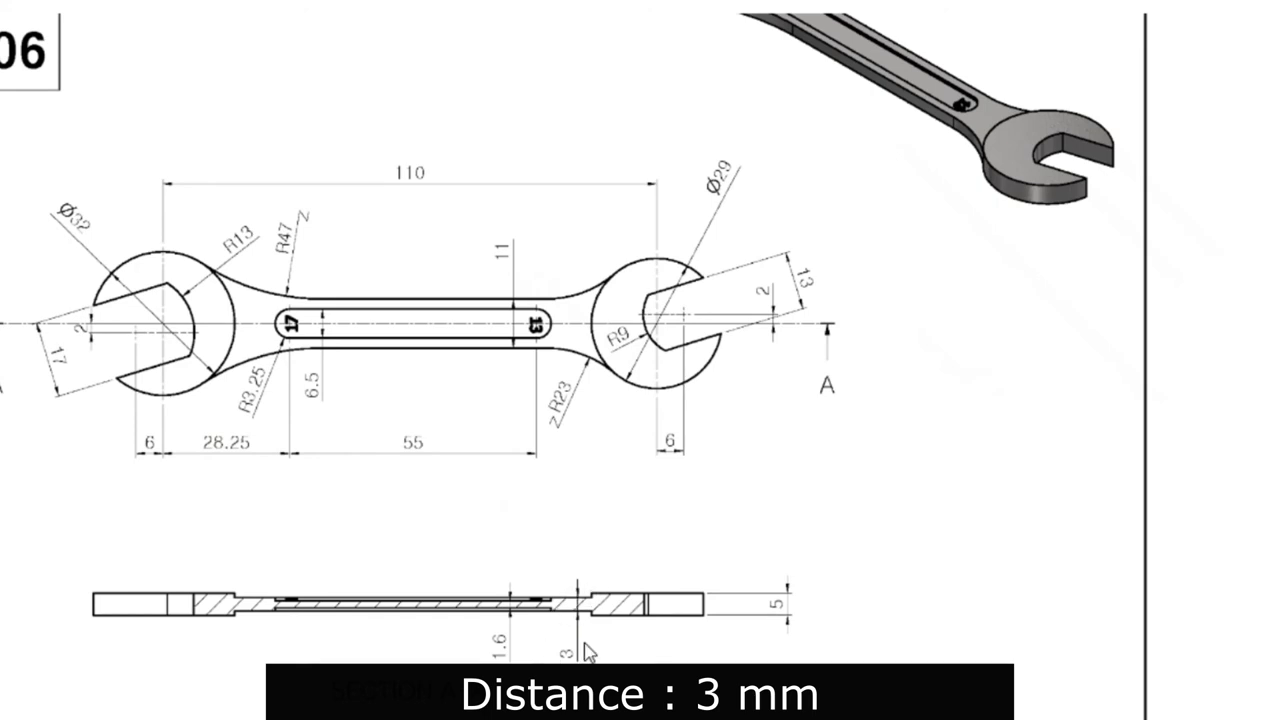
key(alt+Tab)
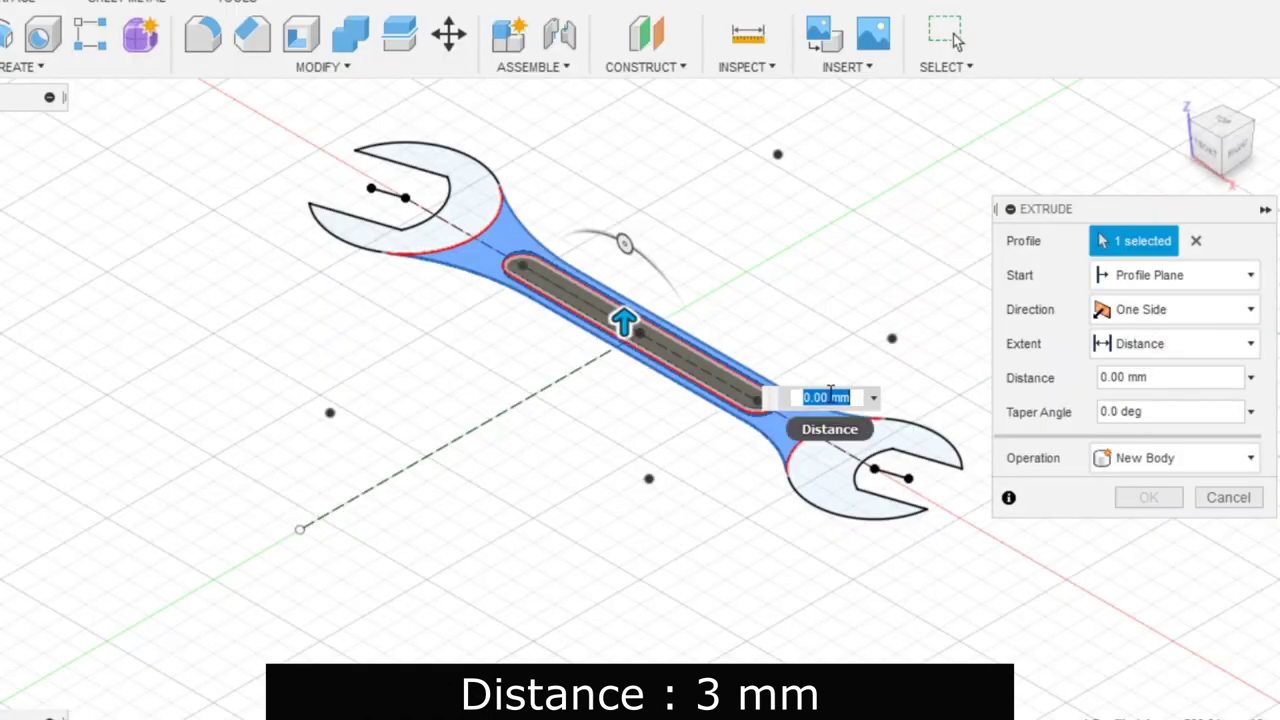
Step: Extrude the handle profile 3 mm, symmetric, whole length, joined to the slot body
text(3)
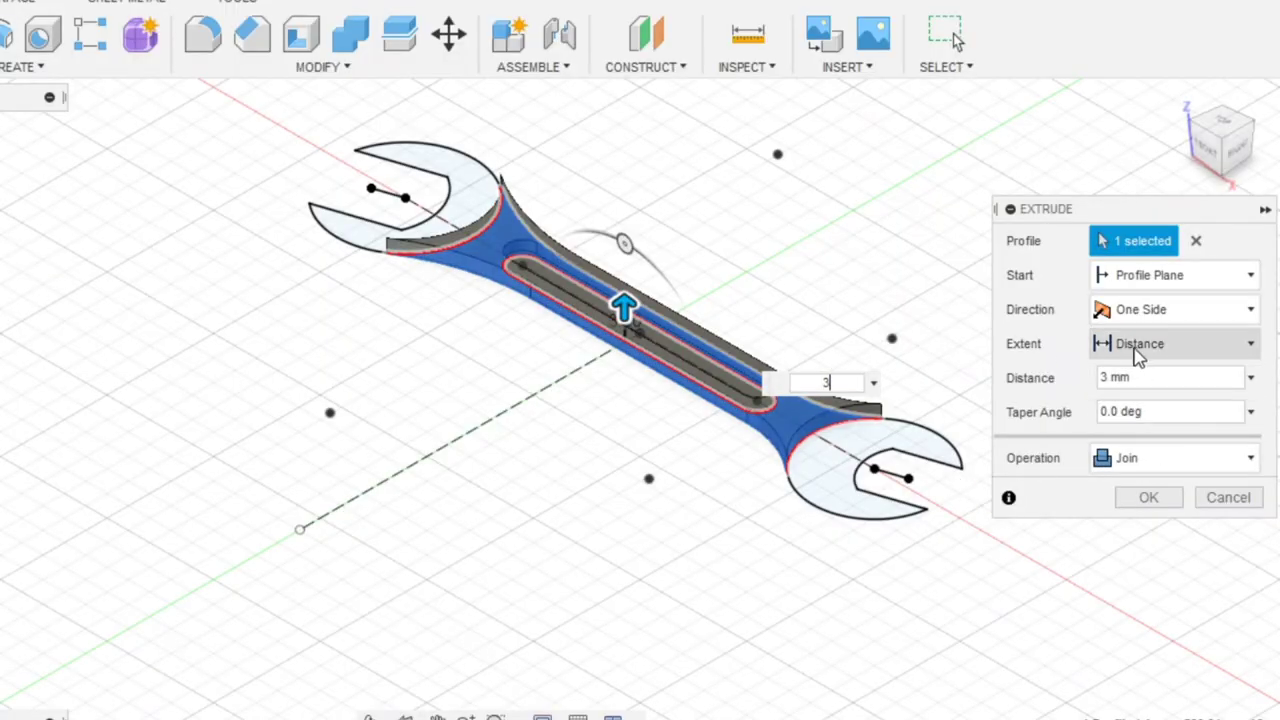
click(1133, 311)
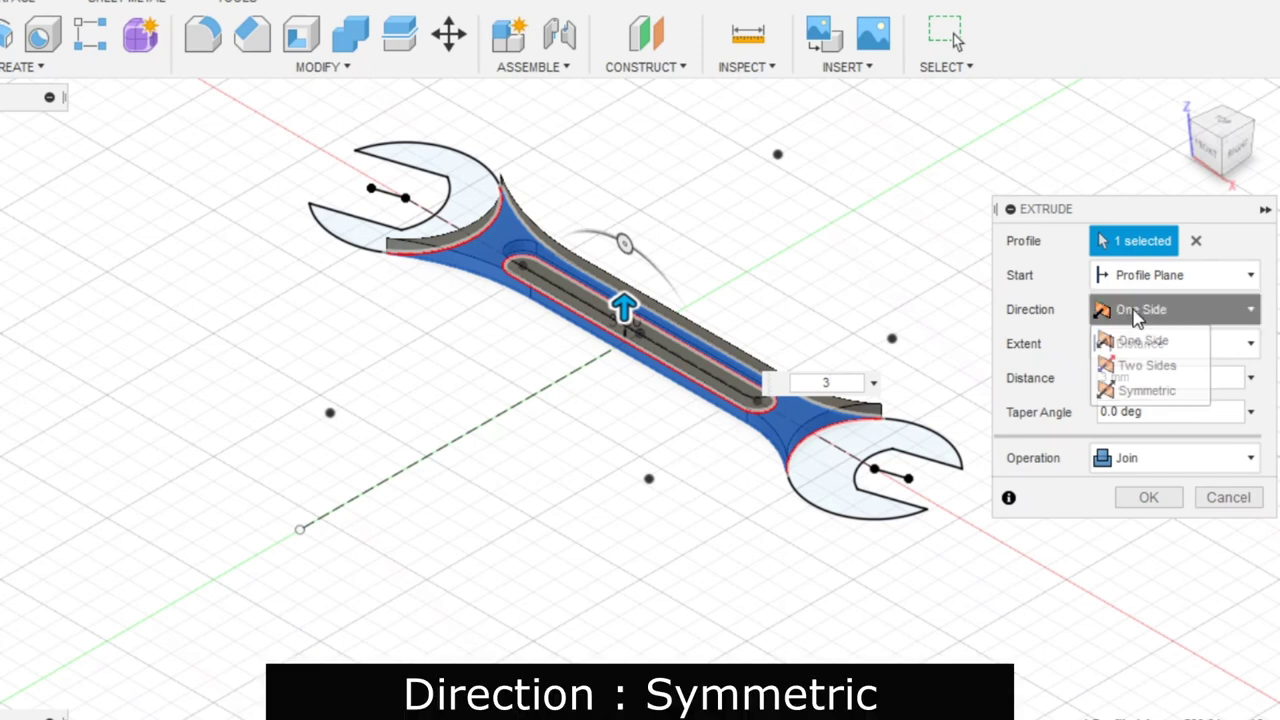
click(1145, 391)
click(1141, 378)
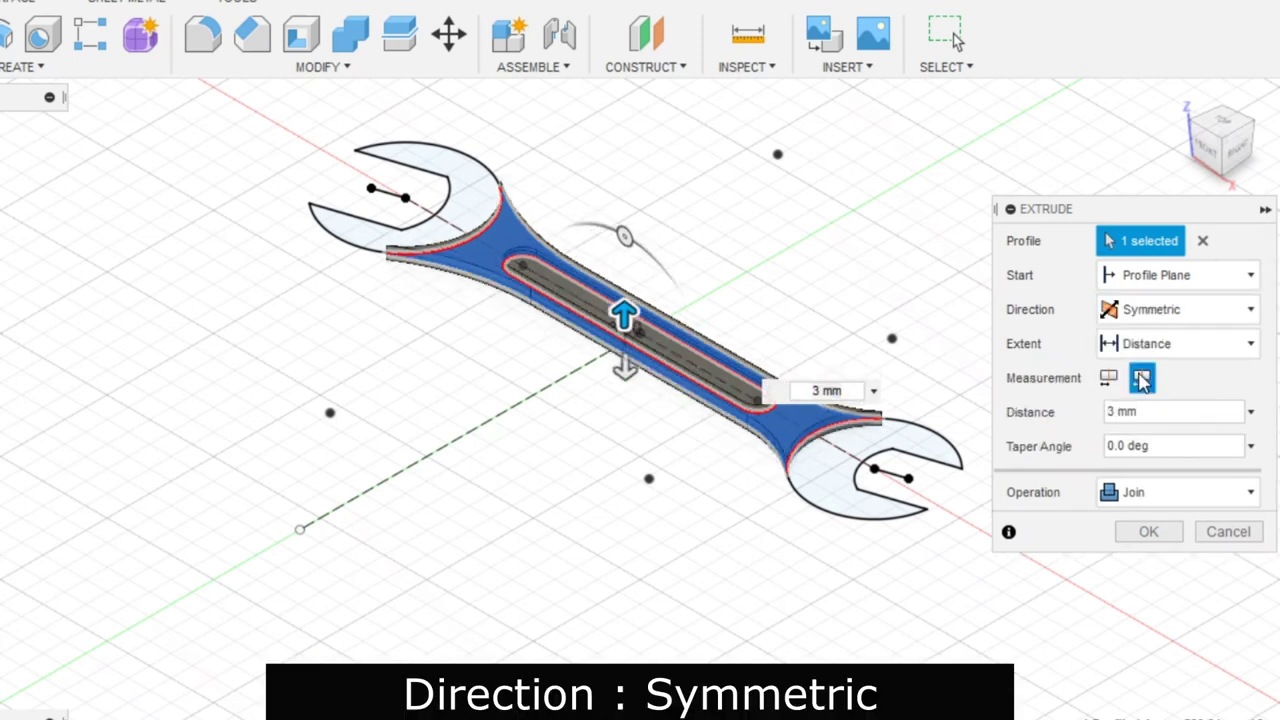
click(1140, 498)
click(1140, 522)
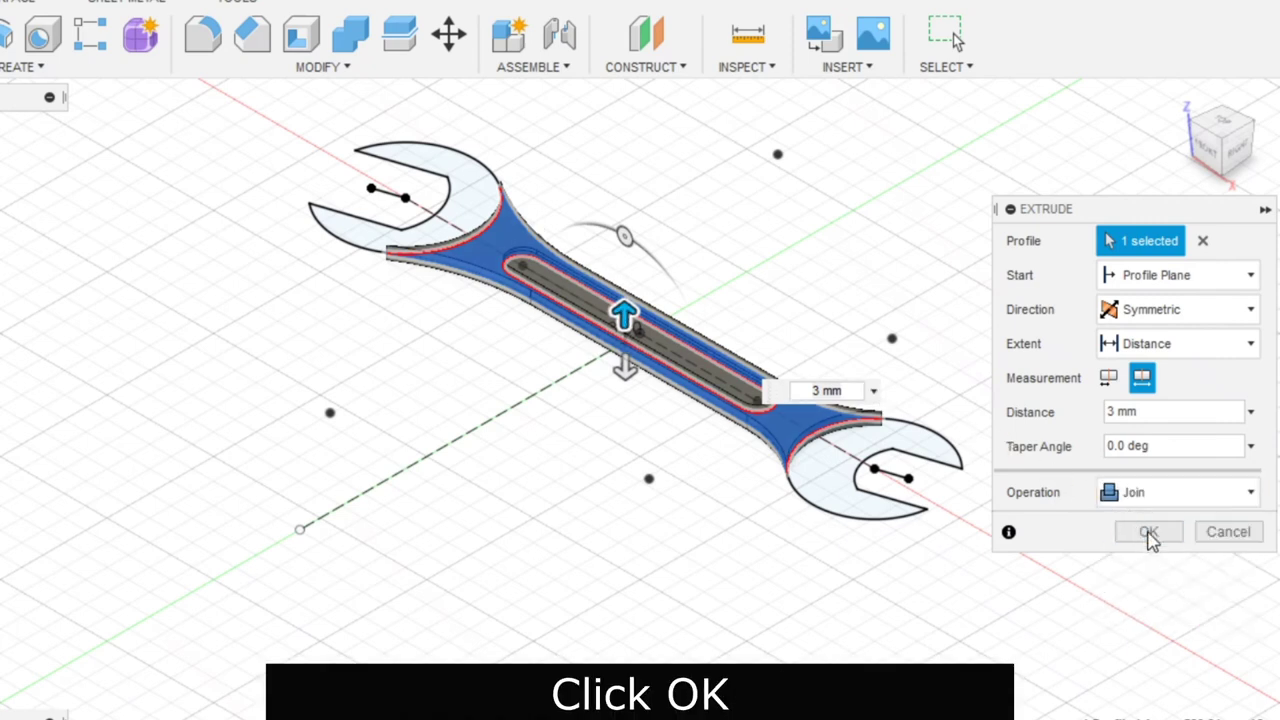
click(1148, 533)
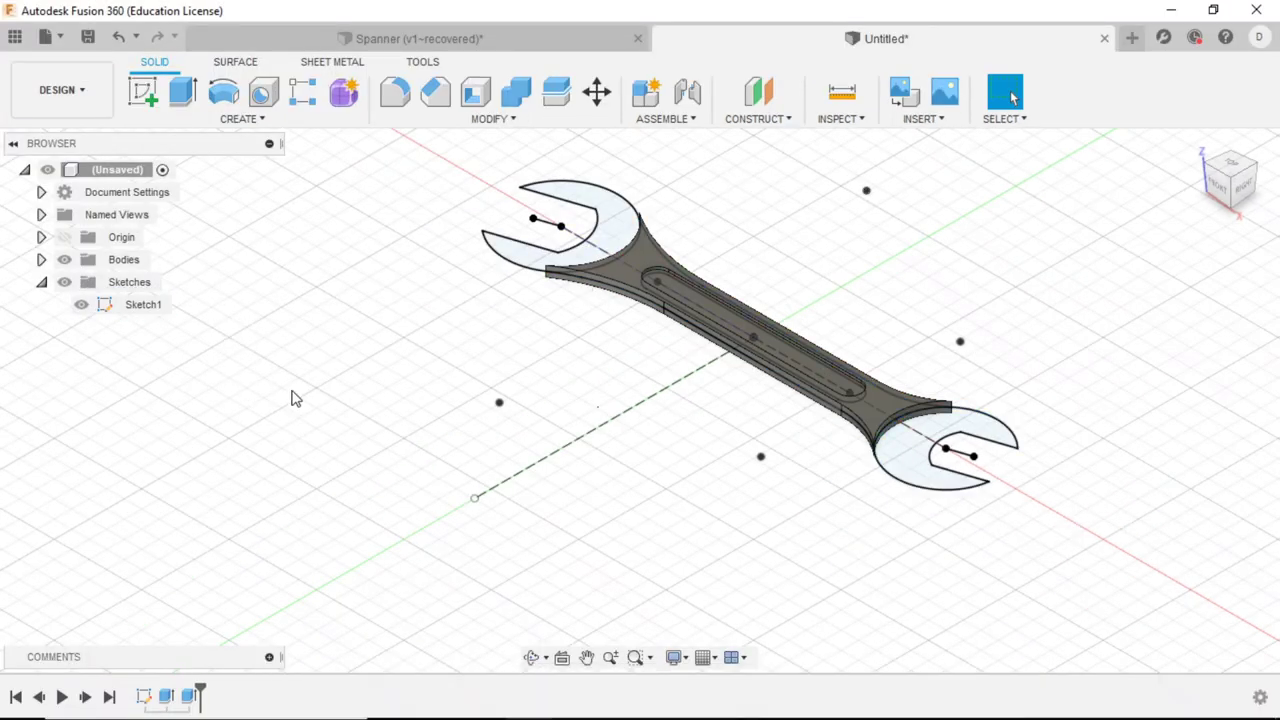
Step: Select both jaw profiles for a new extrusion and check the reference drawing
click(185, 96)
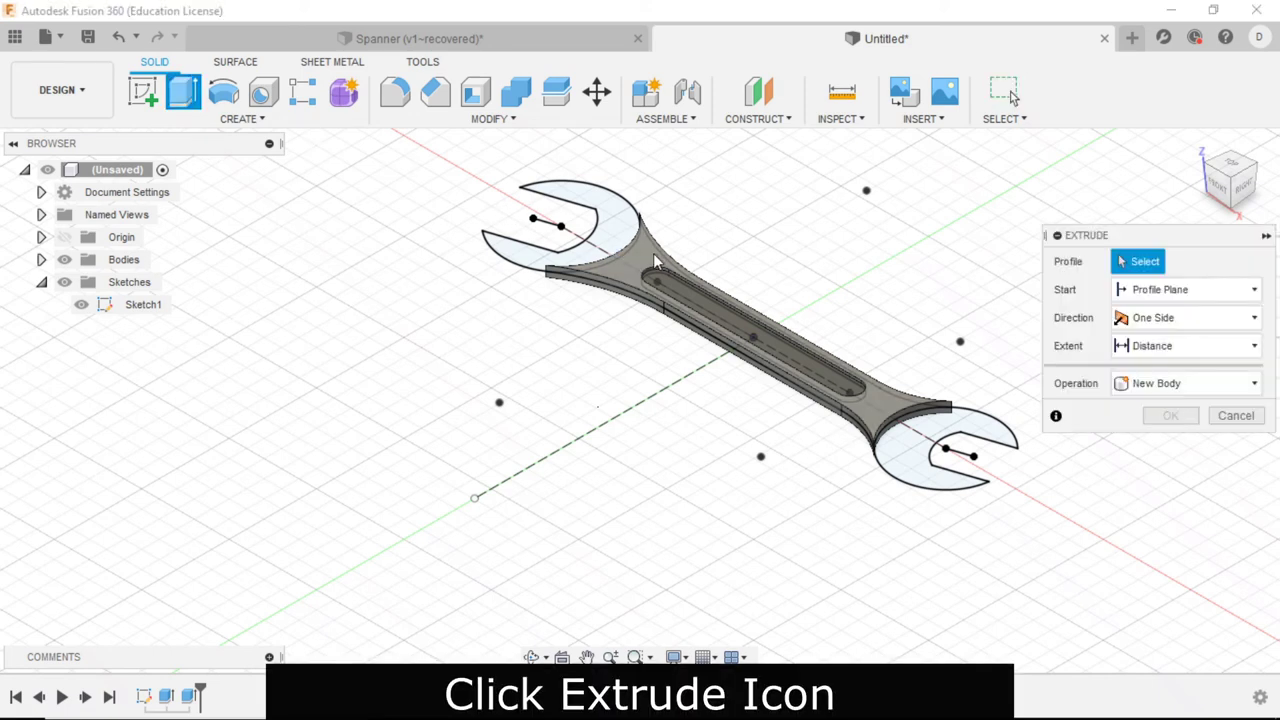
click(624, 222)
click(983, 448)
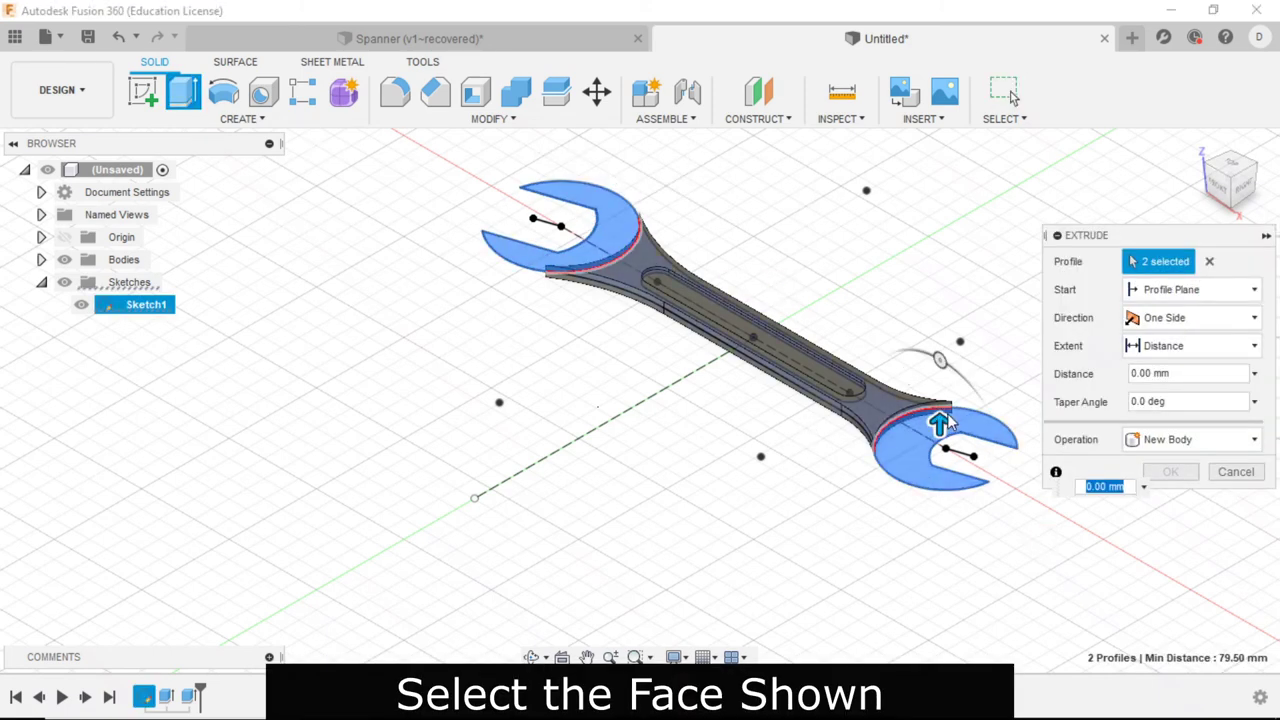
key(alt+Tab)
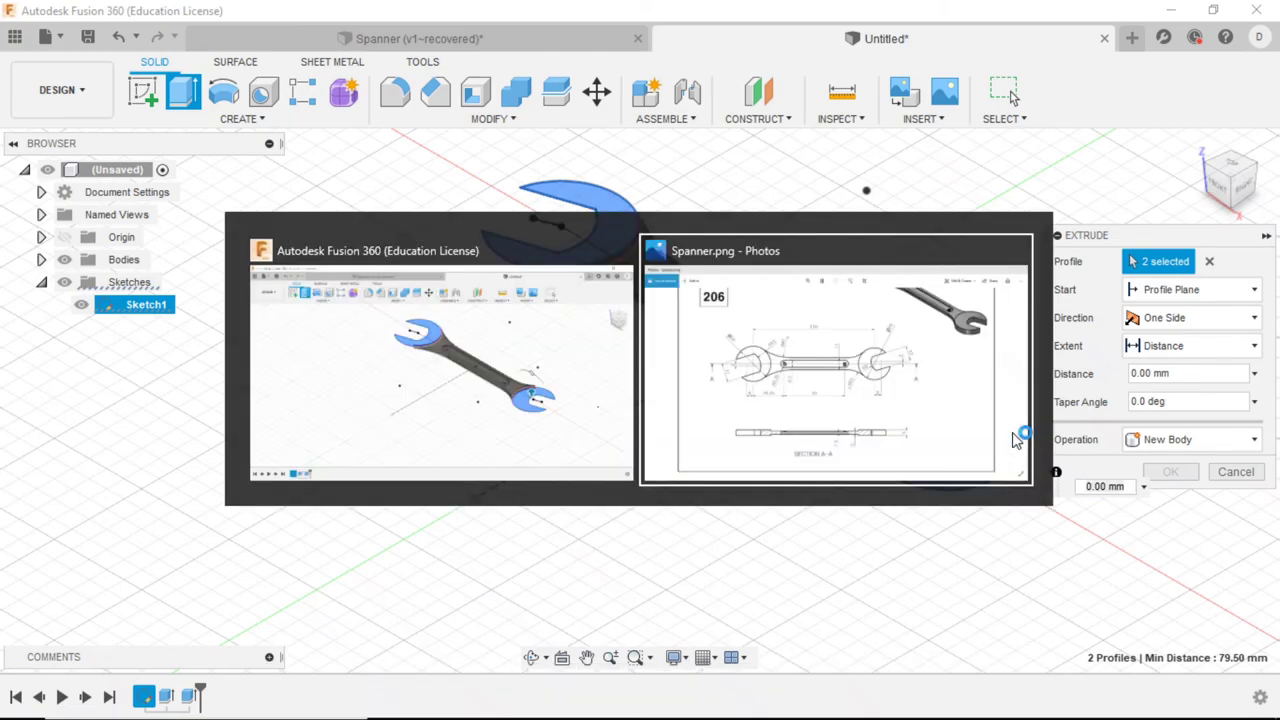
key(alt+Tab)
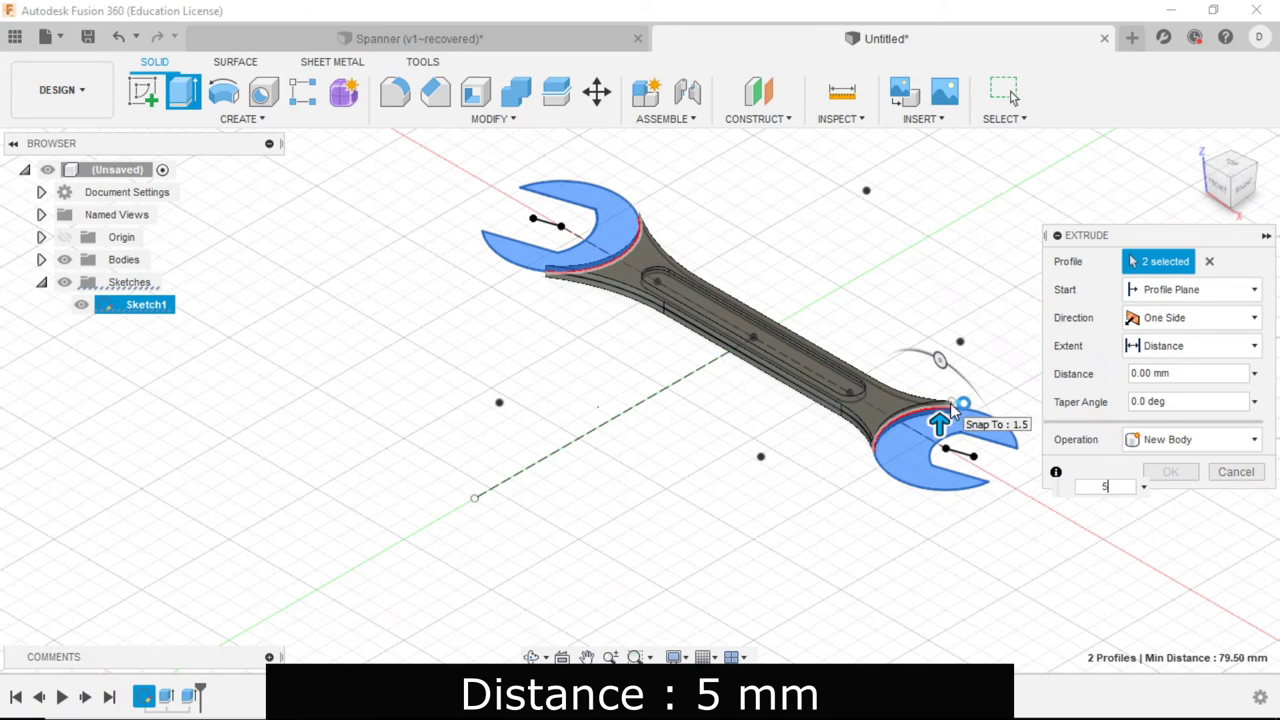
Step: Extrude the jaws 5 mm, symmetric, whole length, joined, then hide the sketches
text(5)
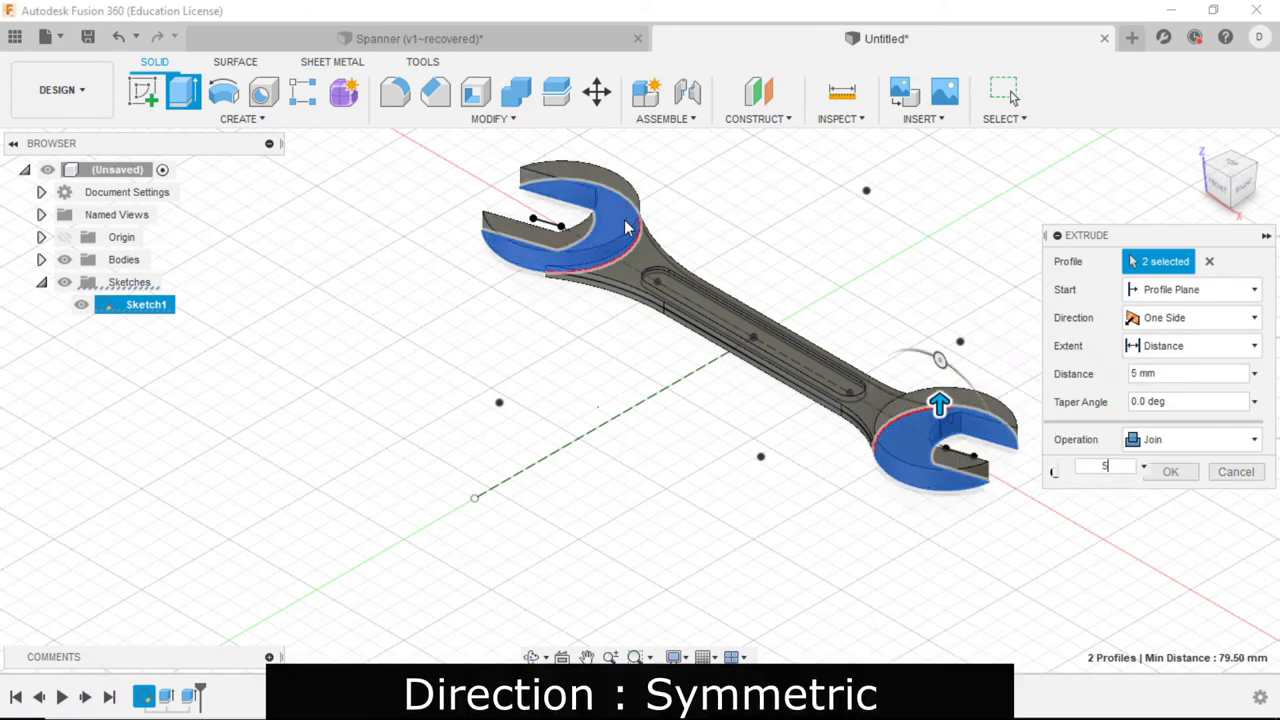
click(1180, 318)
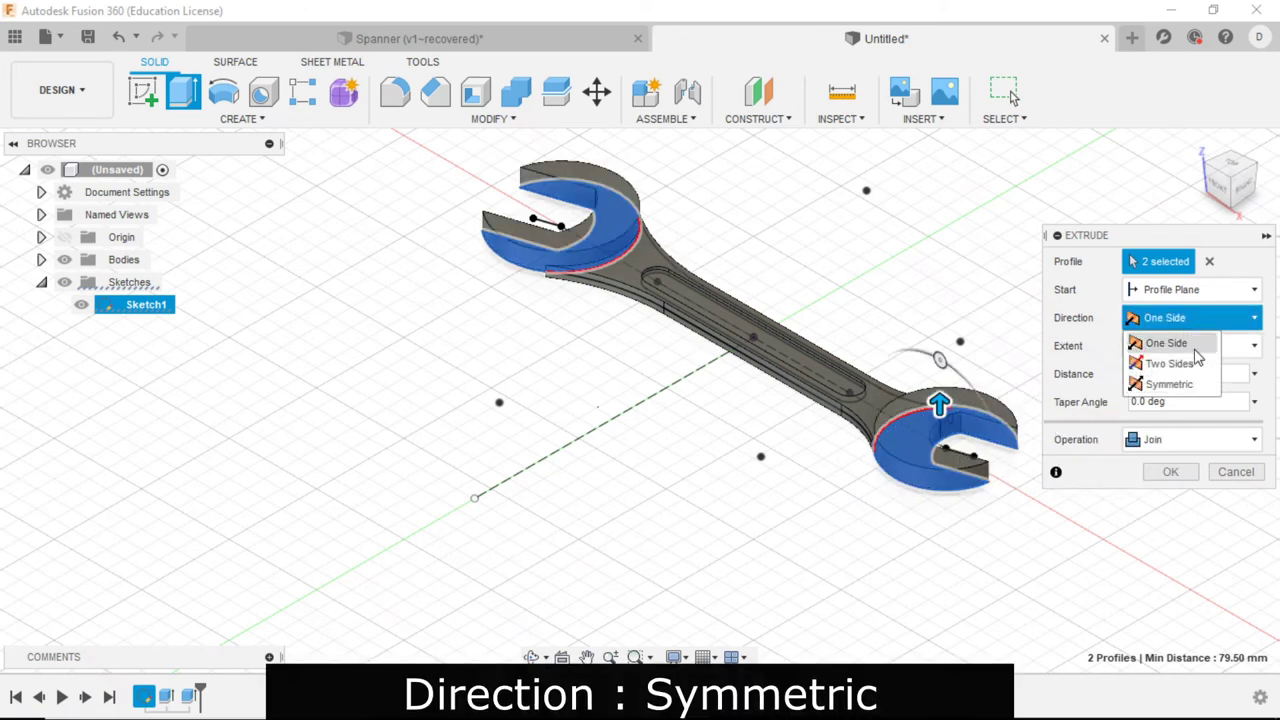
click(1180, 381)
click(1165, 376)
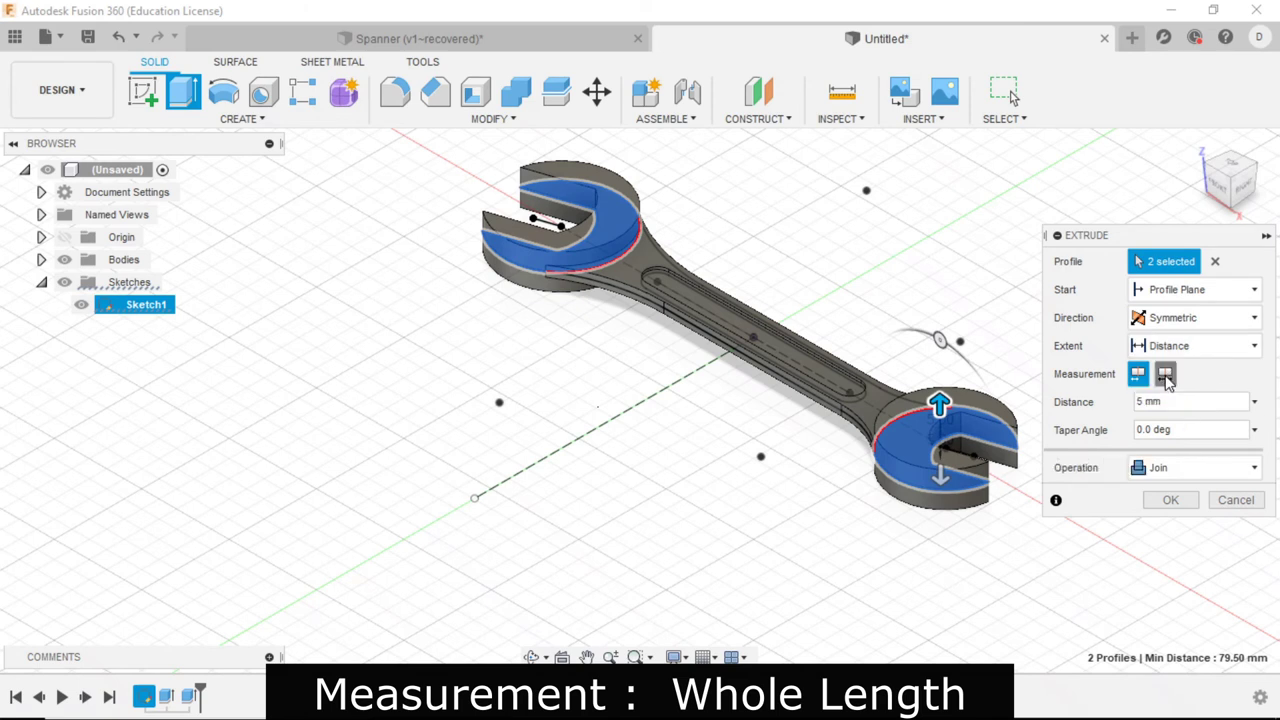
click(1175, 470)
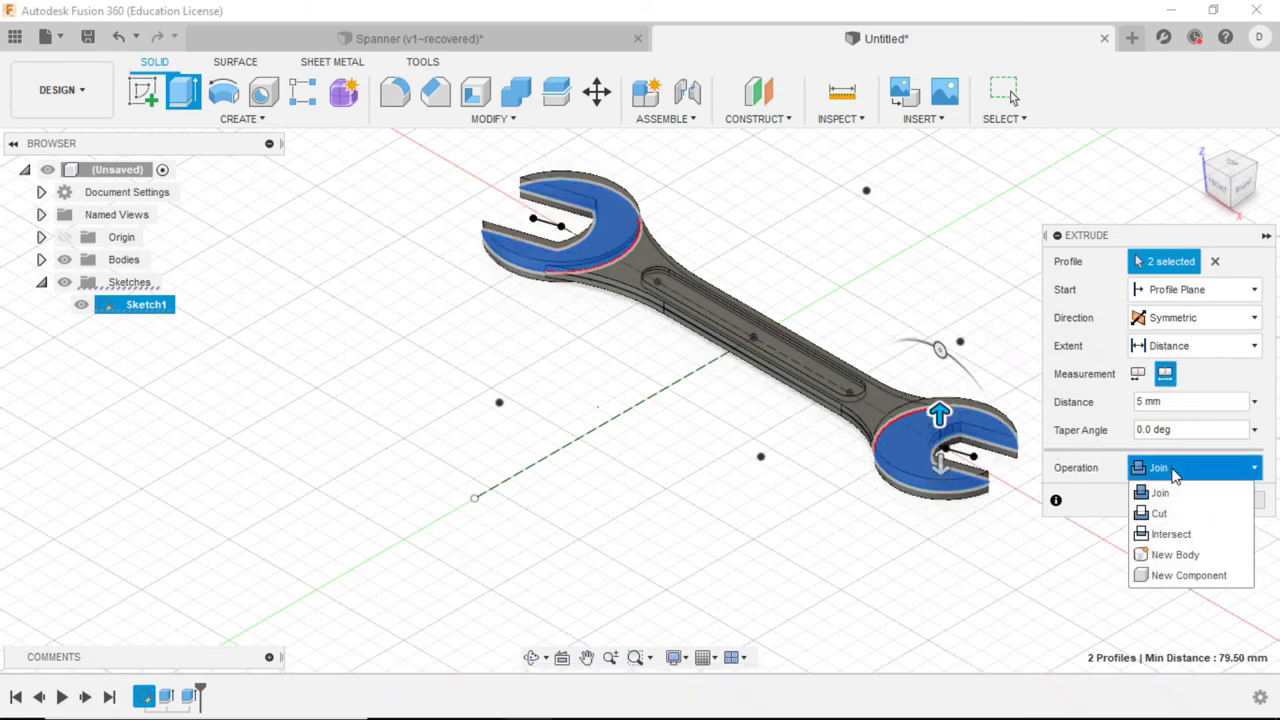
click(1172, 492)
click(1172, 500)
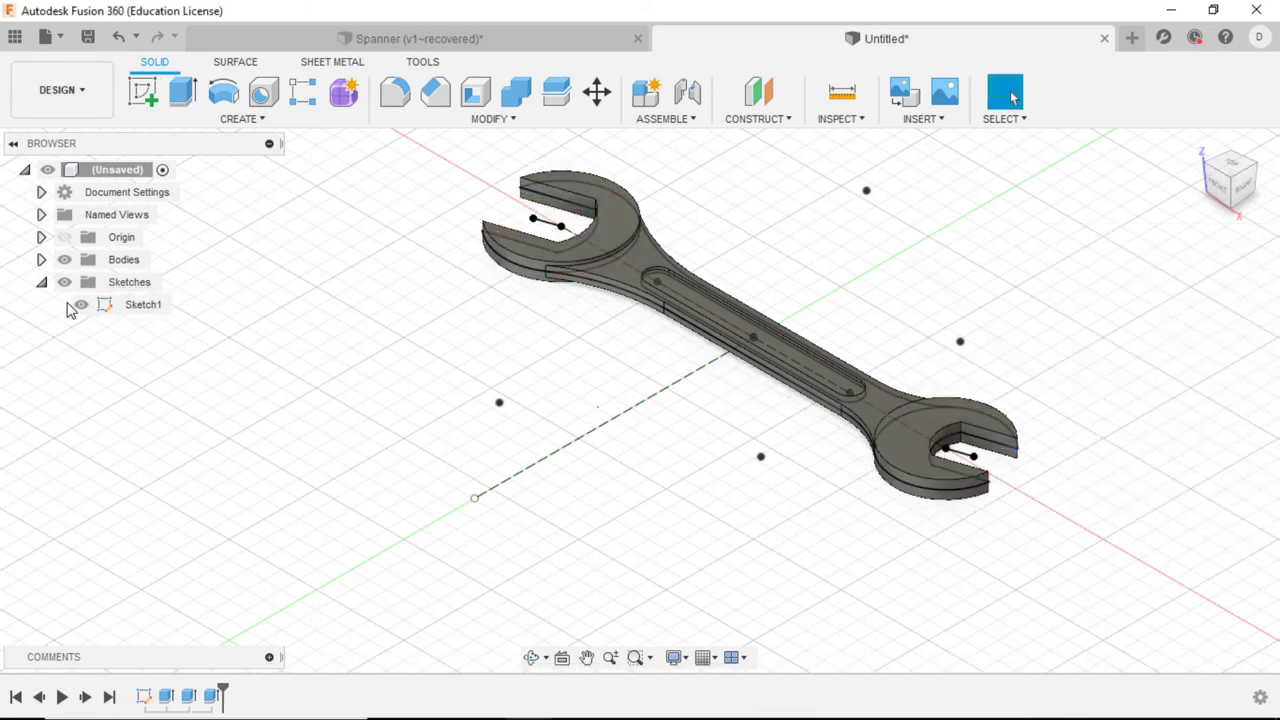
click(64, 282)
mouse_move(1232, 178)
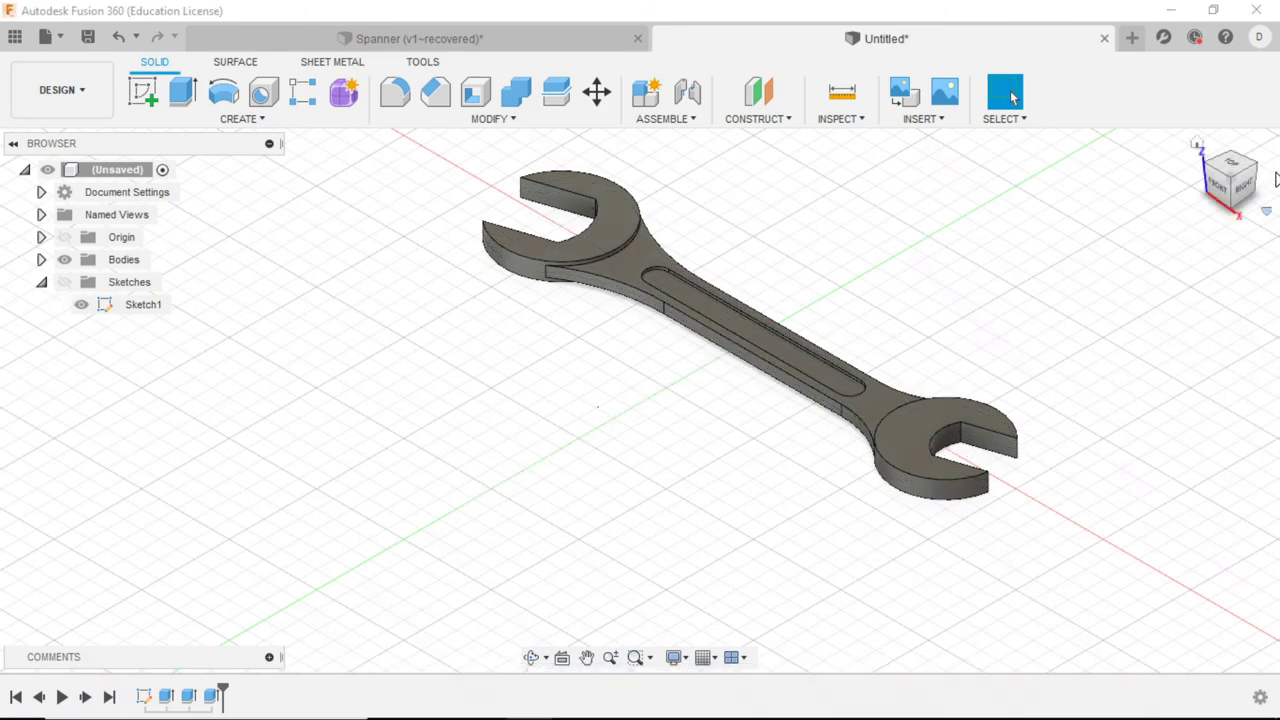
Step: Orbit the finished spanner with the ViewCube, then return to the Home view
click(1262, 175)
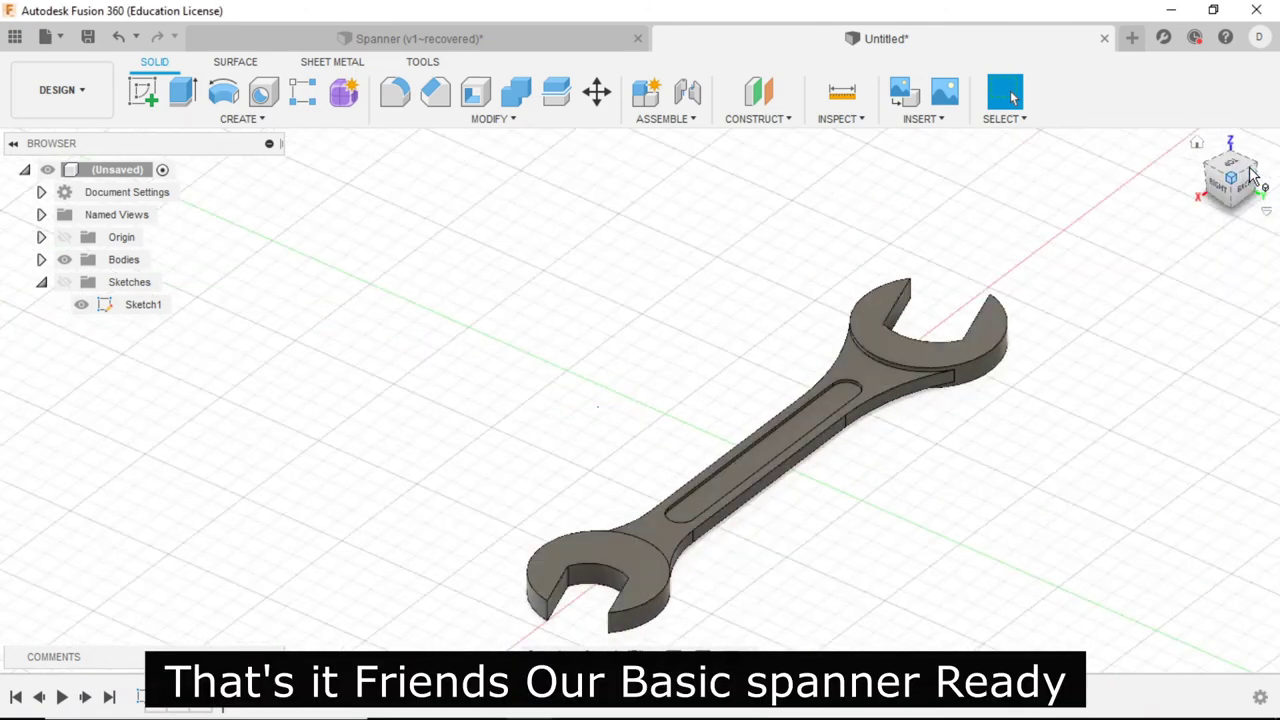
click(1198, 143)
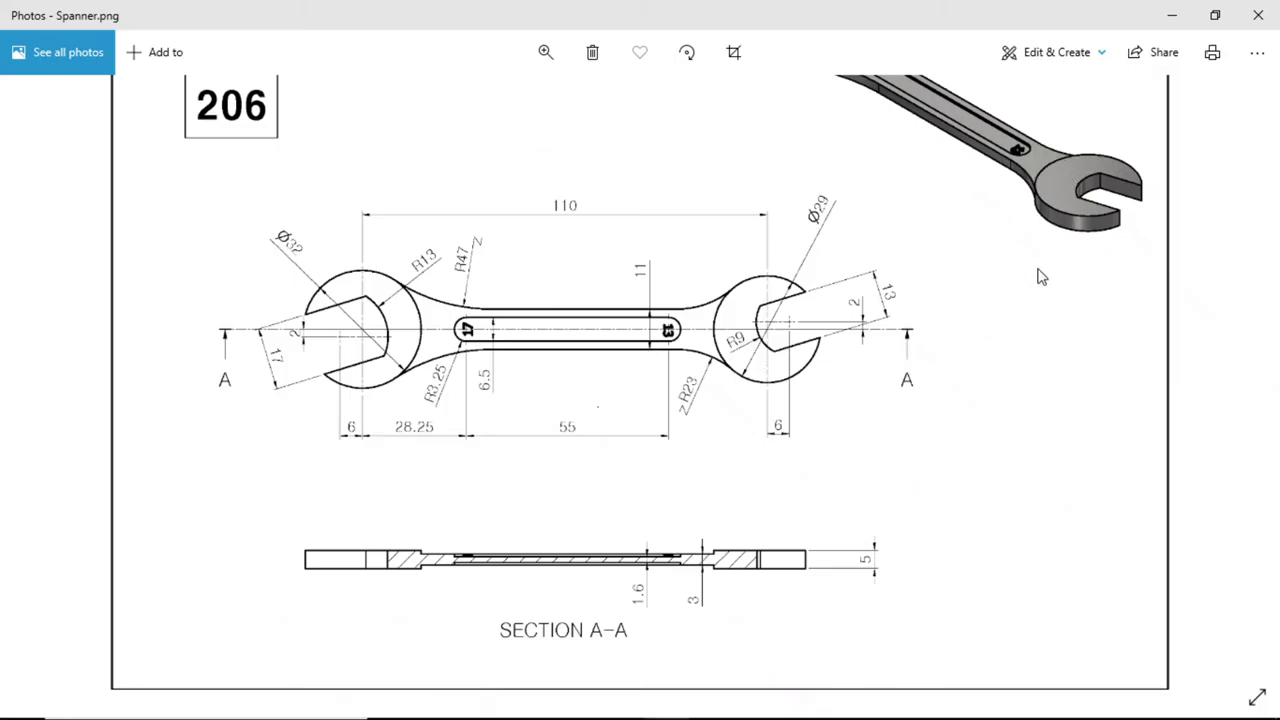
Step: Zoom the Spanner.png drawing in Photos to review the whole spanner
ctrl+scroll(1040, 277, down, 2)
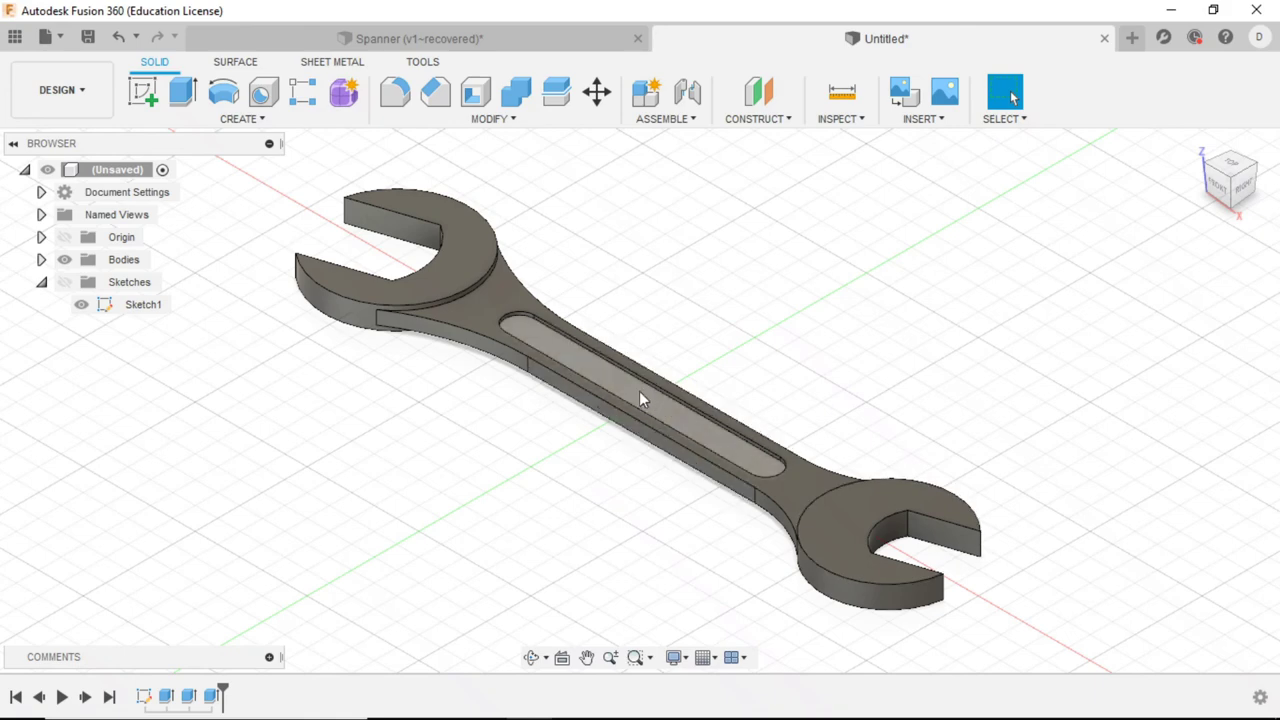
Step: Start a new sketch on the floor of the recessed centre slot
click(143, 92)
scroll(530, 337, up, 3)
scroll(557, 341, up, 3)
scroll(580, 333, up, 2)
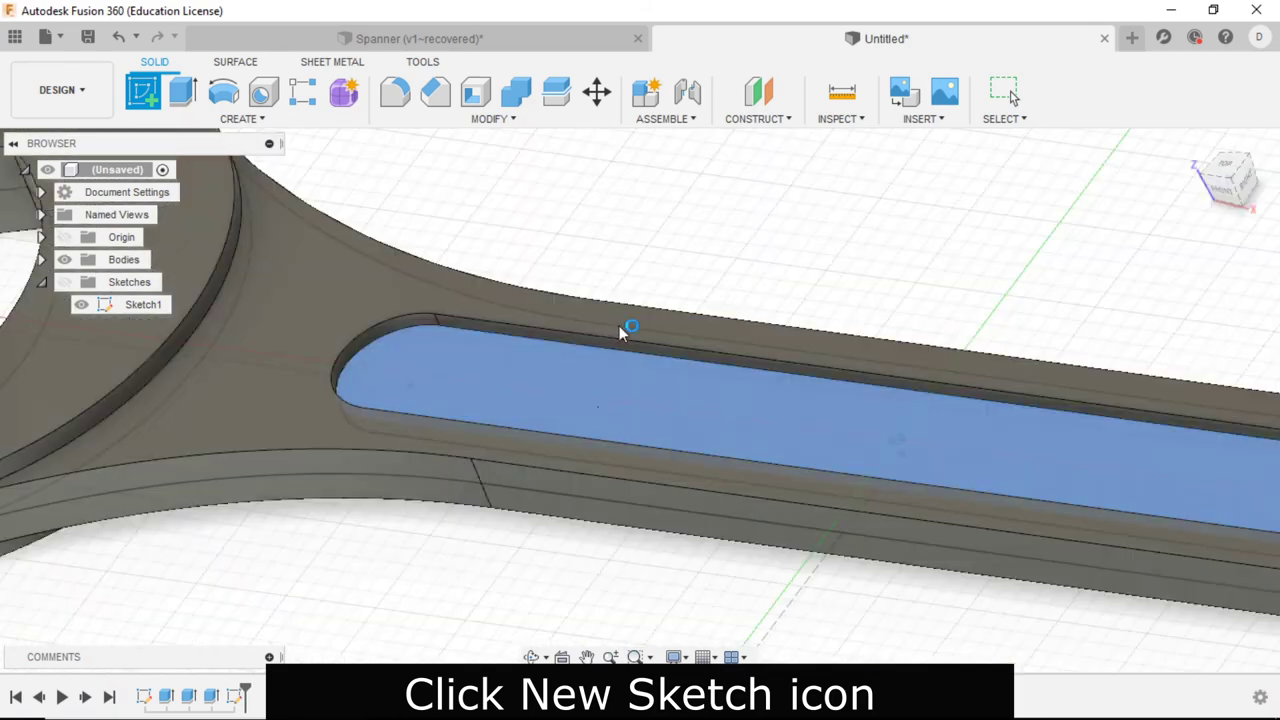
click(603, 325)
scroll(463, 380, up, 1)
scroll(430, 370, up, 3)
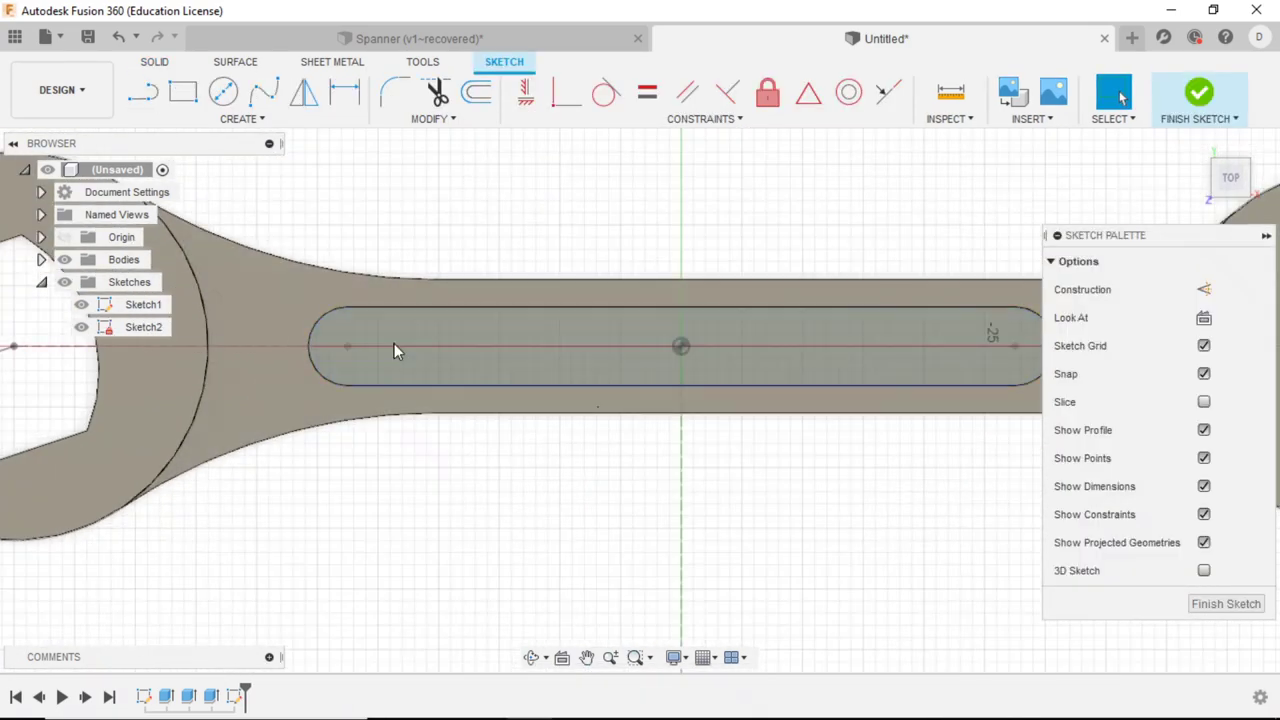
scroll(403, 363, down, 2)
Step: Turn the view so the spanner stands upright and zoom onto the slot
click(1272, 160)
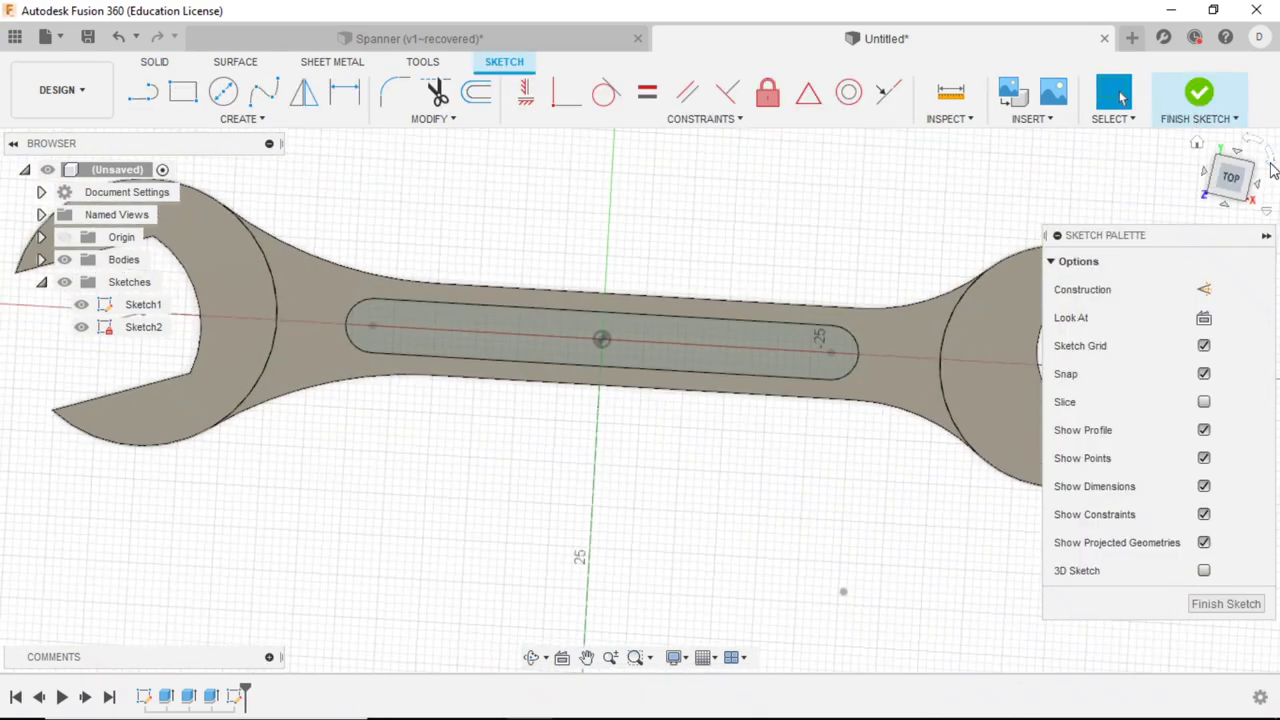
scroll(669, 386, up, 4)
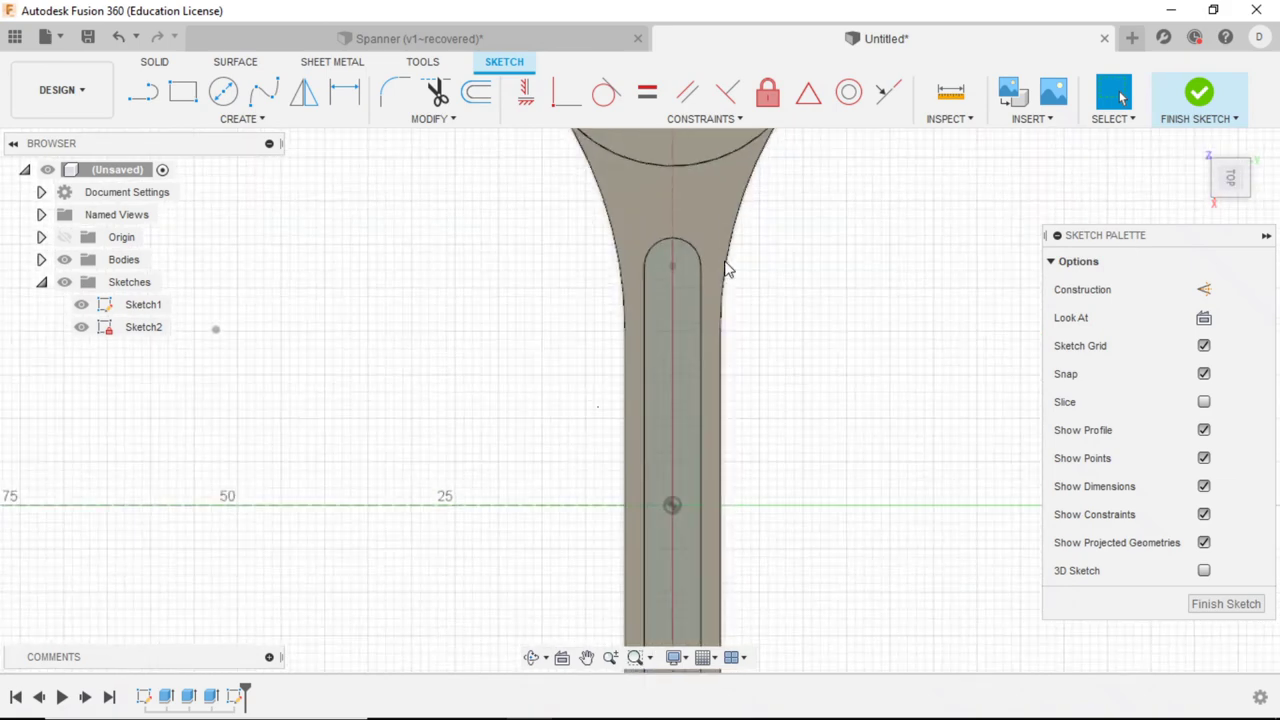
scroll(638, 269, down, 3)
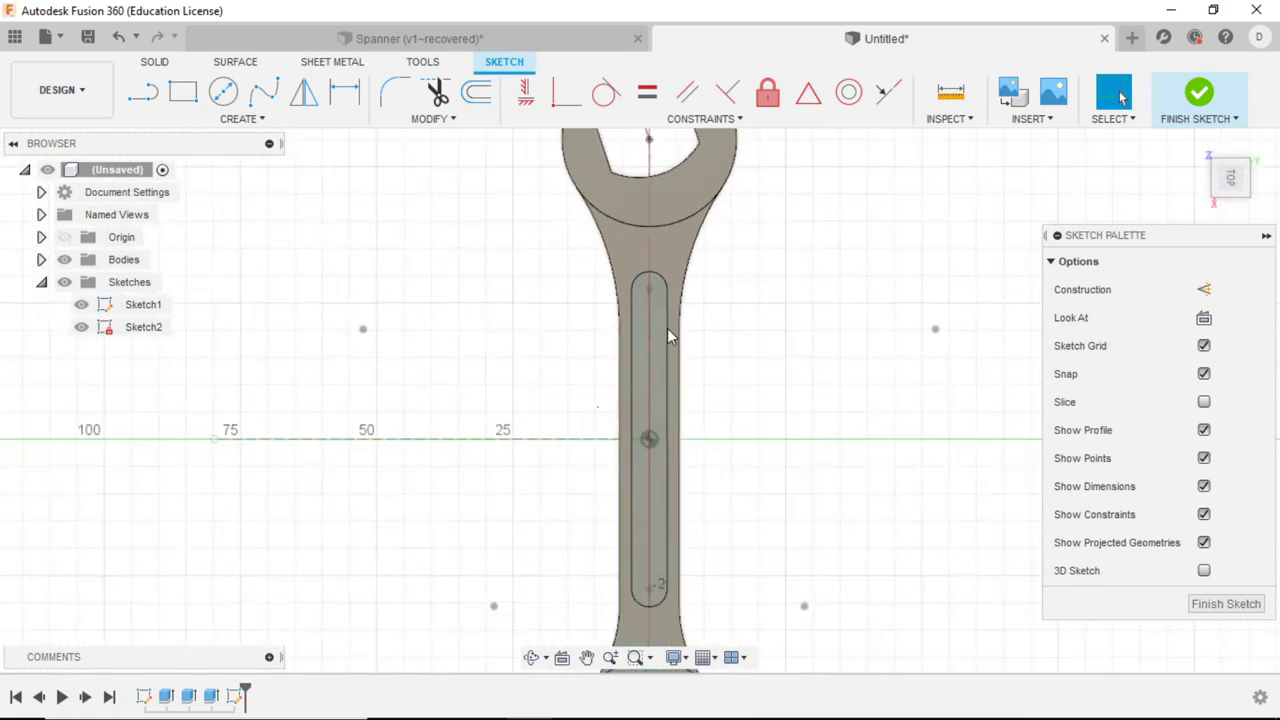
scroll(667, 328, down, 3)
scroll(670, 200, up, 2)
scroll(670, 279, up, 2)
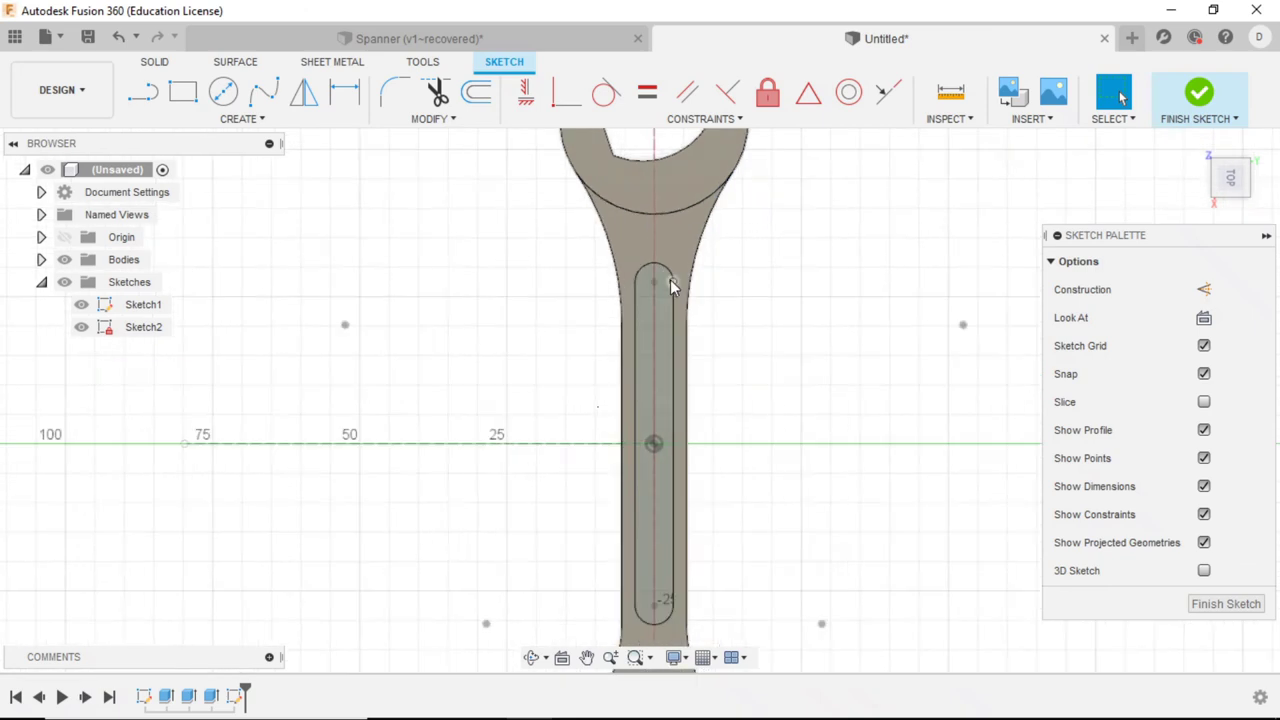
scroll(615, 309, up, 2)
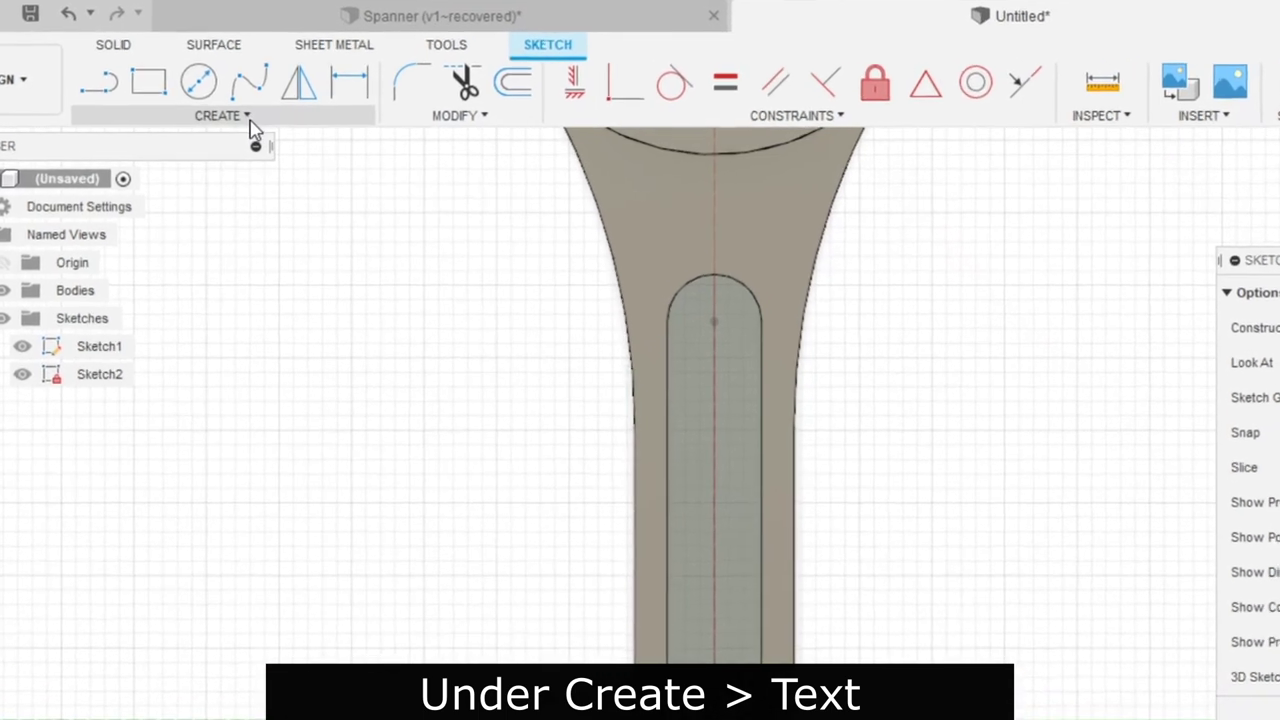
click(243, 118)
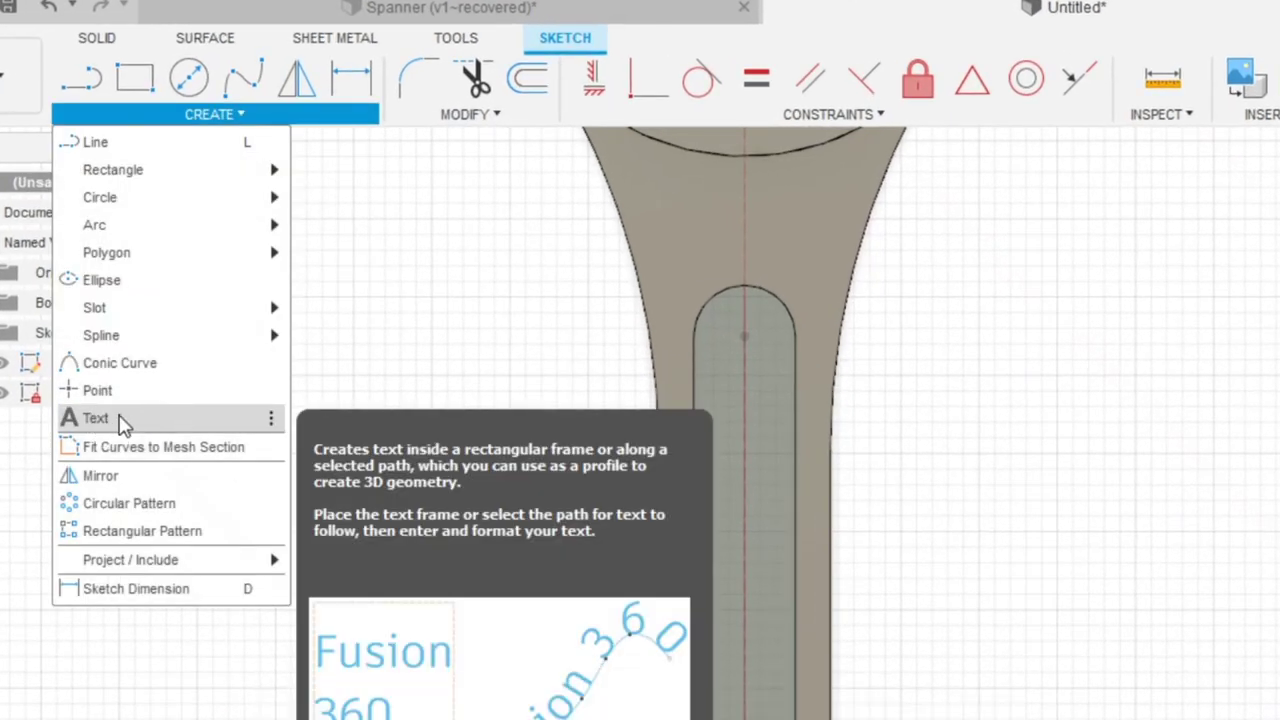
Step: Place a text box at the slot's upper end and enter '17'
click(126, 418)
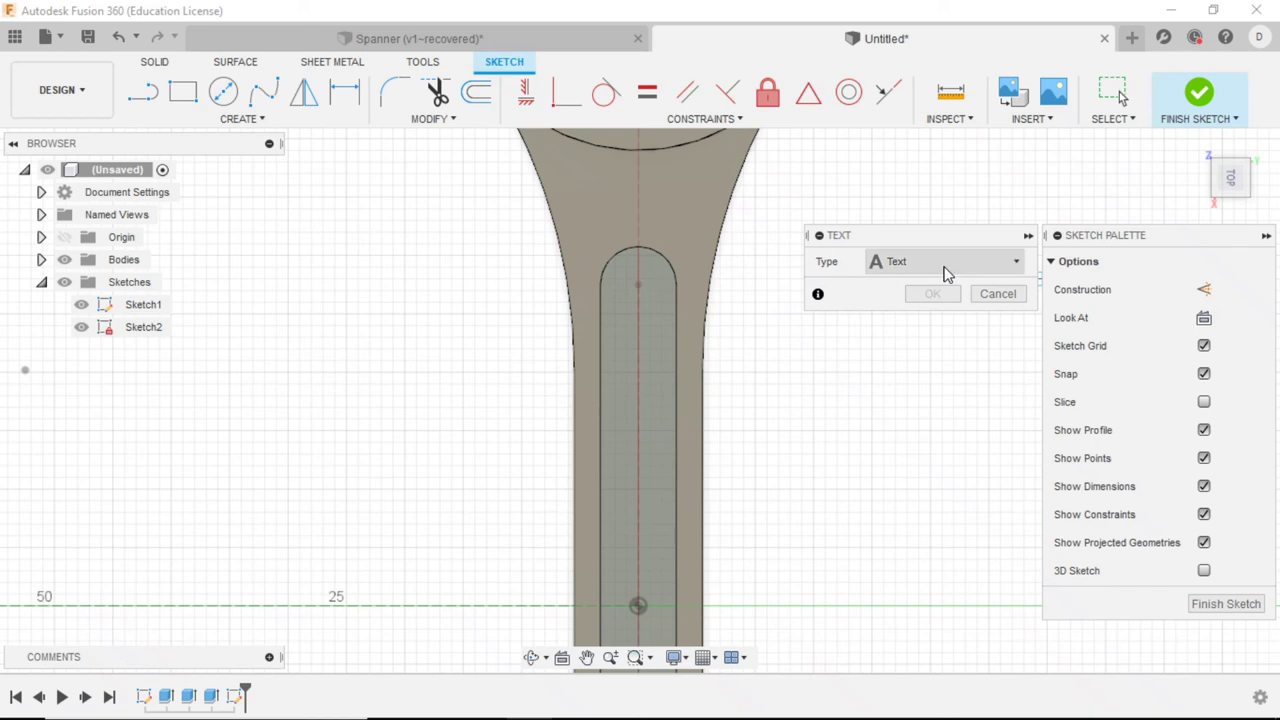
scroll(640, 290, up, 2)
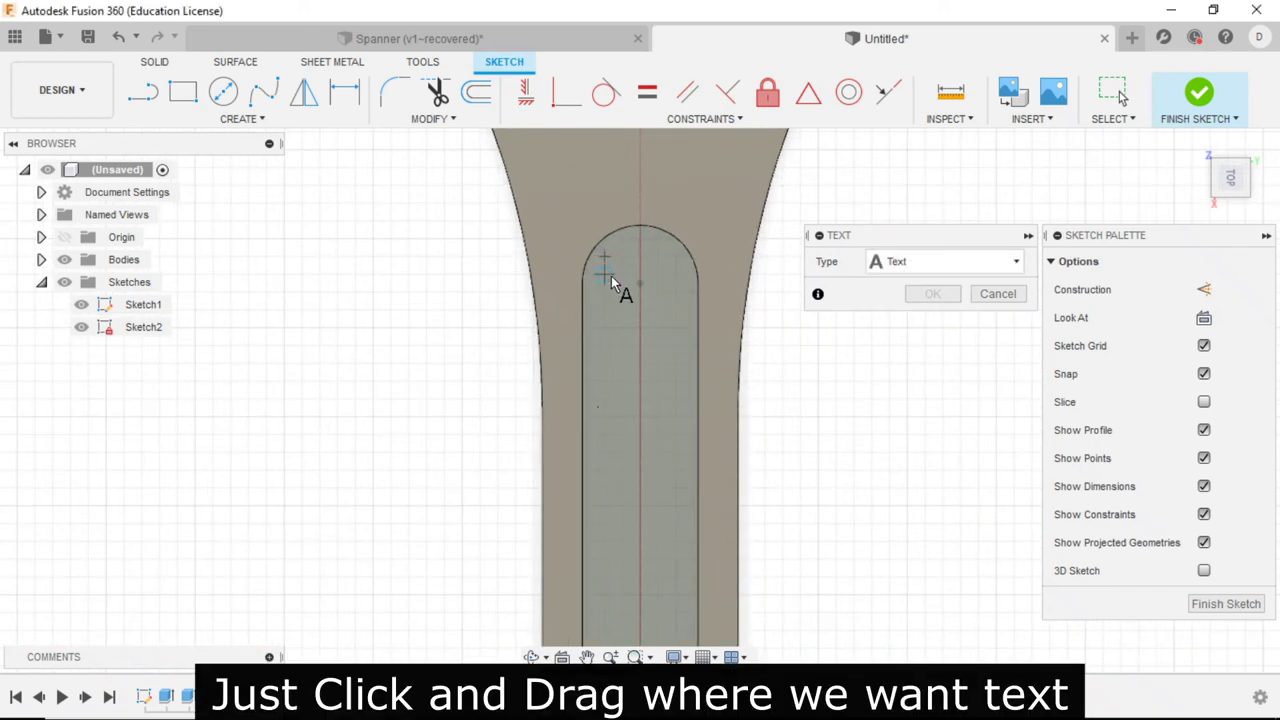
click(672, 337)
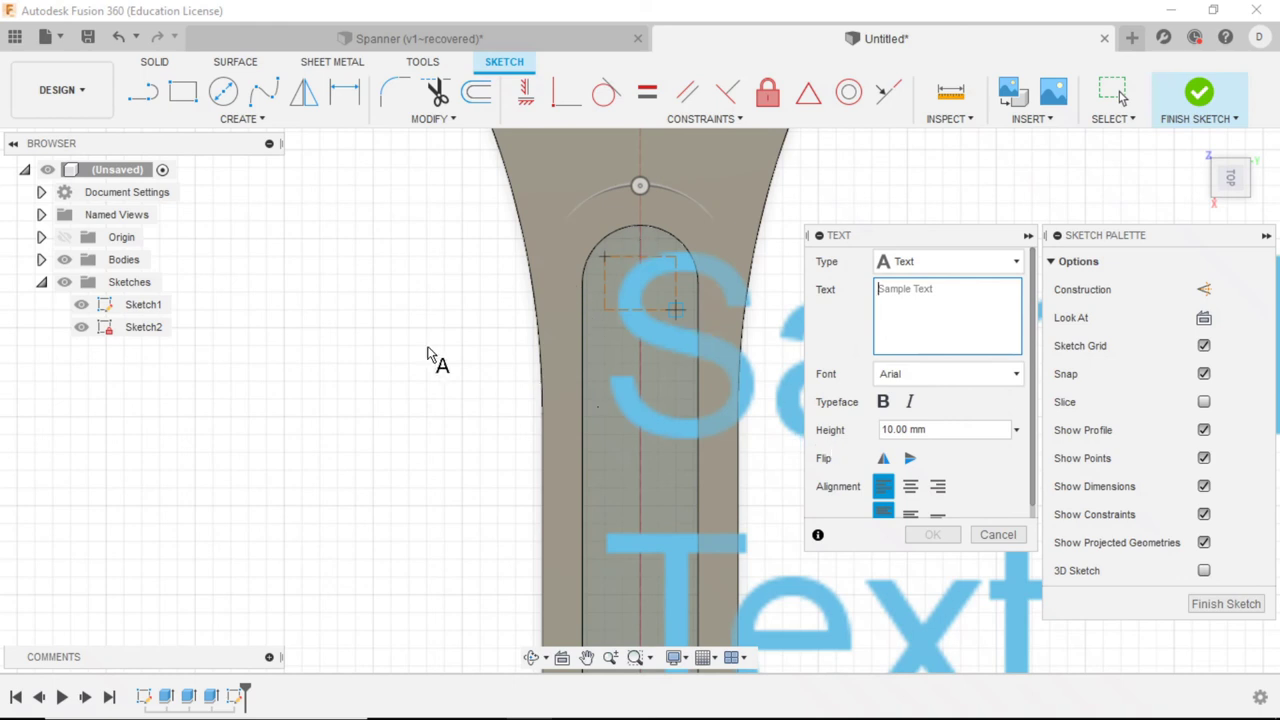
scroll(379, 307, down, 2)
scroll(379, 307, down, 2)
scroll(360, 320, down, 2)
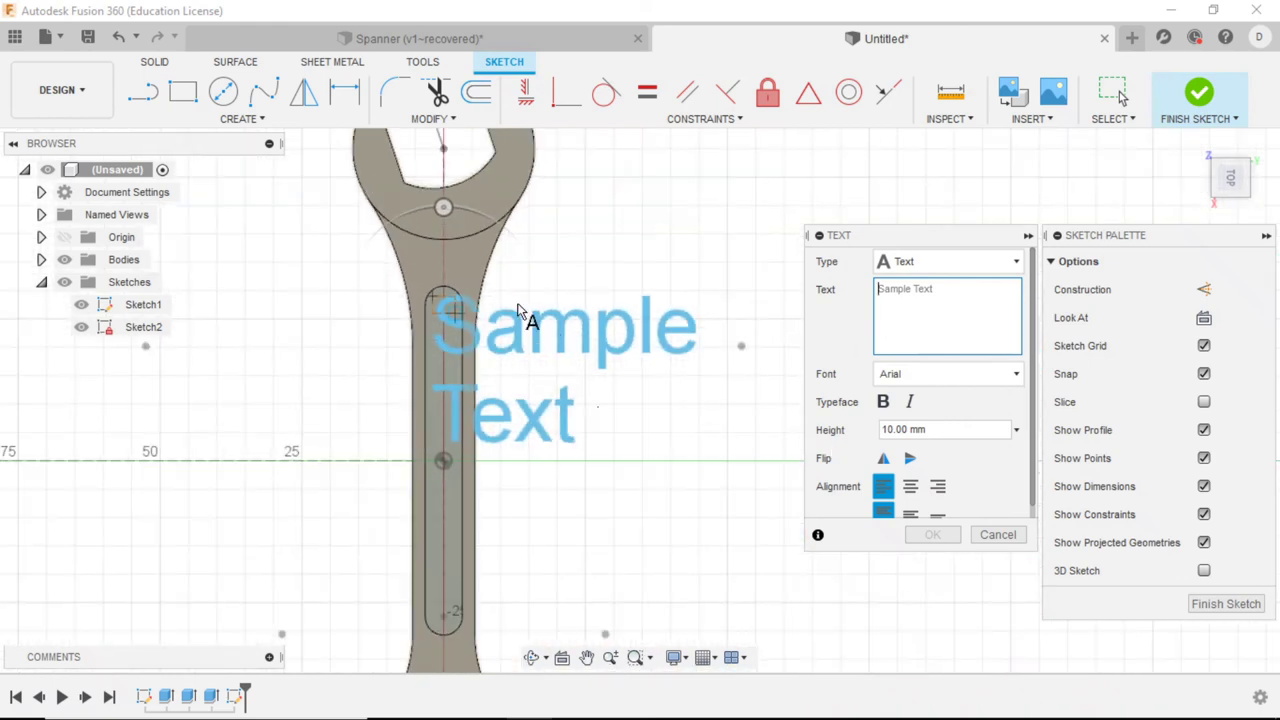
click(903, 300)
text(17)
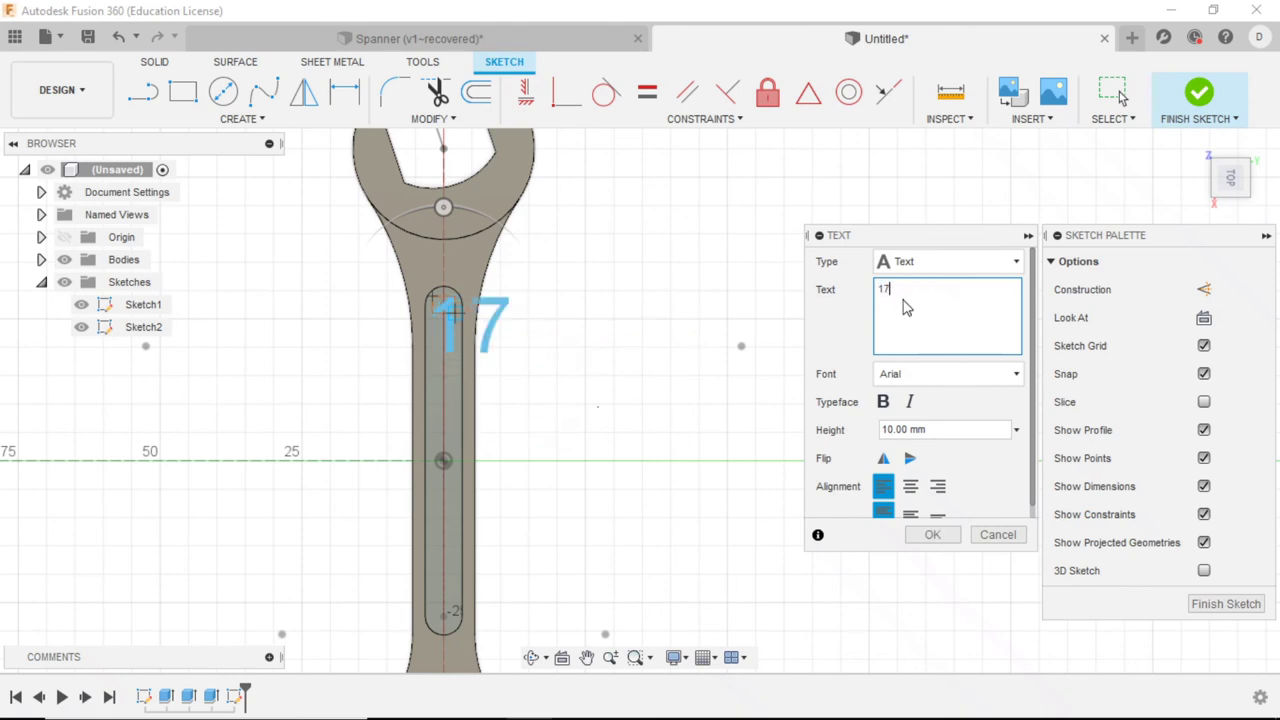
Step: Set the '17' text height to 3.2 mm and confirm it
scroll(472, 315, up, 2)
scroll(465, 300, up, 2)
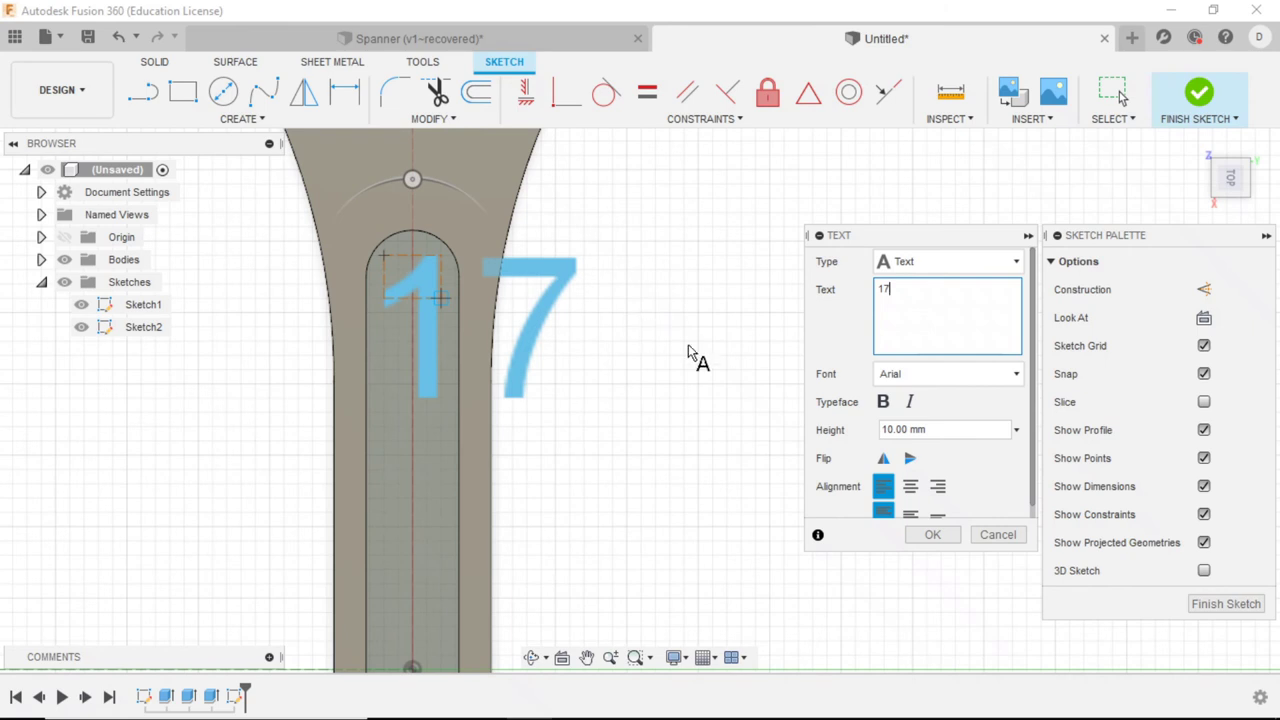
click(938, 430)
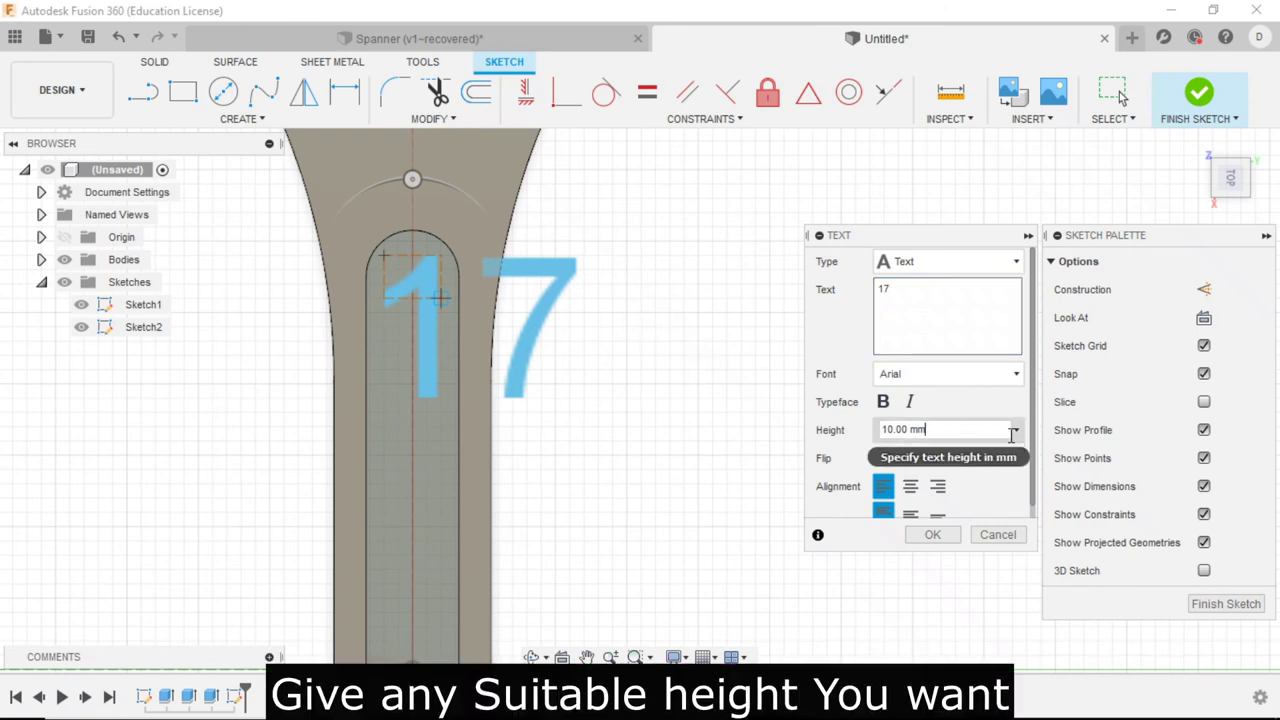
drag(941, 428, 876, 437)
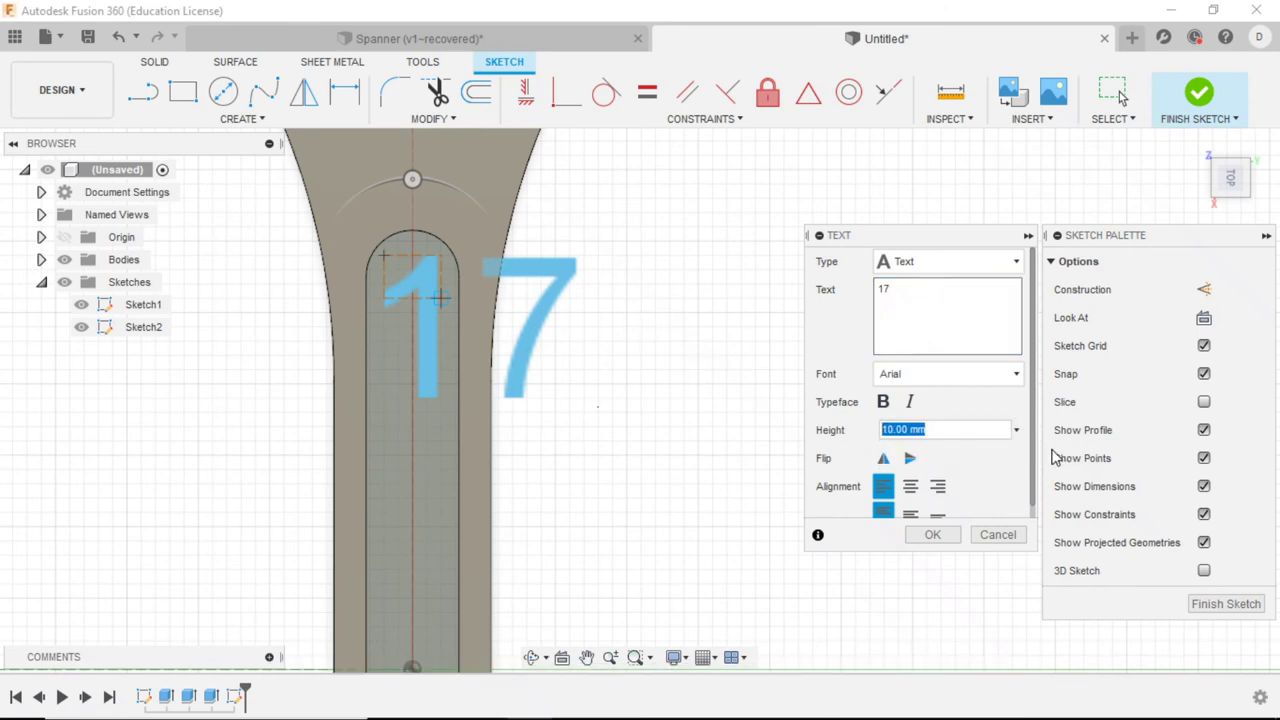
text(1)
scroll(395, 273, up, 3)
scroll(713, 335, down, 3)
key(BackSpace)
text(3.2)
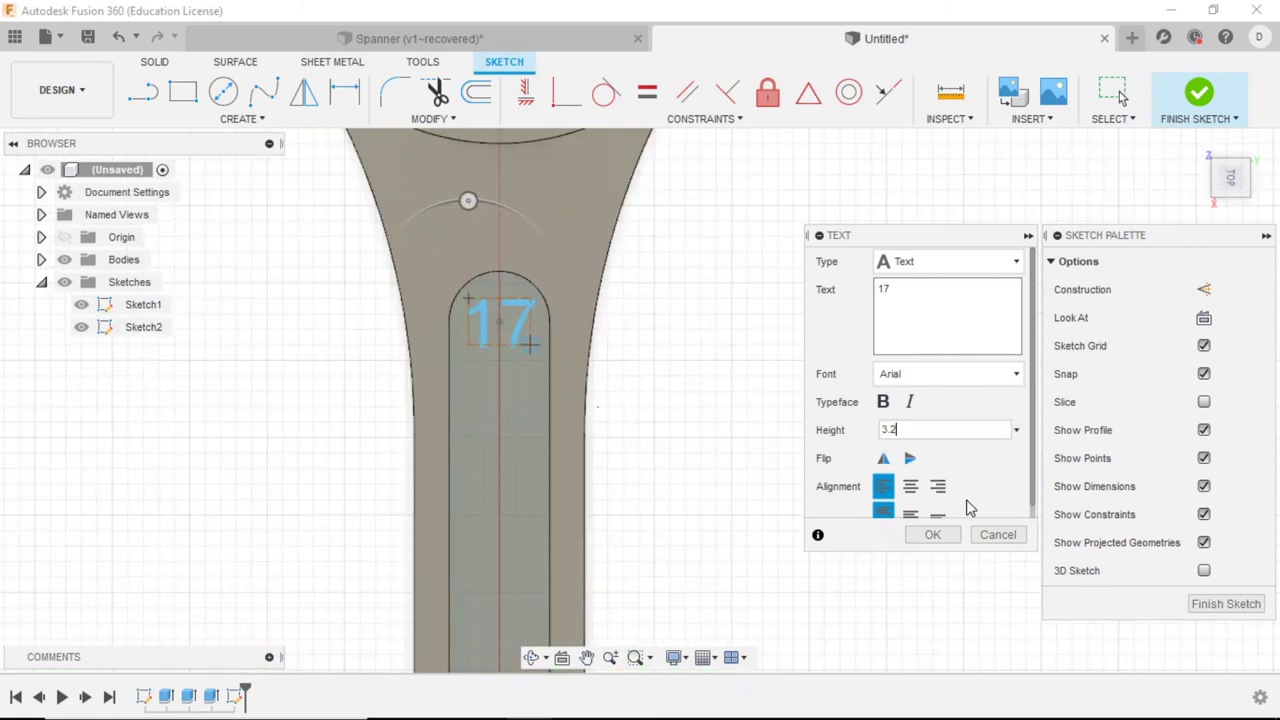
click(932, 535)
scroll(605, 296, down, 2)
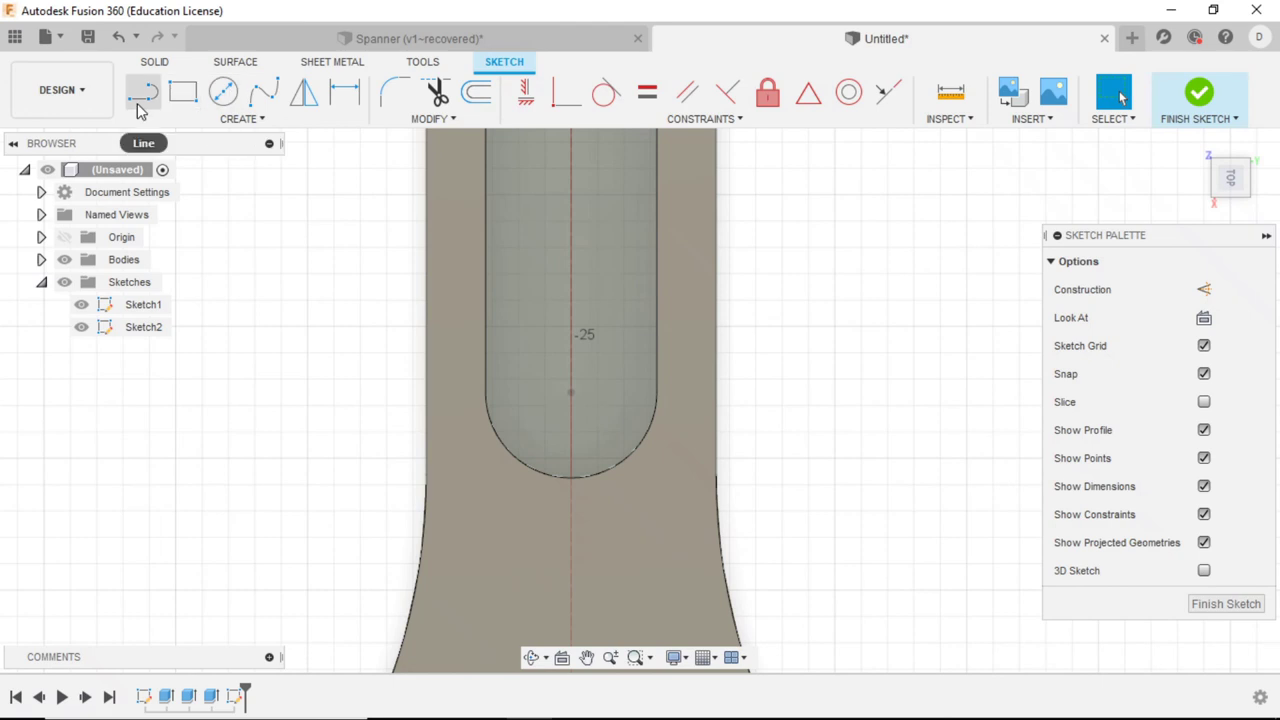
click(240, 118)
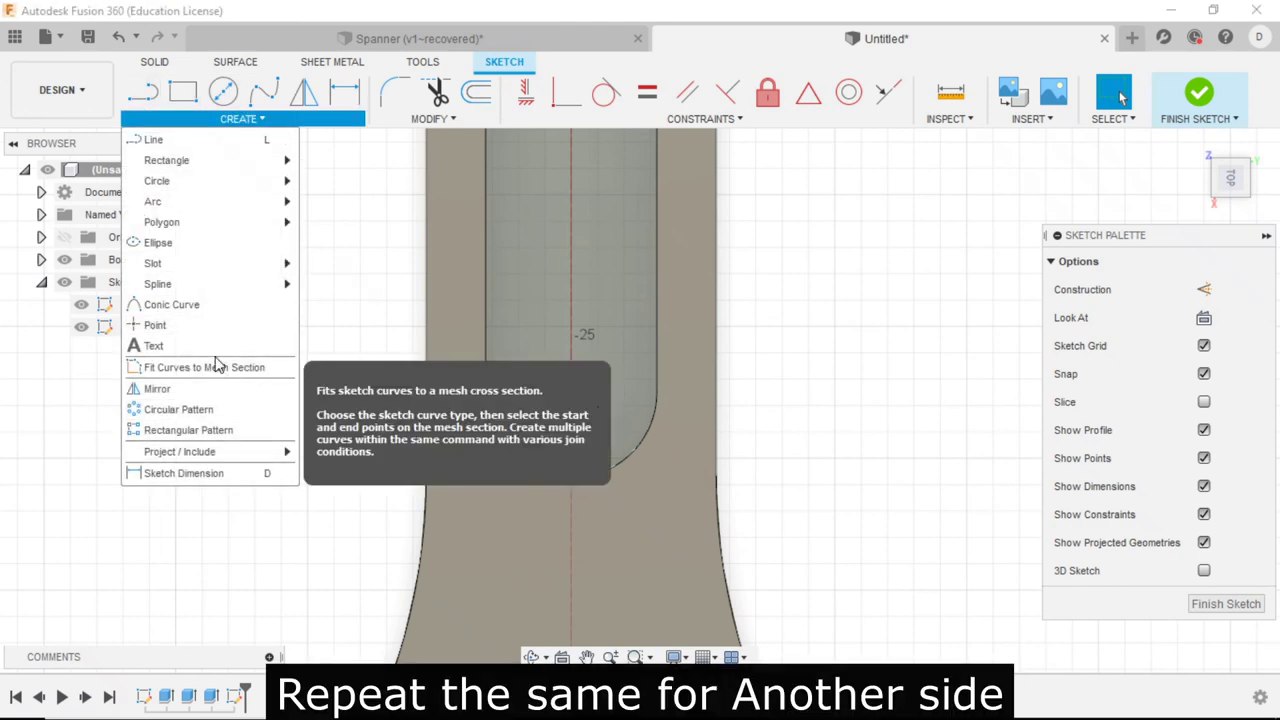
Step: Add '13' text at the slot's lower end, 3.2 mm high, rotated 180°
click(218, 346)
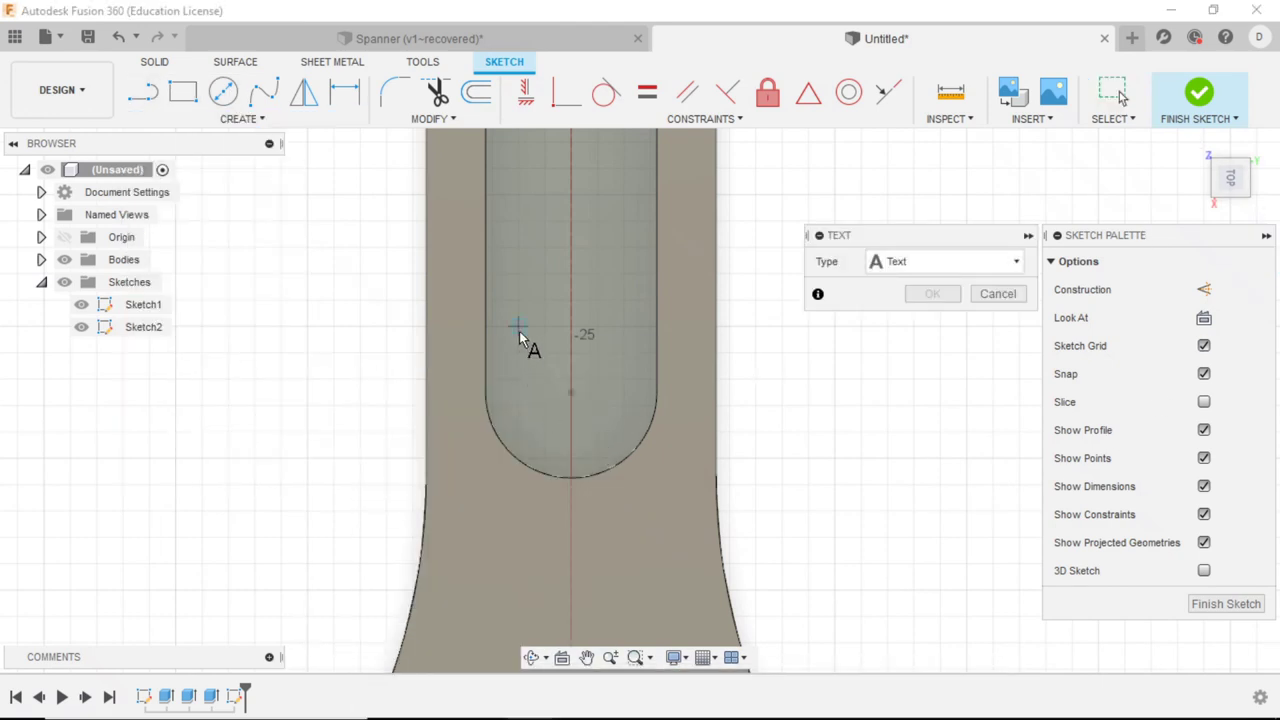
click(518, 327)
click(623, 405)
text(1)
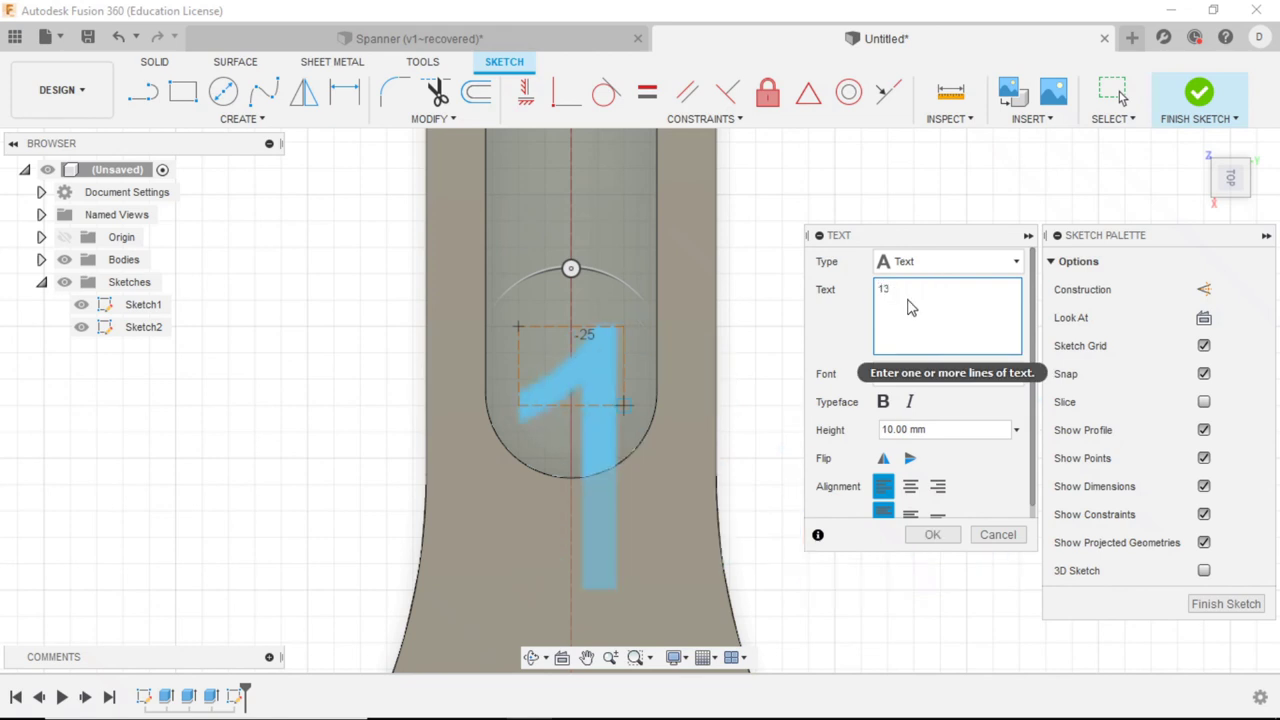
text(3)
click(1017, 432)
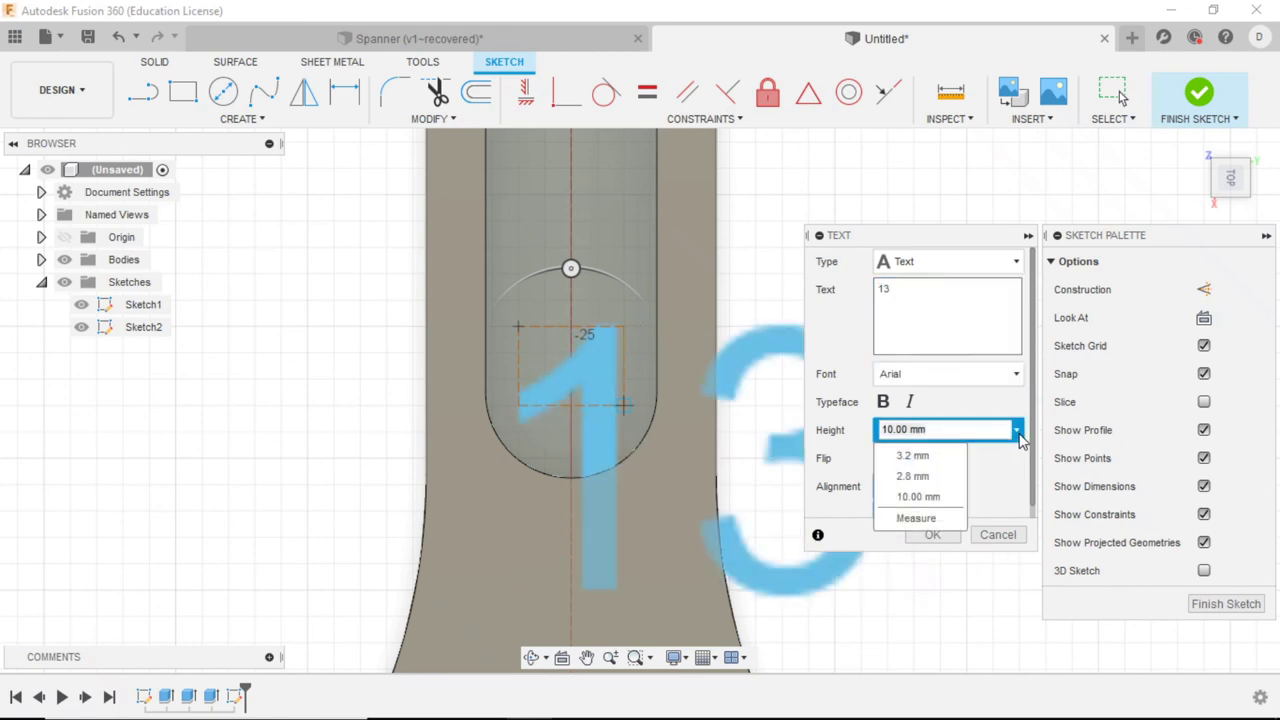
click(912, 456)
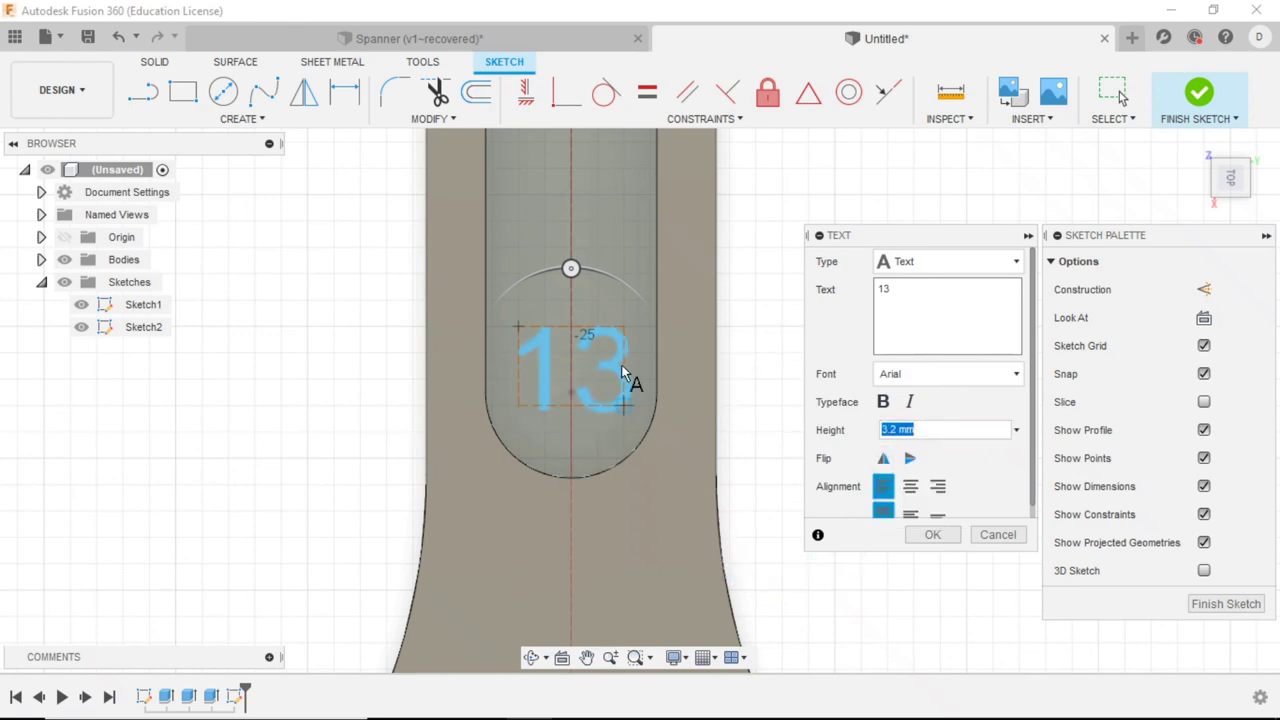
drag(570, 268, 570, 458)
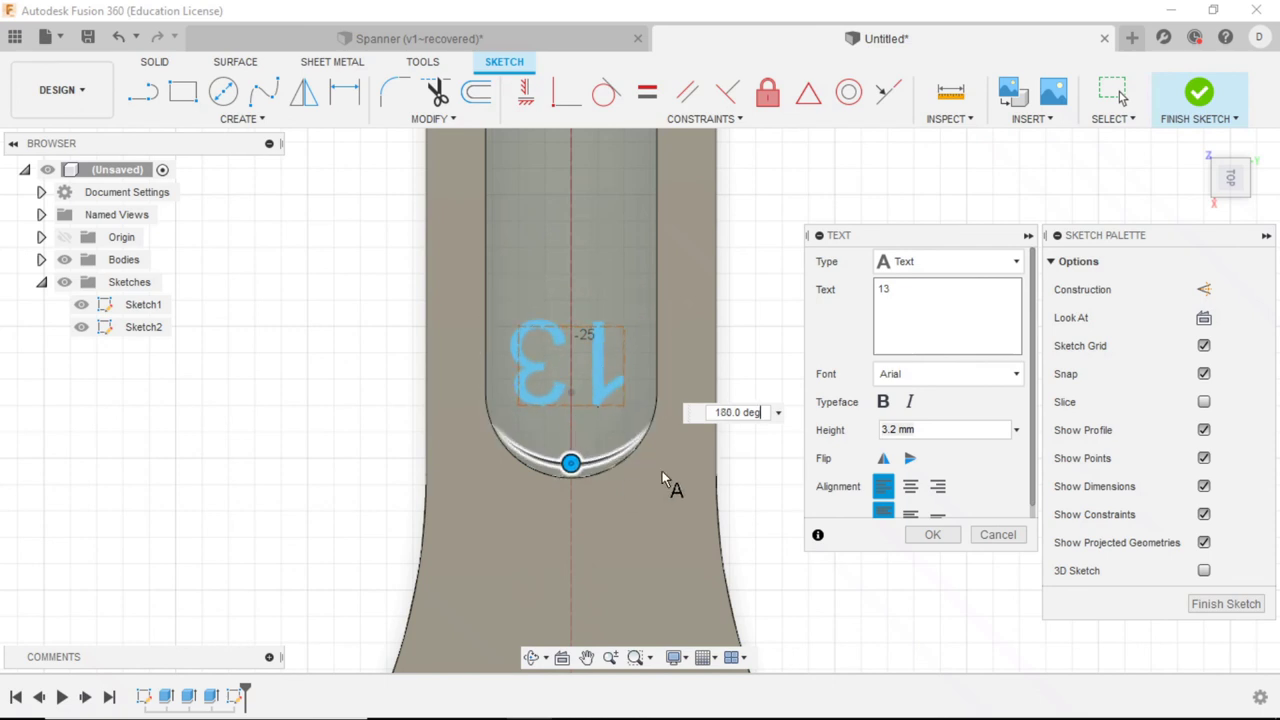
click(950, 538)
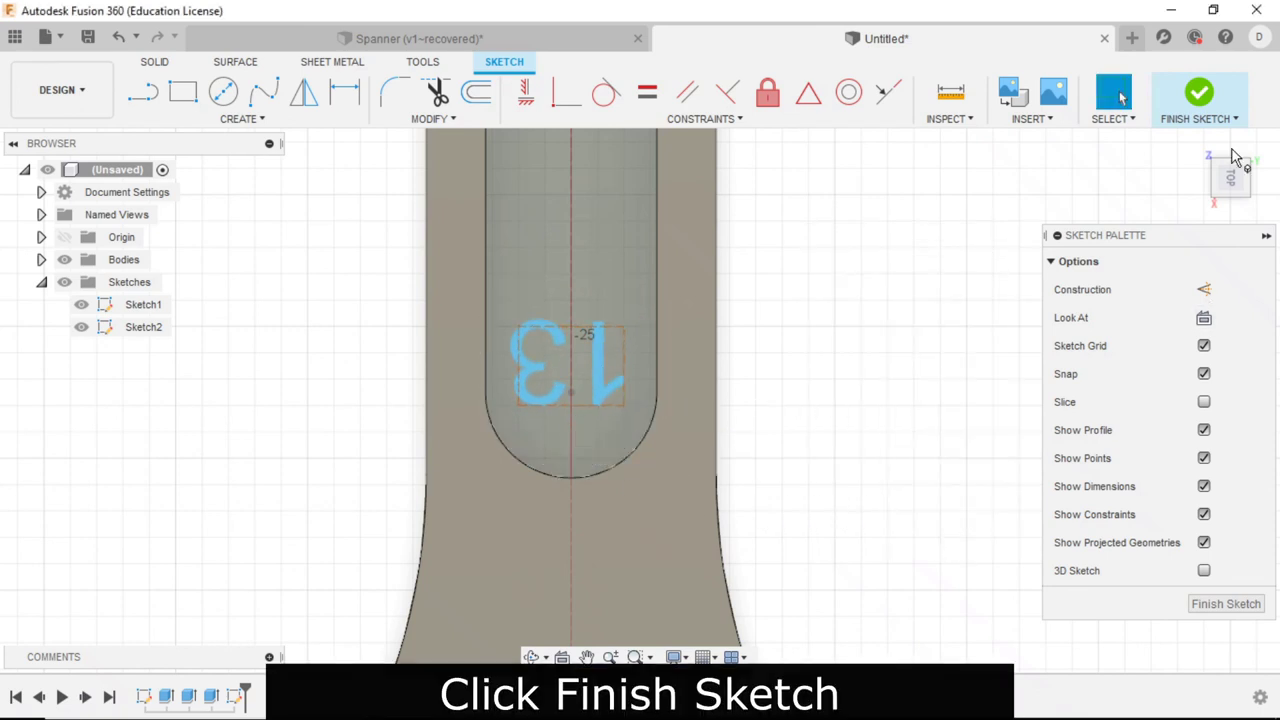
Step: Finish Sketch2 and hide Sketch1 so the text is visible
click(1200, 100)
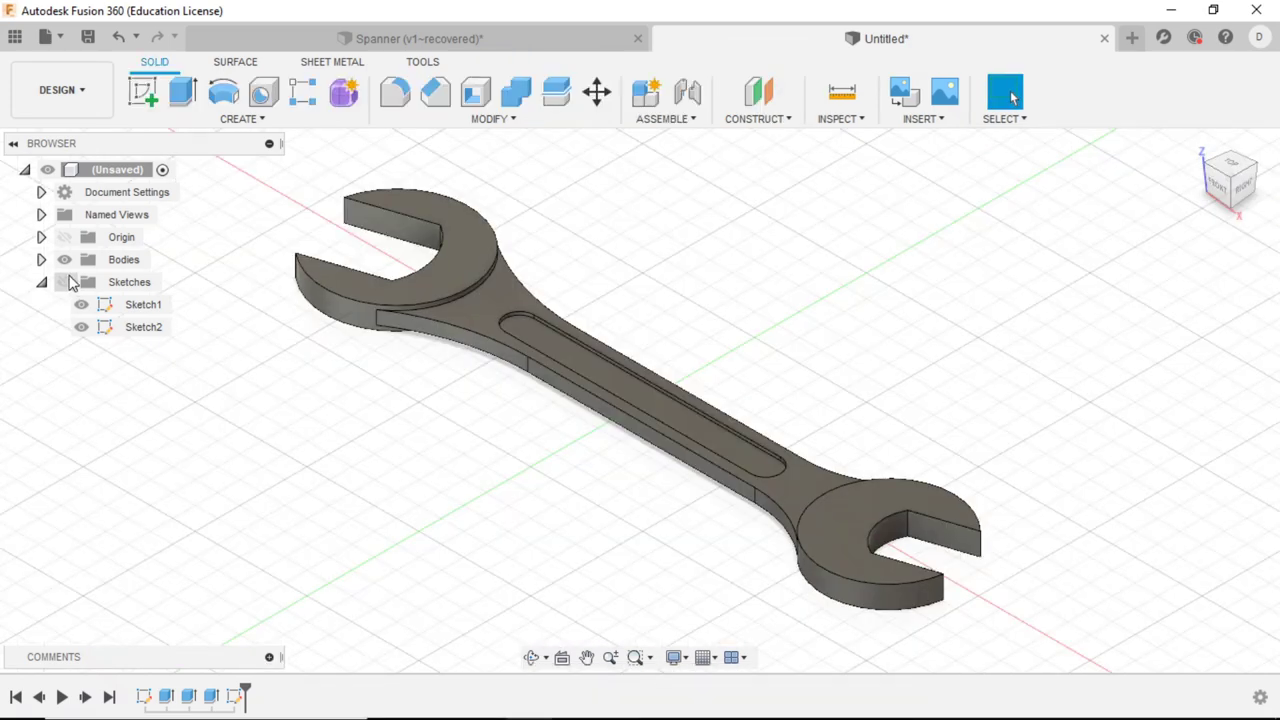
click(82, 305)
scroll(705, 418, up, 2)
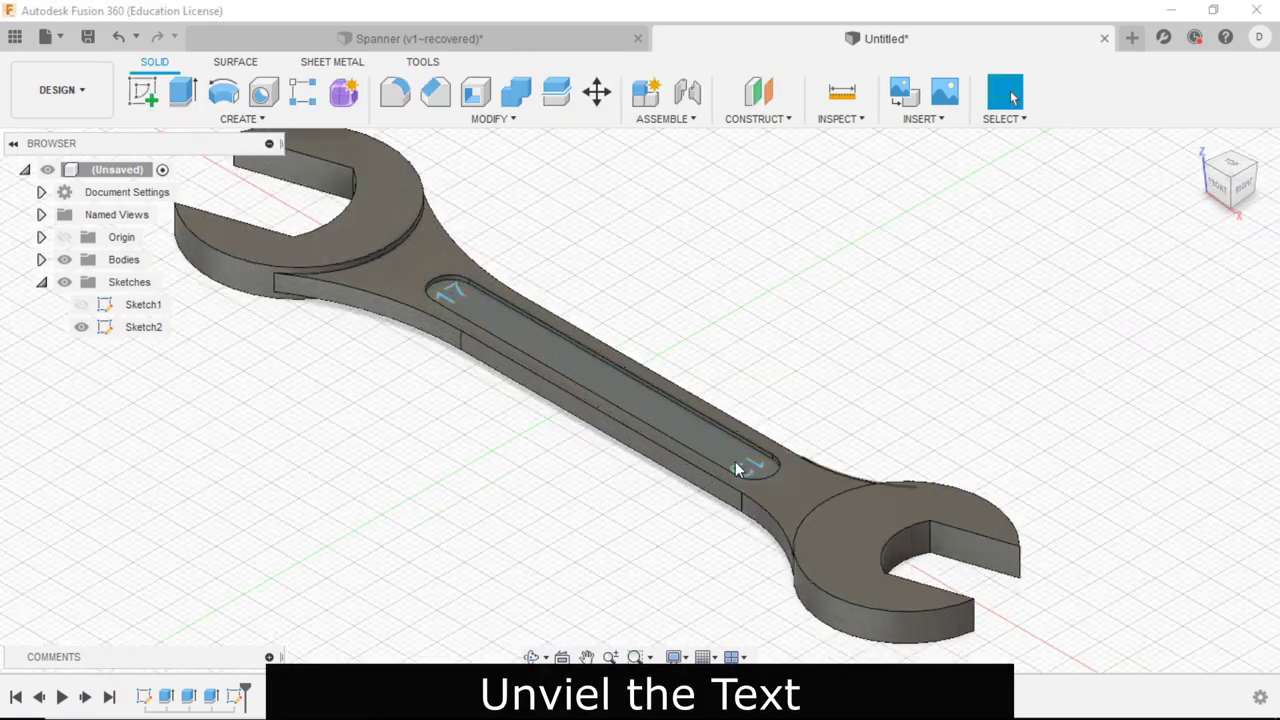
scroll(705, 418, up, 4)
Step: Start an extrusion with the '17' and '13' text profiles selected
click(182, 91)
click(529, 322)
click(580, 355)
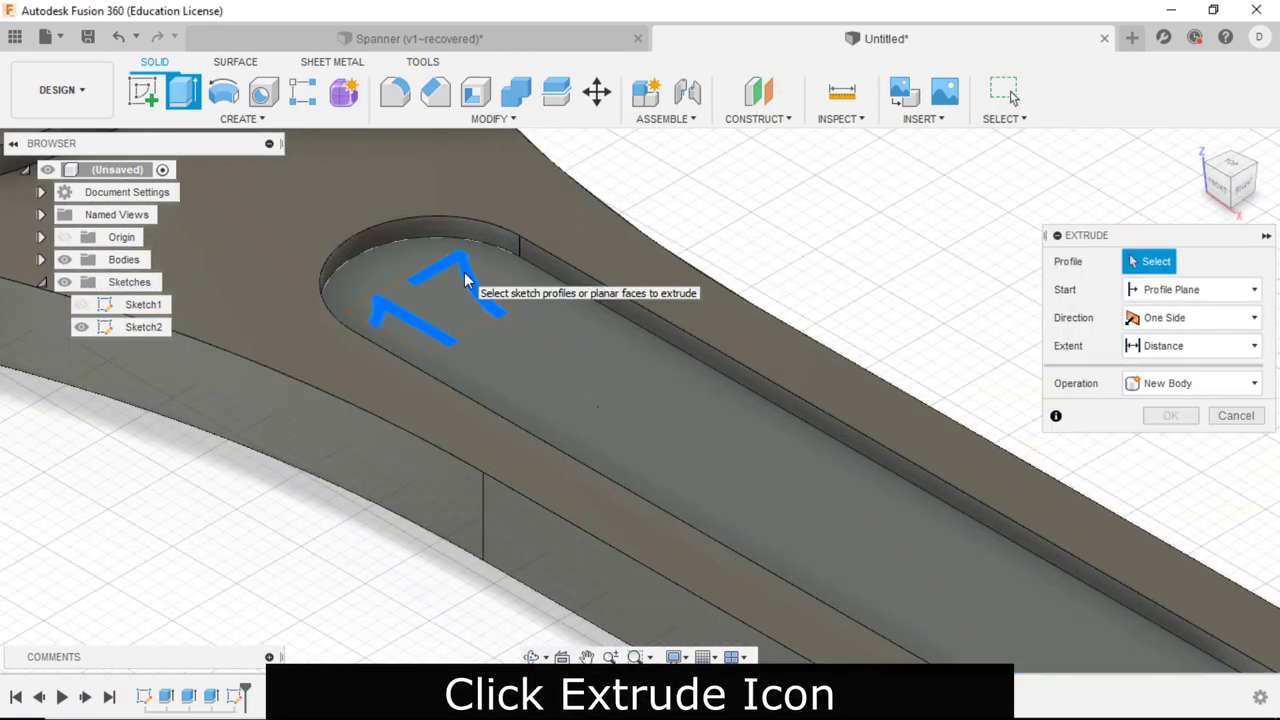
click(377, 286)
scroll(377, 286, down, 3)
scroll(303, 280, down, 2)
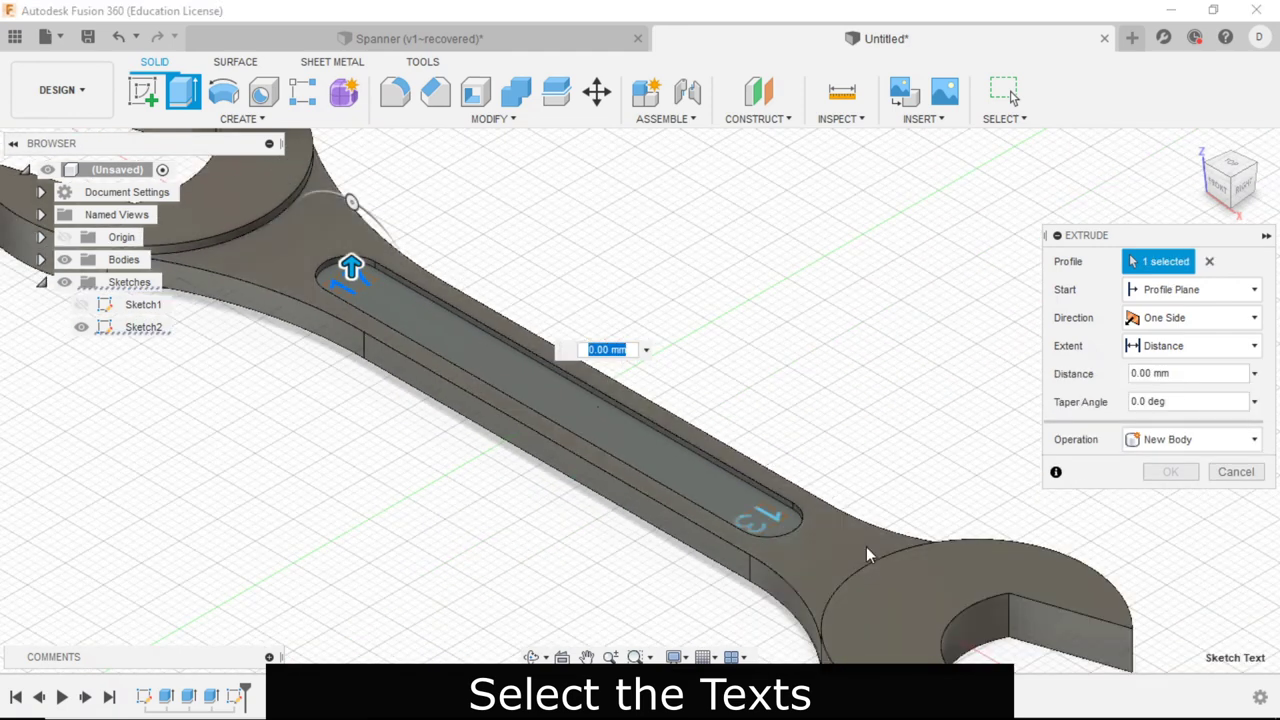
click(769, 512)
scroll(740, 495, up, 3)
scroll(737, 494, up, 2)
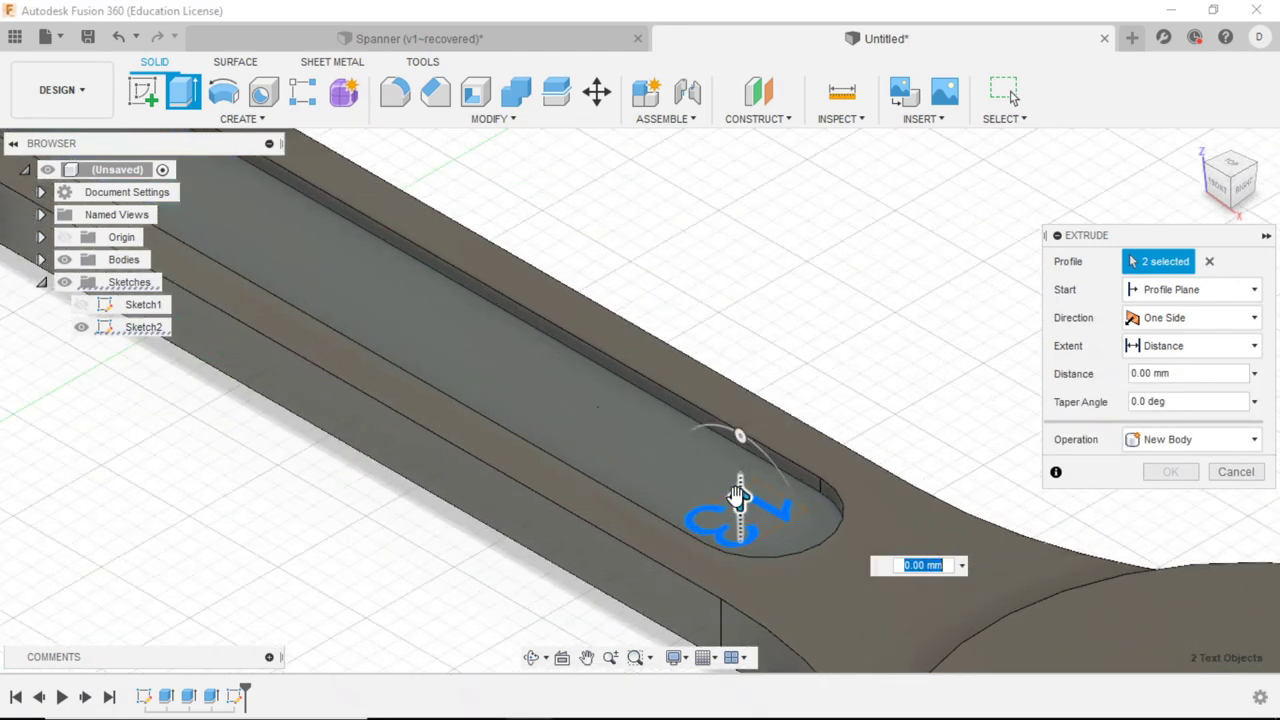
text(1)
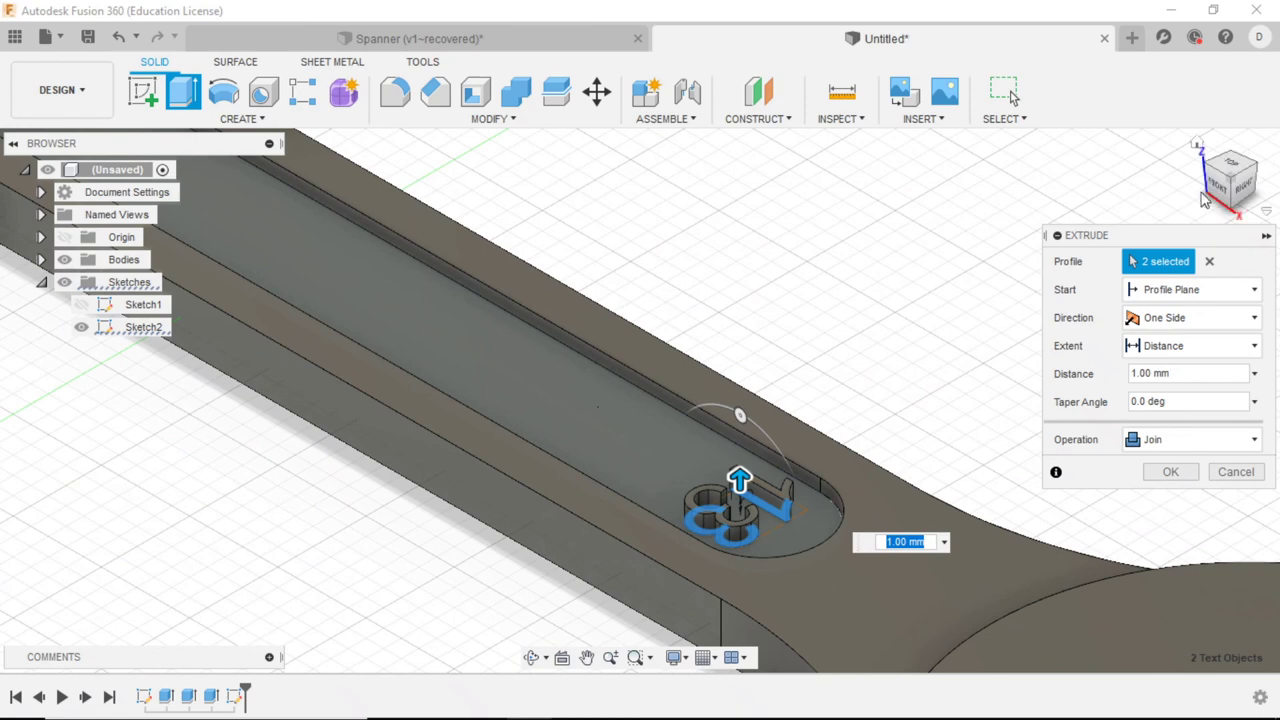
Step: Extrude the text 0.60 mm with Join, confirm, and return to the Home view
drag(1225, 185, 995, 348)
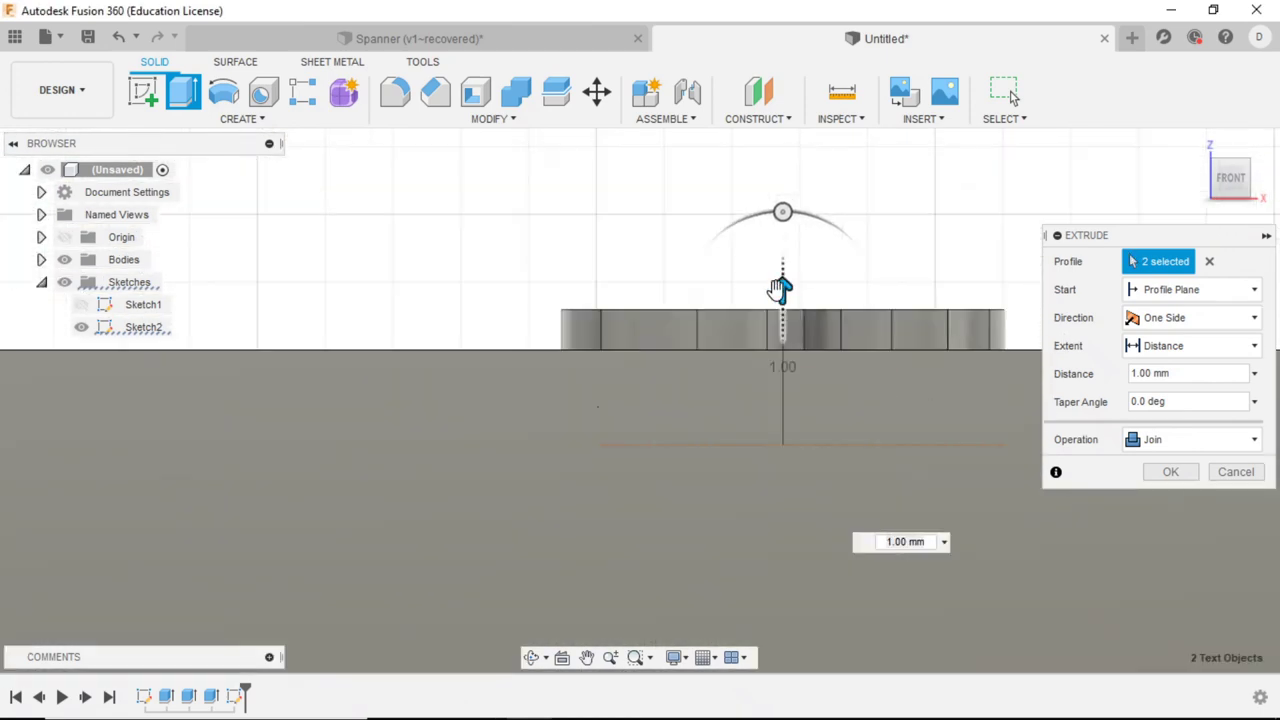
drag(777, 290, 782, 345)
drag(1230, 183, 728, 286)
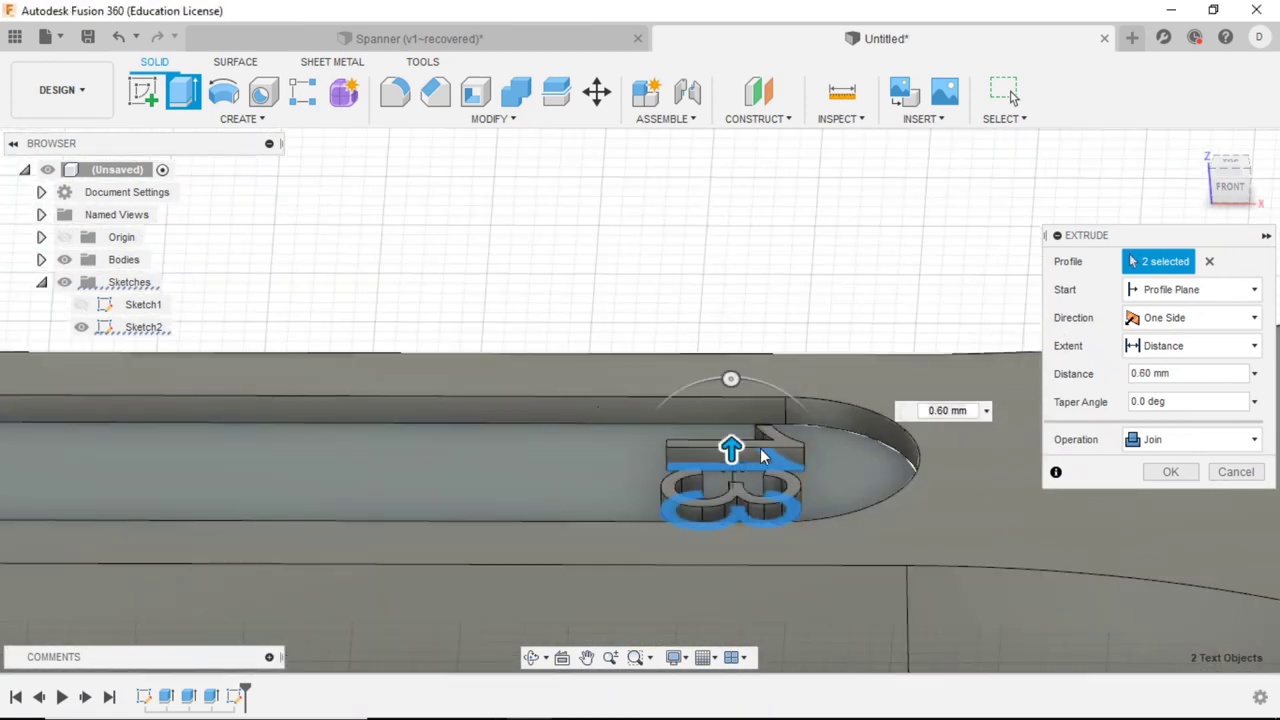
click(1162, 447)
click(1160, 440)
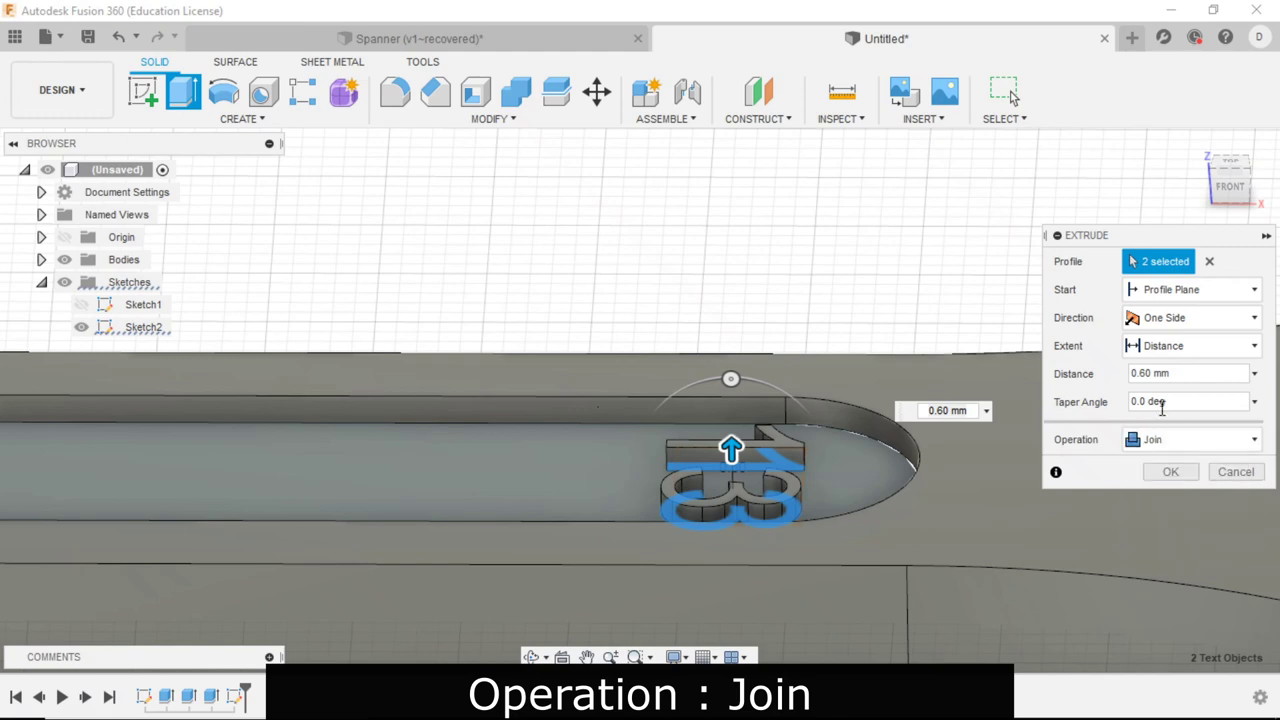
click(1170, 472)
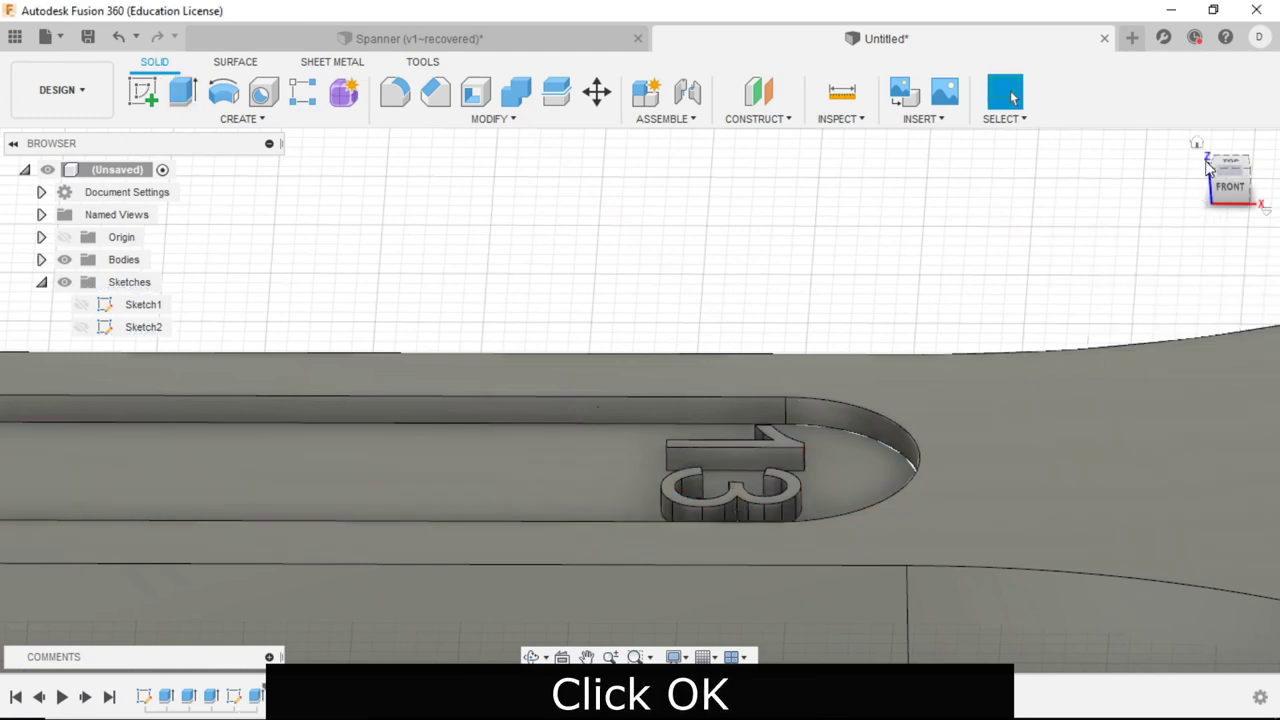
click(1200, 145)
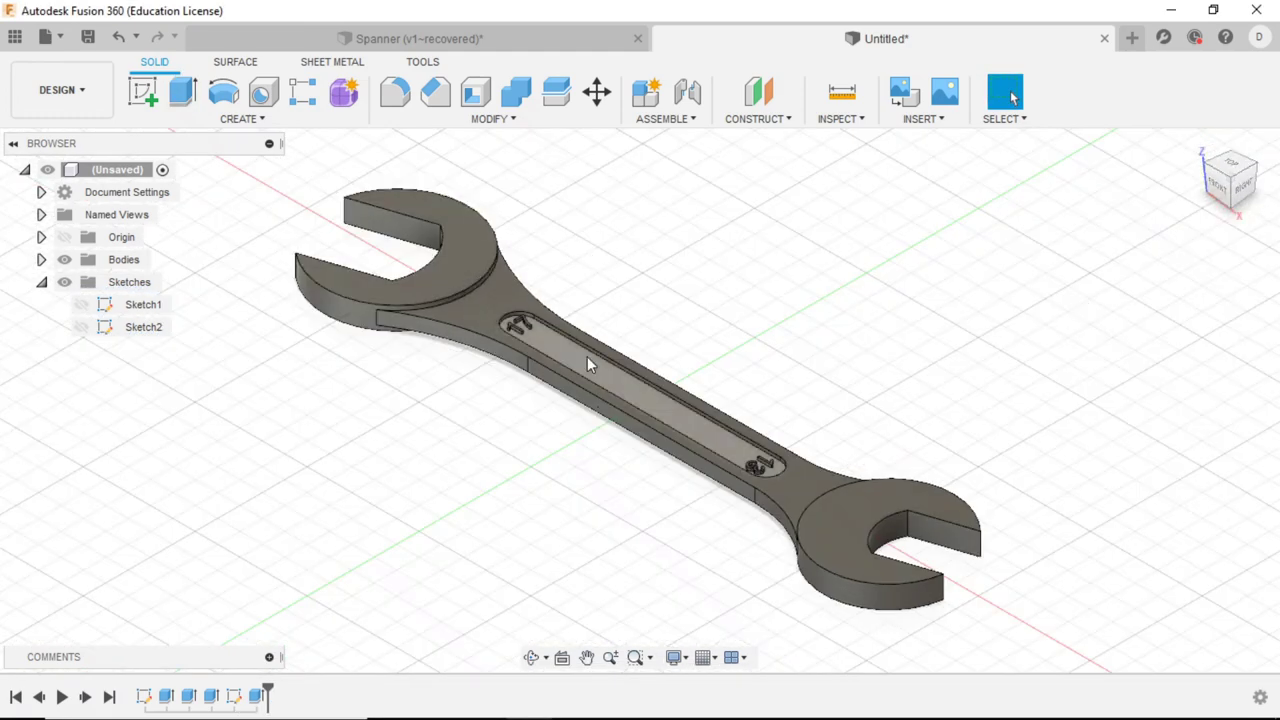
click(1256, 166)
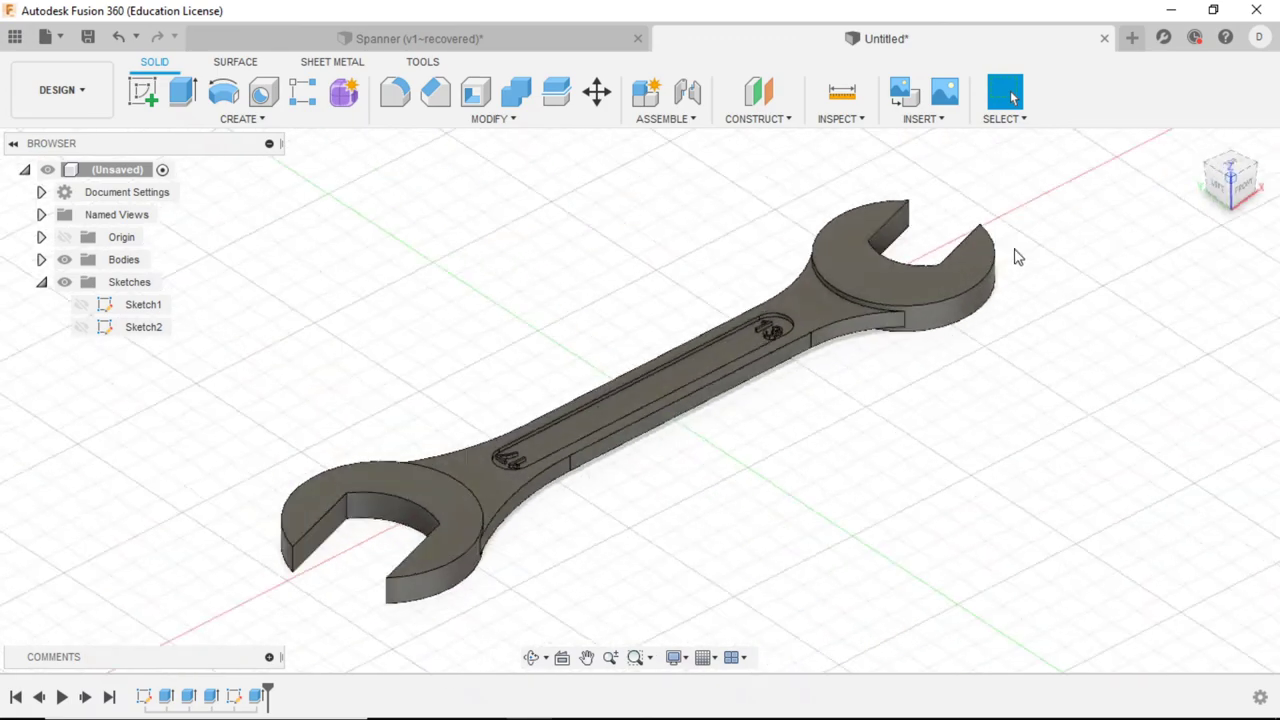
click(531, 657)
mouse_move(560, 560)
mouse_down()
mouse_move(629, 207)
mouse_move(523, 340)
mouse_move(480, 354)
mouse_move(457, 306)
mouse_up()
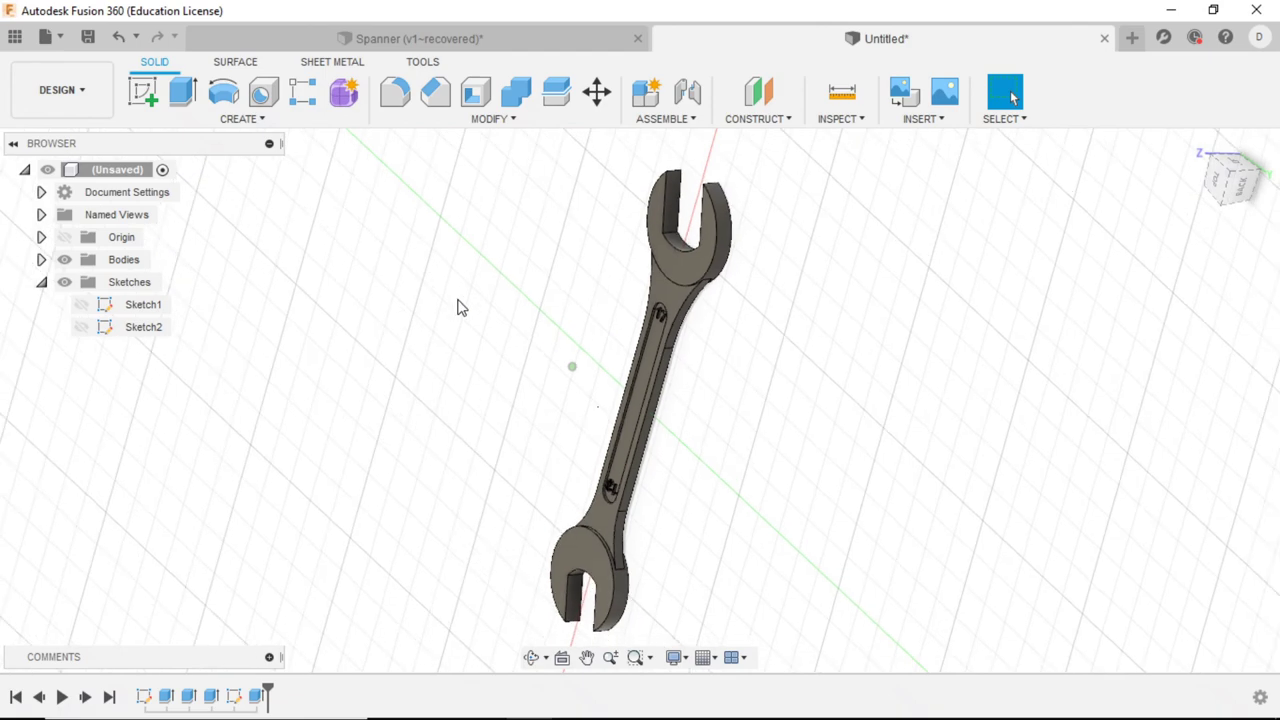
click(1198, 145)
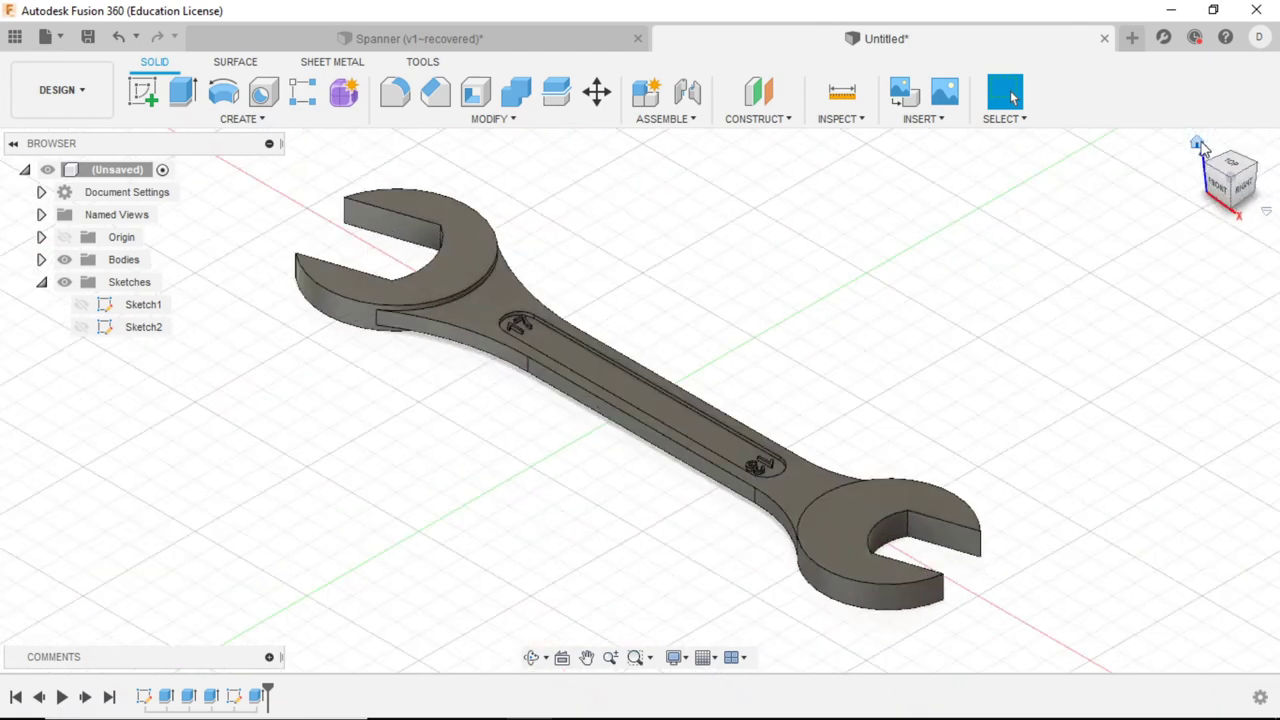